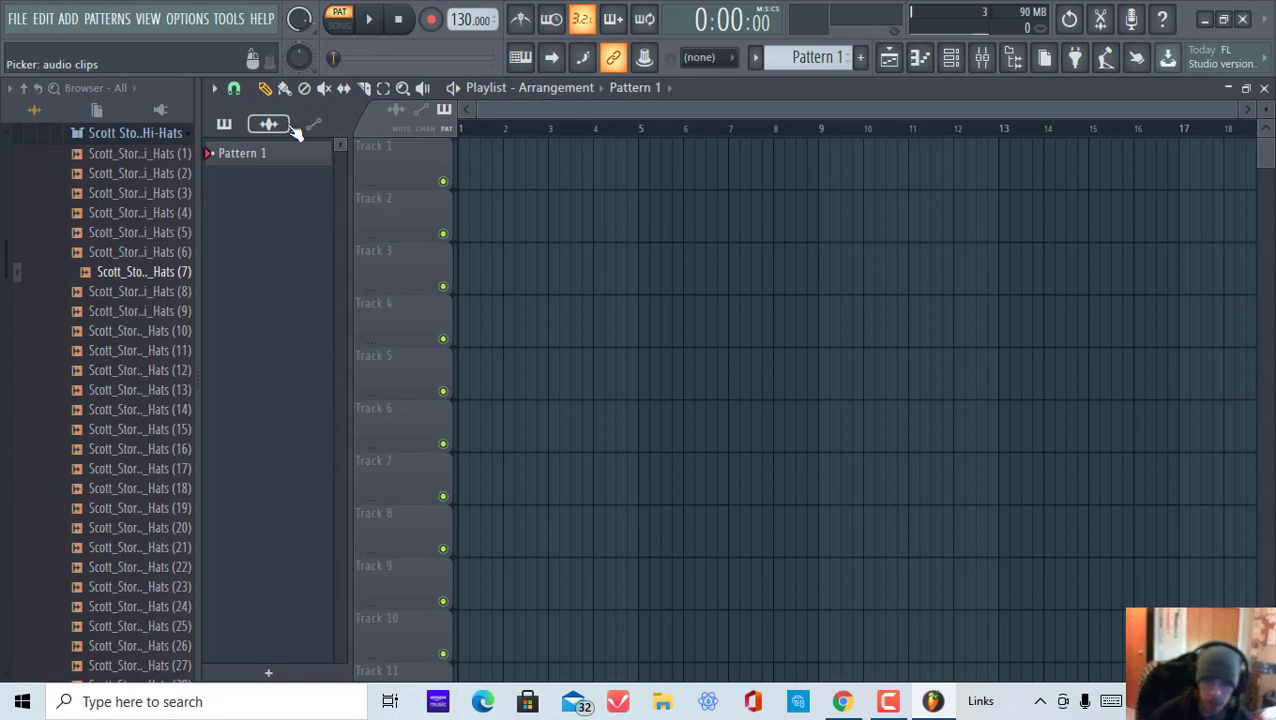
Step: Review the project file commands for creating from a template, opening, saving and importing
left_click(312, 125)
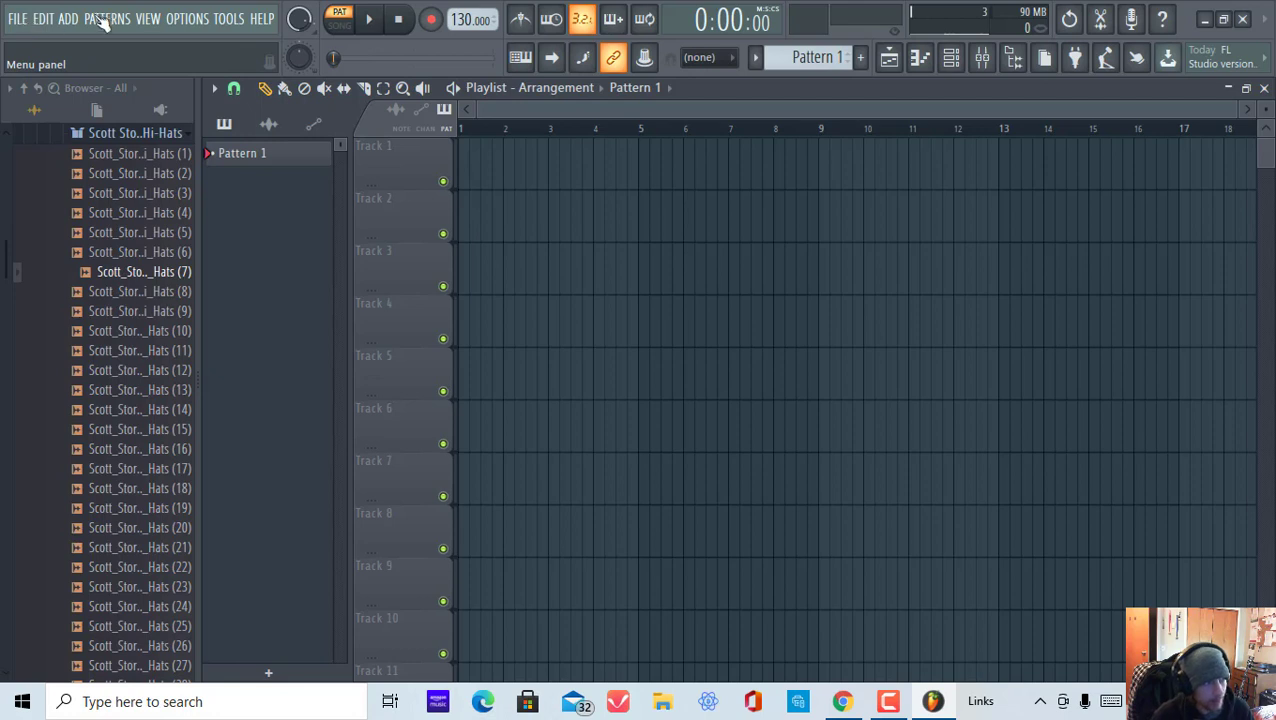
left_click(18, 20)
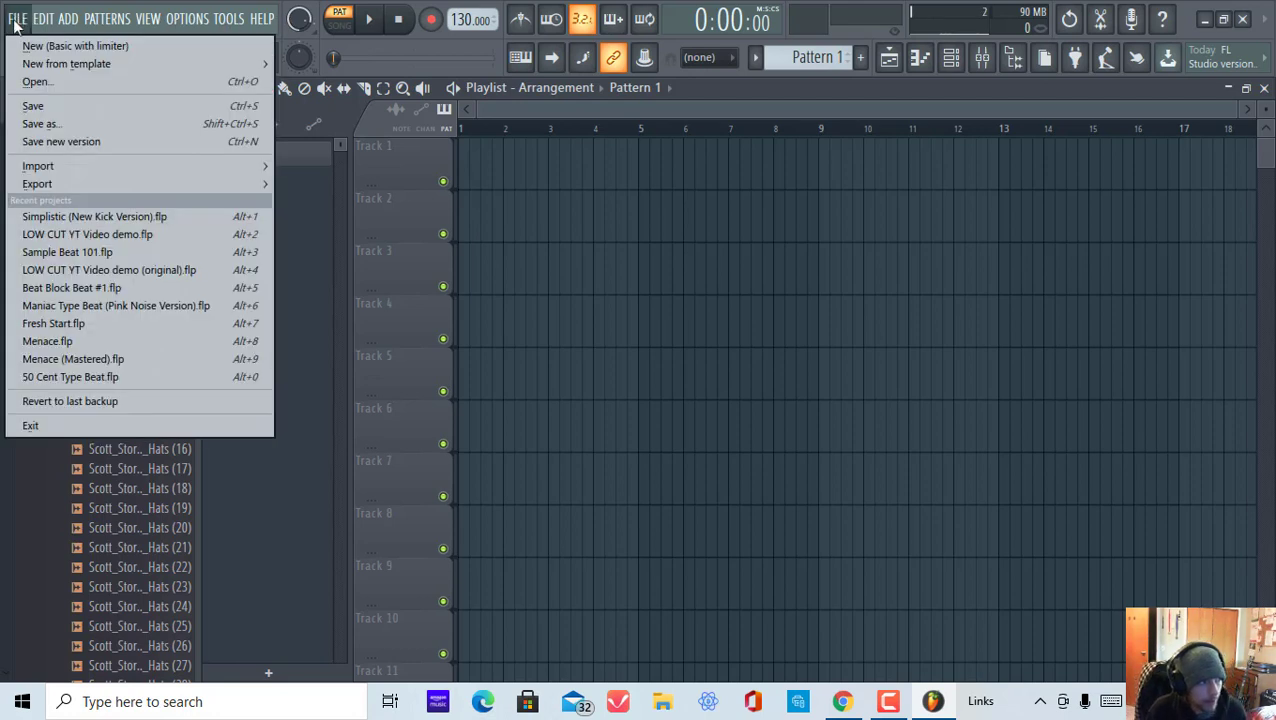
left_click(20, 24)
left_click(20, 24)
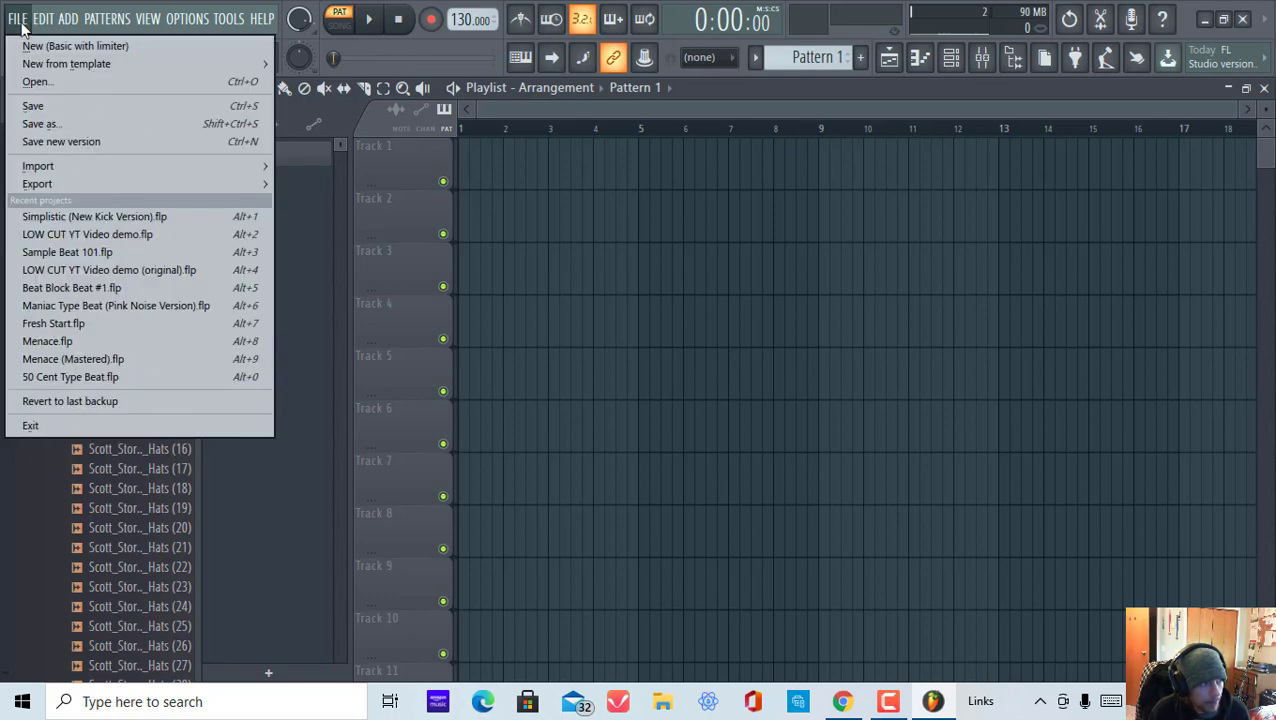
mouse_move(112, 66)
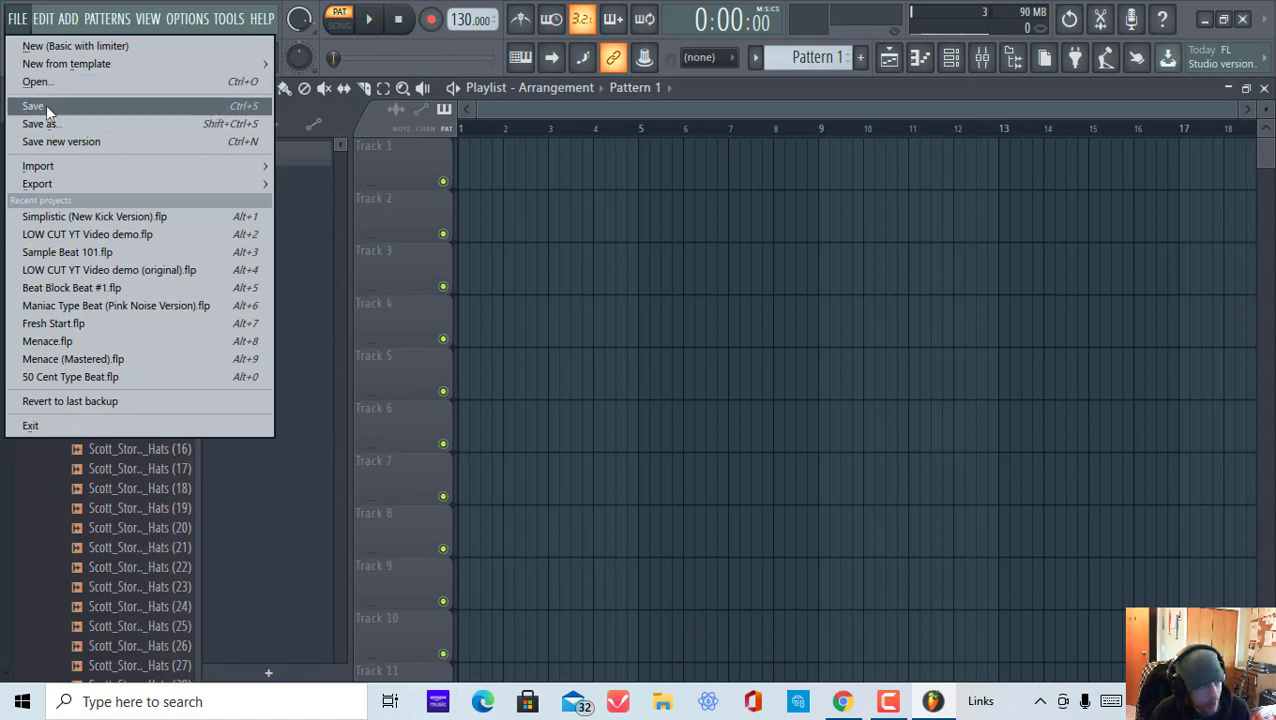
mouse_move(55, 172)
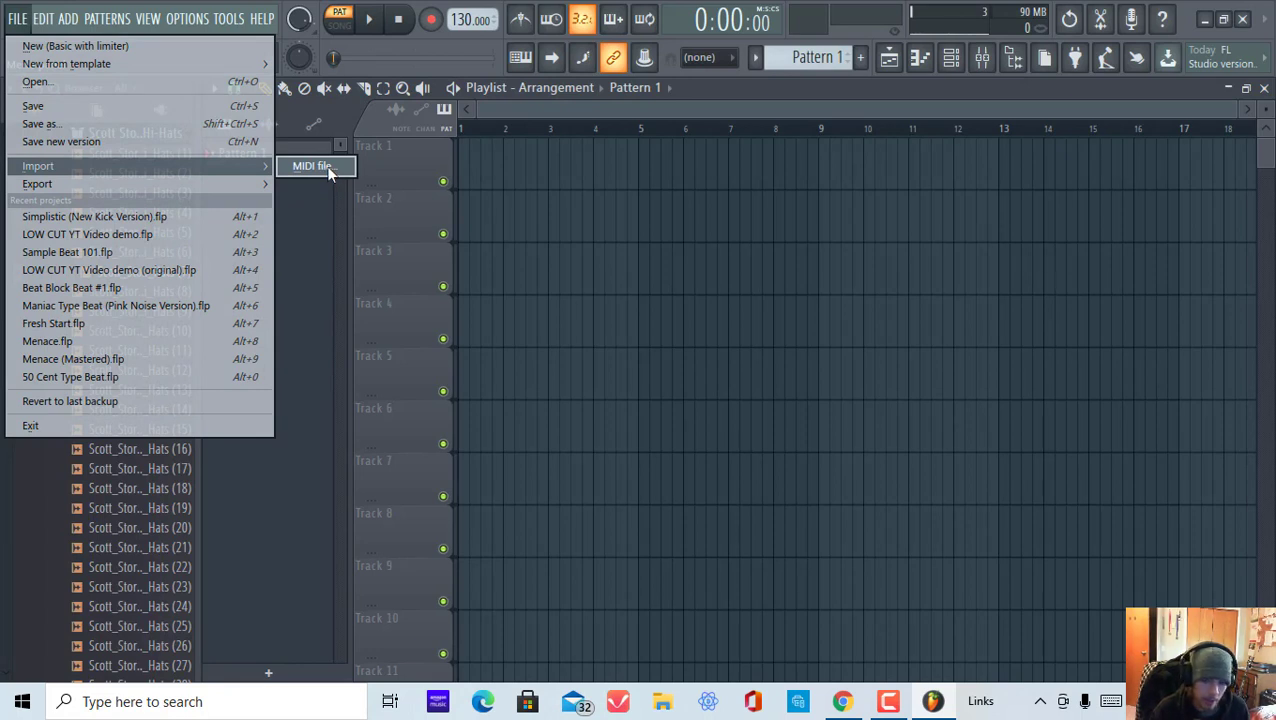
Step: Show the piano roll briefly, hide it again, and review the project import, export and recent-project commands
left_click(922, 59)
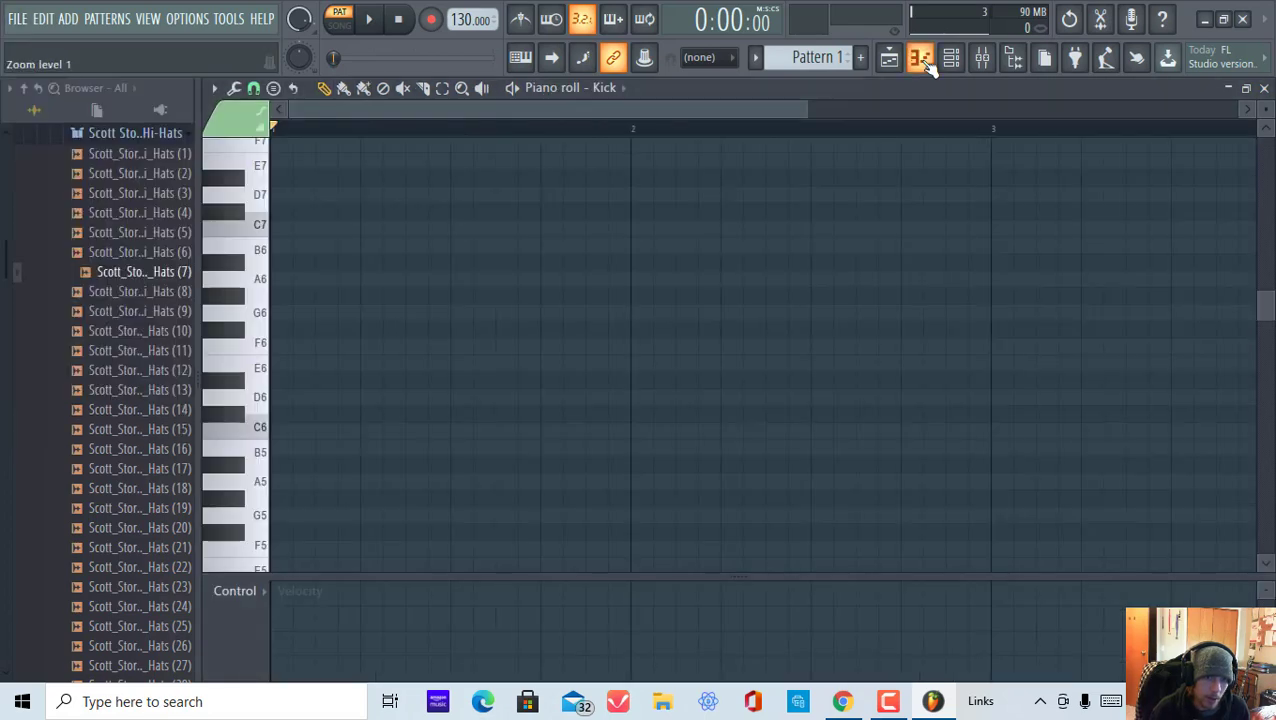
left_click(922, 60)
left_click(17, 18)
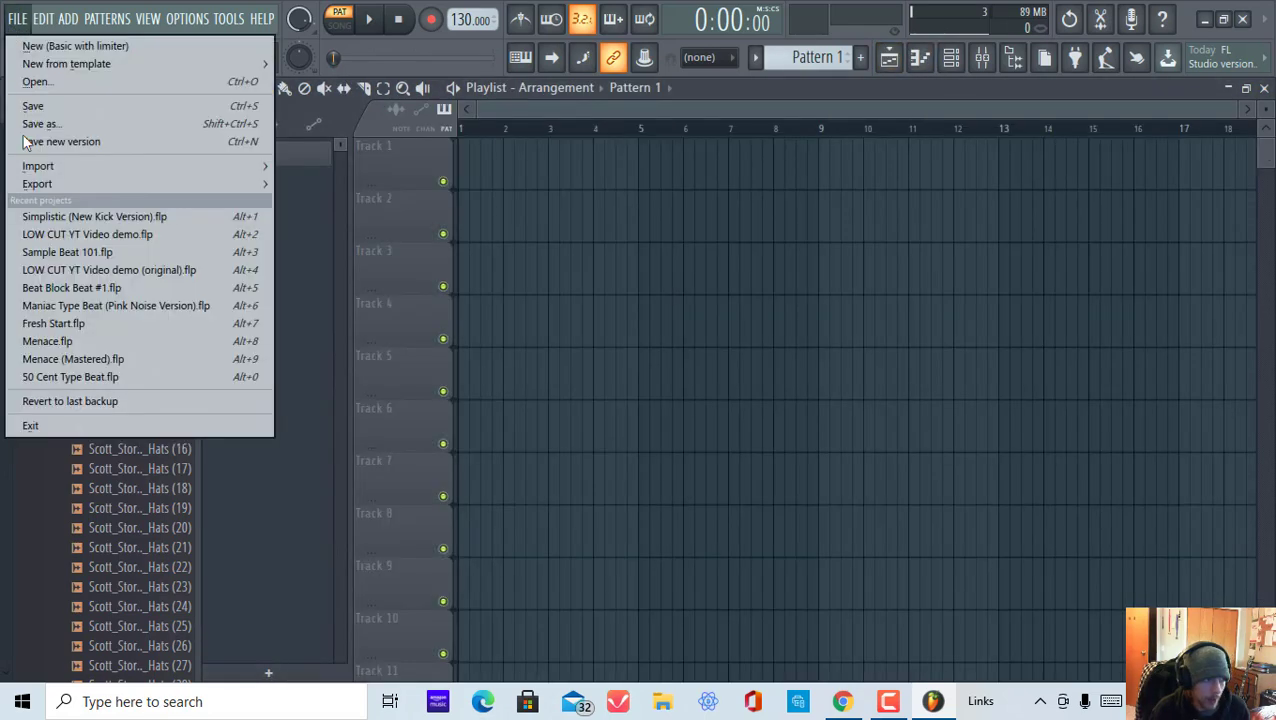
mouse_move(170, 176)
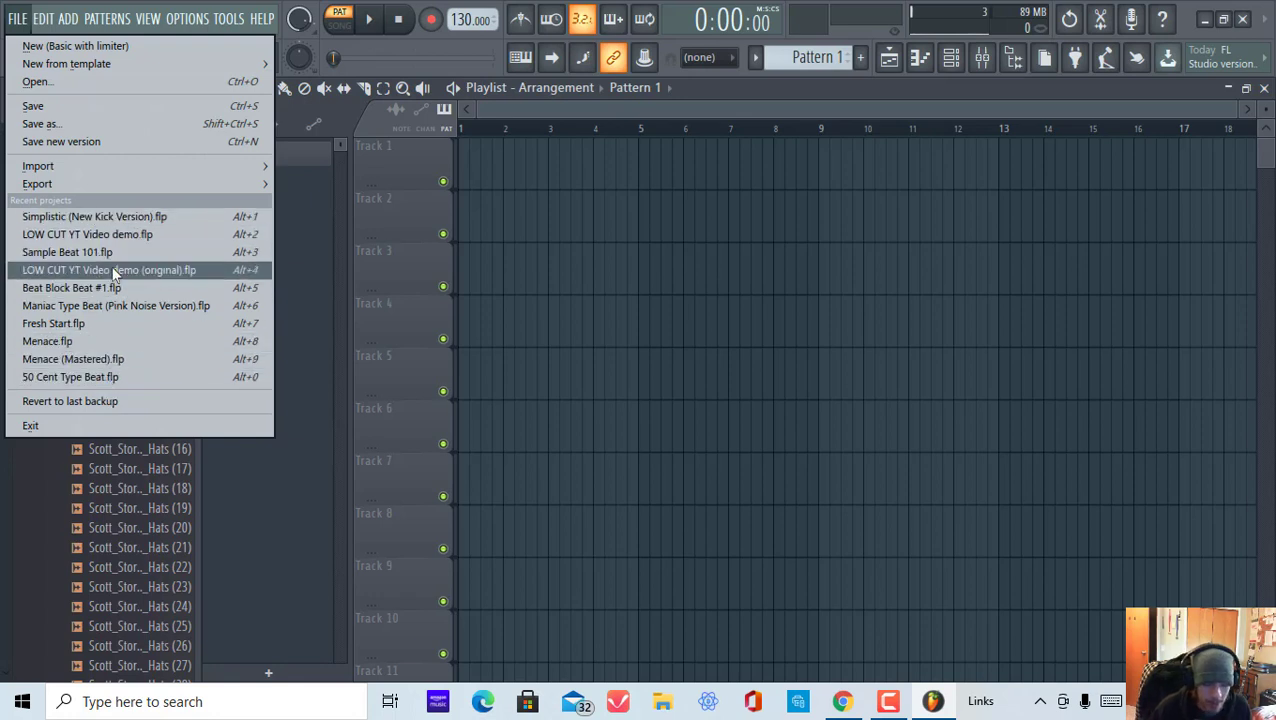
Step: Review the editing commands, the list of channel plugins that can be added, and the commands for Pattern 1
left_click(44, 24)
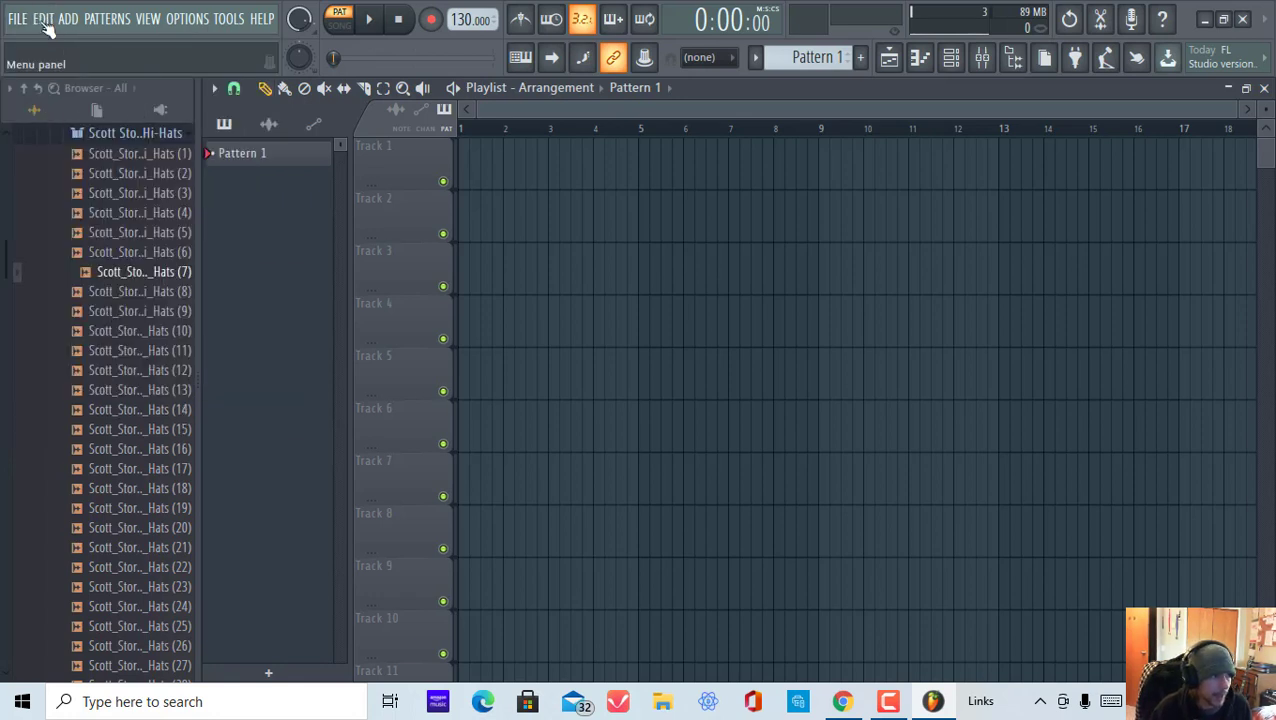
left_click(44, 25)
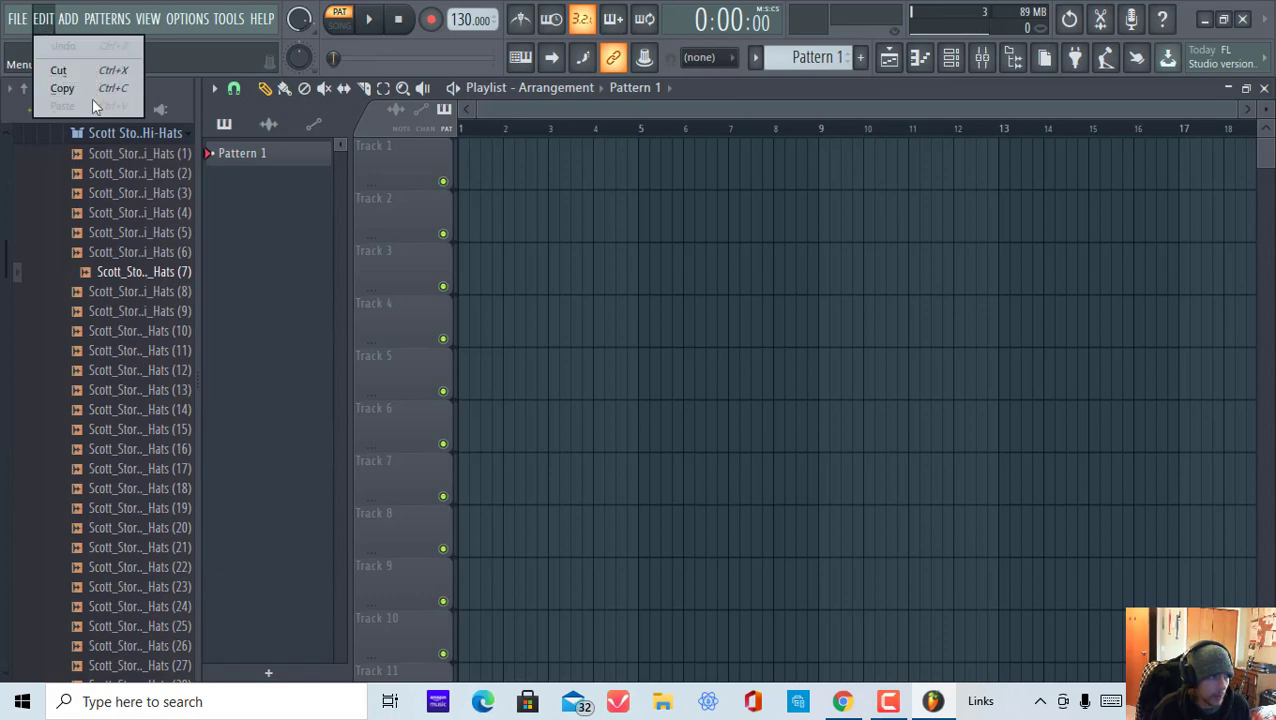
mouse_move(68, 22)
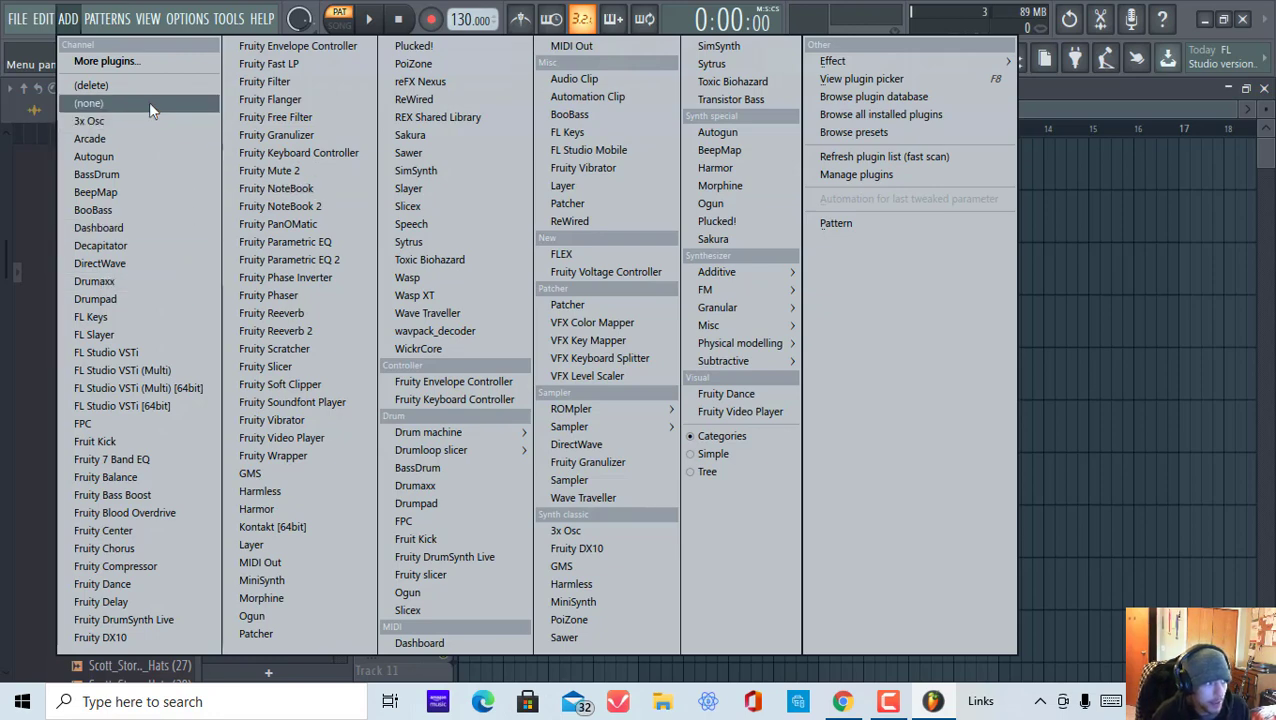
mouse_move(115, 20)
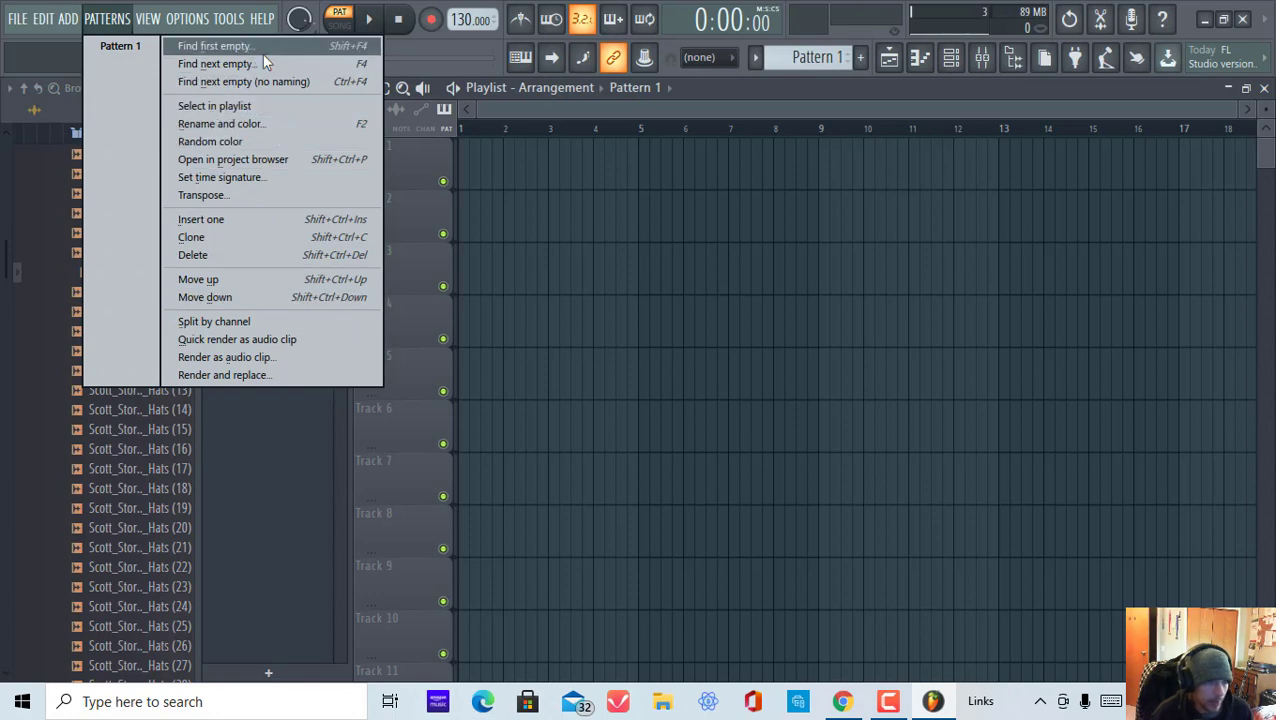
right_click(826, 50)
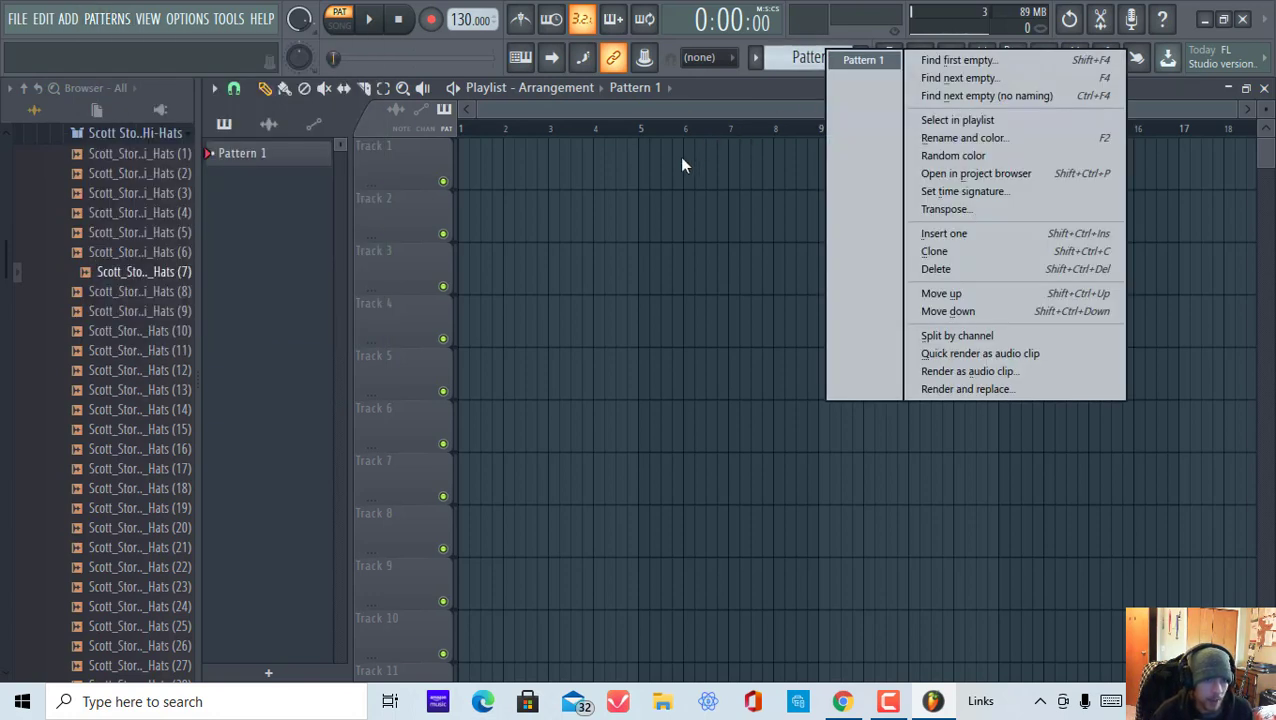
left_click(682, 165)
left_click(110, 20)
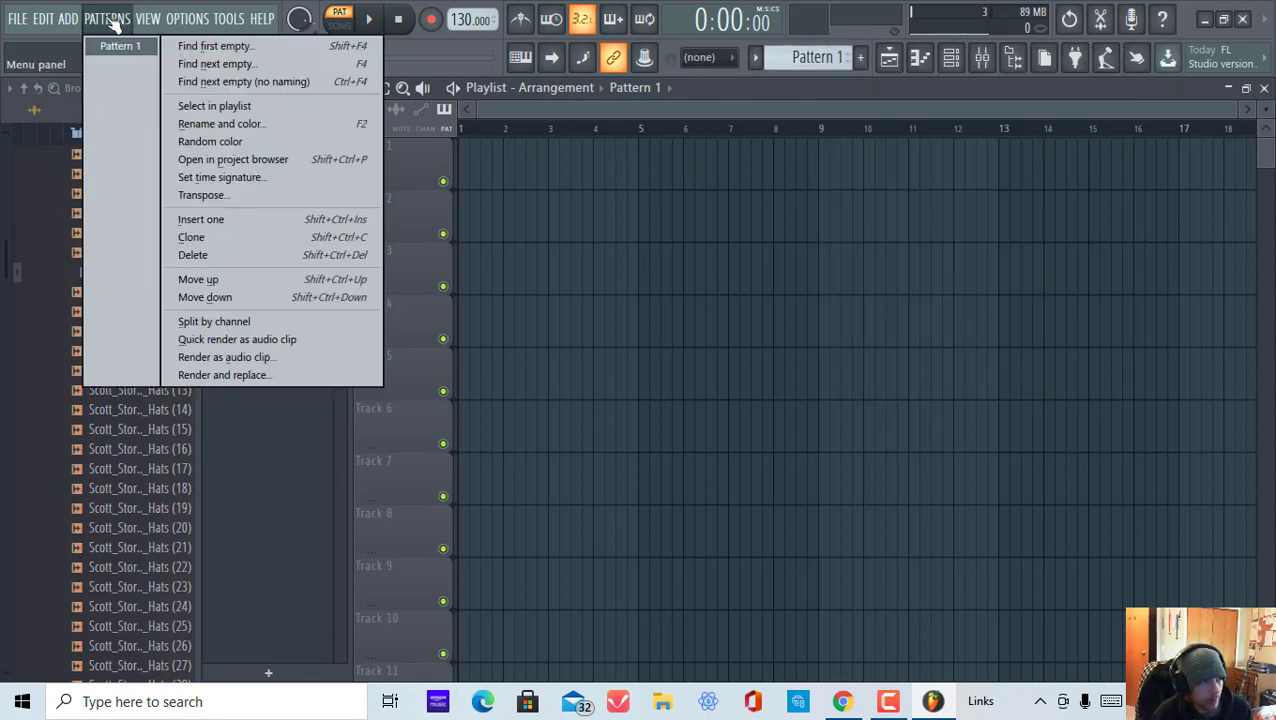
Step: Hide the playlist window and show it again
left_click(150, 20)
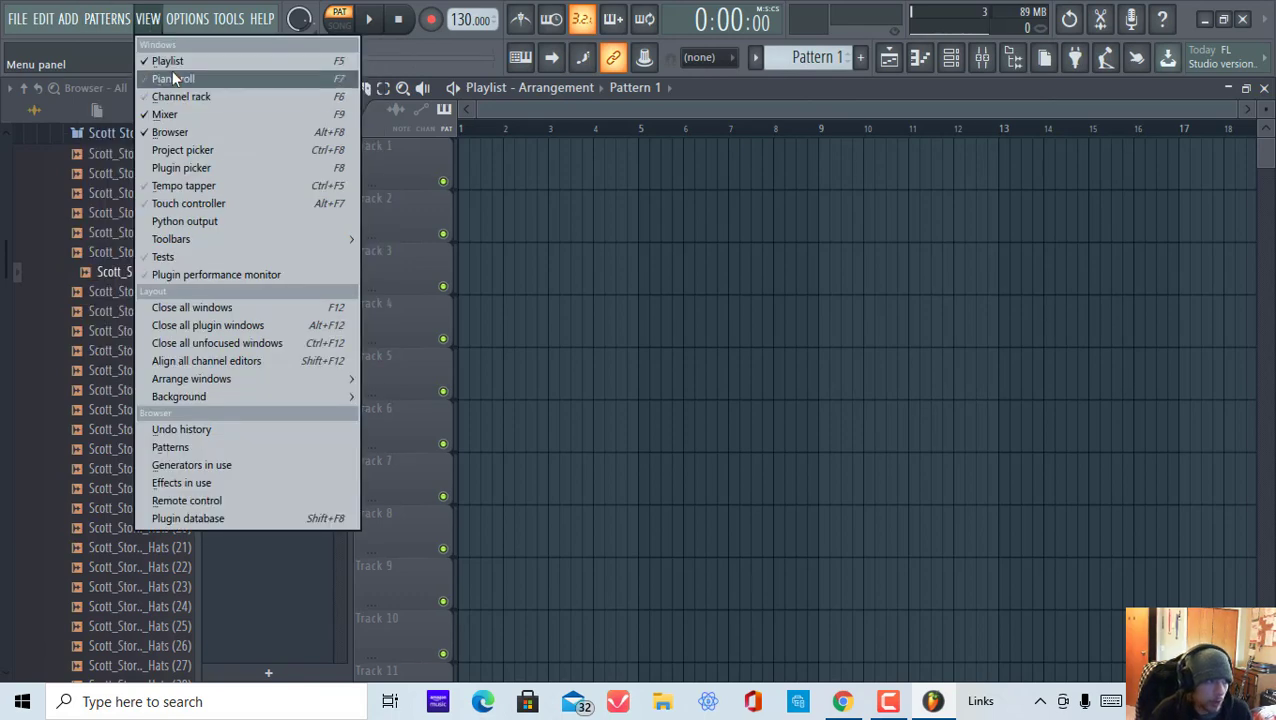
left_click(151, 61)
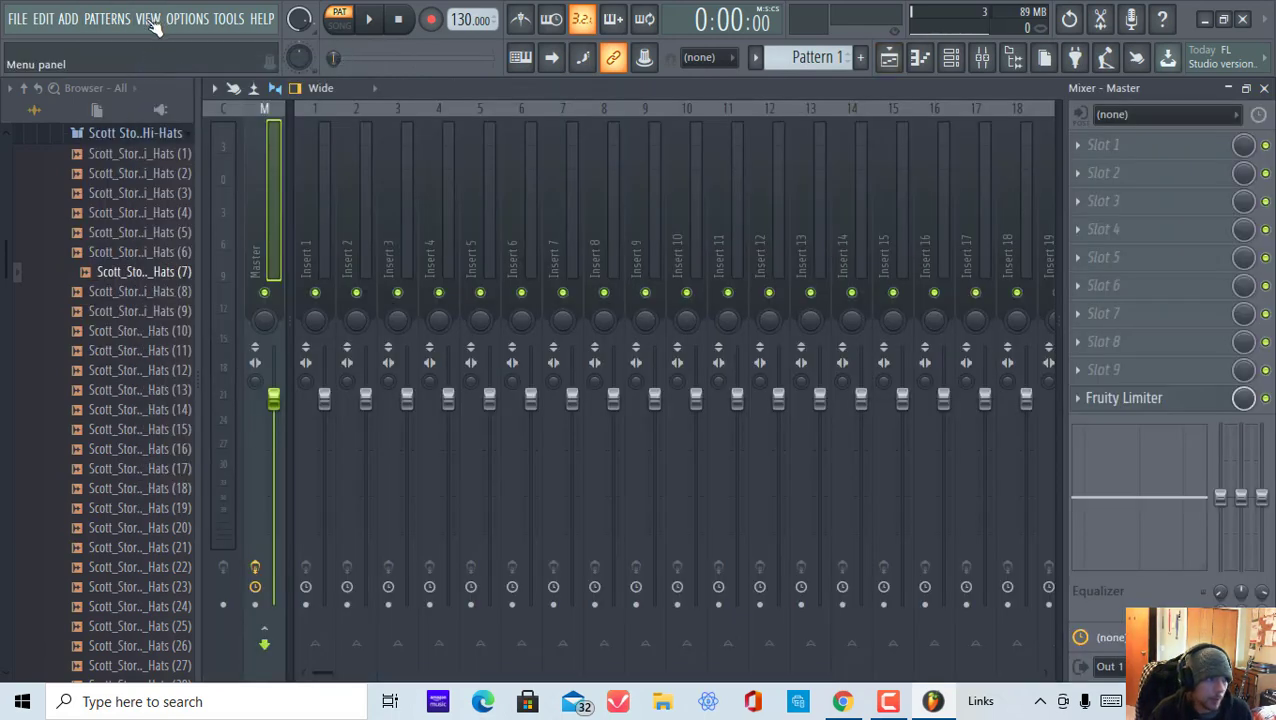
left_click(152, 20)
left_click(158, 60)
Step: Show the piano roll window and hide it again to return to the playlist
left_click(156, 22)
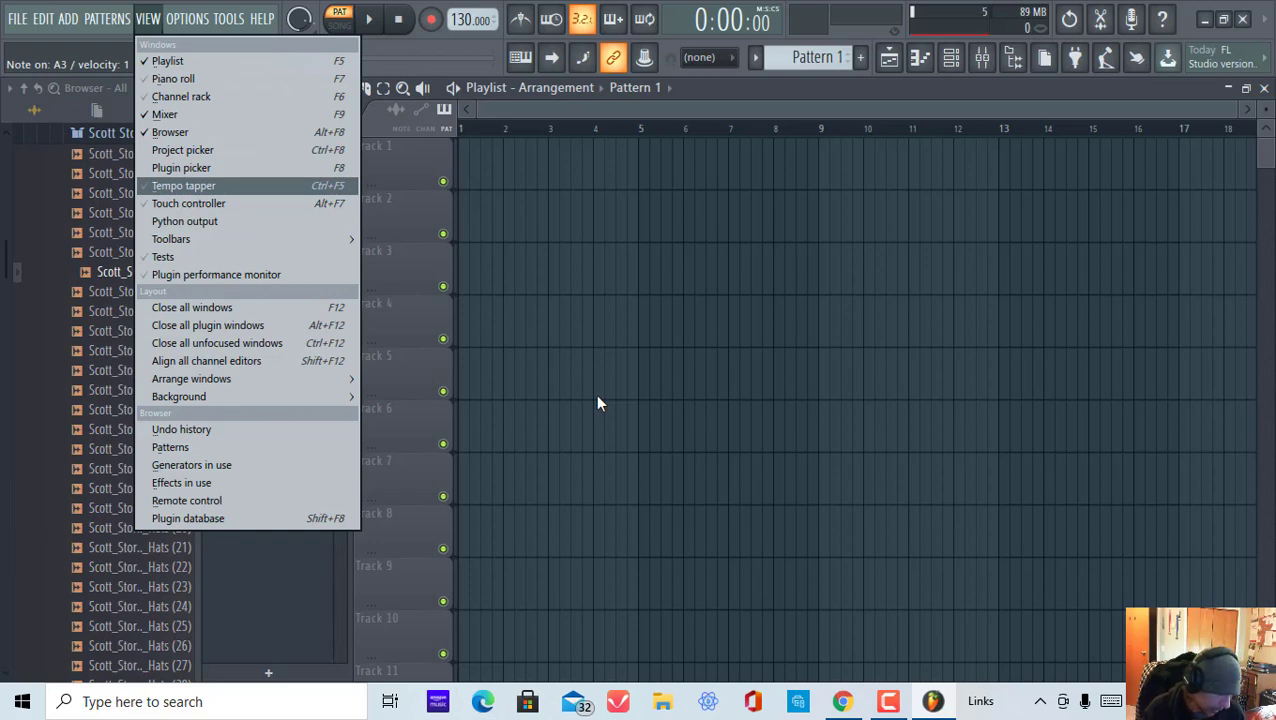
left_click(196, 76)
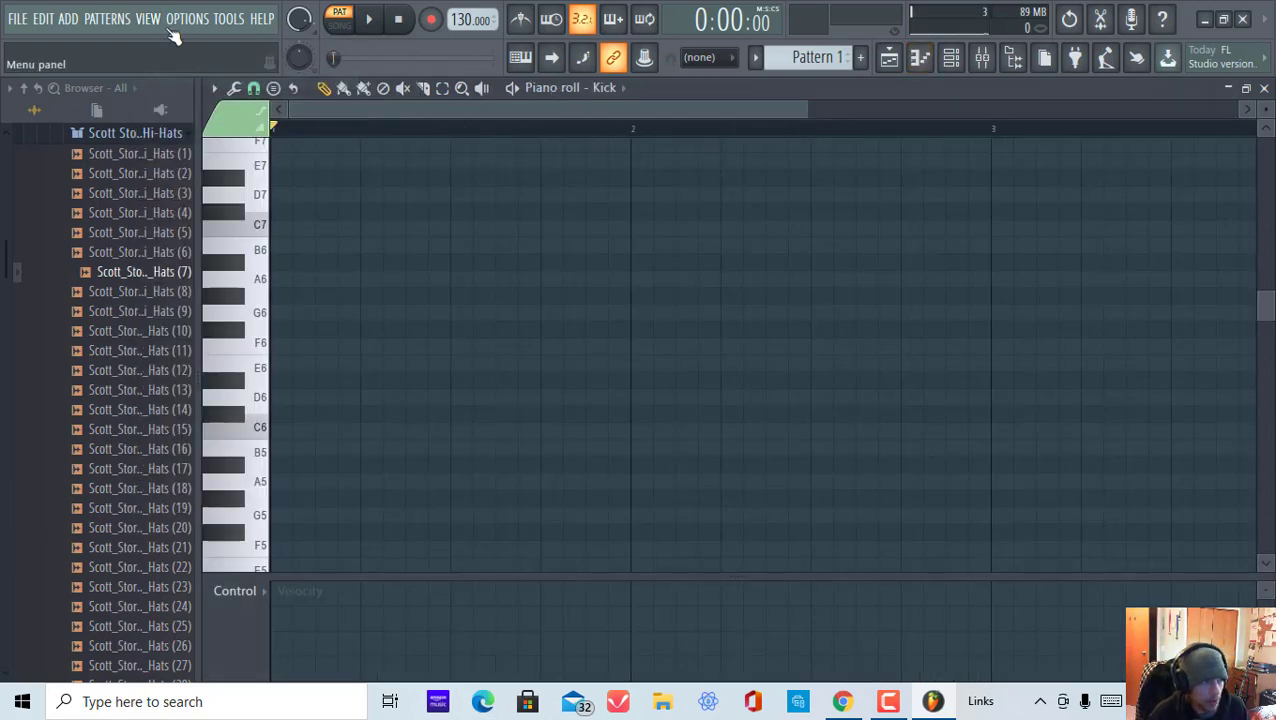
left_click(182, 20)
mouse_move(150, 20)
left_click(181, 80)
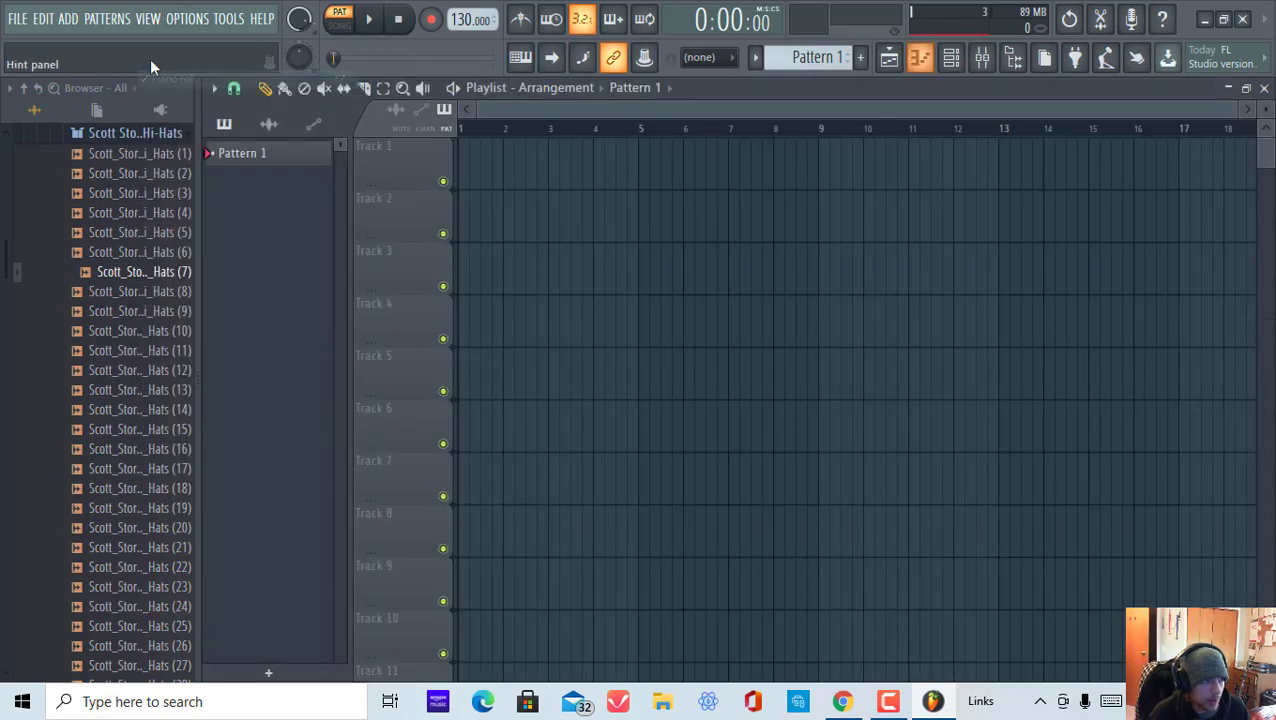
Step: Switch the playlist off to reveal the mixer and bring the playlist back
left_click(148, 18)
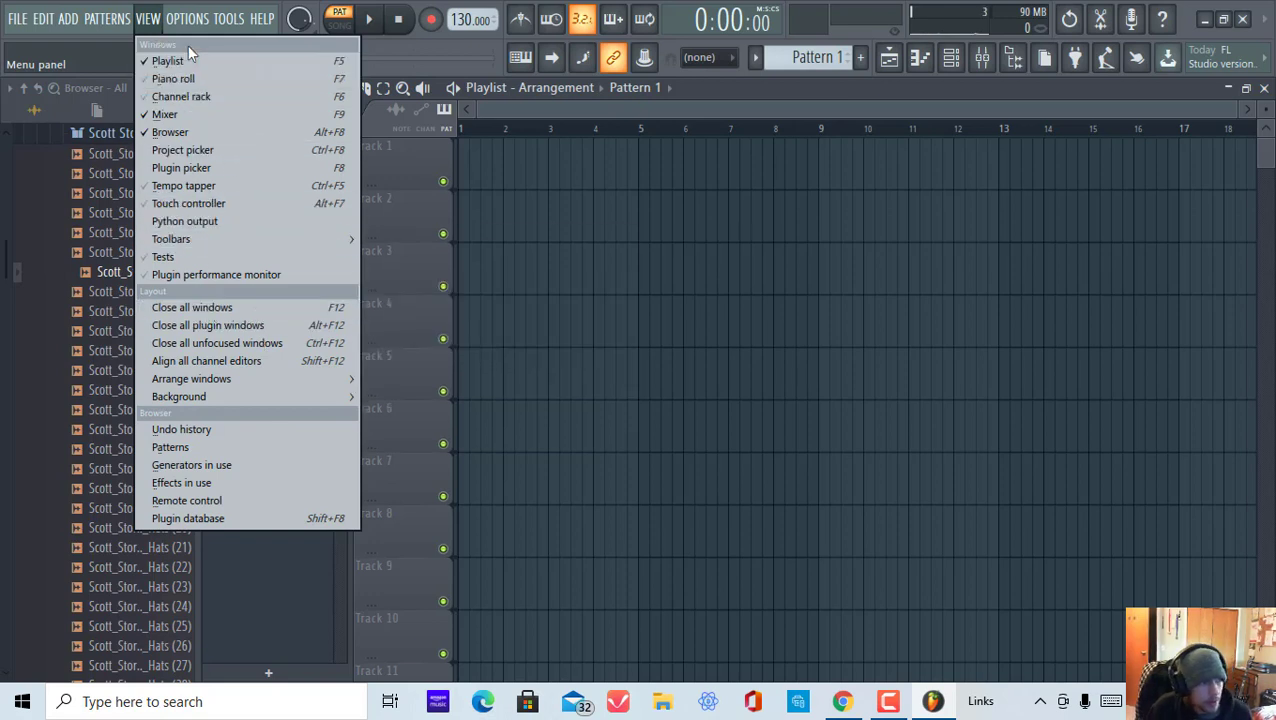
mouse_move(186, 38)
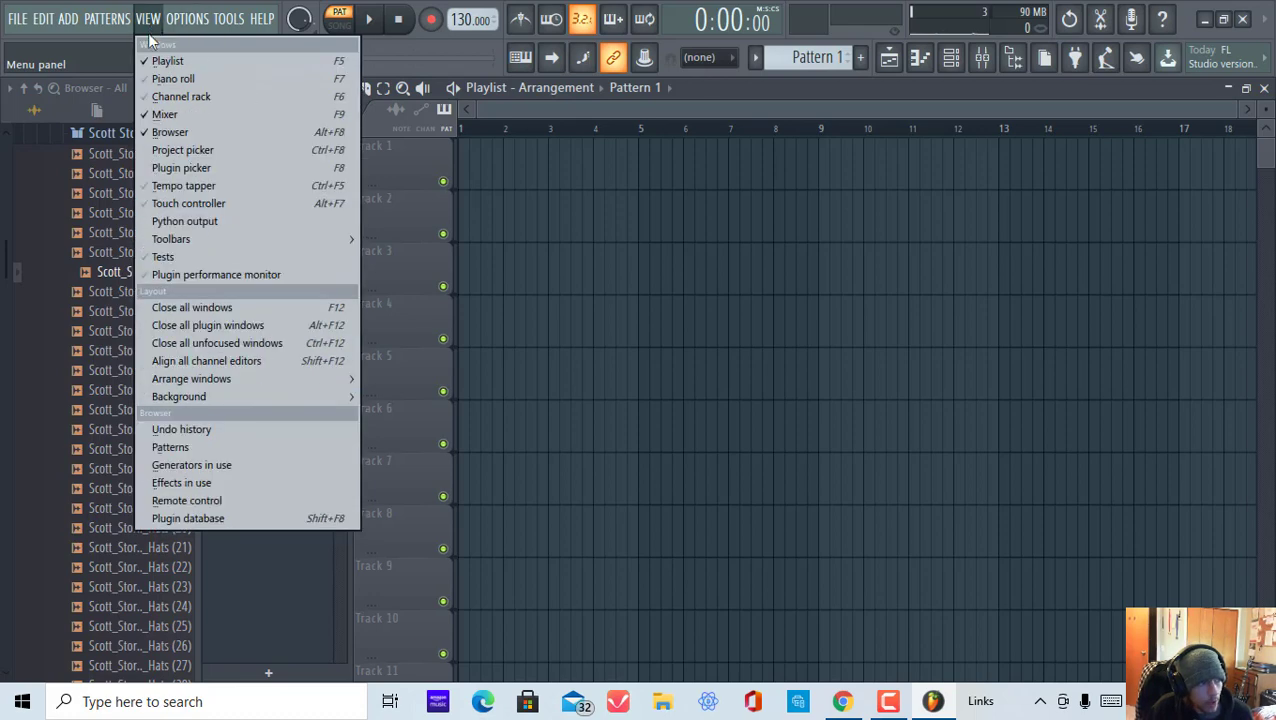
left_click(219, 58)
left_click(150, 38)
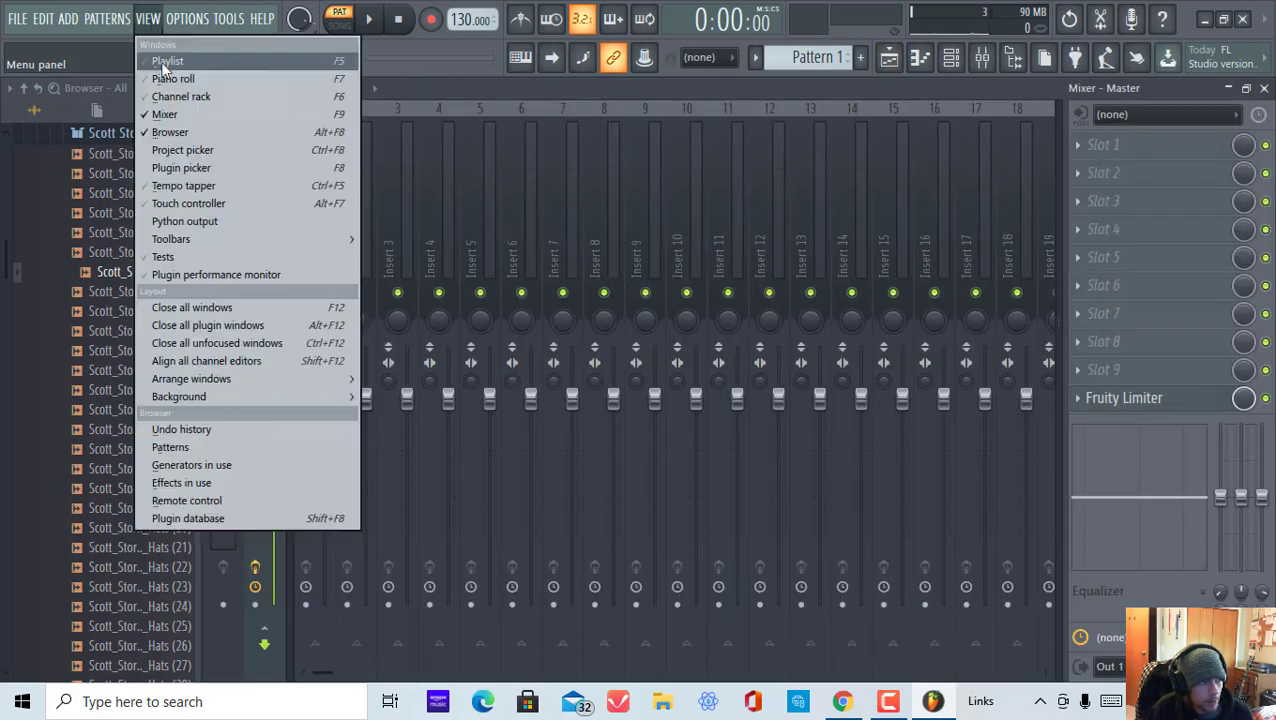
left_click(160, 62)
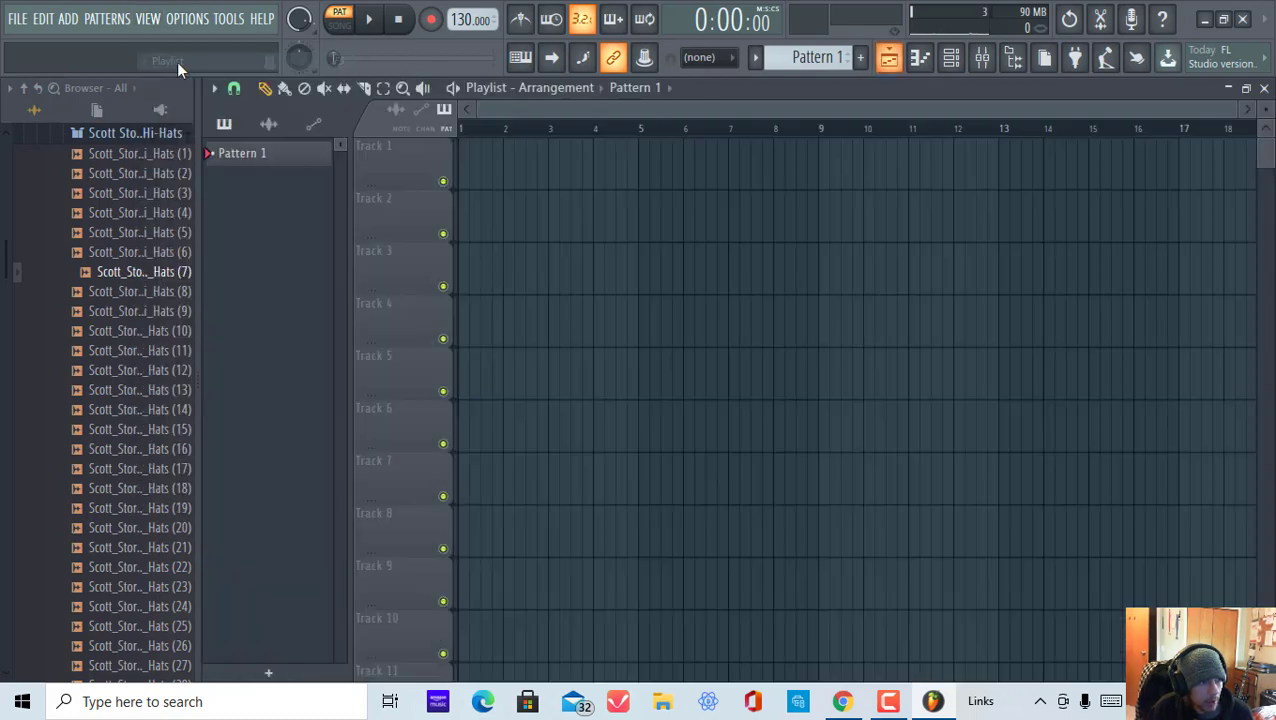
Step: Toggle the visibility of the playlist and of the piano roll, returning each to its initial state
left_click(899, 60)
left_click(899, 60)
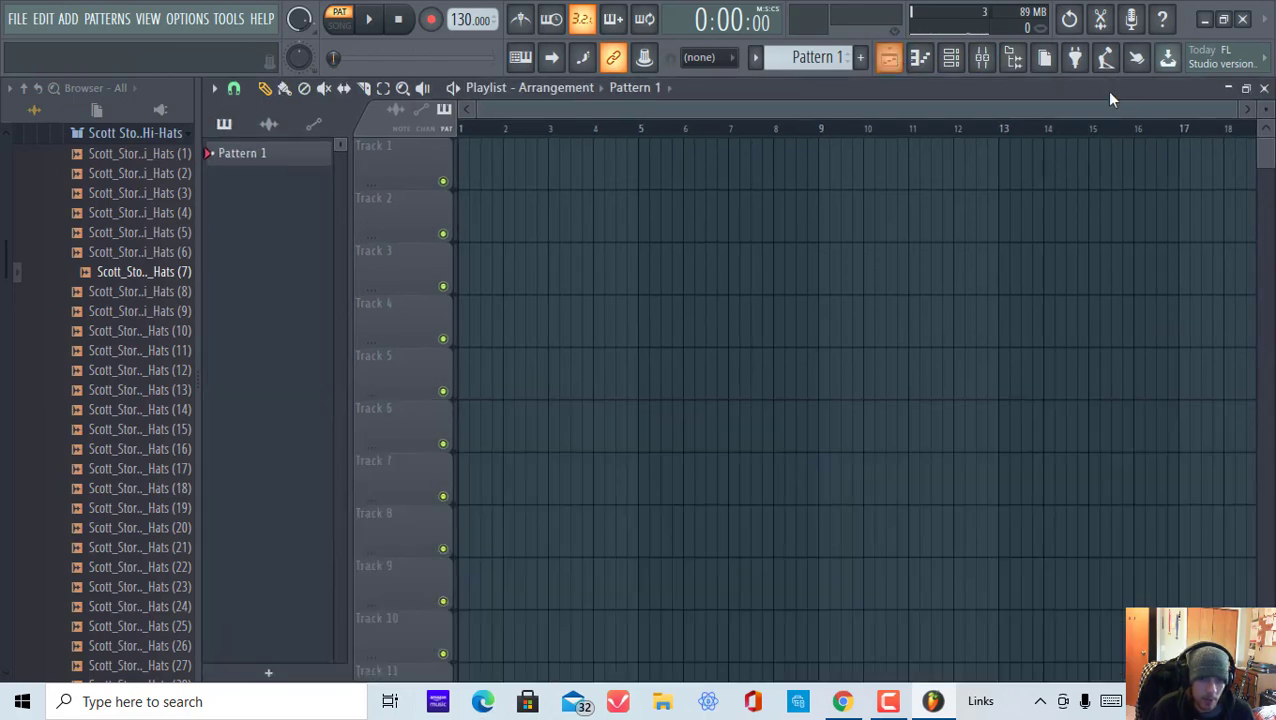
left_click(917, 58)
left_click(917, 60)
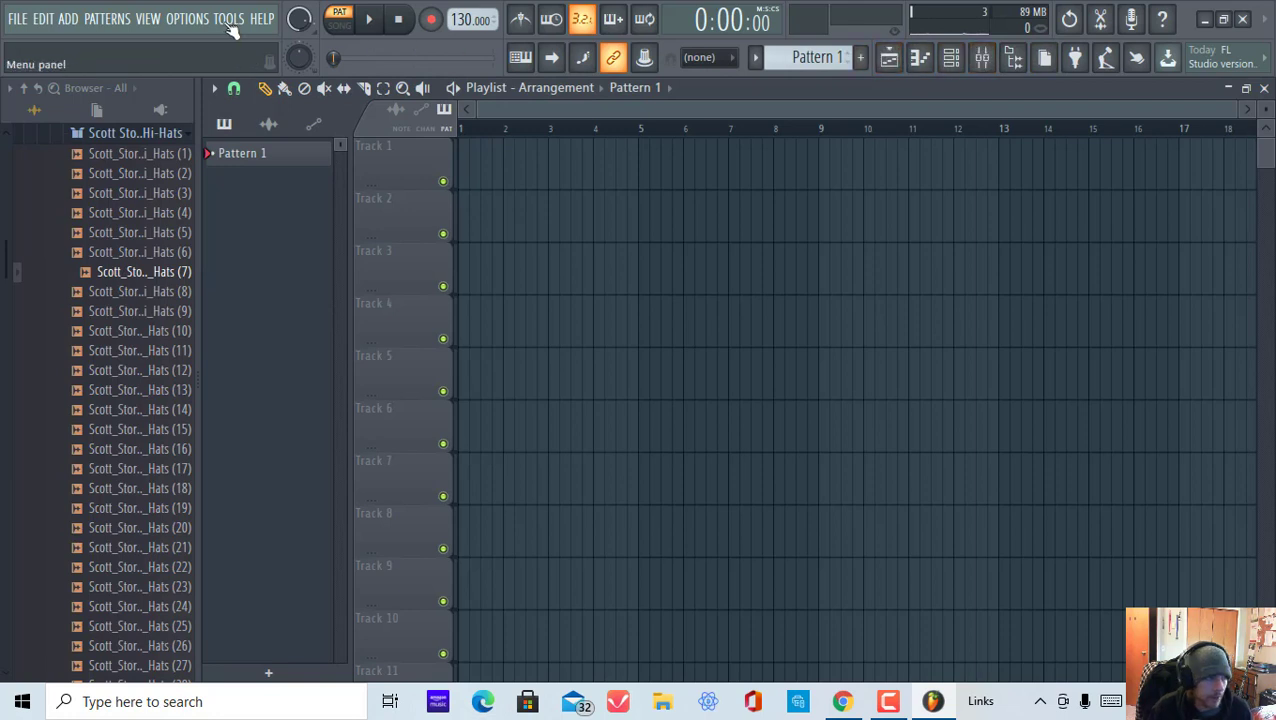
Step: Arrange the windows in the Desktop (alternate) layout
left_click(155, 19)
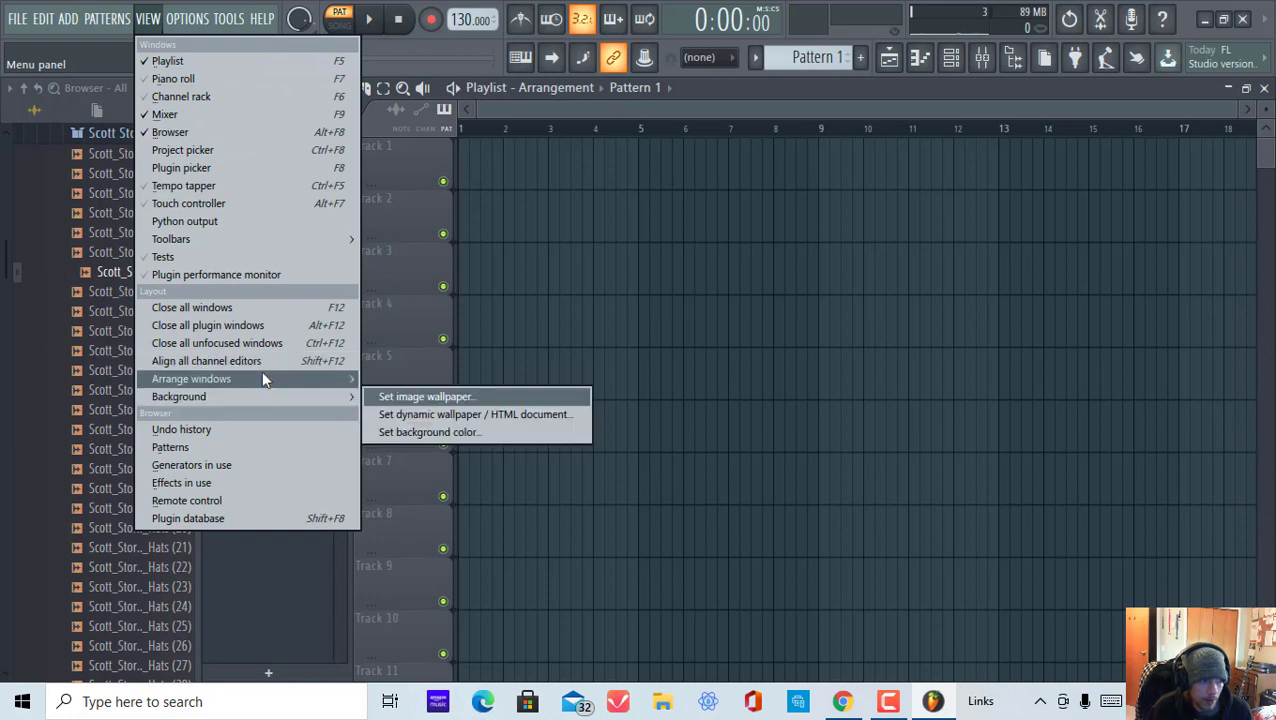
mouse_move(263, 376)
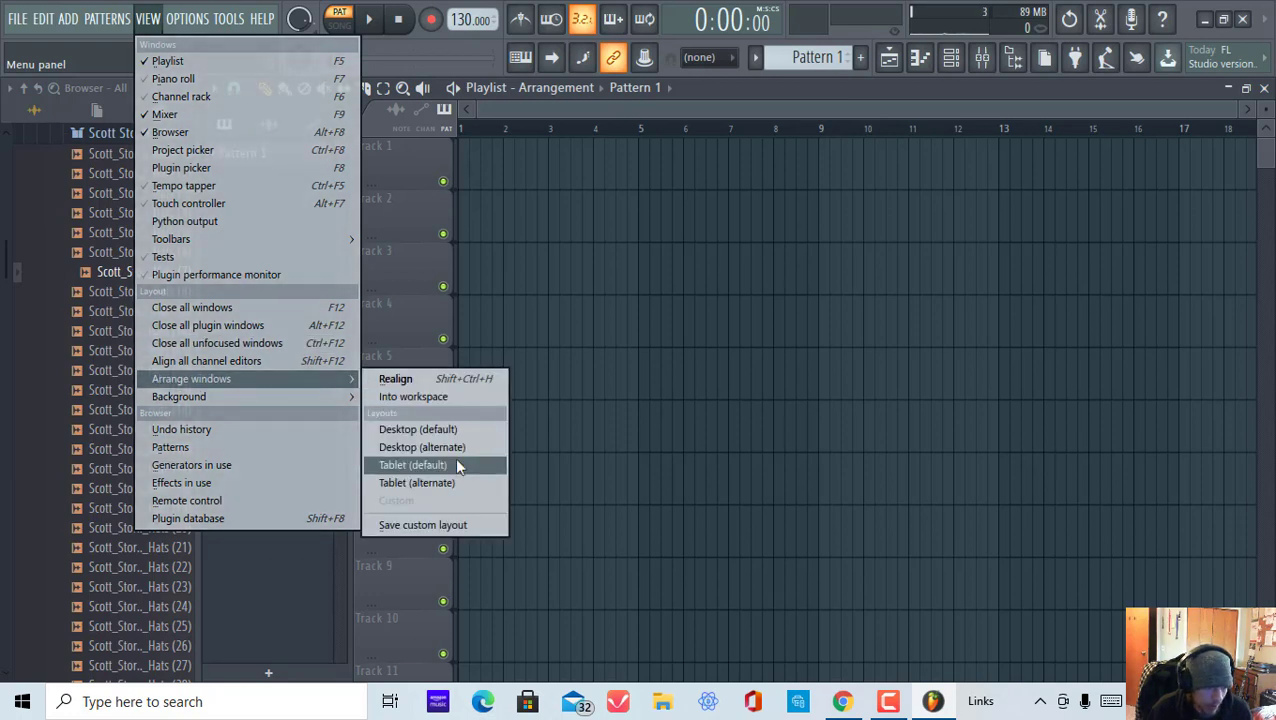
left_click(460, 447)
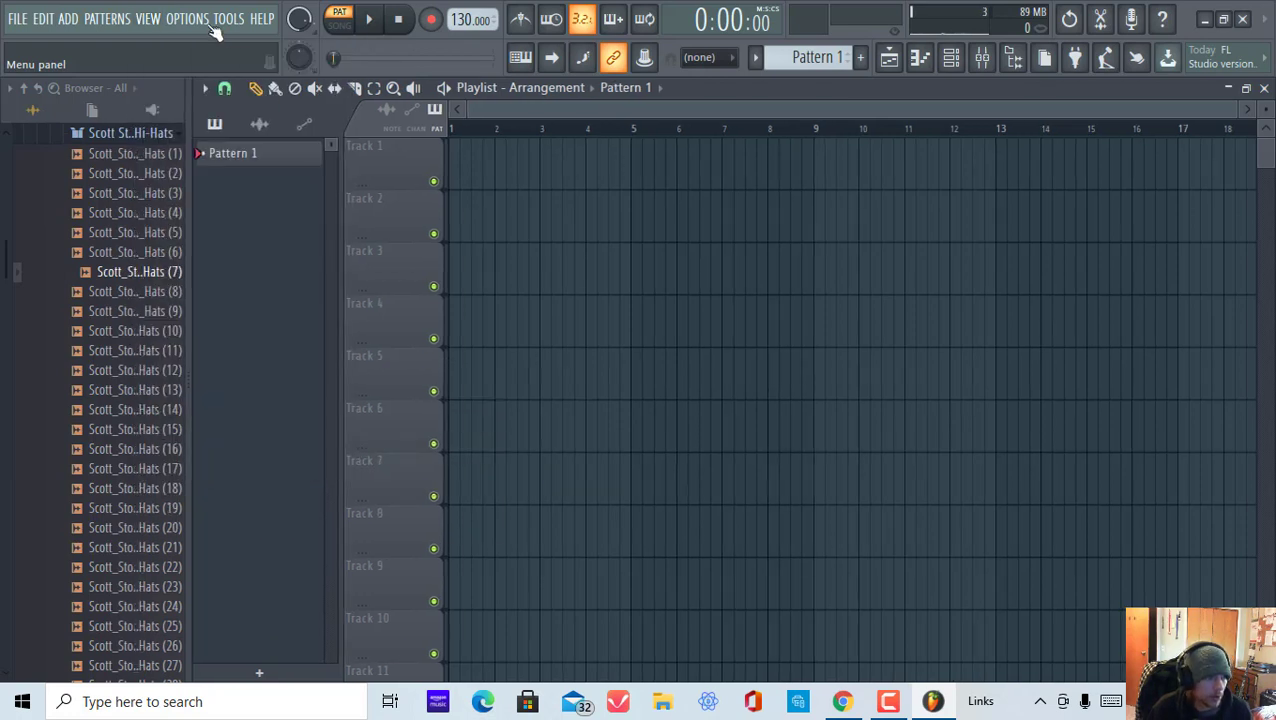
Step: Try the Tablet (default) window layout and return the windows to a desktop layout
left_click(148, 18)
mouse_move(270, 373)
left_click(468, 463)
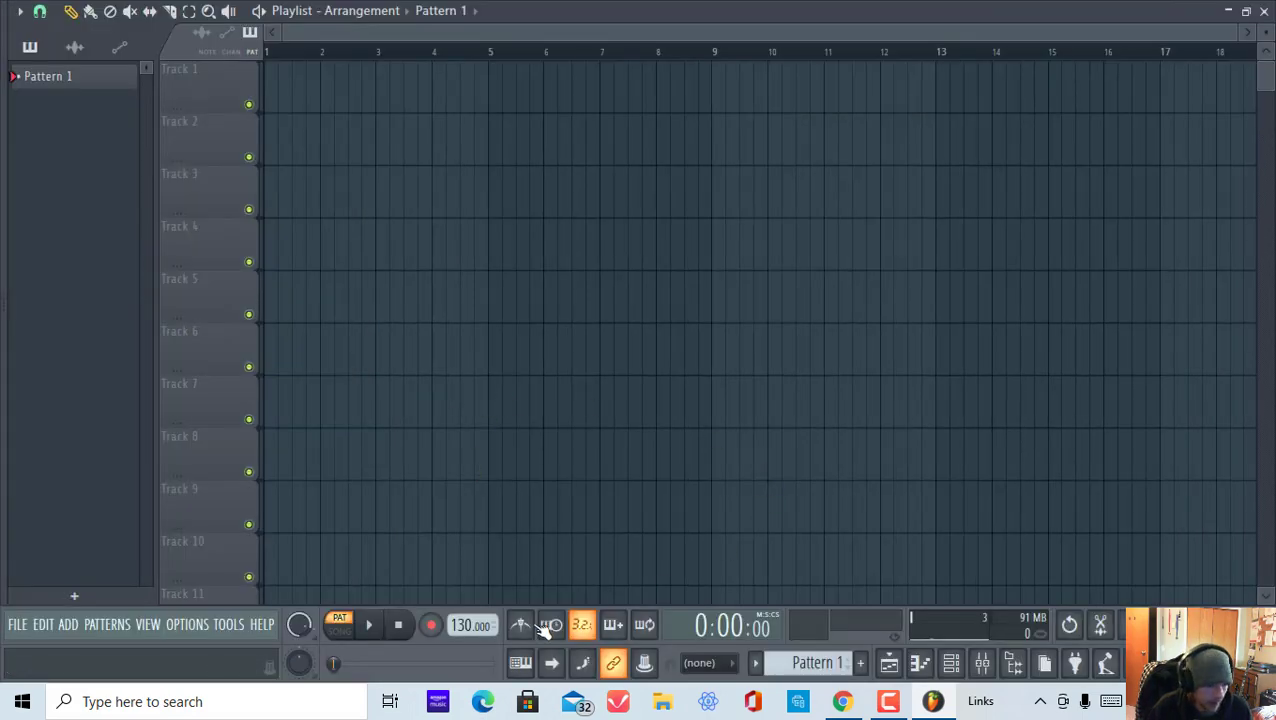
left_click(153, 630)
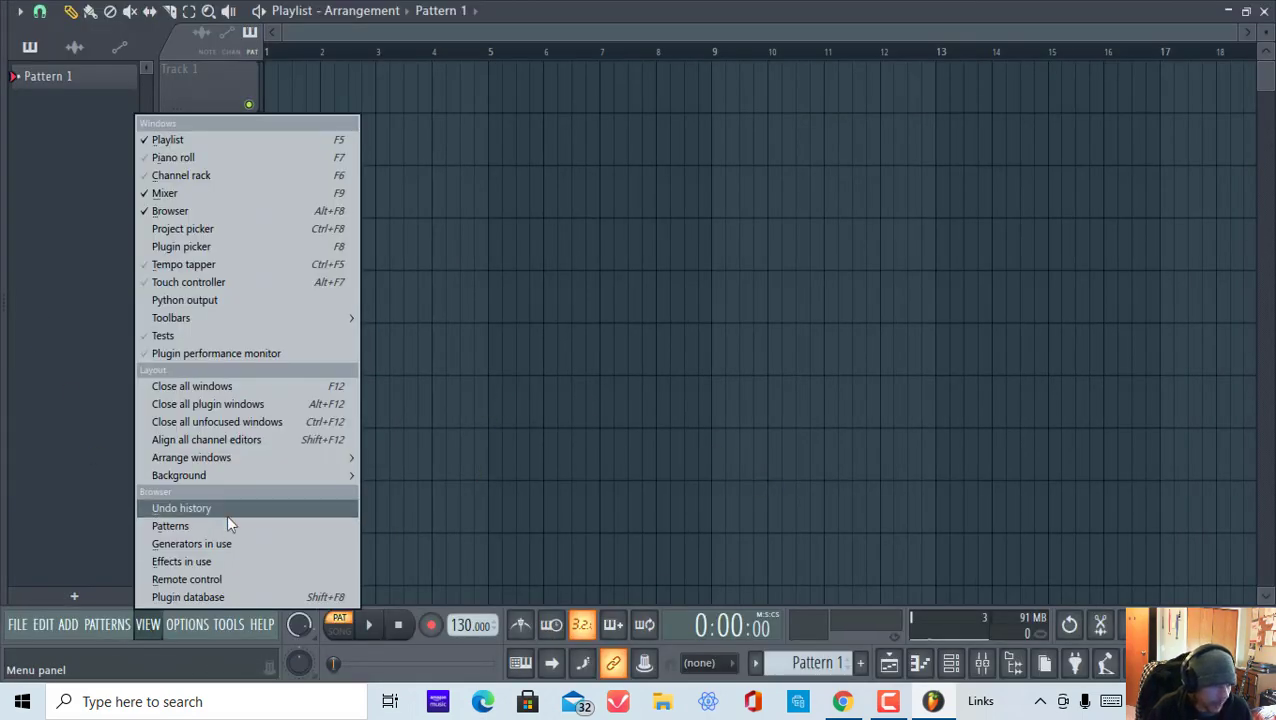
left_click(250, 541)
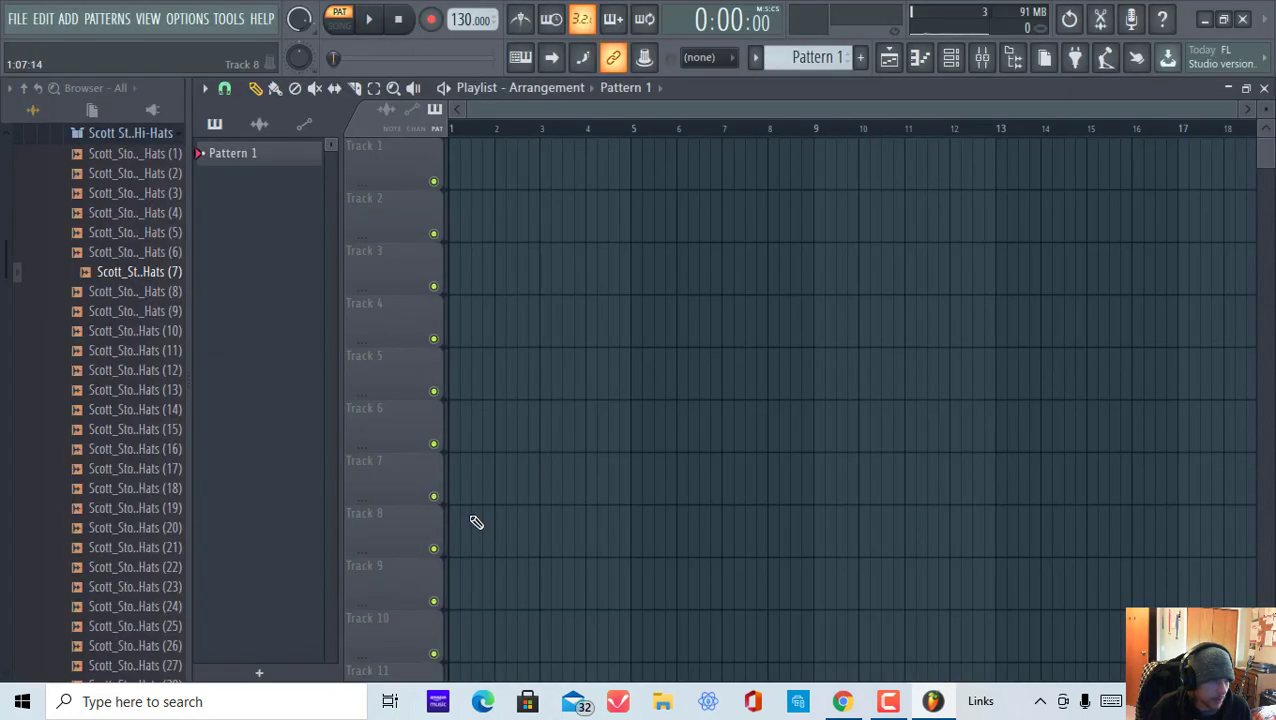
Step: Review the toolbar display presets and open the MIDI input and output device settings
left_click(155, 21)
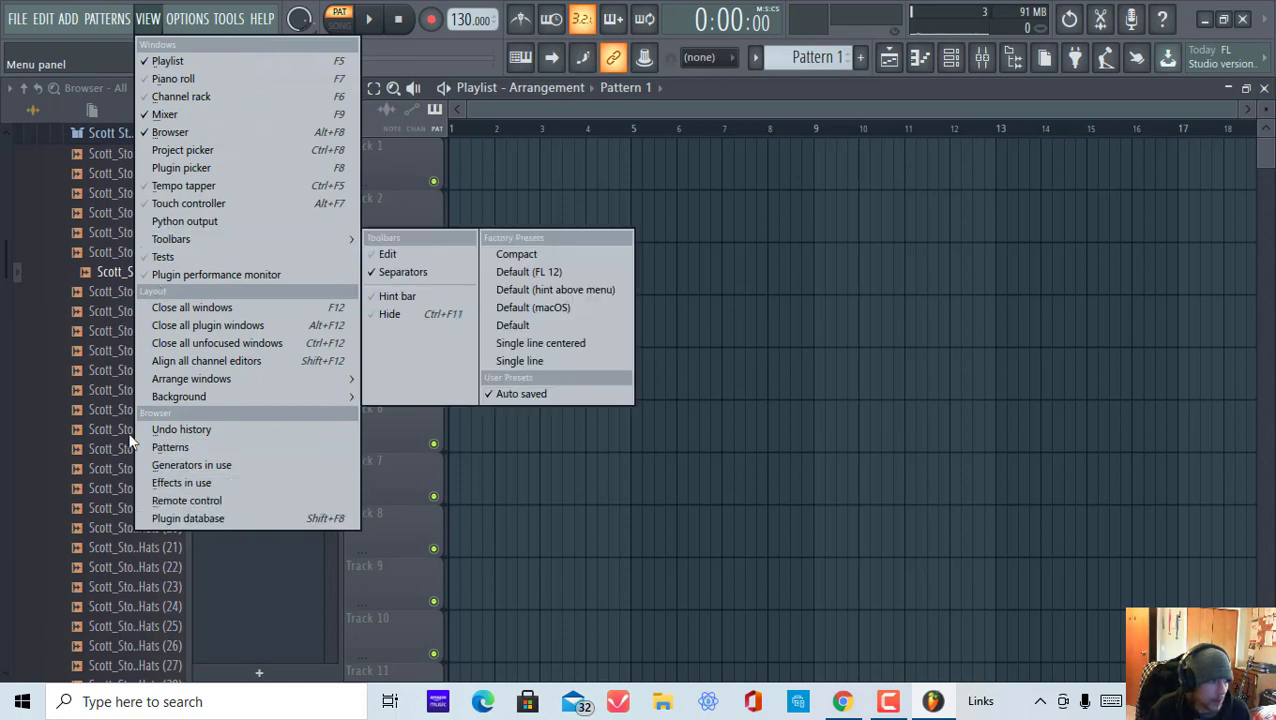
left_click(542, 440)
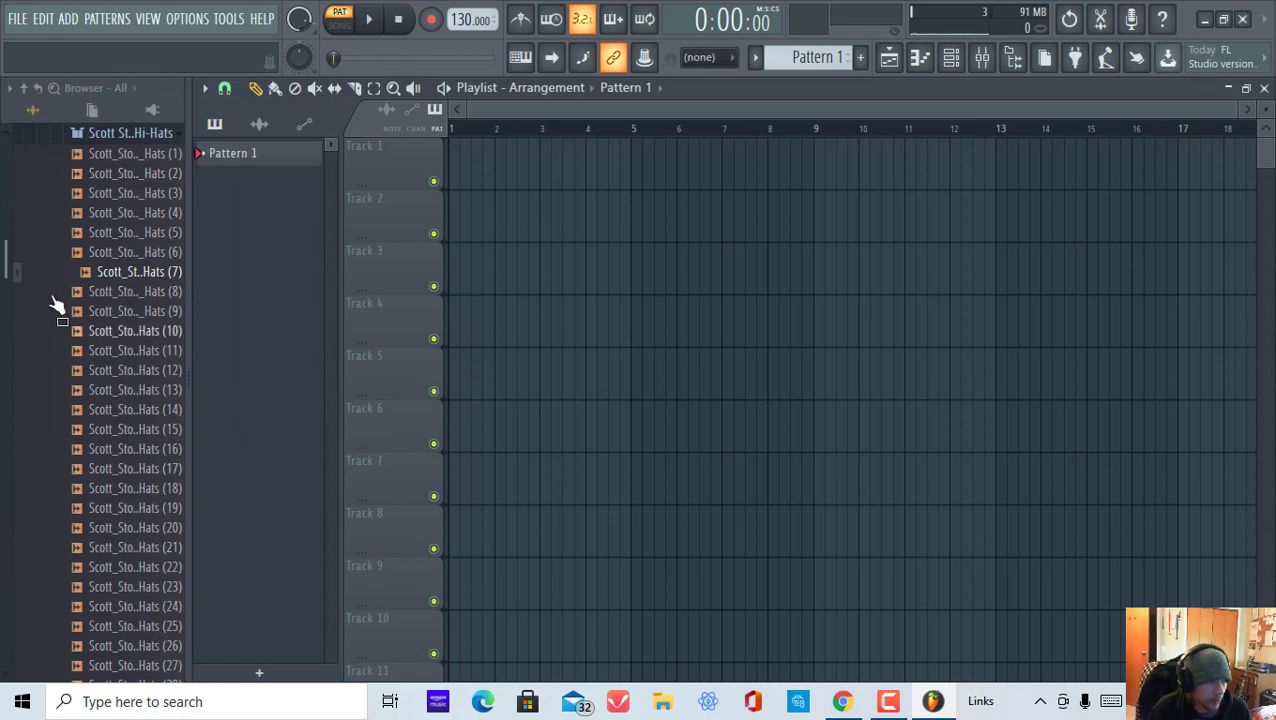
left_click(200, 20)
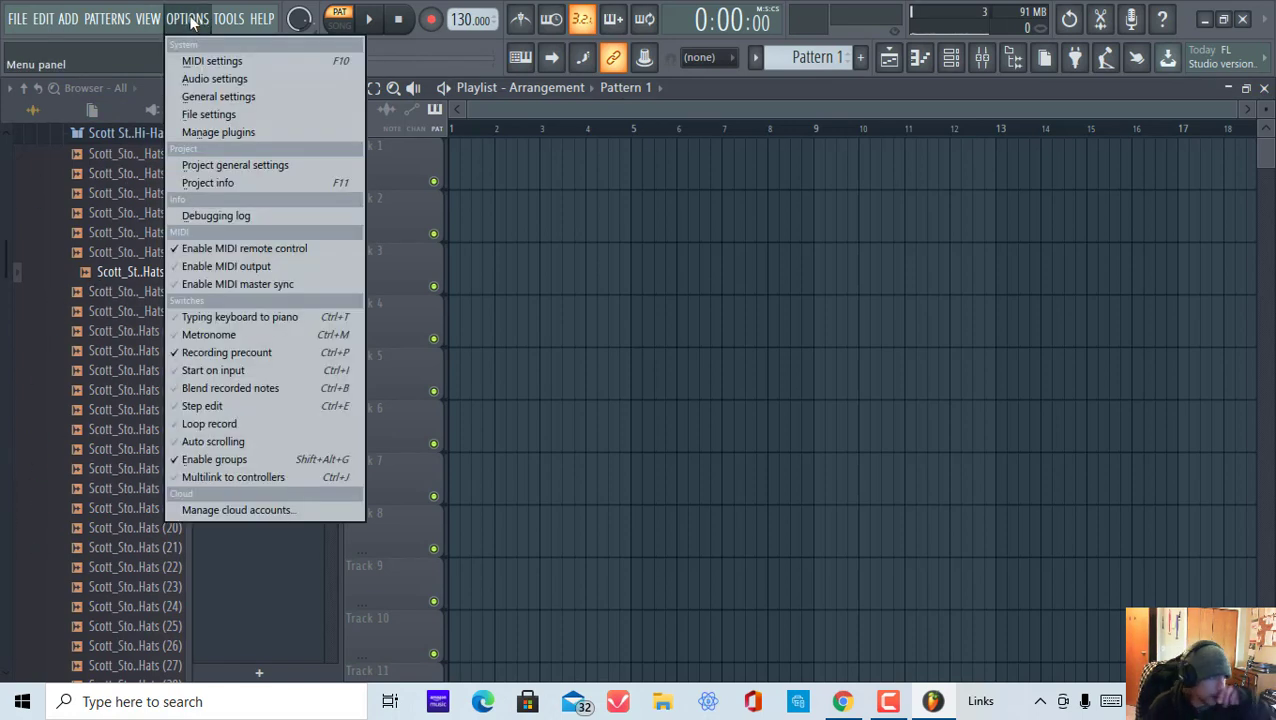
left_click(228, 62)
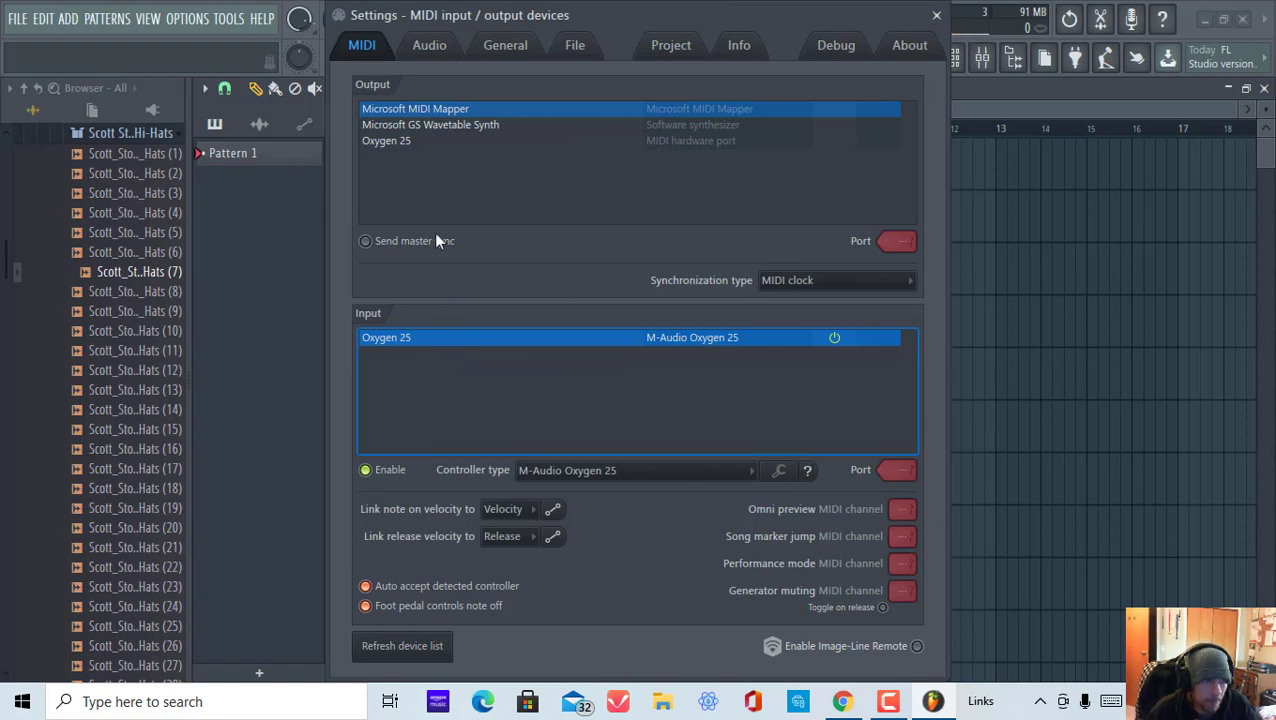
Step: Review the audio, general, file and folder, and current project settings
left_click(430, 47)
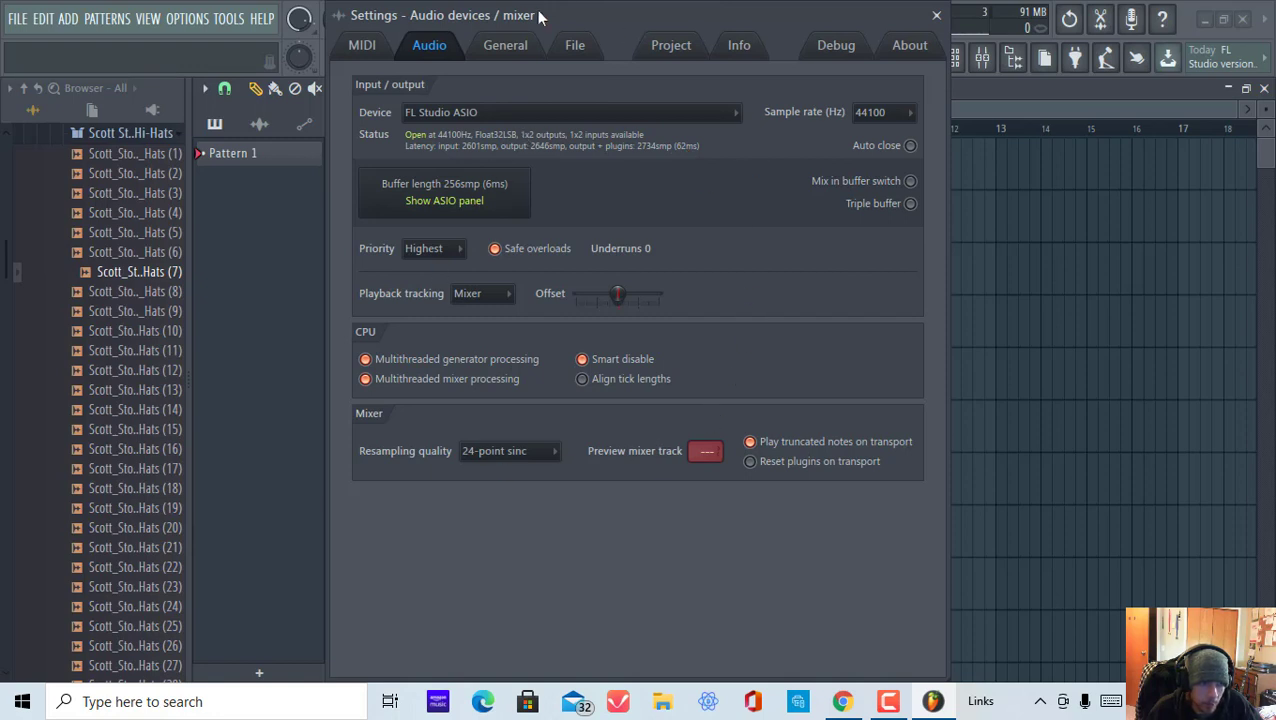
left_click(503, 45)
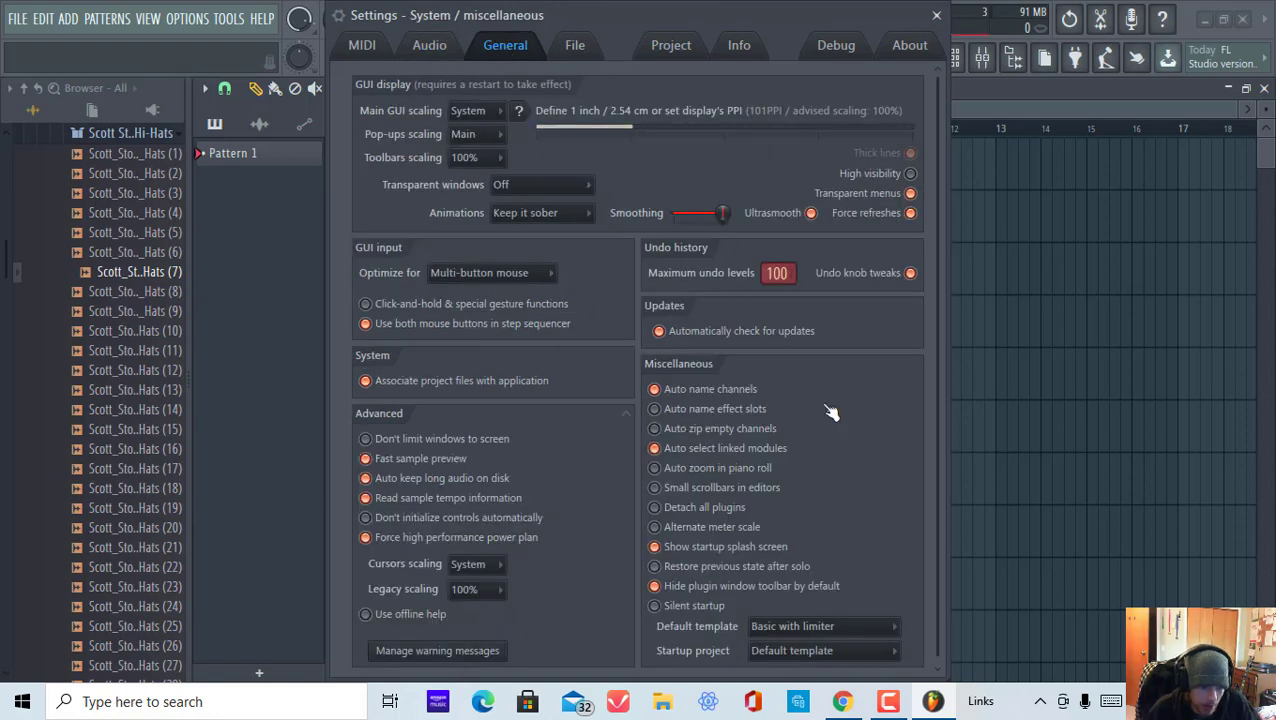
left_click(575, 45)
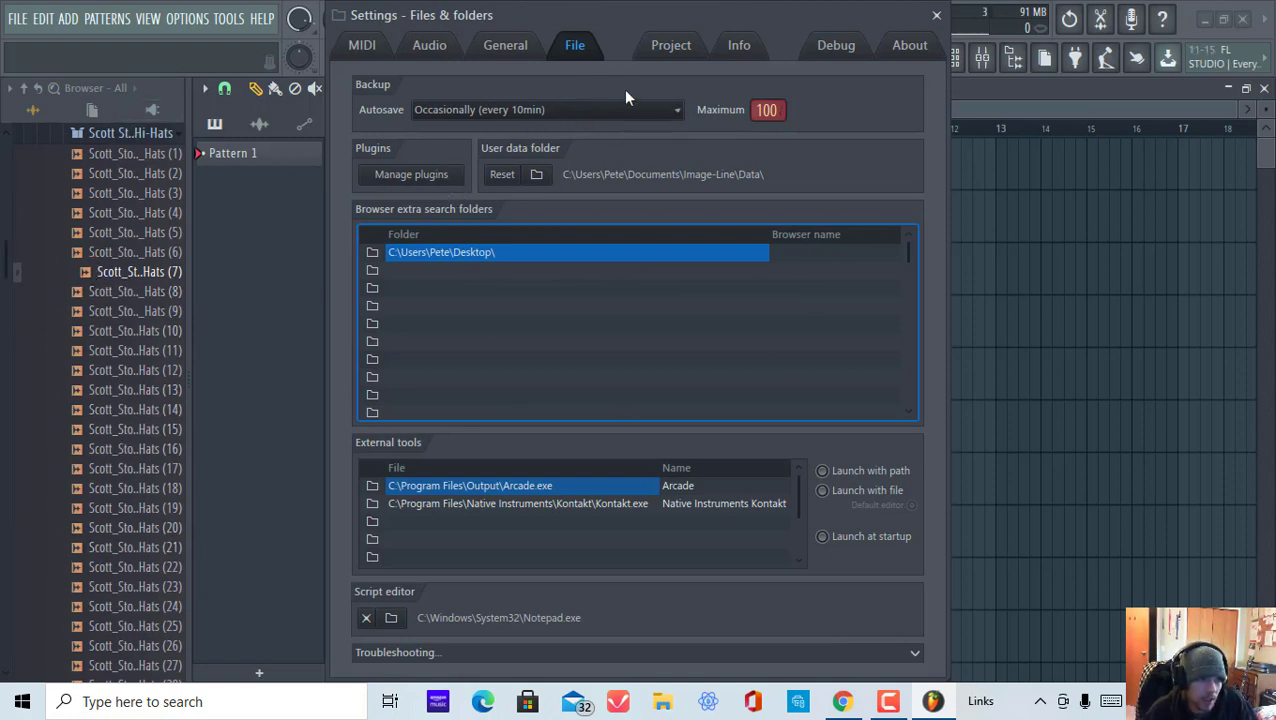
left_click(668, 48)
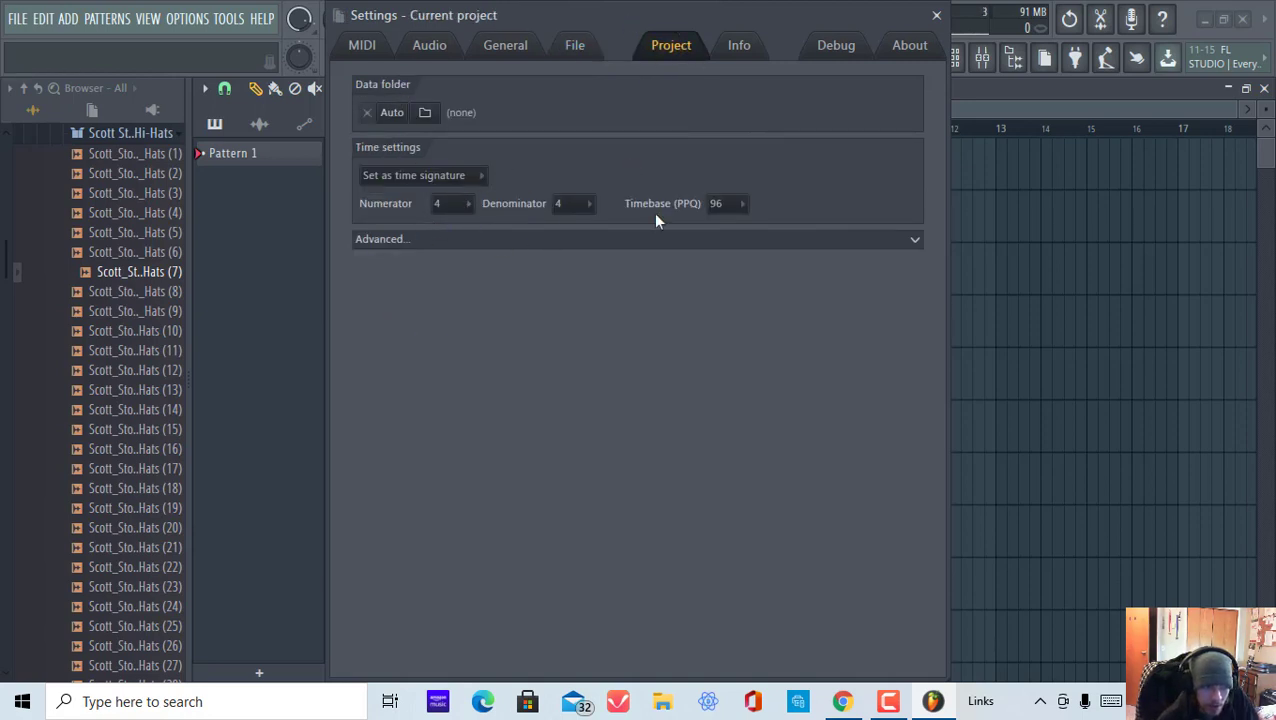
Step: Examine the project credits fields for title, author, genre and comments
left_click(765, 52)
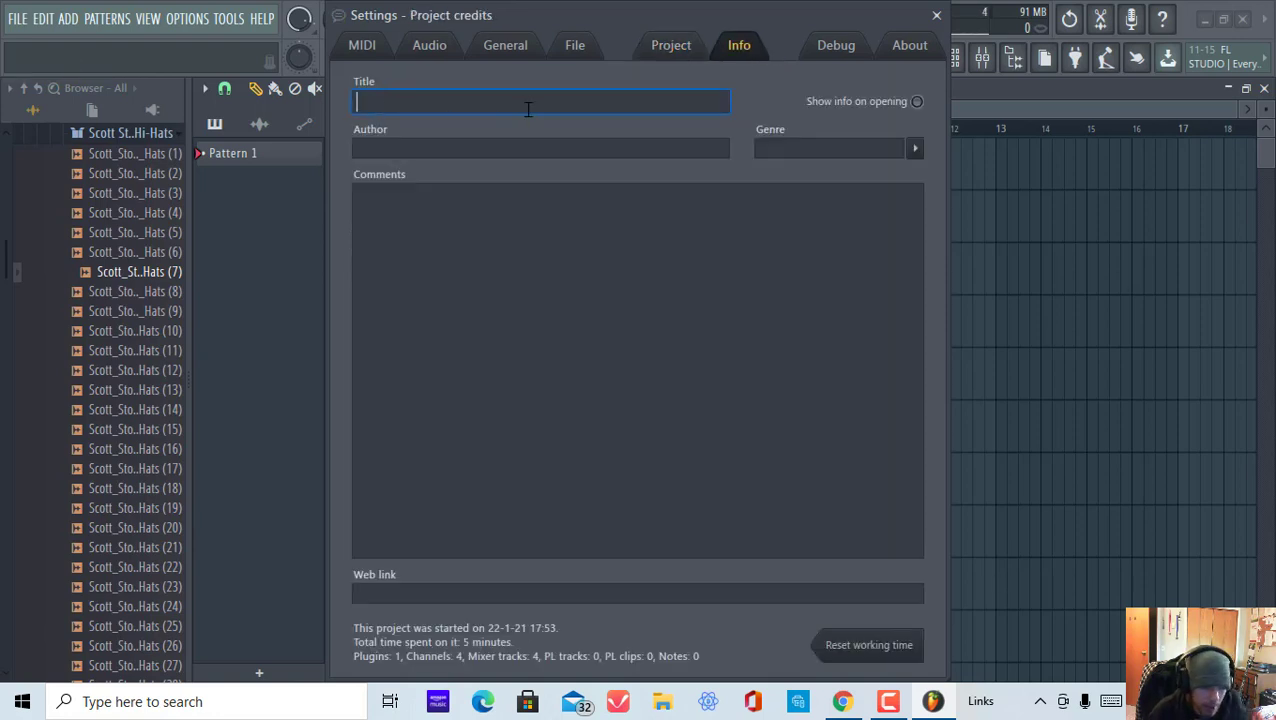
left_click(547, 160)
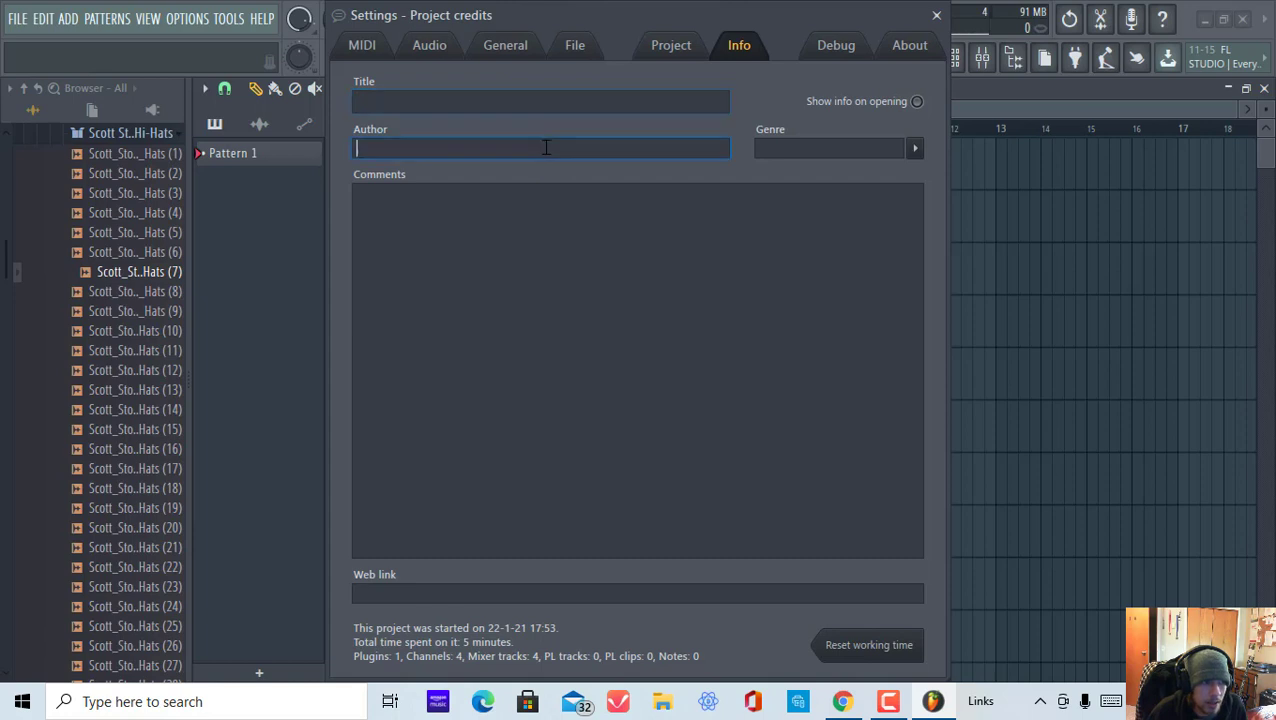
left_click(914, 148)
left_click(758, 211)
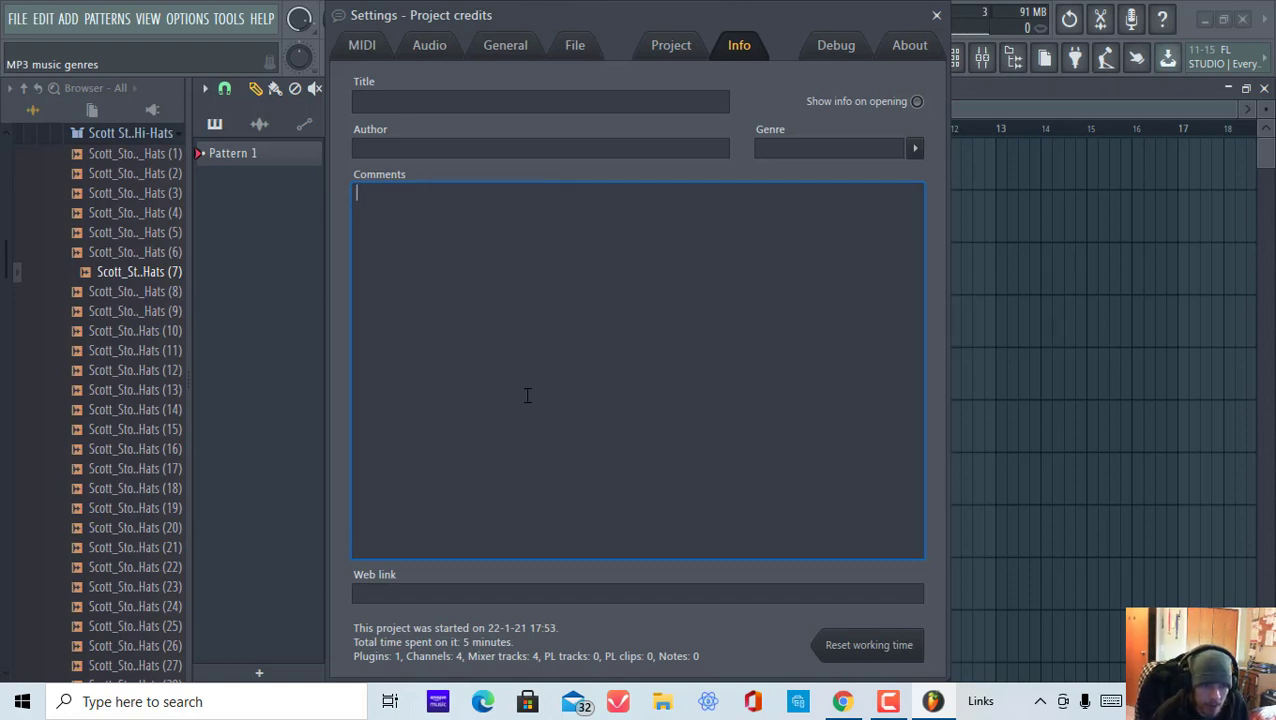
Step: View the debugging log and the About page, return to the MIDI settings and close the settings window
left_click(836, 47)
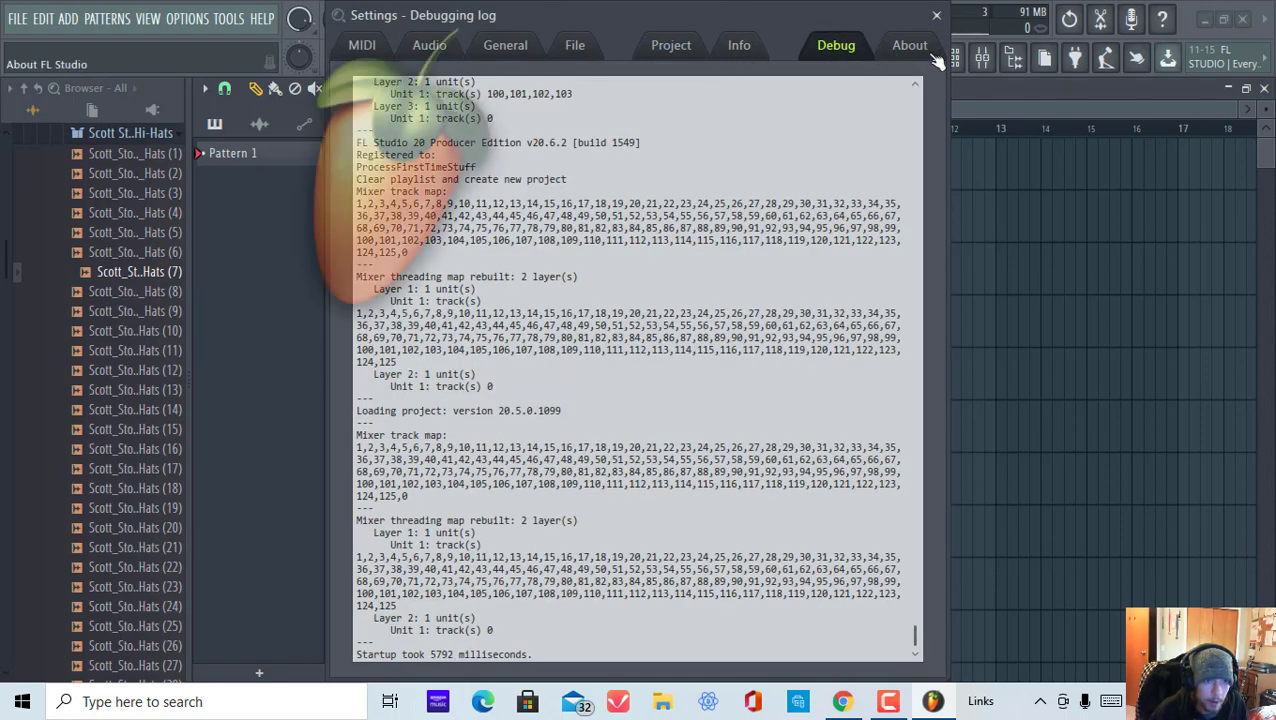
left_click(912, 47)
left_click(372, 47)
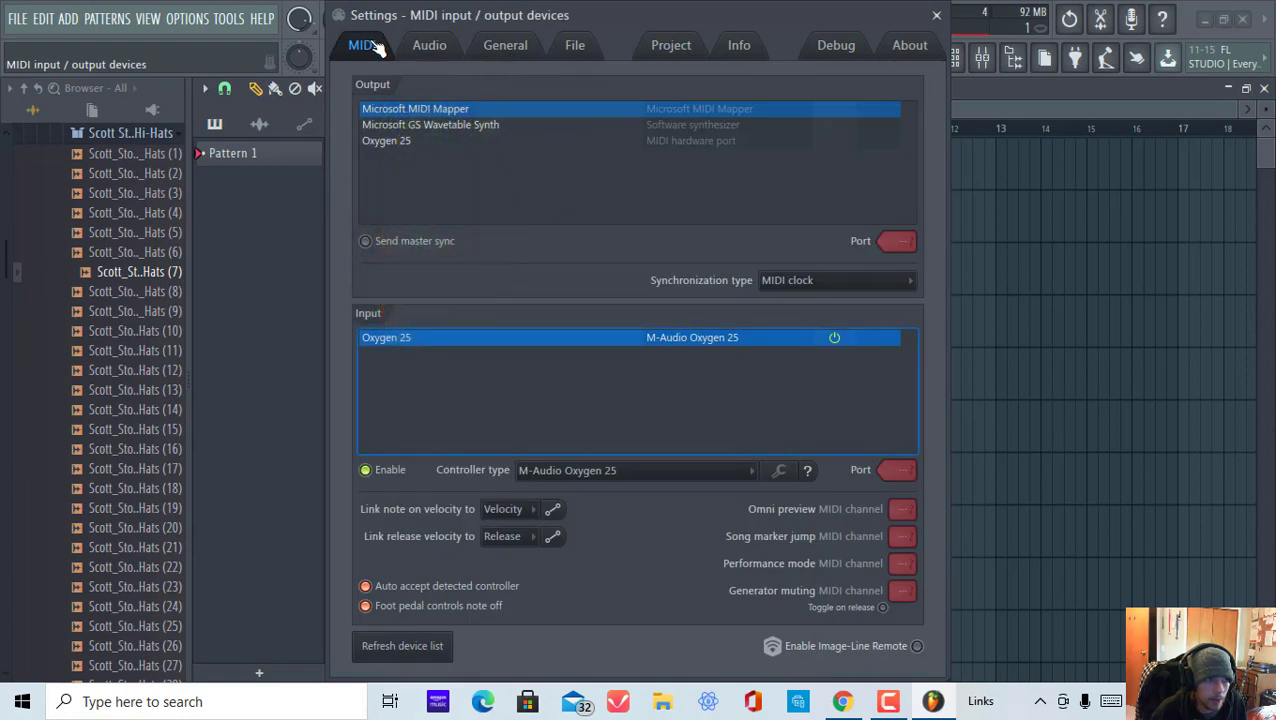
left_click(936, 15)
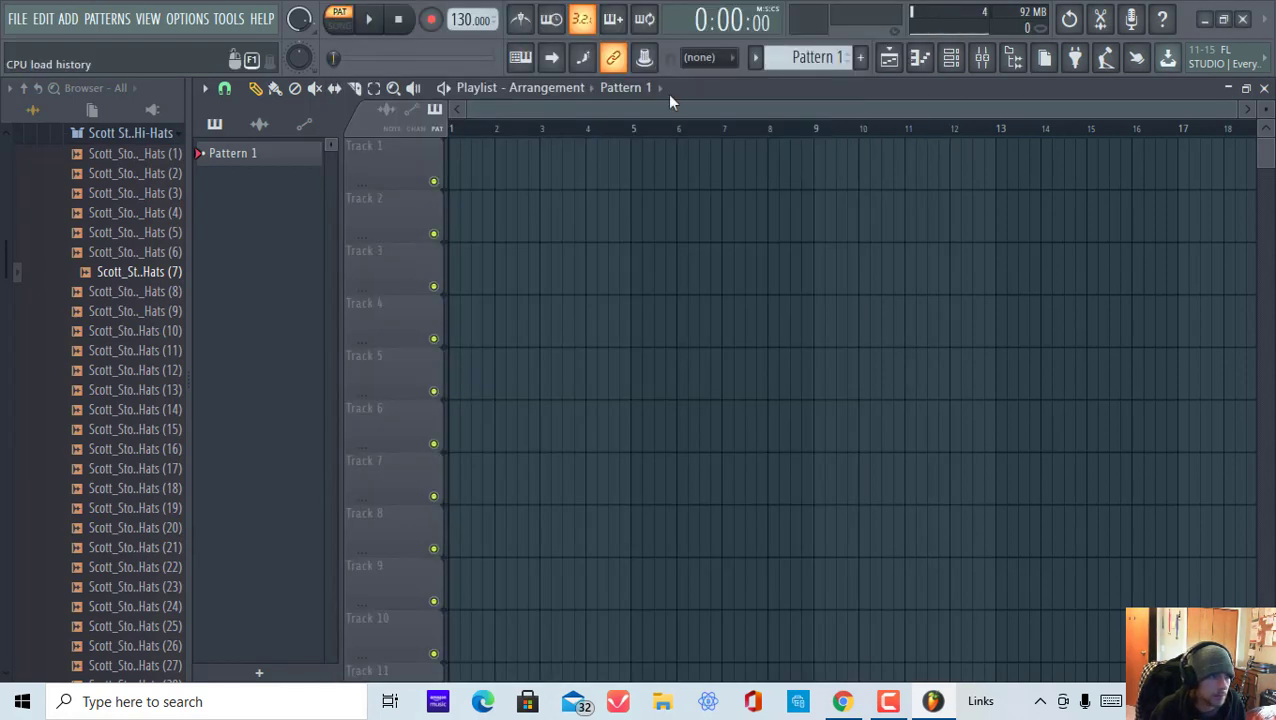
Step: Look through the available tools and help resources, including the program's About information
left_click(229, 19)
mouse_move(258, 64)
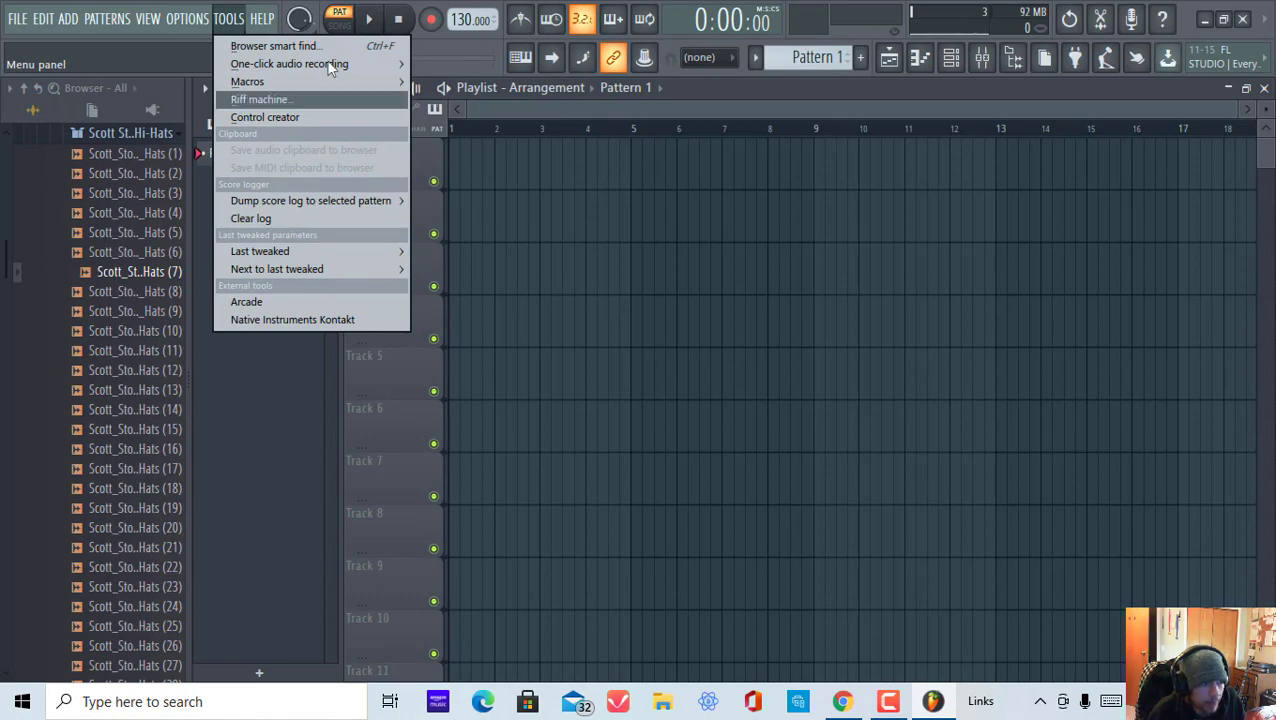
mouse_move(267, 14)
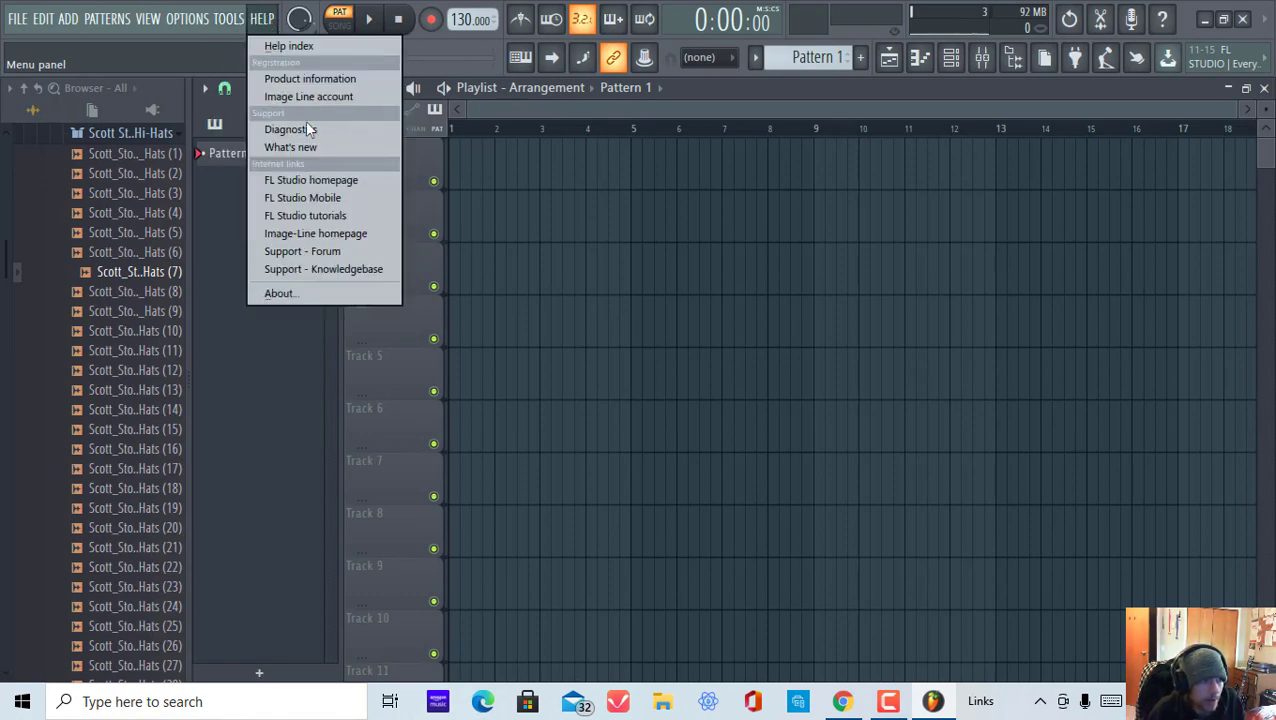
left_click(278, 293)
left_click(940, 14)
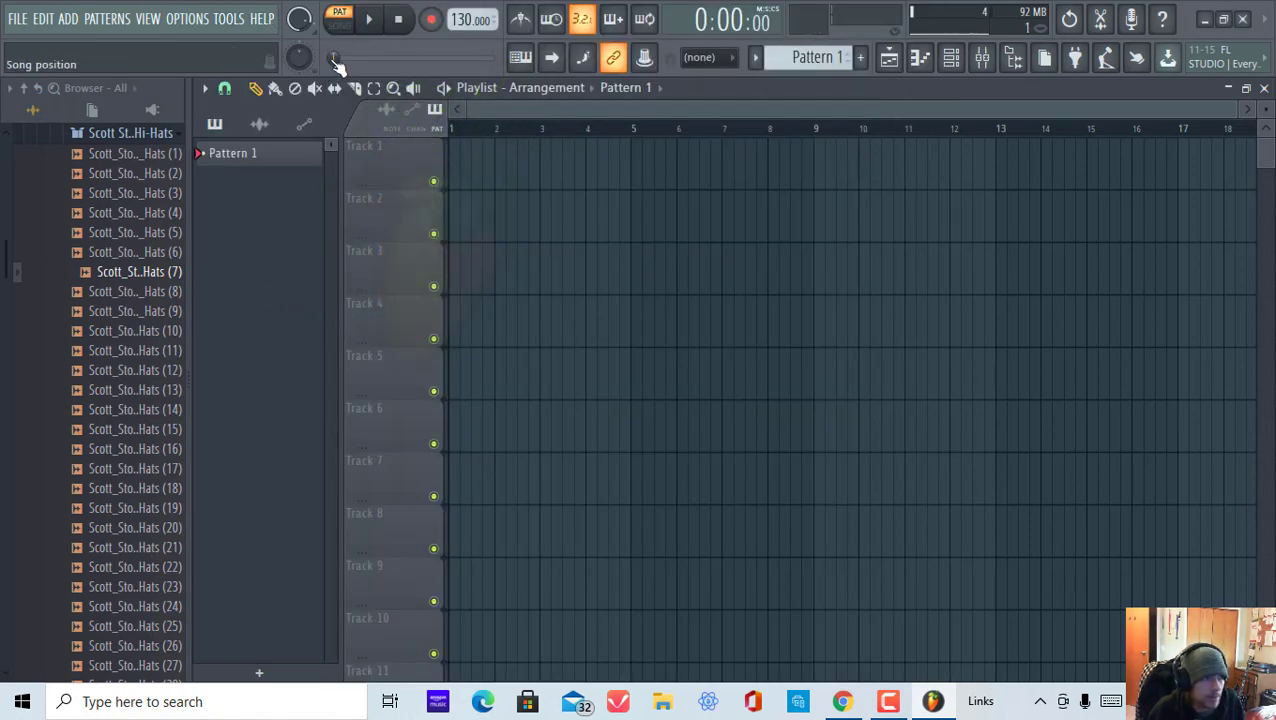
left_click(264, 18)
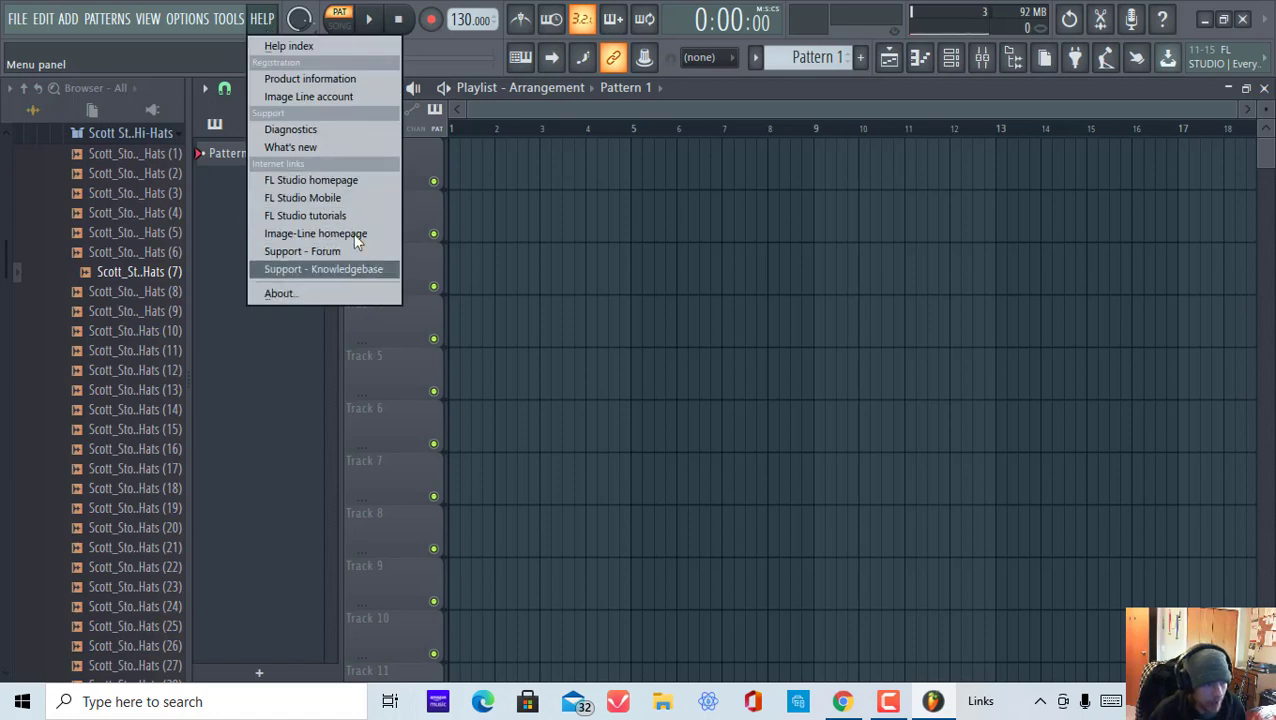
left_click(575, 210)
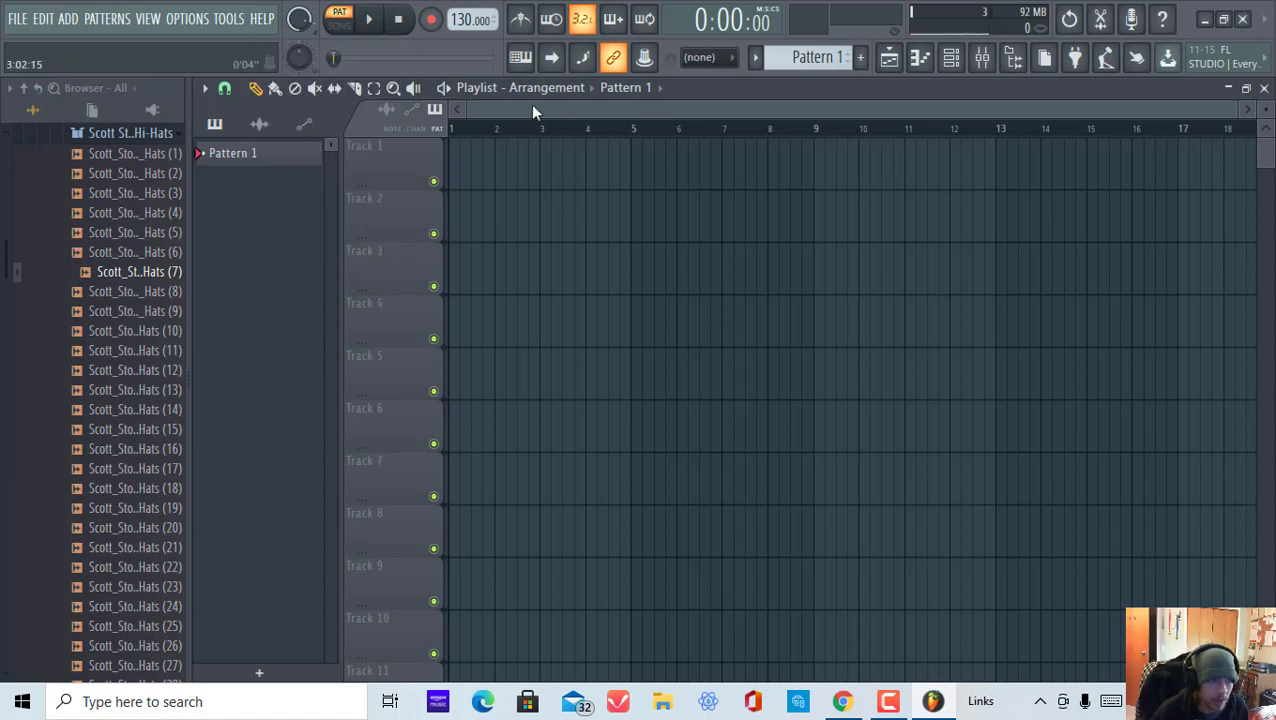
Step: Demonstrate the pattern/song mode switch and place four Pattern 1 clips on Track 1 across bars 1 to 4
left_click(342, 26)
left_click(342, 26)
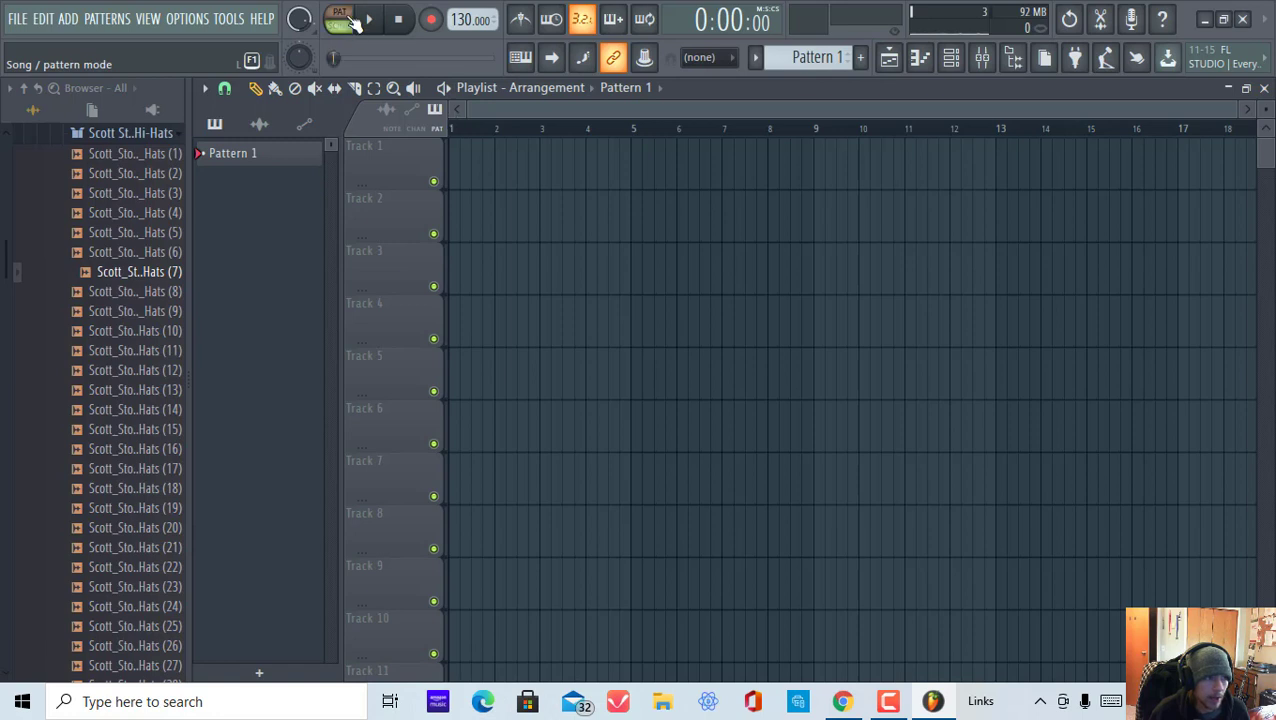
left_click(352, 38)
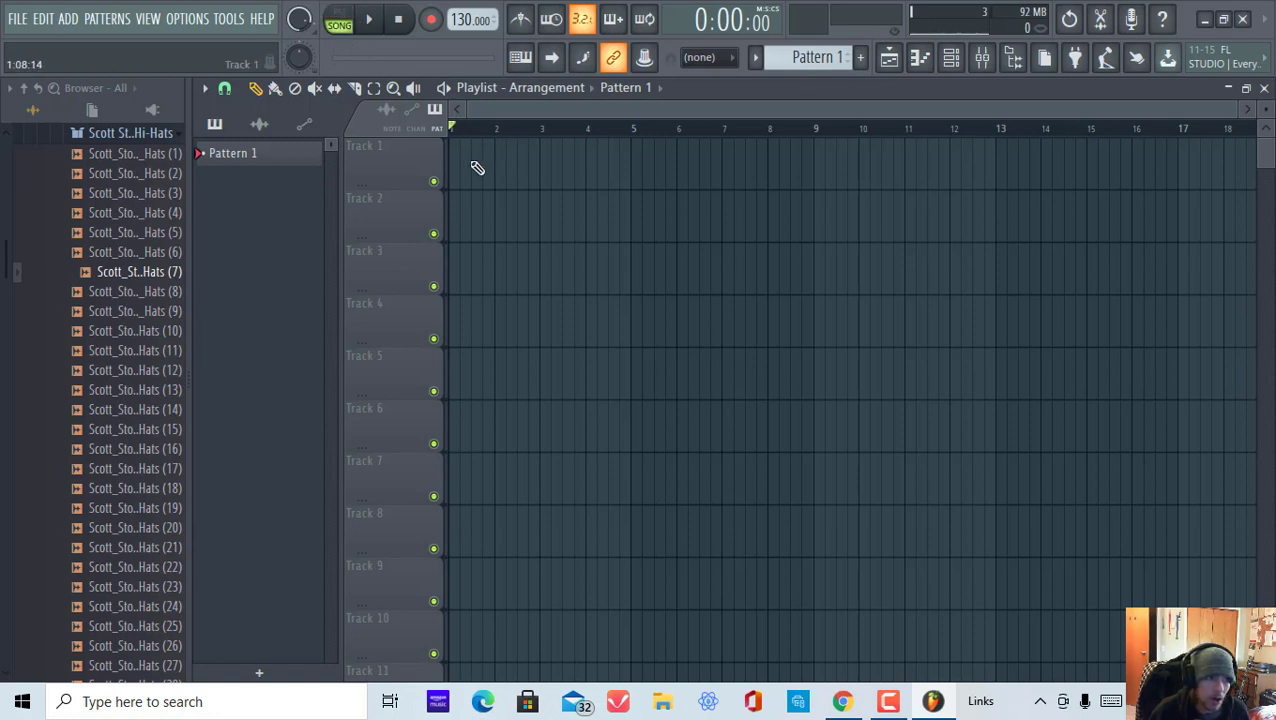
left_click(480, 165)
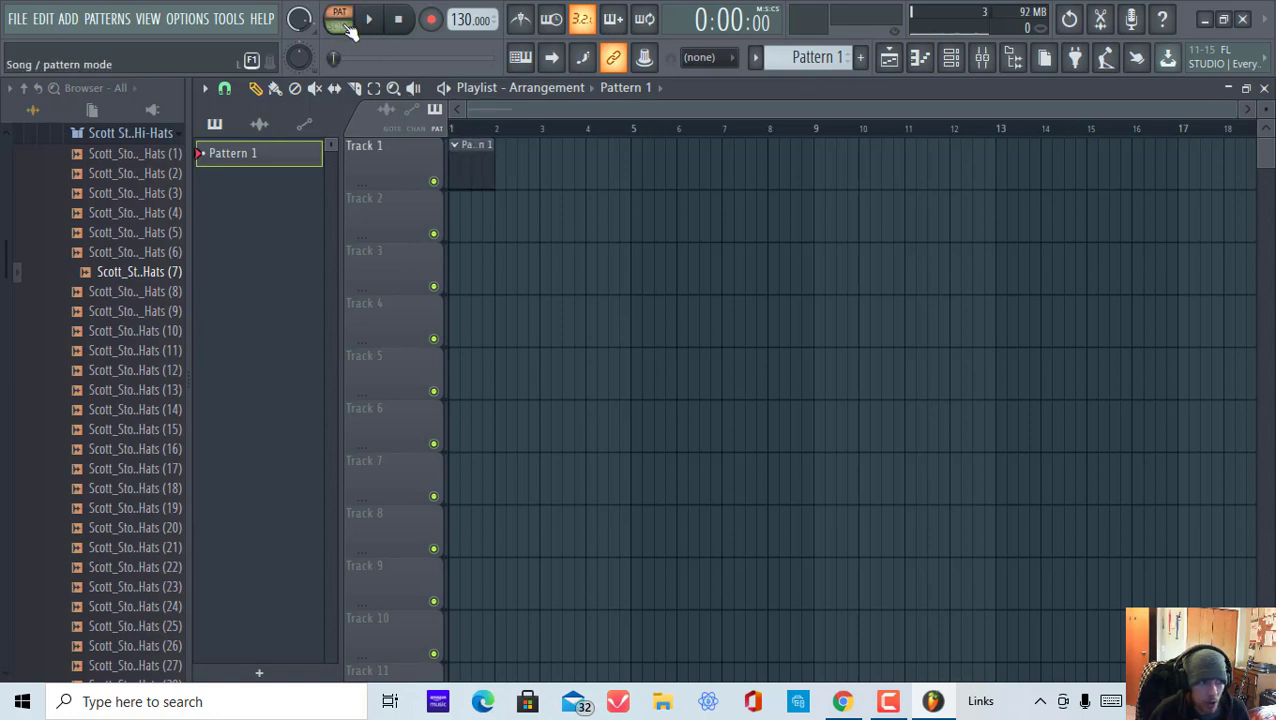
left_click(500, 174)
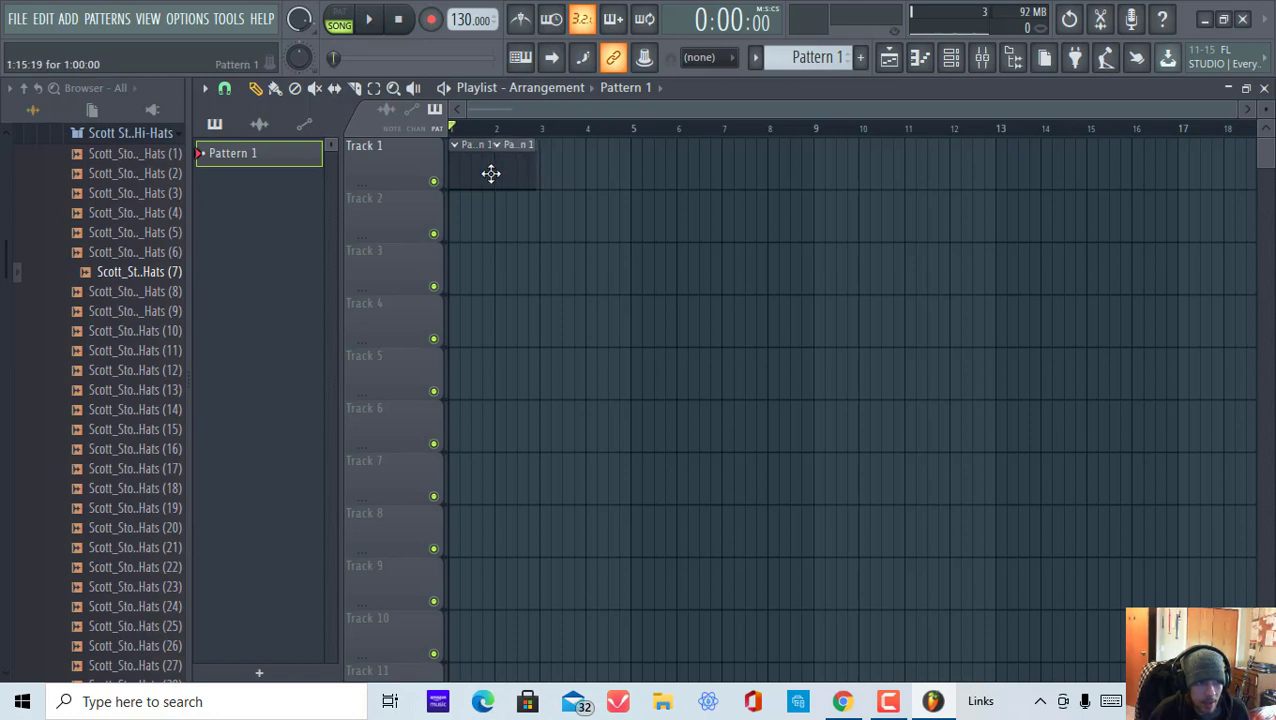
left_click(555, 176)
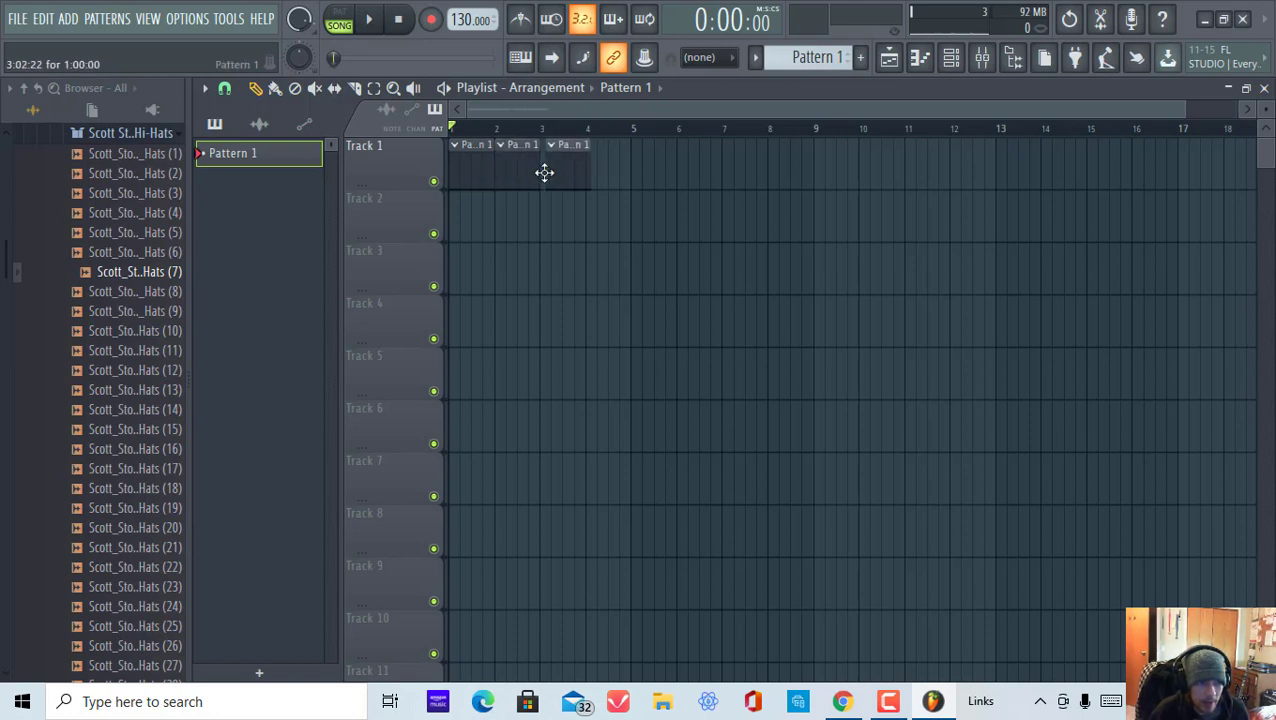
left_click(598, 173)
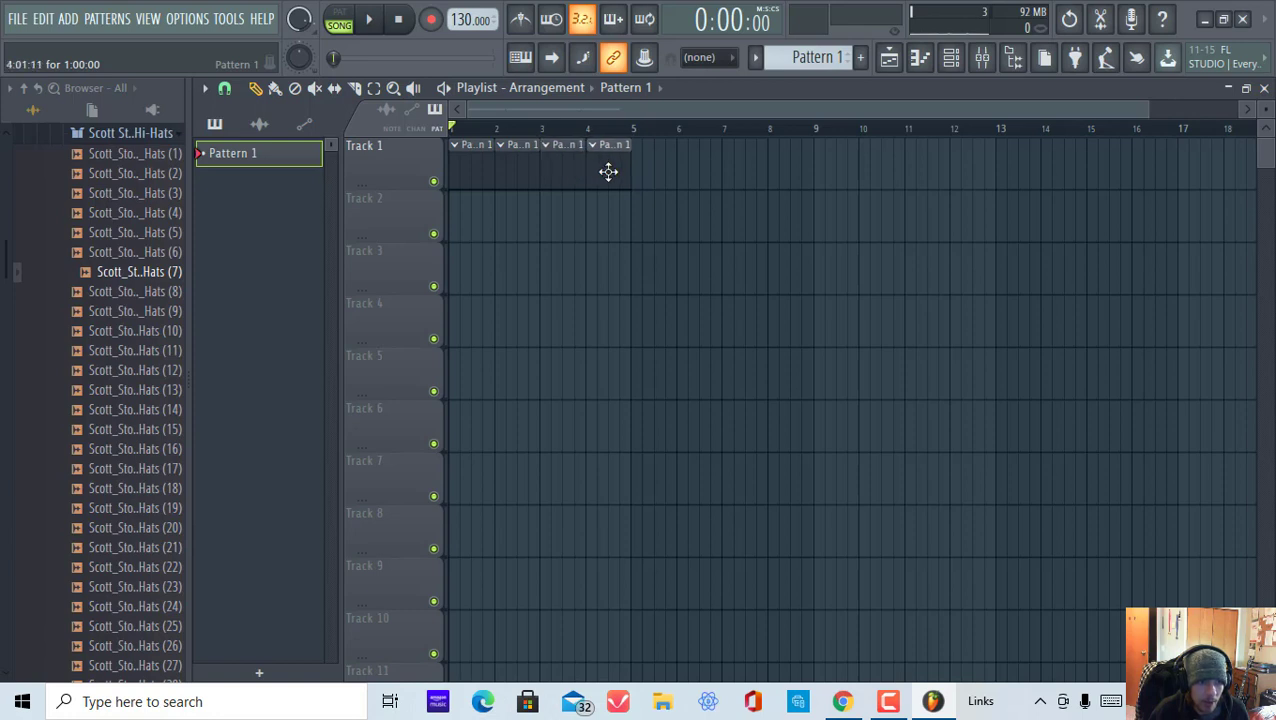
Step: Add a Pattern 1 clip to Track 2 at bar 2, and delete all clips from the playlist
left_click_drag(523, 246, 496, 197)
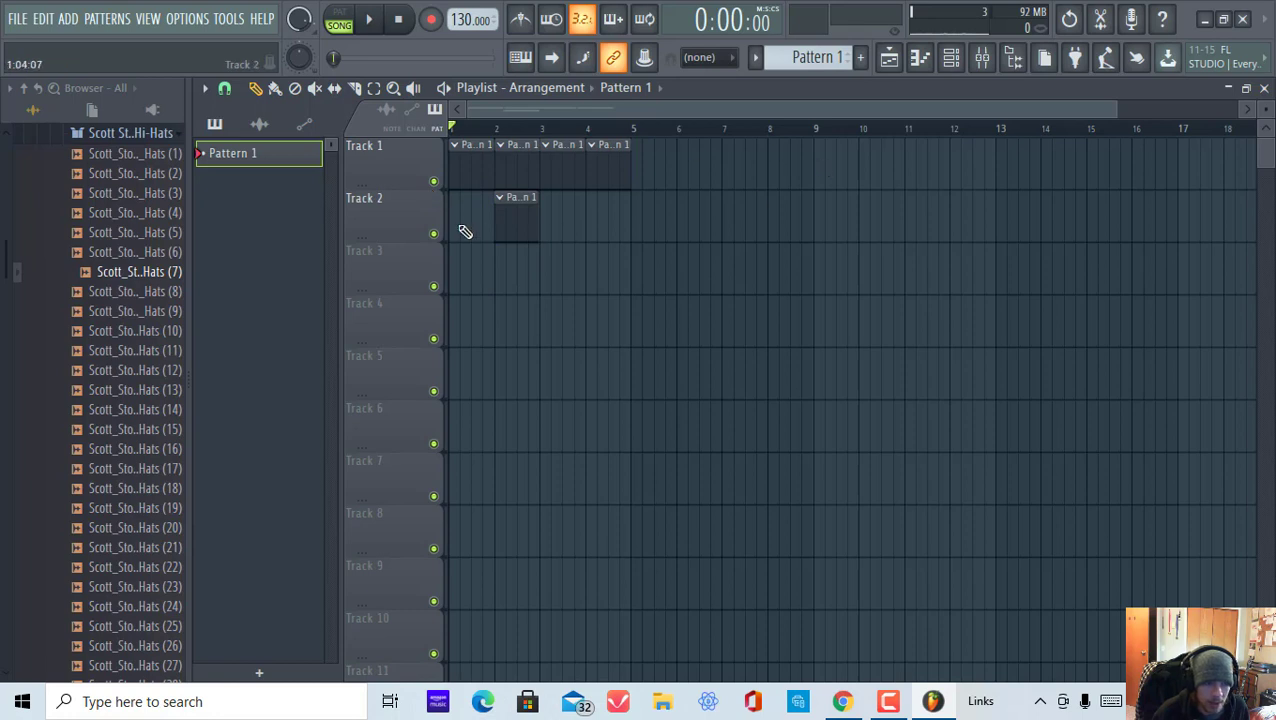
right_click(608, 165)
right_click(517, 220)
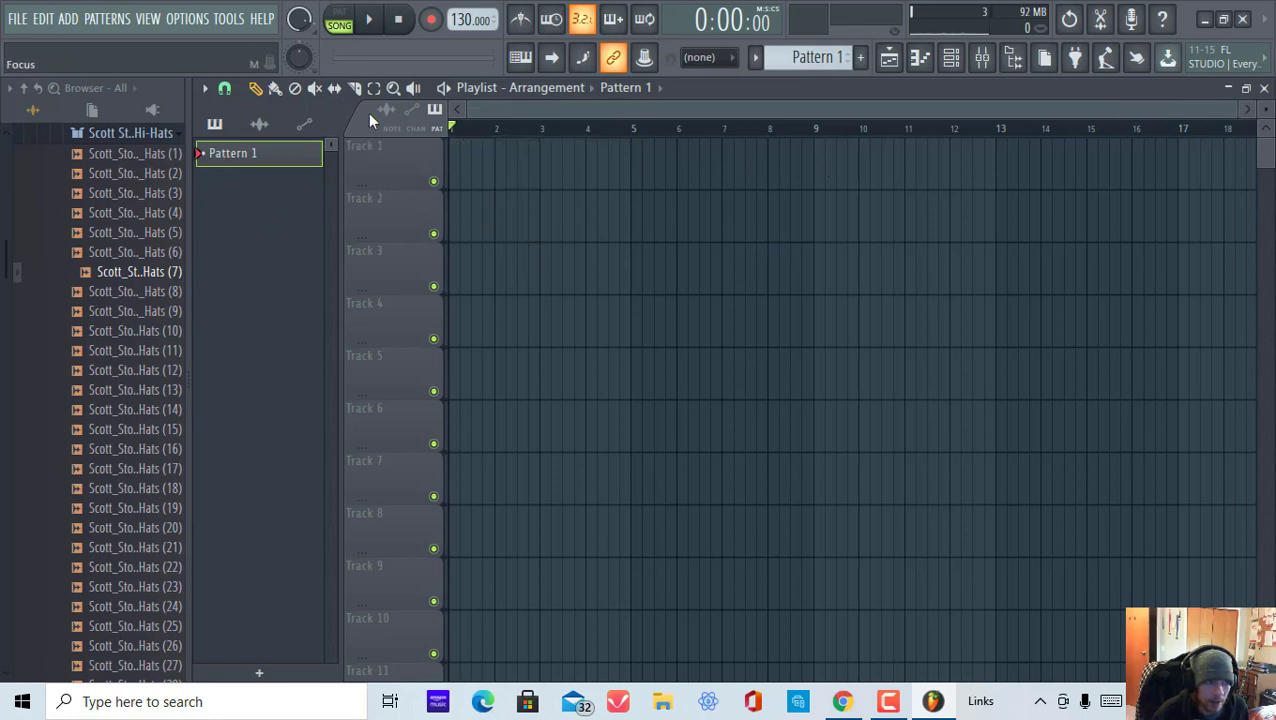
Step: Play the song, adding and removing a Pattern 1 clip at bar 3 of Track 1, and pause playback
left_click(370, 25)
left_click(543, 162)
right_click(570, 170)
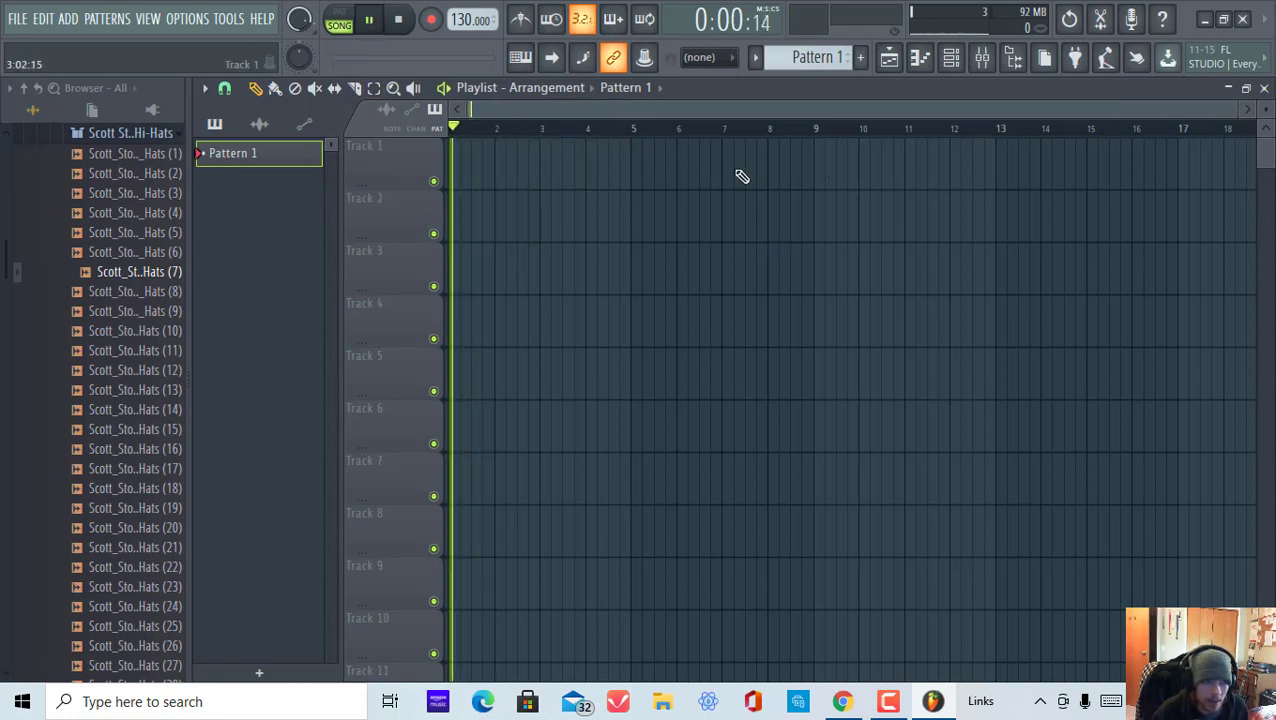
left_click(370, 20)
Step: Switch to pattern mode, place a Pattern 1 clip on Track 2 at bar 1, and stop playback
left_click(340, 22)
left_click(468, 216)
left_click(398, 20)
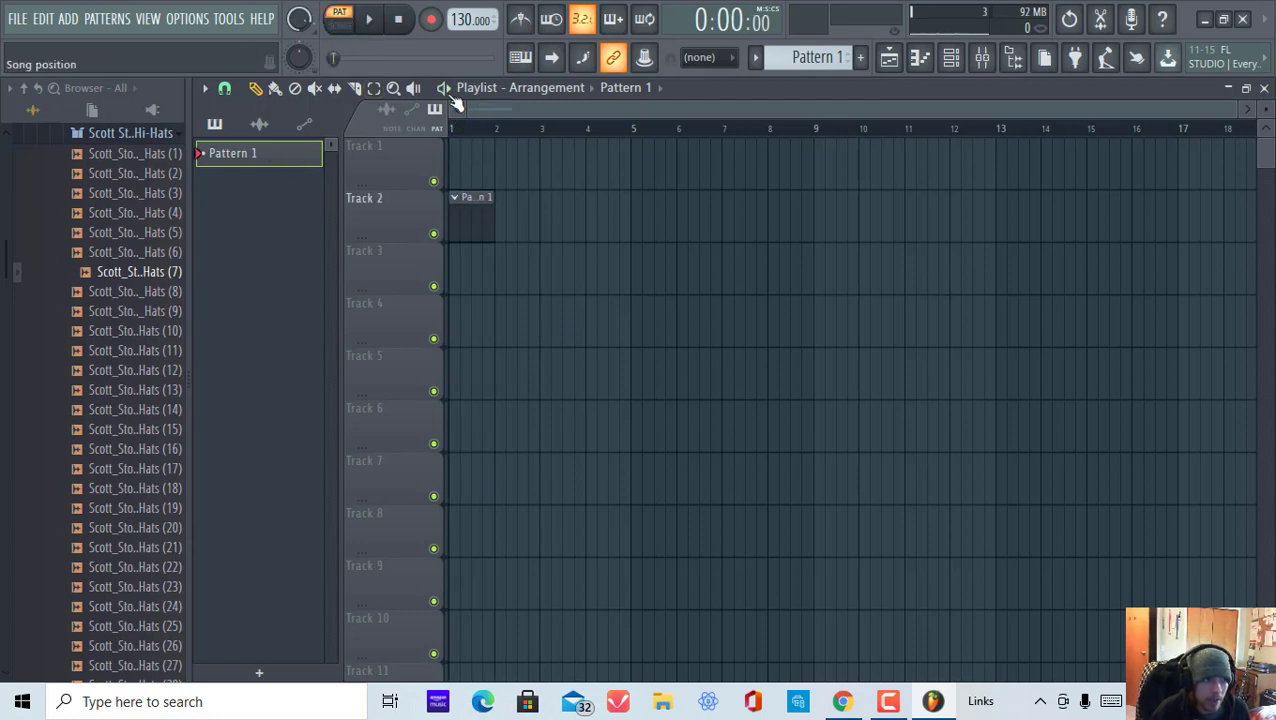
Step: Play and stop Pattern 1 with the channel rack displayed, and delete the clip from Track 2
left_click(951, 58)
key("space")
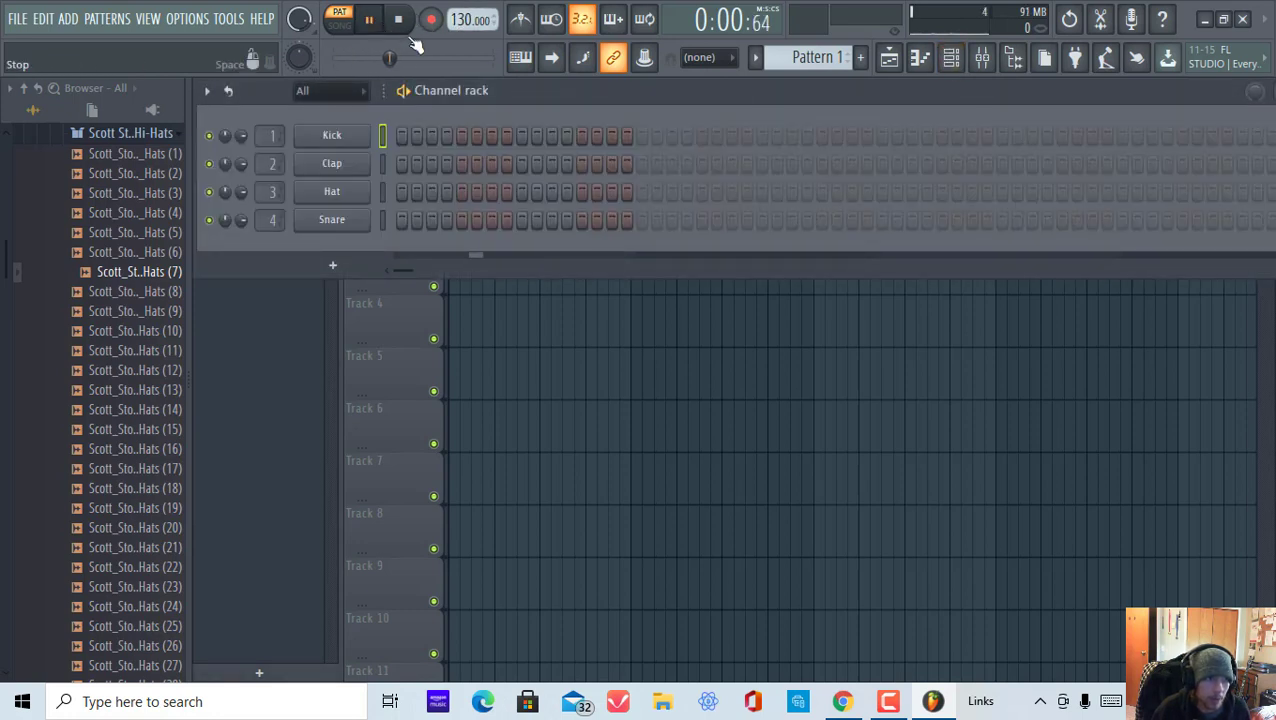
left_click(406, 32)
right_click(497, 317)
right_click(454, 225)
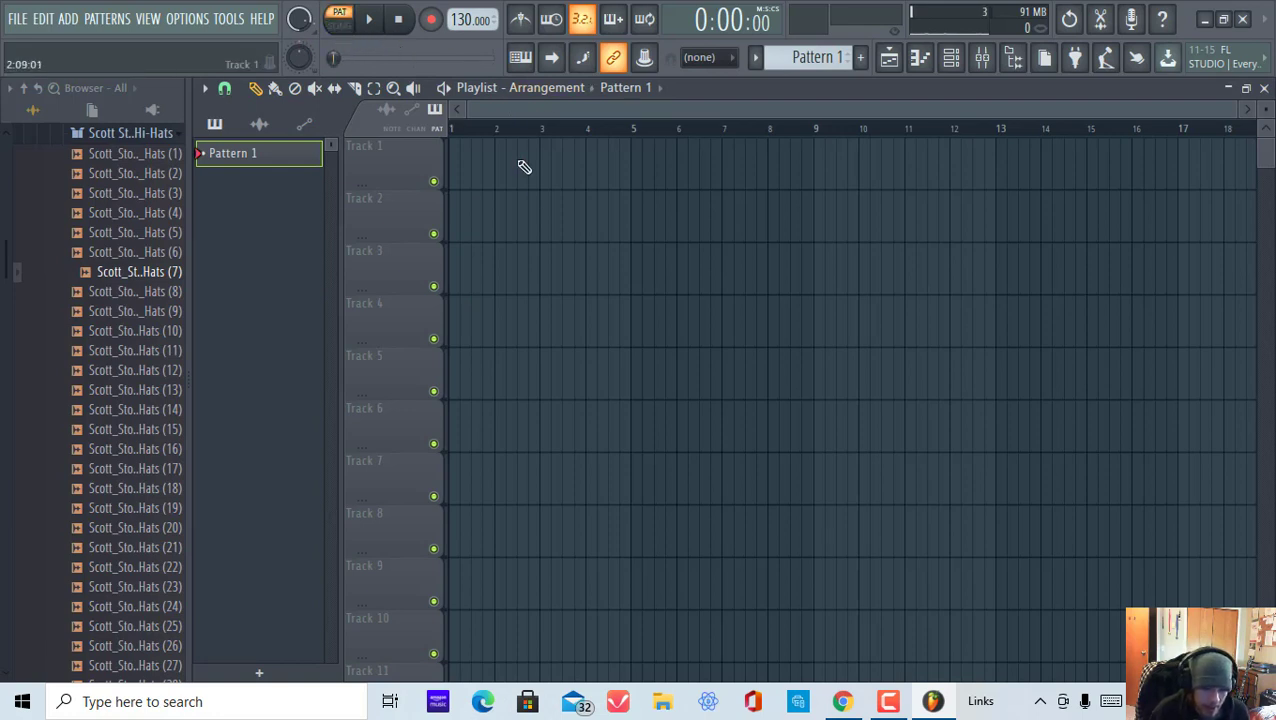
Step: Place and delete a Pattern 1 clip at bar 1 of Track 1, and play and stop the pattern
left_click(488, 170)
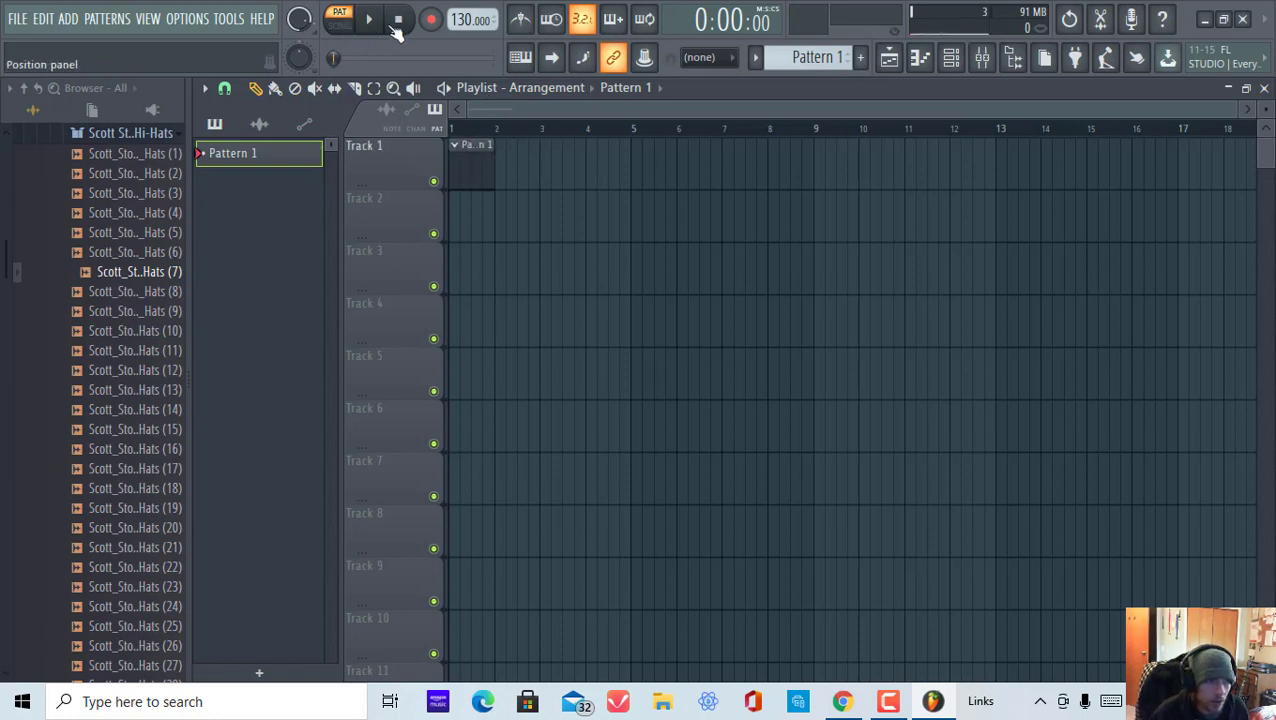
right_click(466, 160)
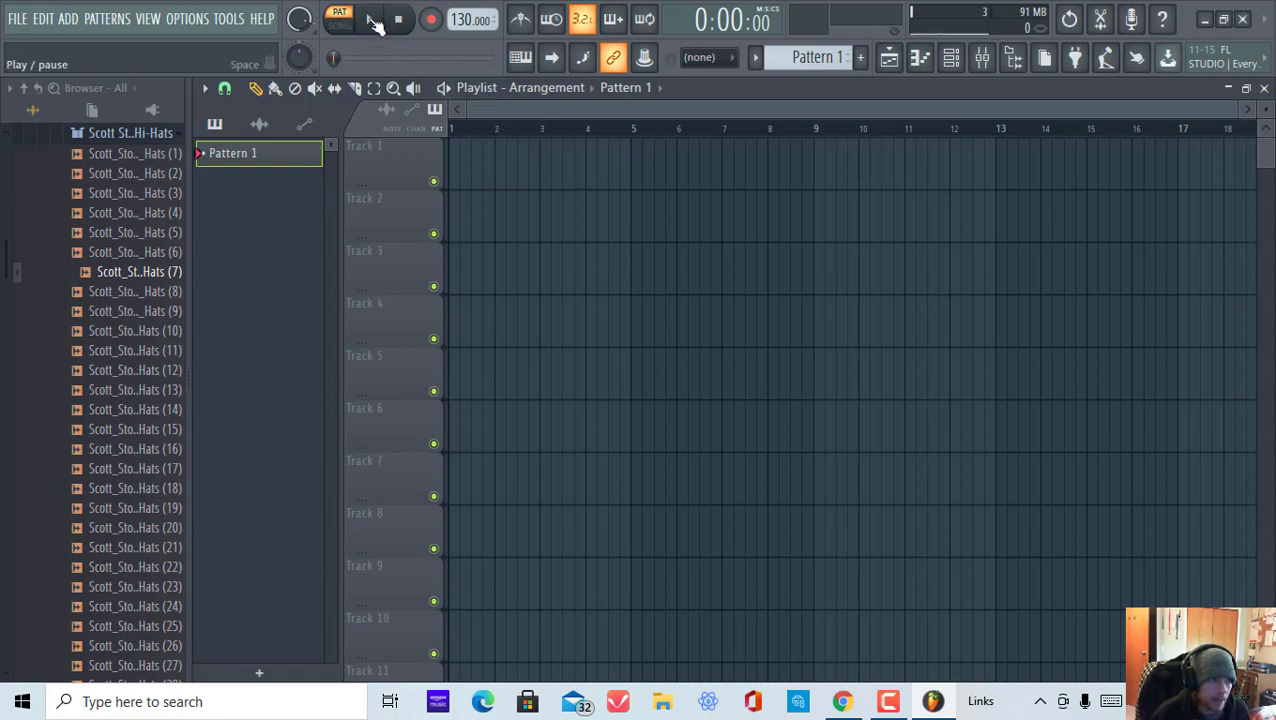
left_click(374, 22)
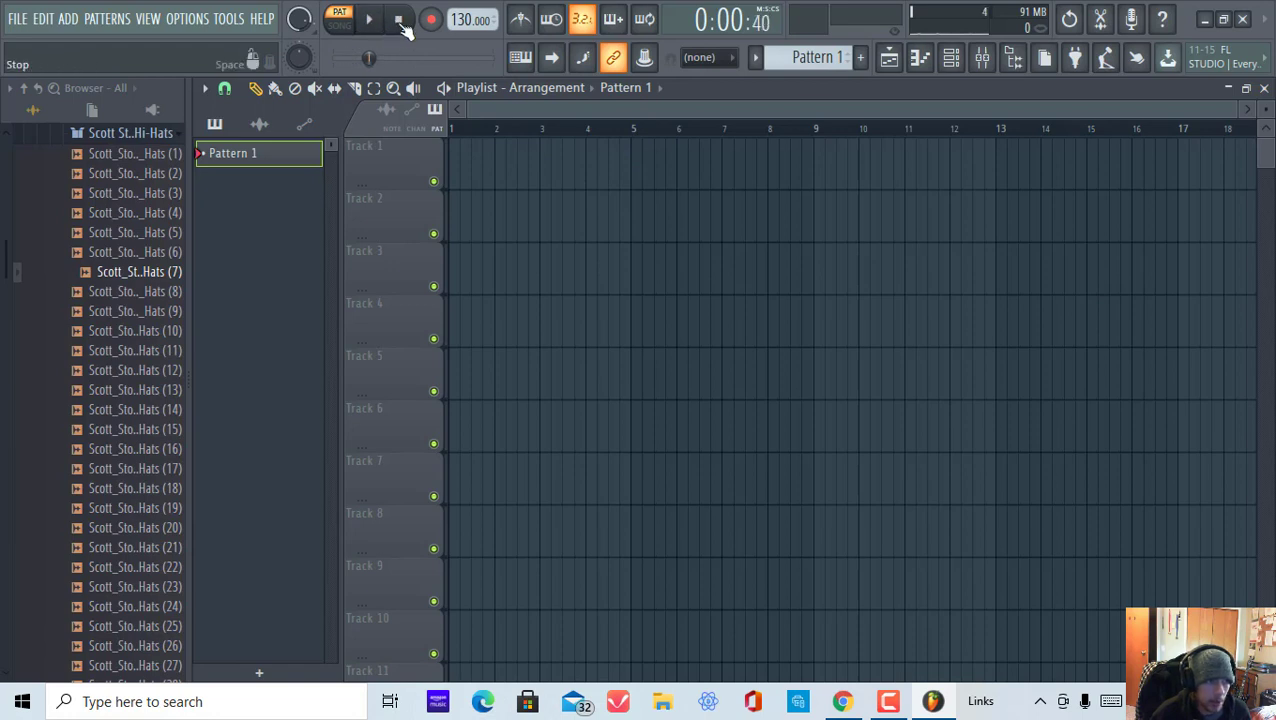
left_click(400, 22)
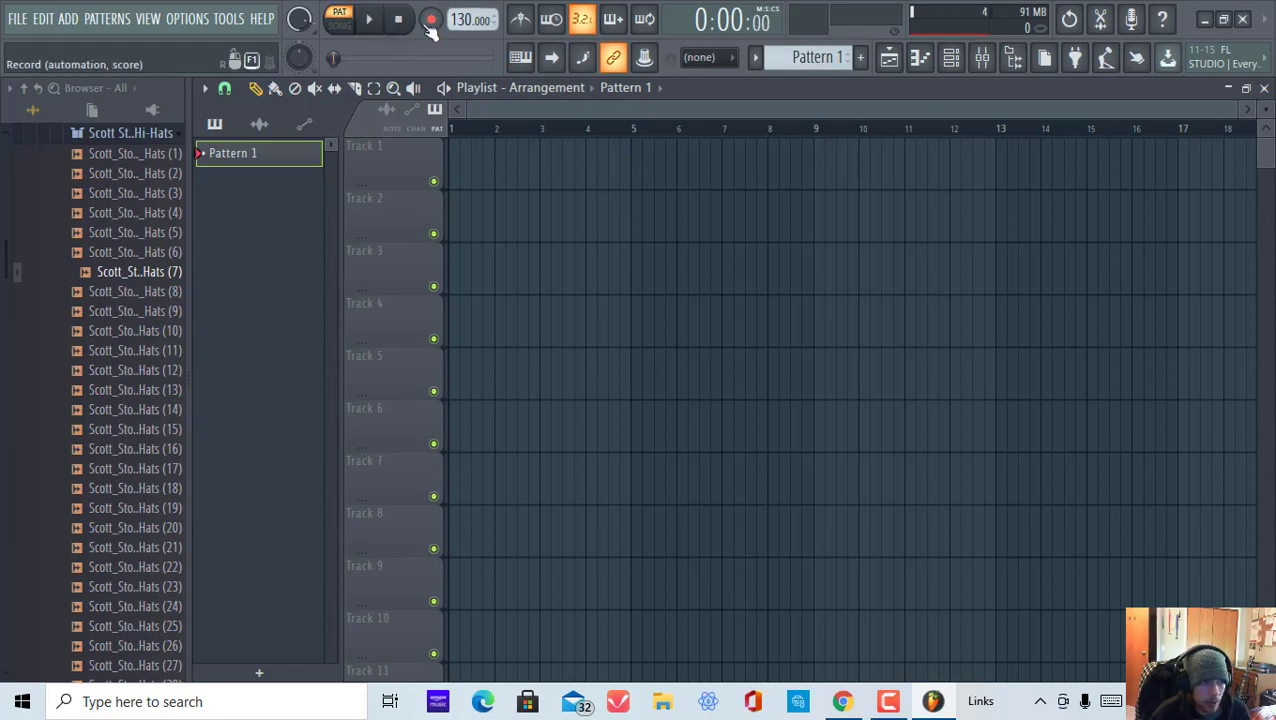
Step: Arm recording to review the recording choices, dismiss them without choosing, and disarm recording
left_click(431, 21)
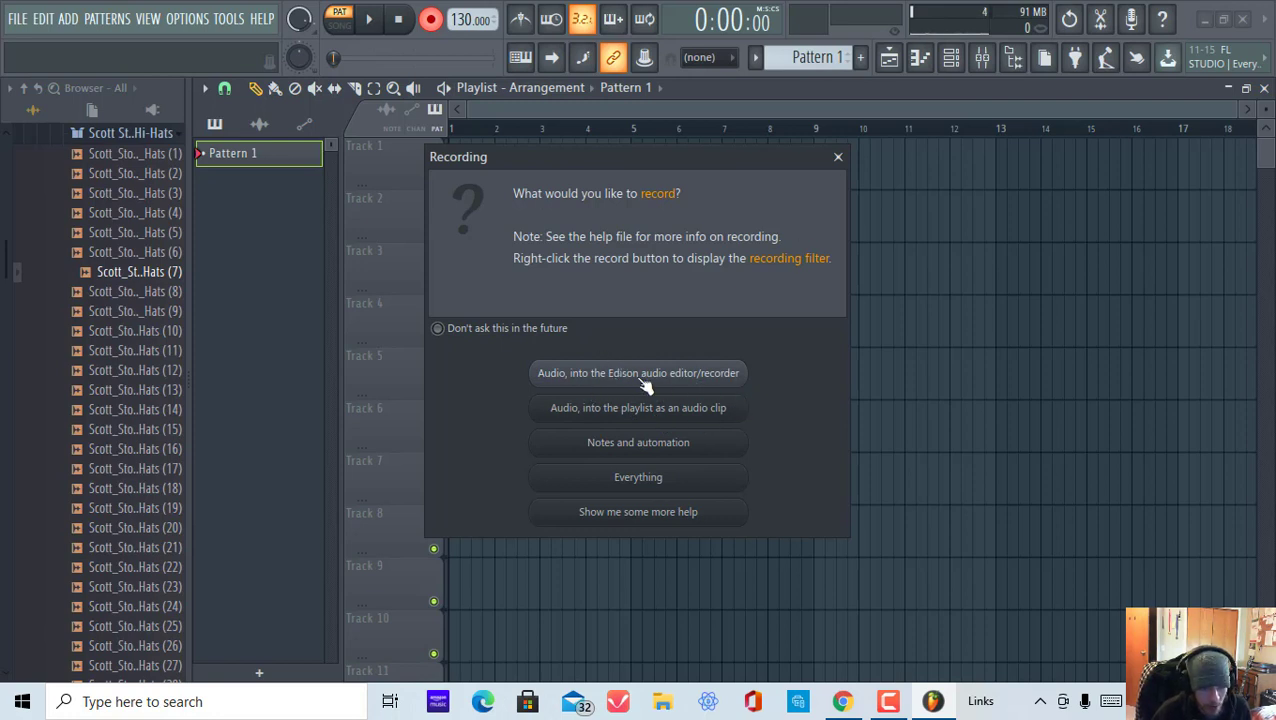
left_click(838, 161)
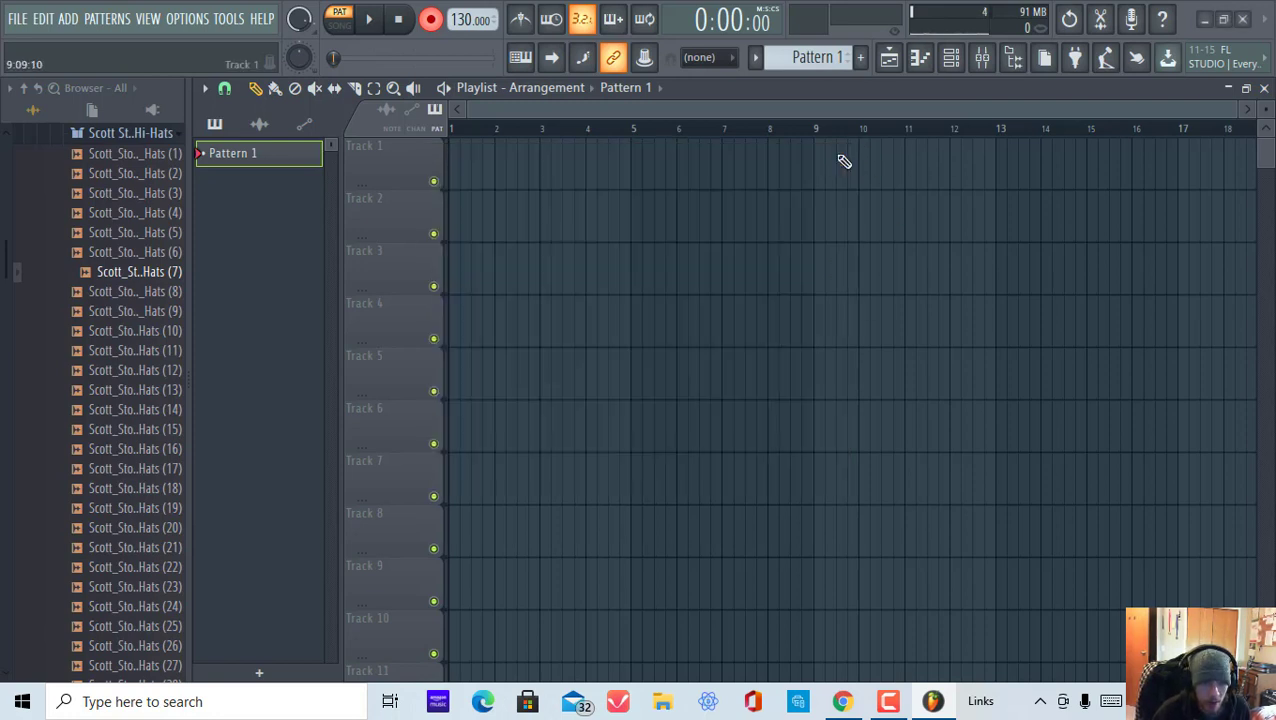
left_click(430, 19)
Step: Set the project tempo to 103 BPM by tapping the beat in the tempo tapper, and close it
right_click(467, 21)
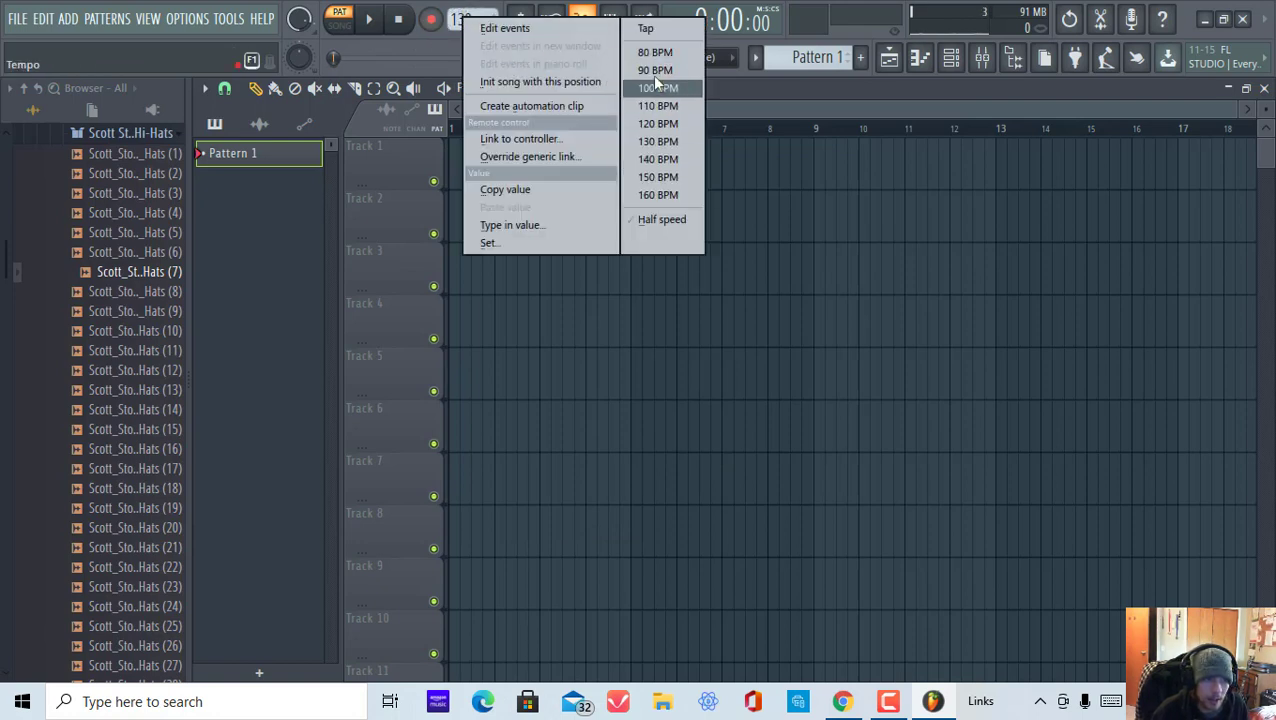
left_click(663, 29)
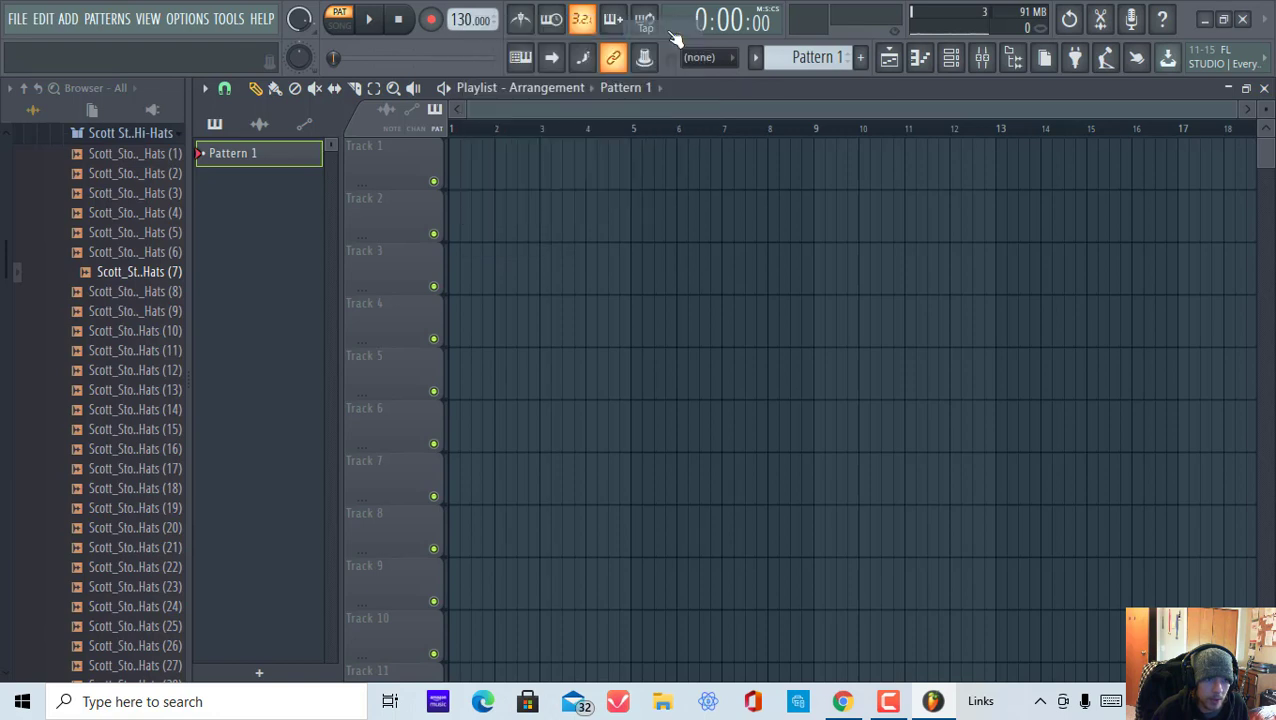
left_click(651, 322)
left_click(651, 322)
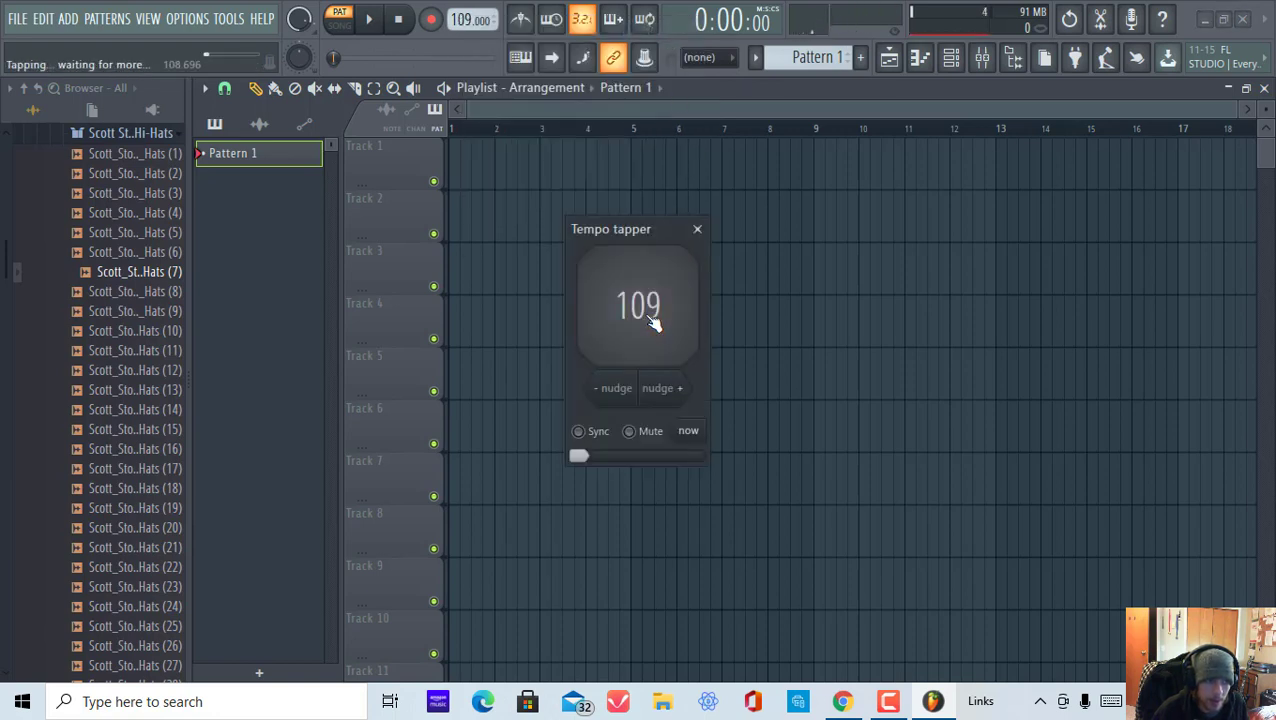
left_click(651, 322)
left_click(651, 322)
left_click(651, 322)
left_click(652, 322)
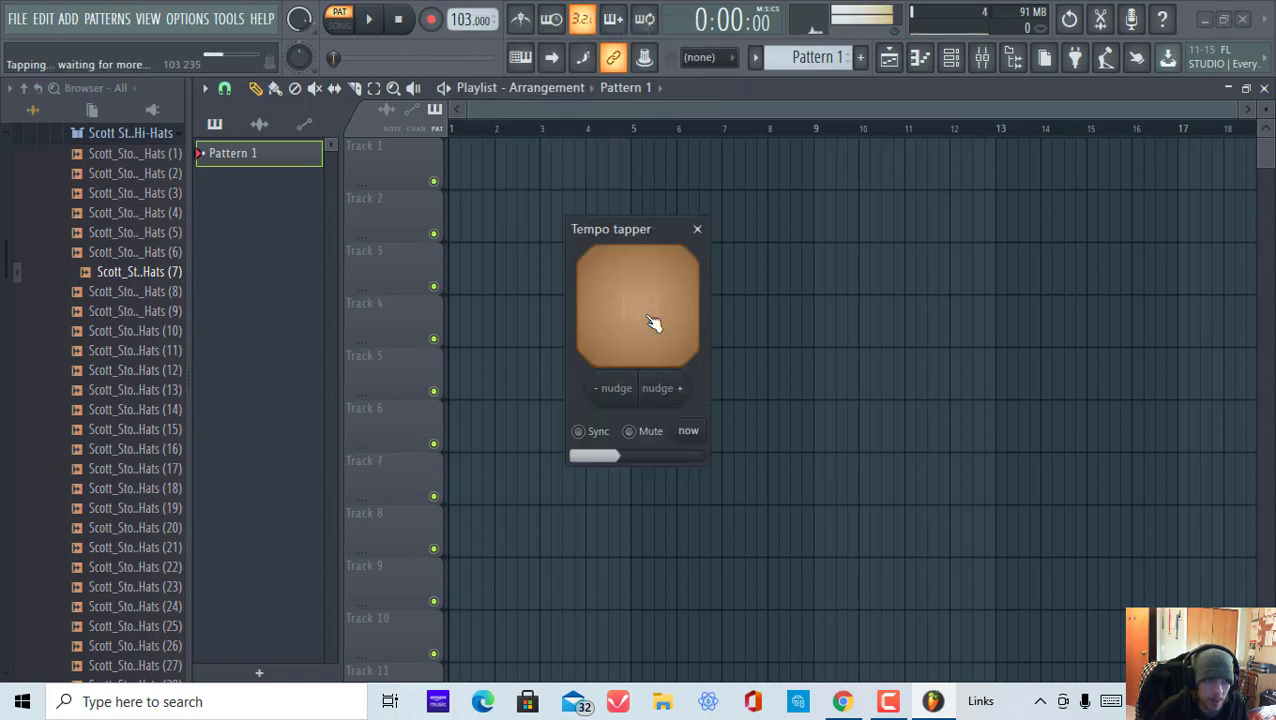
left_click(697, 229)
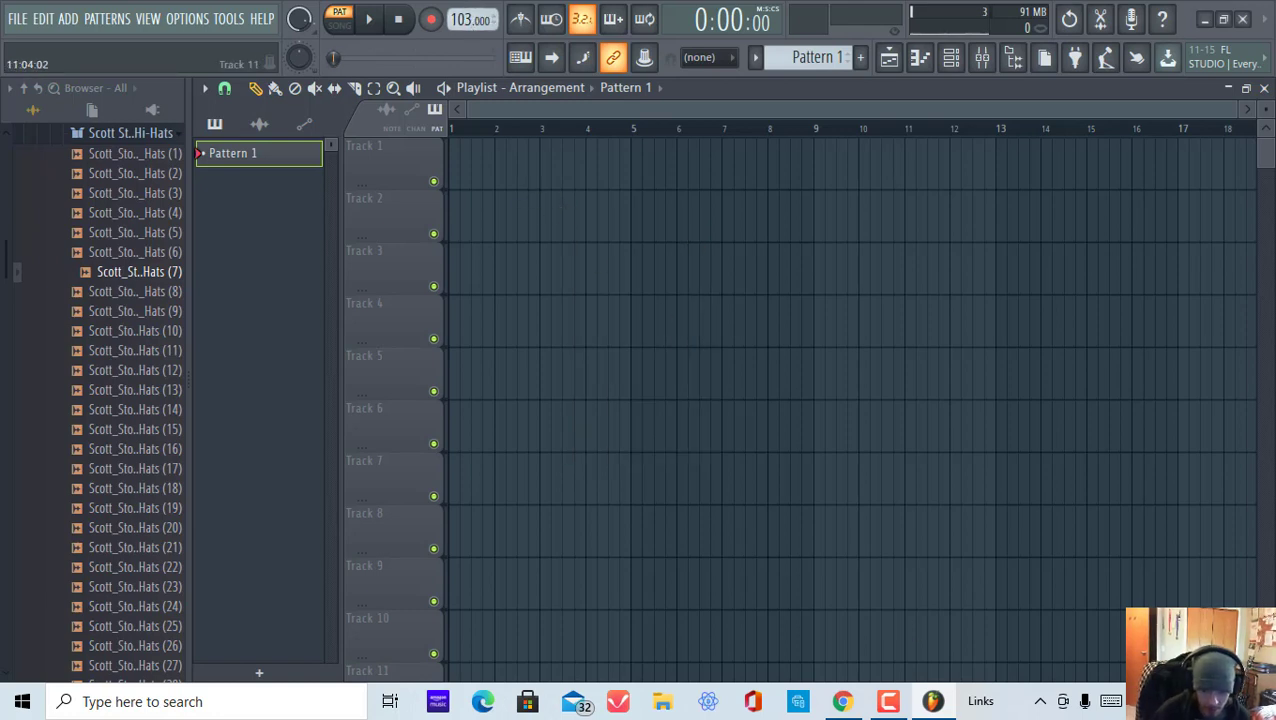
Step: Raise the Windows system volume
left_click(1040, 701)
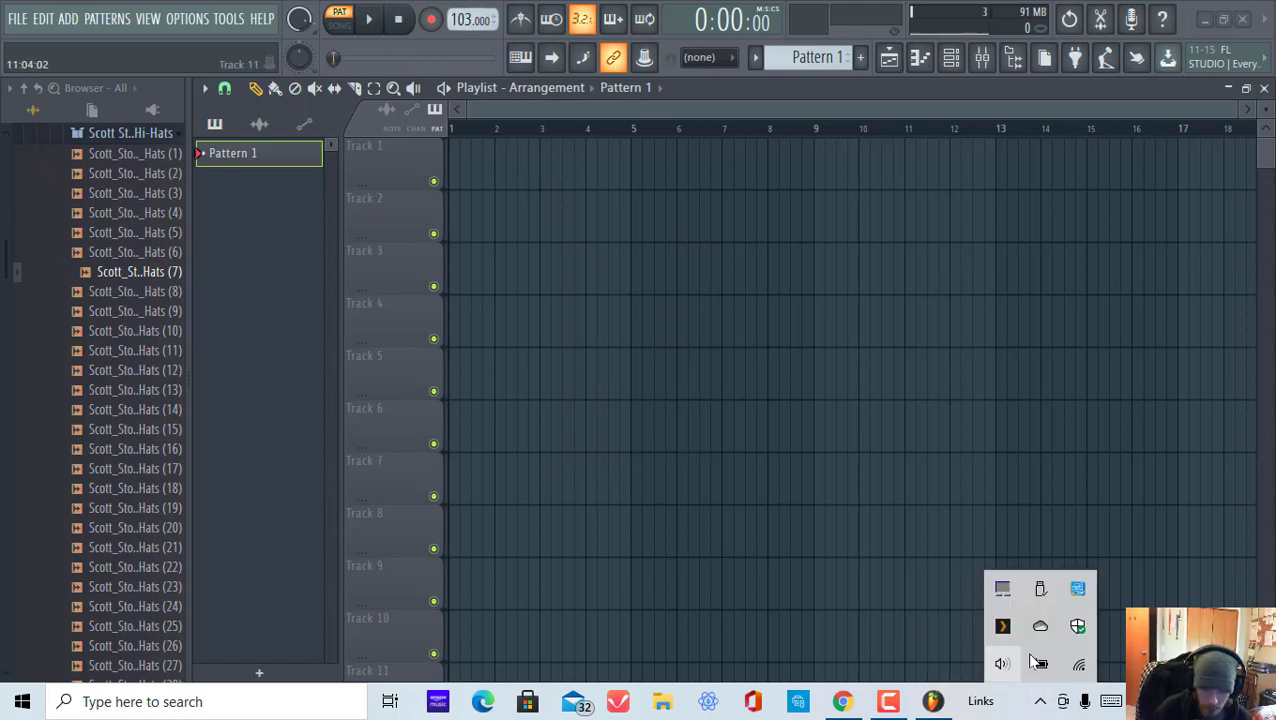
left_click(1012, 664)
scroll(1091, 661, "up", 10)
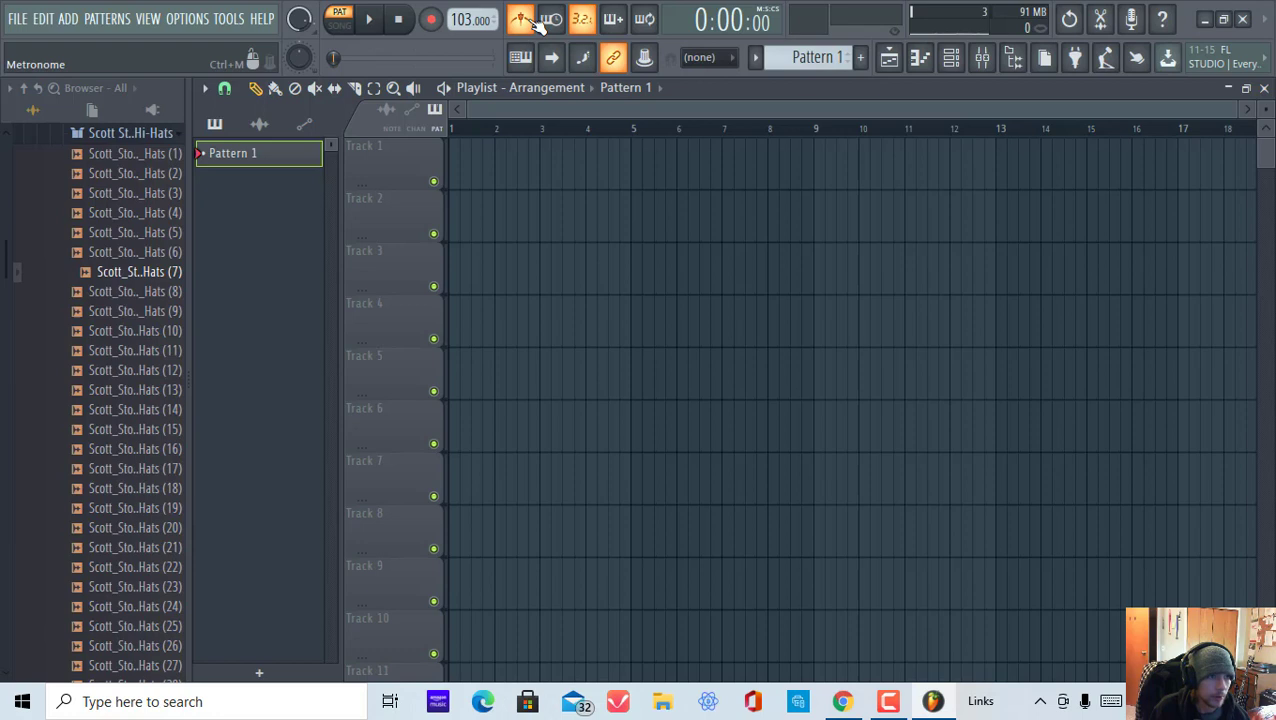
Step: Switch to song mode, play and stop the empty song with the metronome on, and turn the metronome off
left_click(339, 25)
left_click(368, 19)
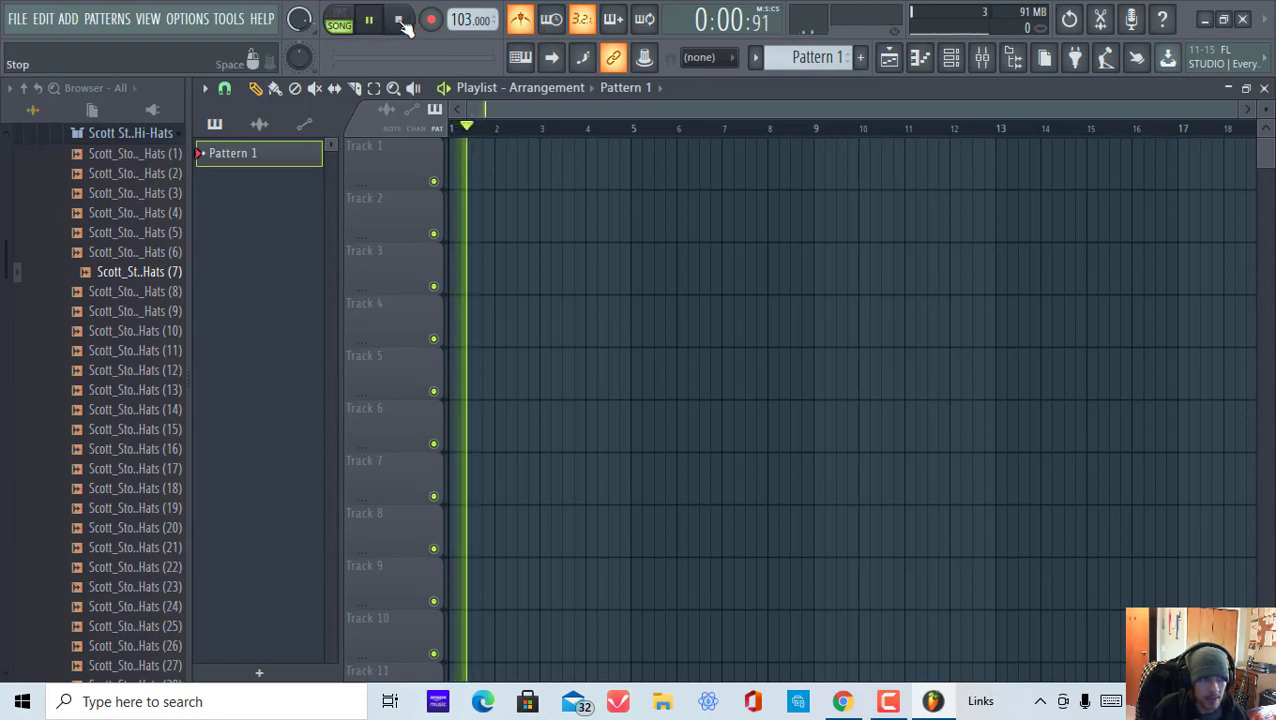
key("space")
left_click(520, 19)
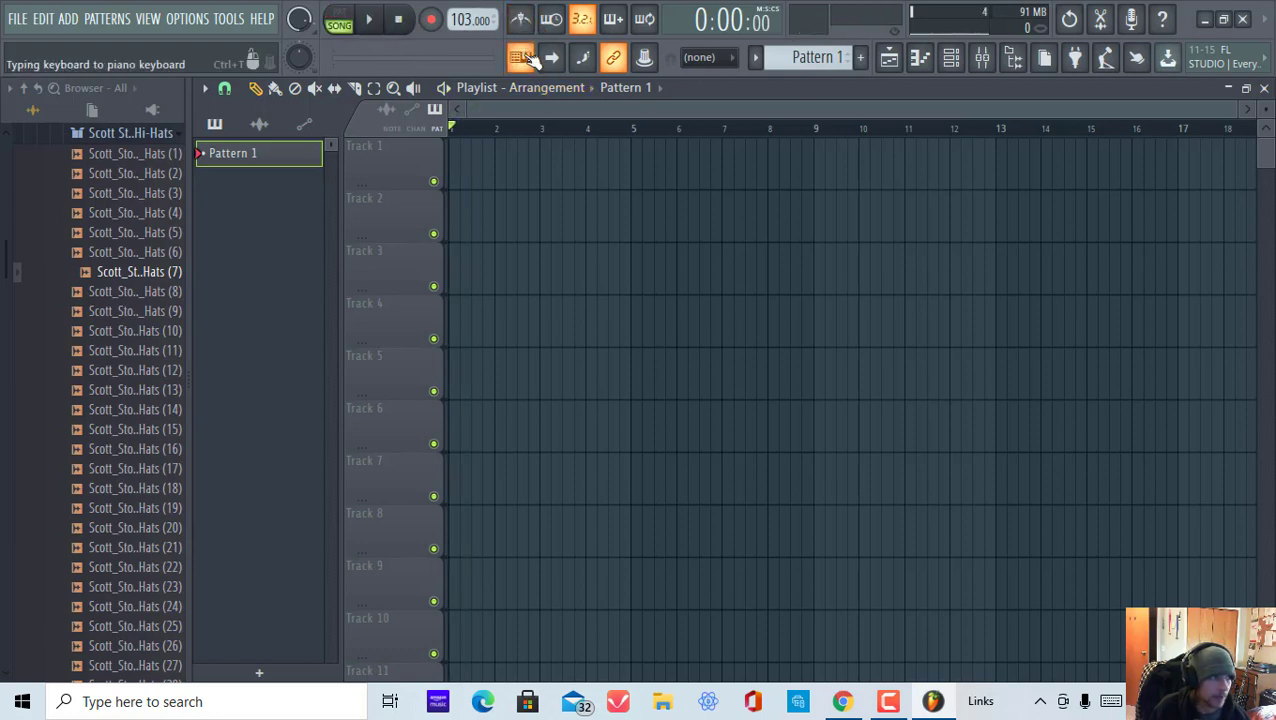
Step: Toggle the typing keyboard to piano keyboard option on and off, and try the wait for input option
left_click(530, 59)
left_click(524, 71)
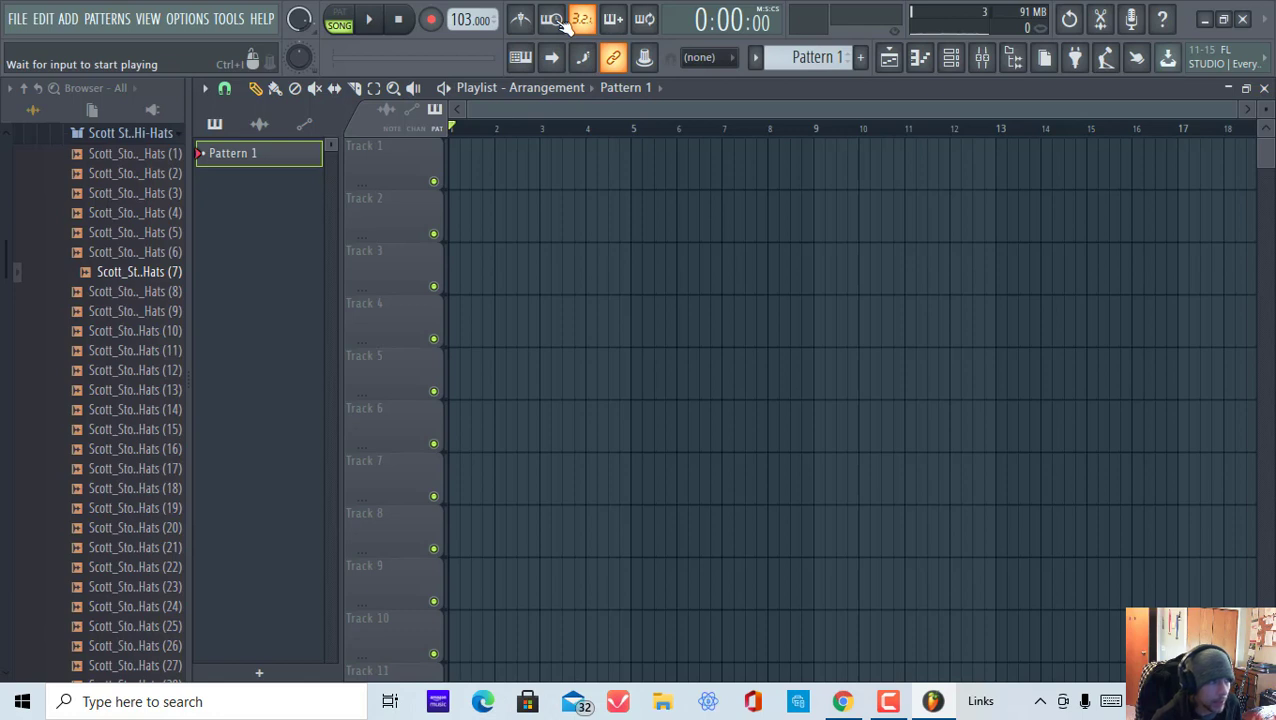
left_click(553, 20)
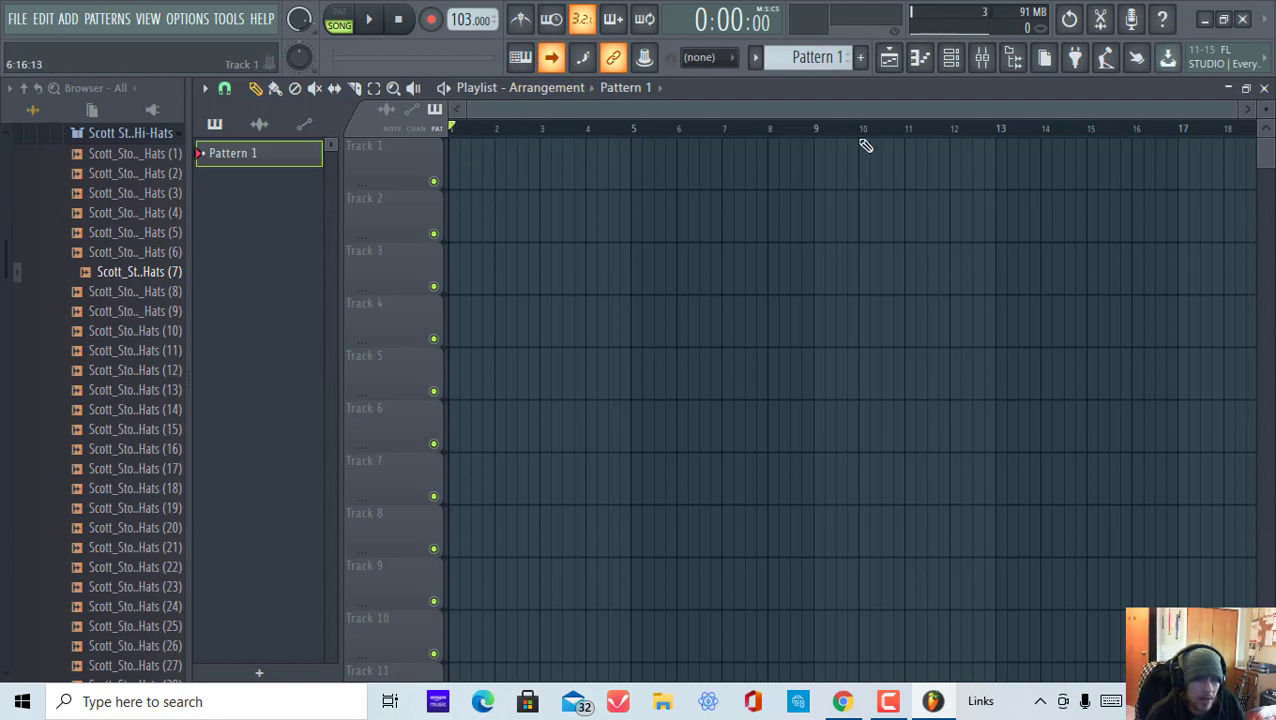
Step: Set the song position to about 0:00:77 in bar 1 with playlist auto-scrolling enabled
left_click(464, 134)
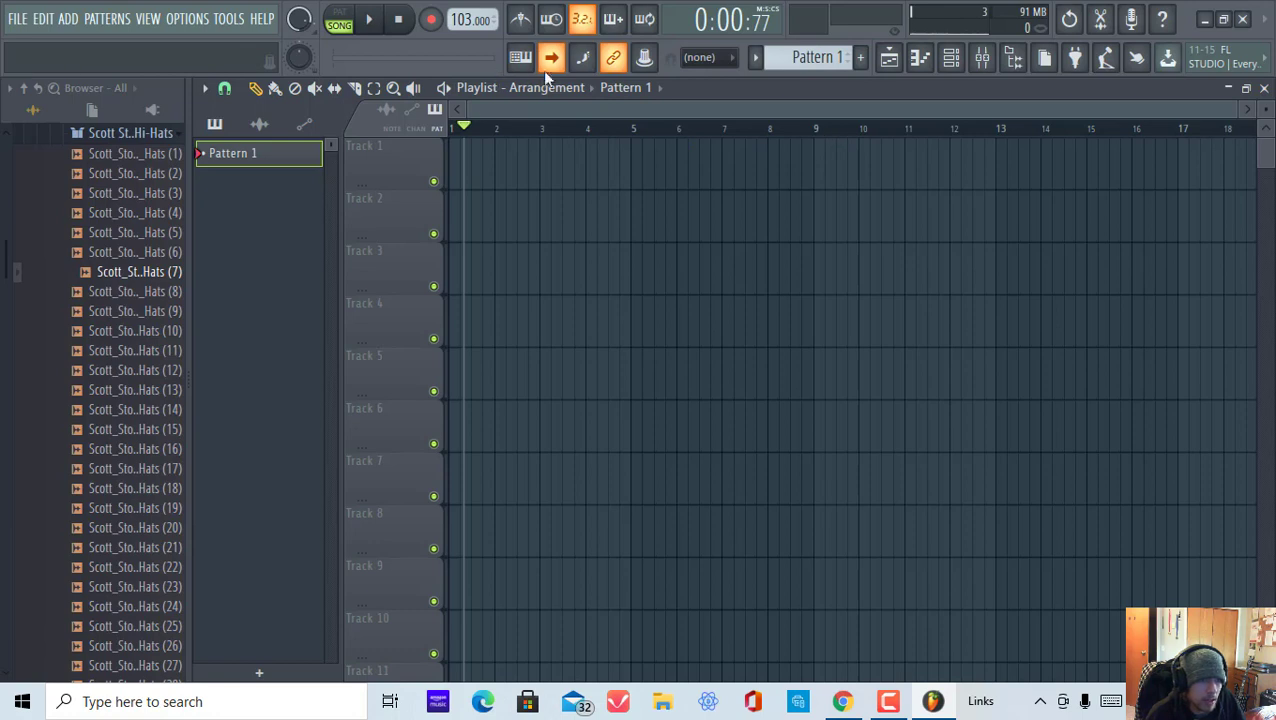
scroll(561, 162, "down", 2)
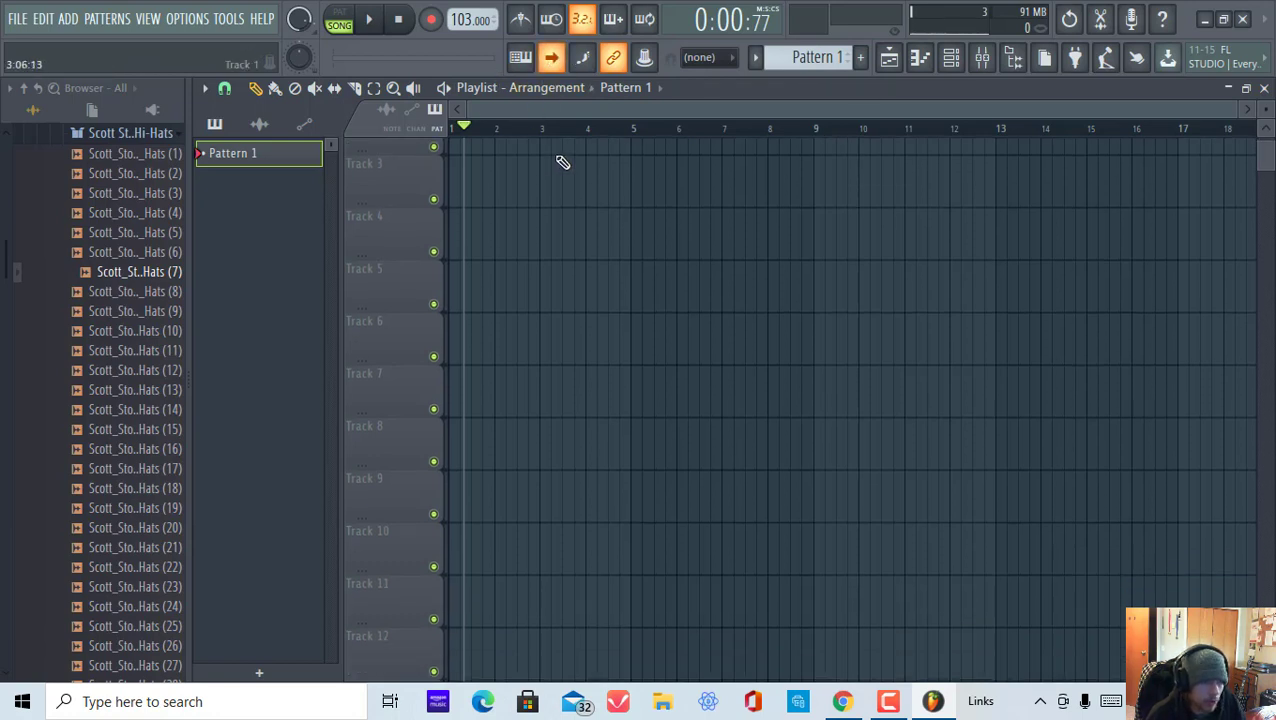
scroll(556, 150, "up", 2)
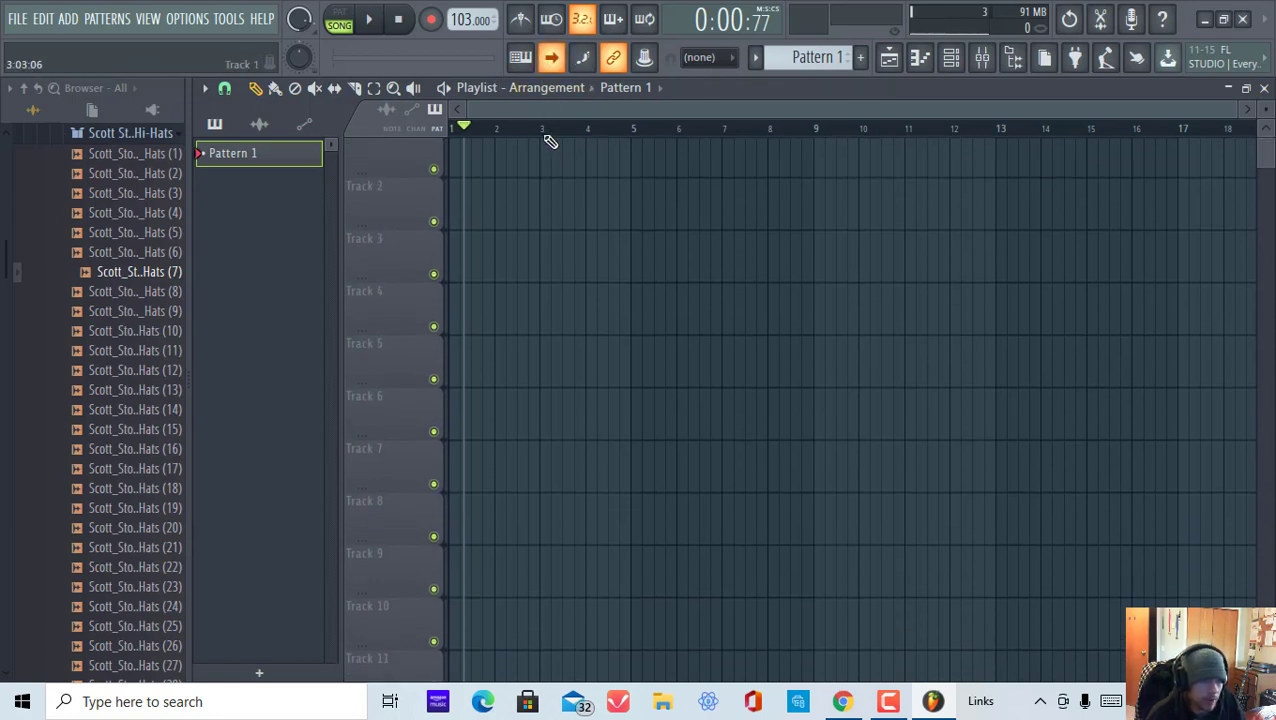
Step: Toggle step editing mode and blend recording (overdub) on and off
left_click(585, 60)
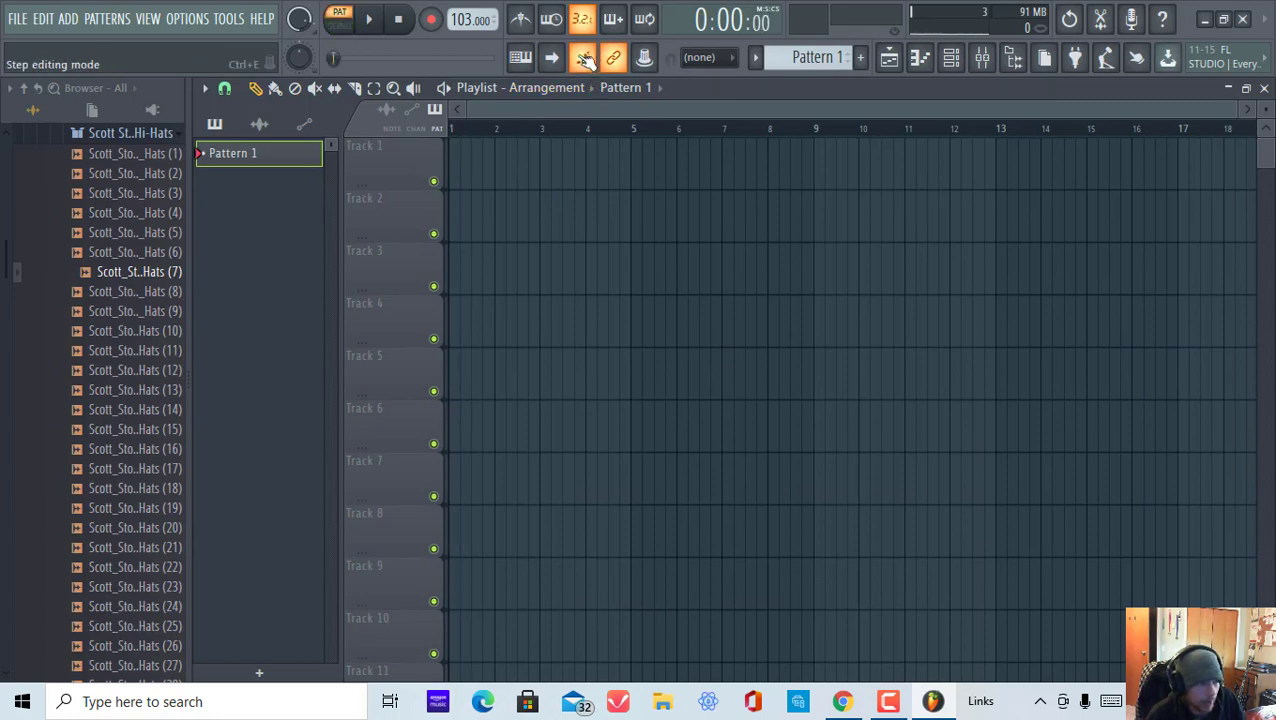
left_click(585, 60)
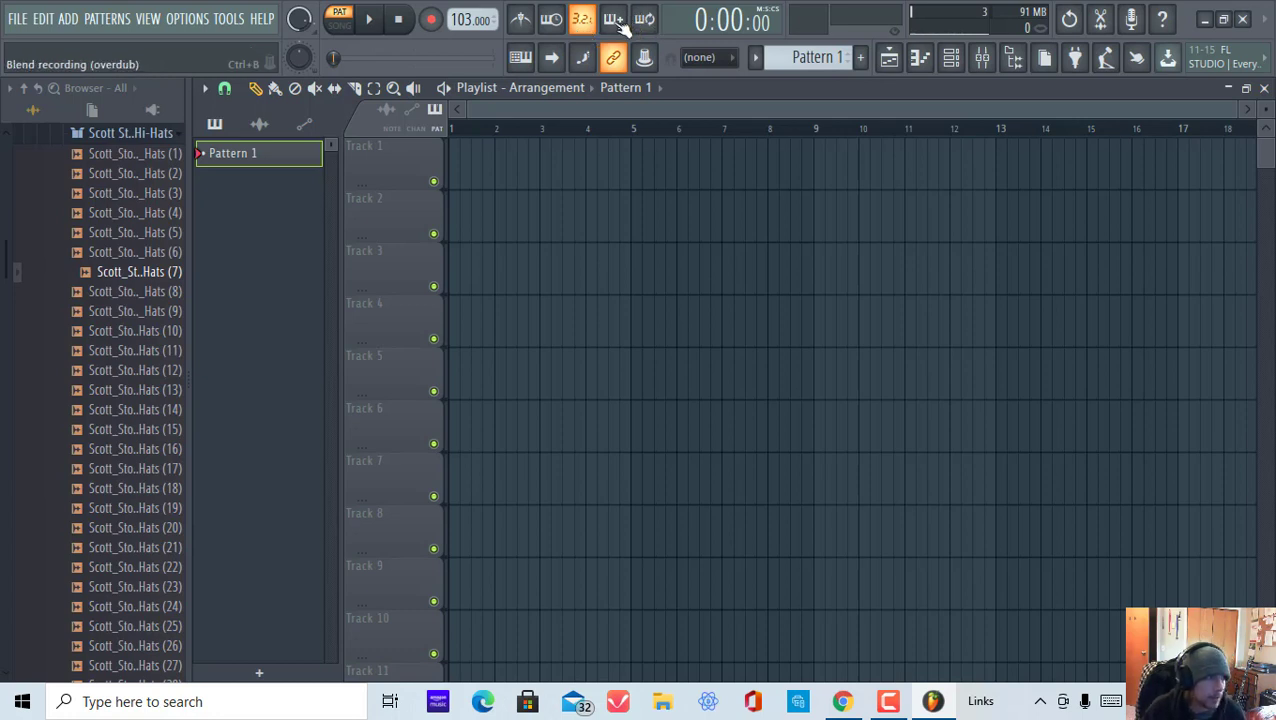
left_click(614, 20)
left_click(614, 19)
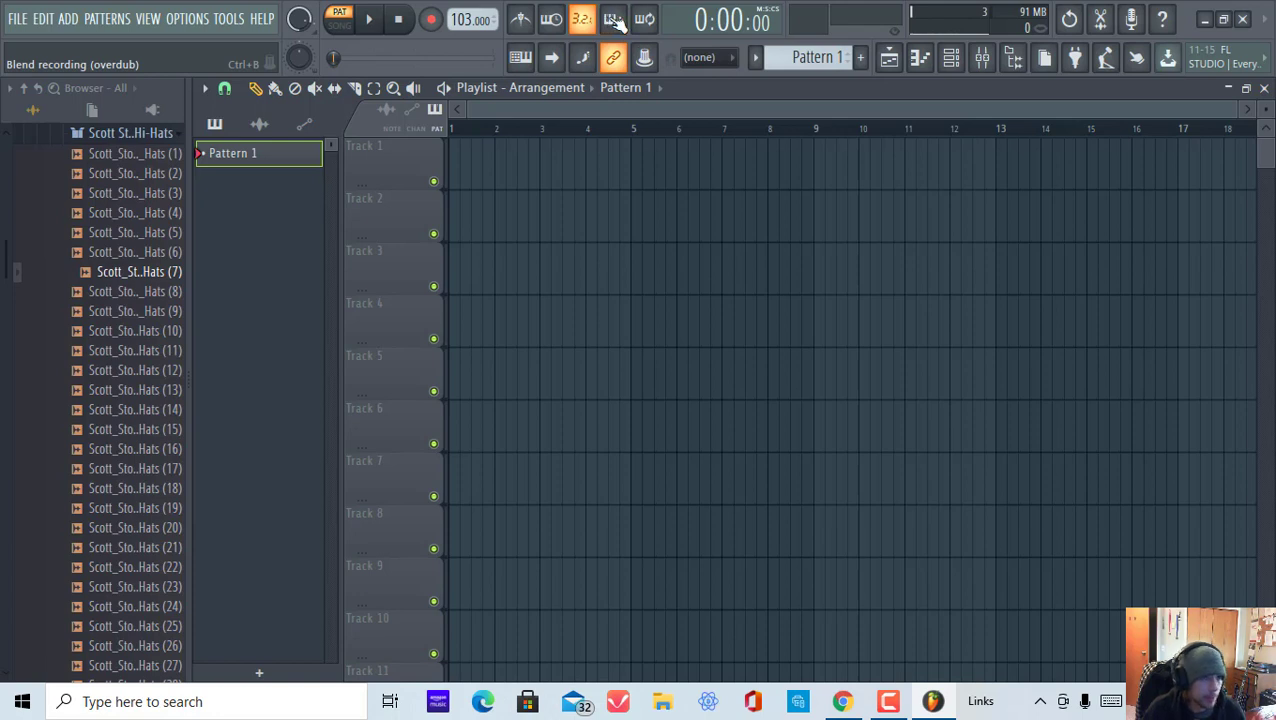
Step: Toggle loop recording on and off, and try the multilink to controllers option
left_click(650, 24)
left_click(649, 16)
left_click(649, 15)
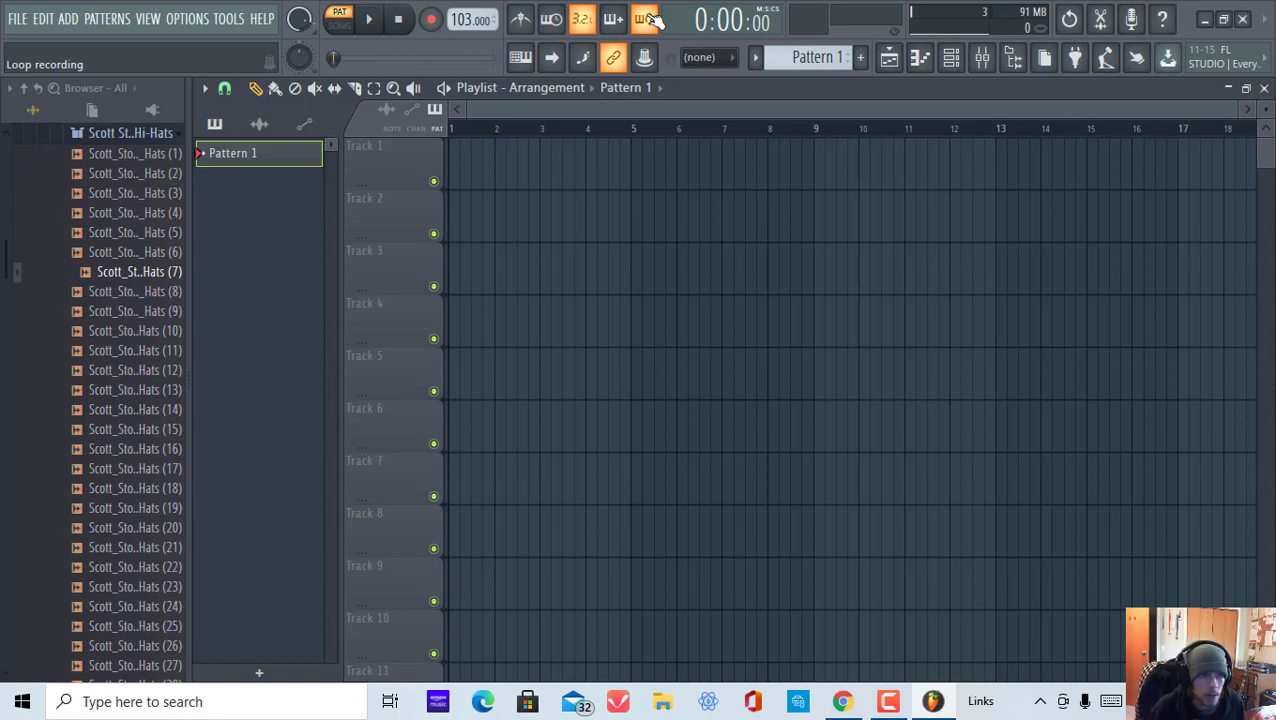
left_click(645, 60)
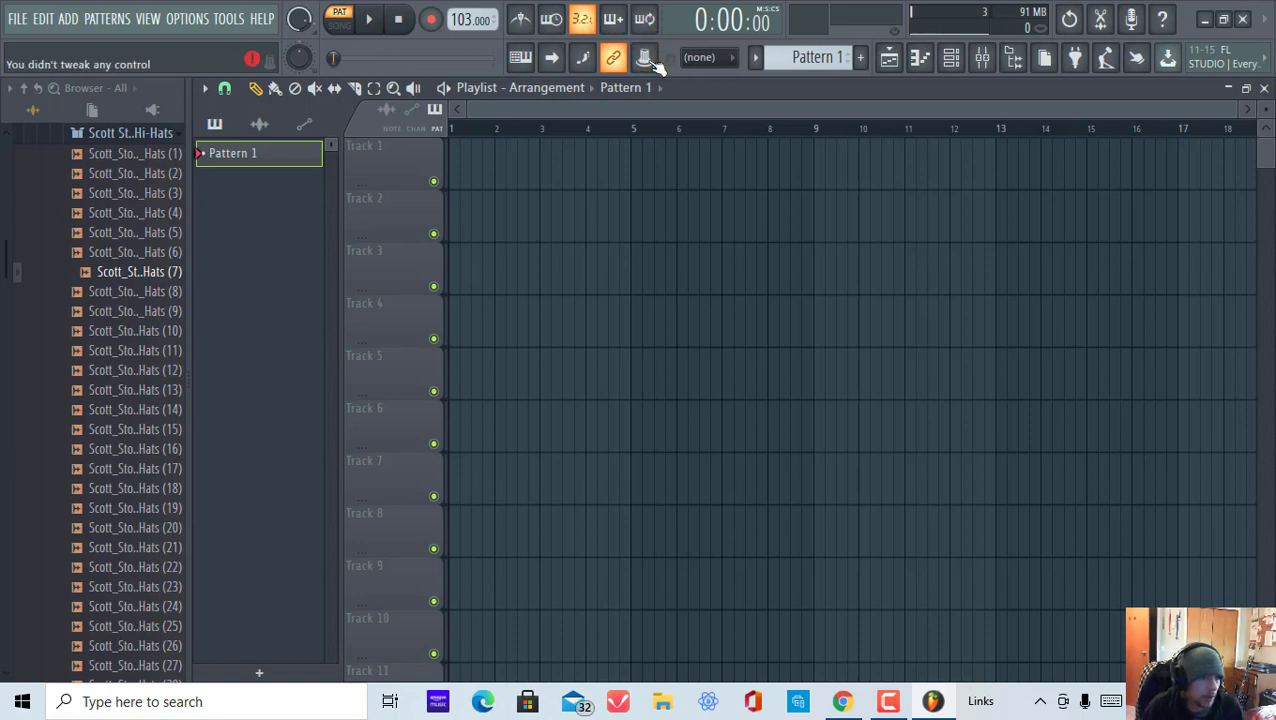
left_click(652, 60)
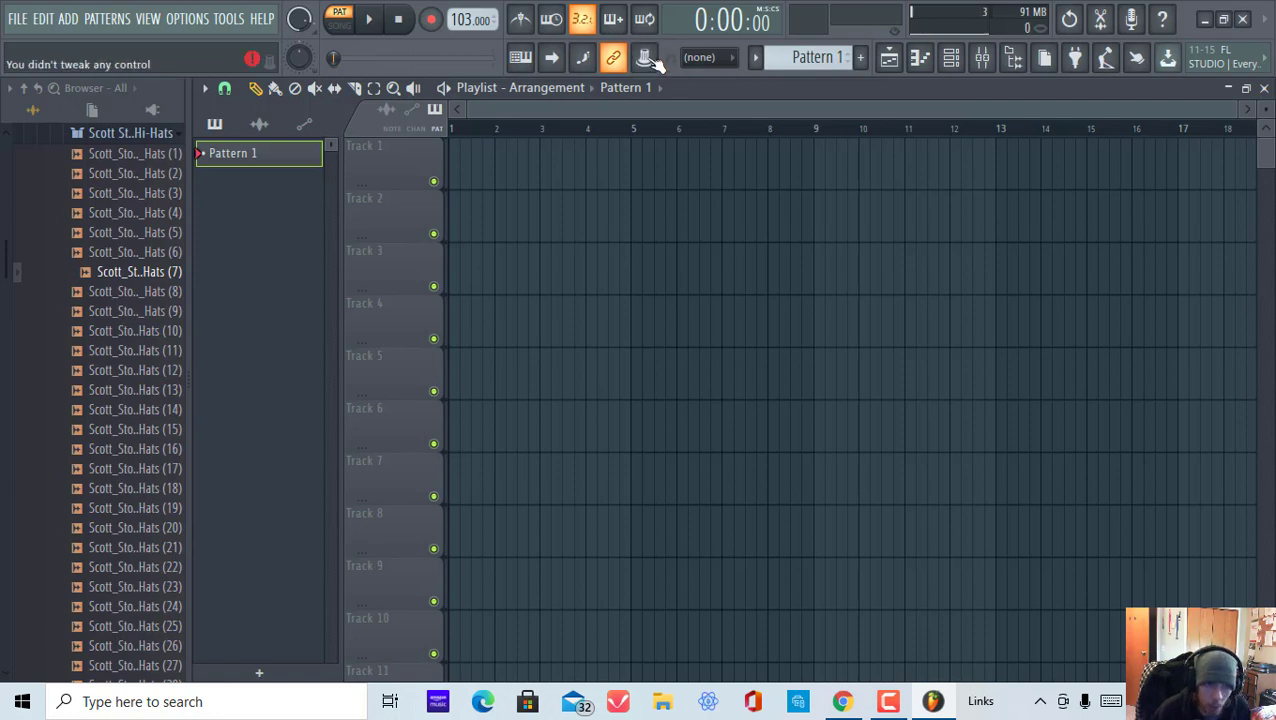
Step: Try the 1/6 beat setting for the main snap and return it to (none)
left_click(731, 58)
left_click(731, 60)
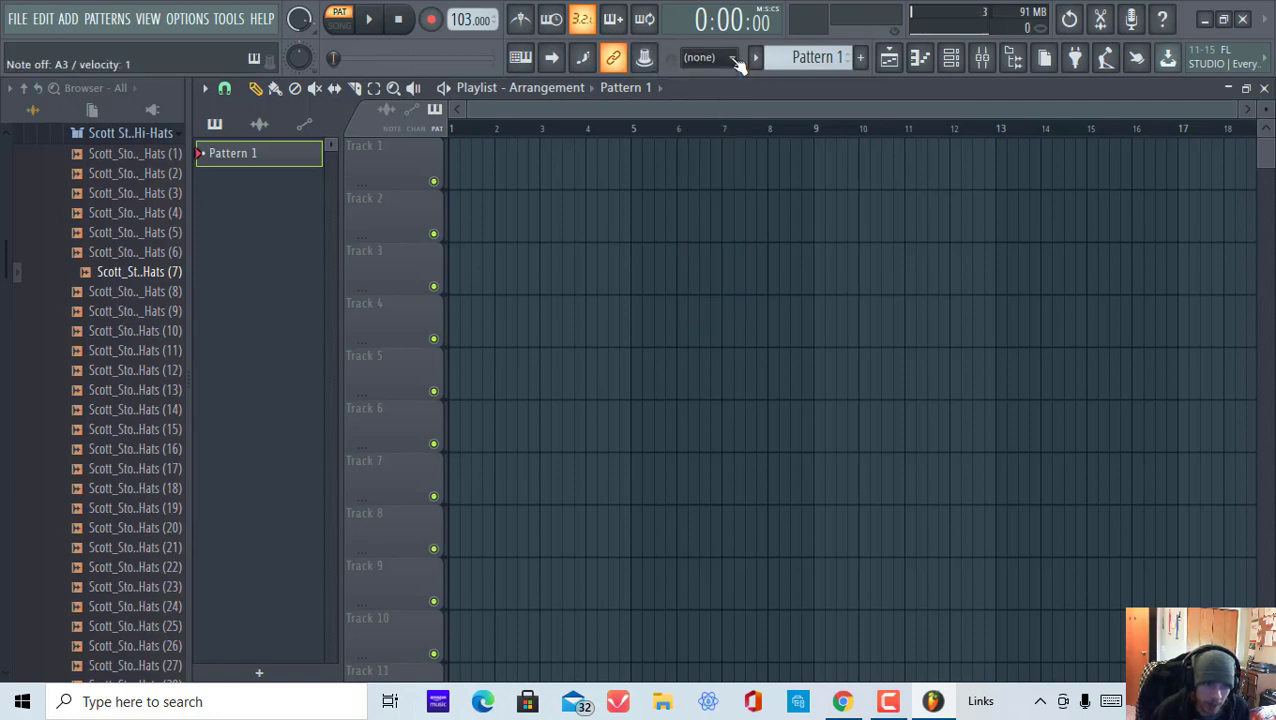
left_click(731, 60)
left_click(706, 227)
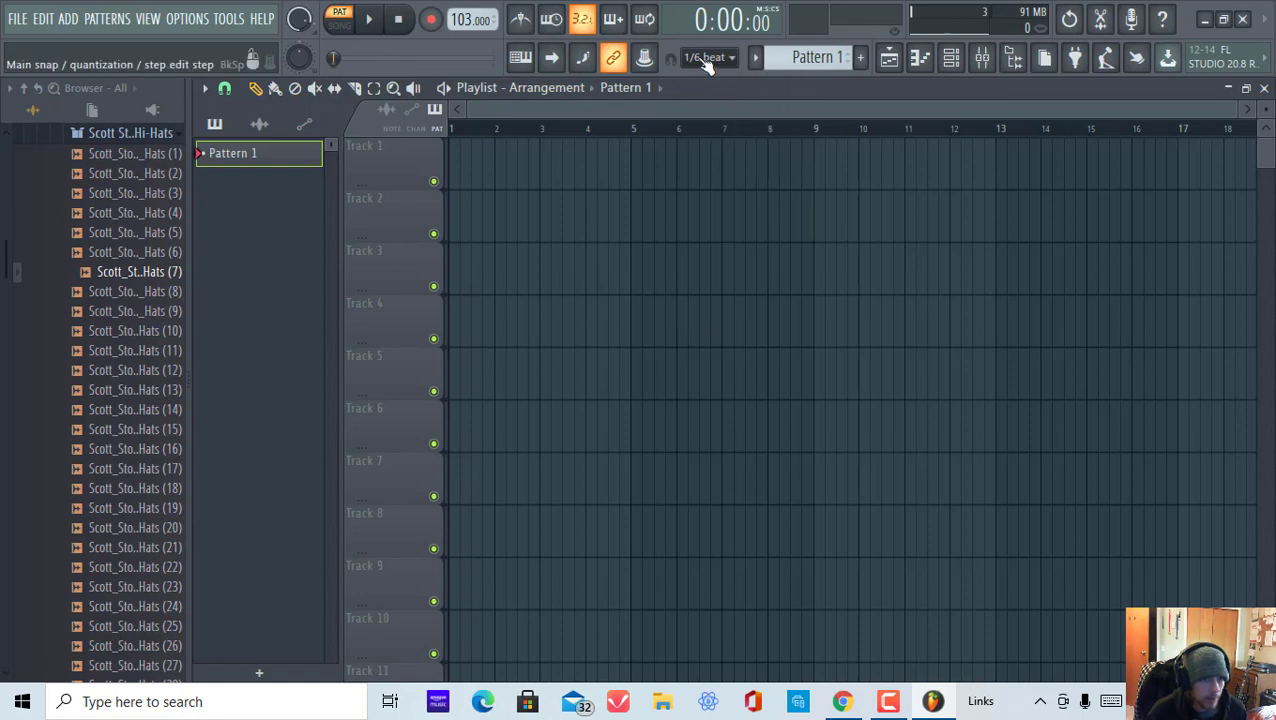
left_click(708, 58)
left_click(720, 119)
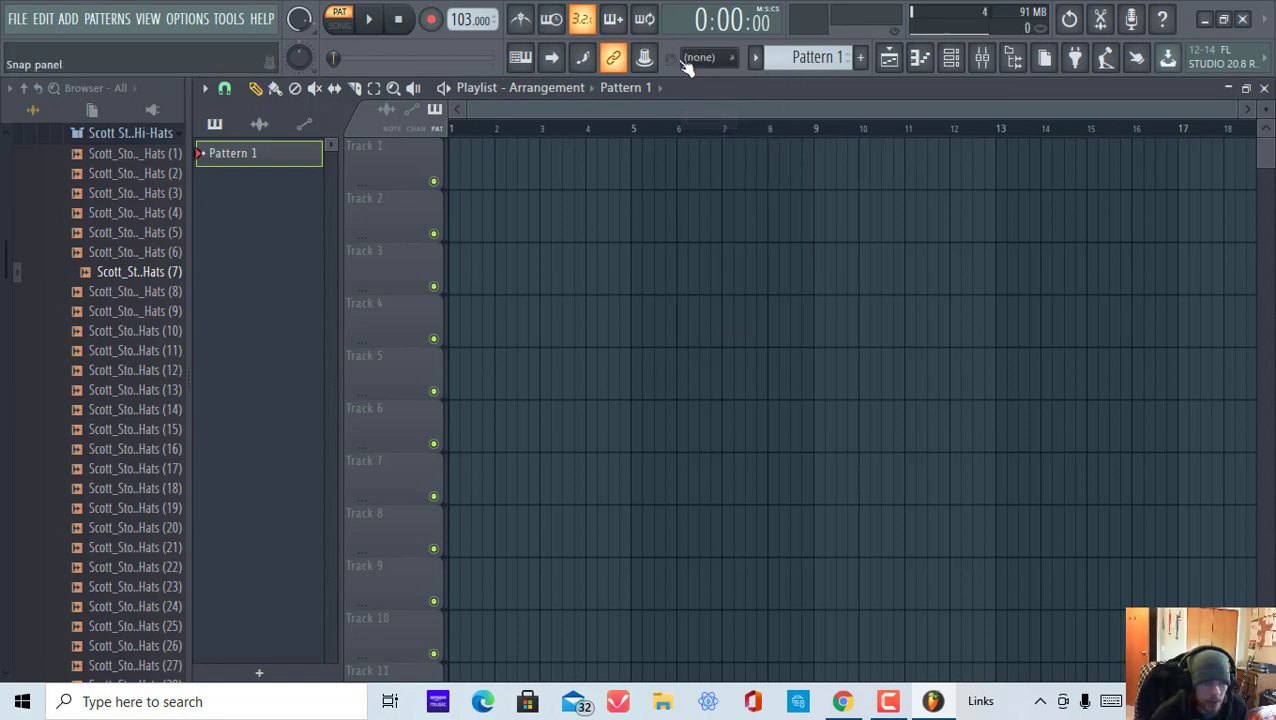
Step: Set the playlist snap to Beat, place a Pattern 1 clip at bar 4 of Track 1, and shift it slightly earlier
left_click(224, 88)
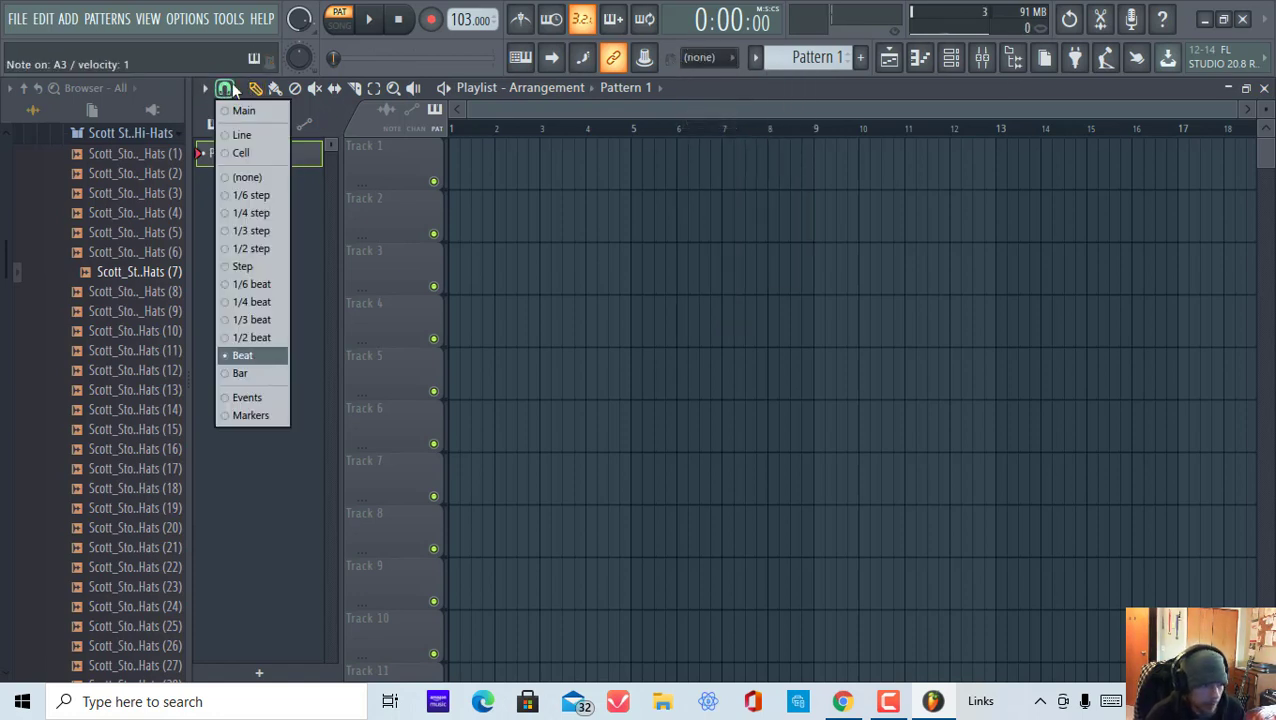
left_click(257, 353)
left_click(590, 172)
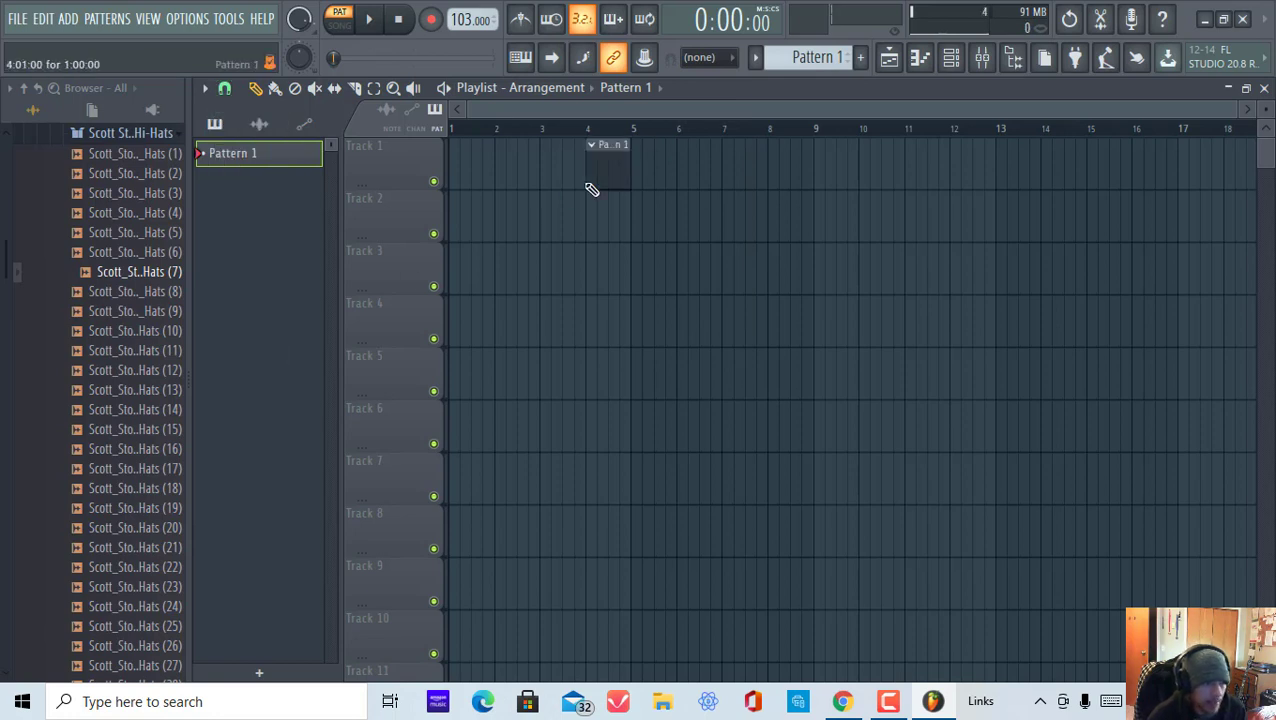
scroll(601, 131, "up", 4)
mouse_move(598, 145)
left_mouse_down()
mouse_move(698, 157)
mouse_move(550, 159)
mouse_move(826, 175)
mouse_move(535, 160)
mouse_move(686, 182)
mouse_move(580, 160)
left_mouse_up()
Step: Set the playlist snap to 1/2 beat, delete the Track 1 clip, and place and delete another at bar 1
left_click(224, 88)
left_click(268, 337)
scroll(622, 132, "down", 5)
right_click(583, 156)
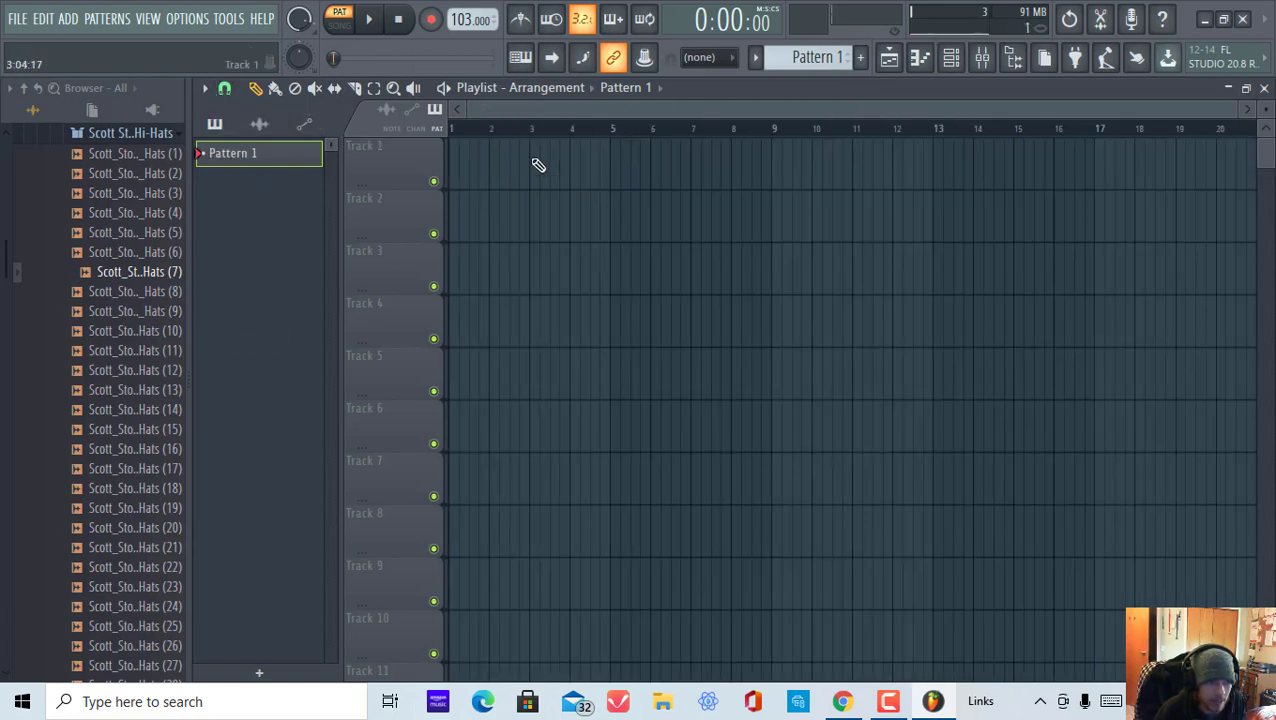
left_click(453, 160)
right_click(466, 160)
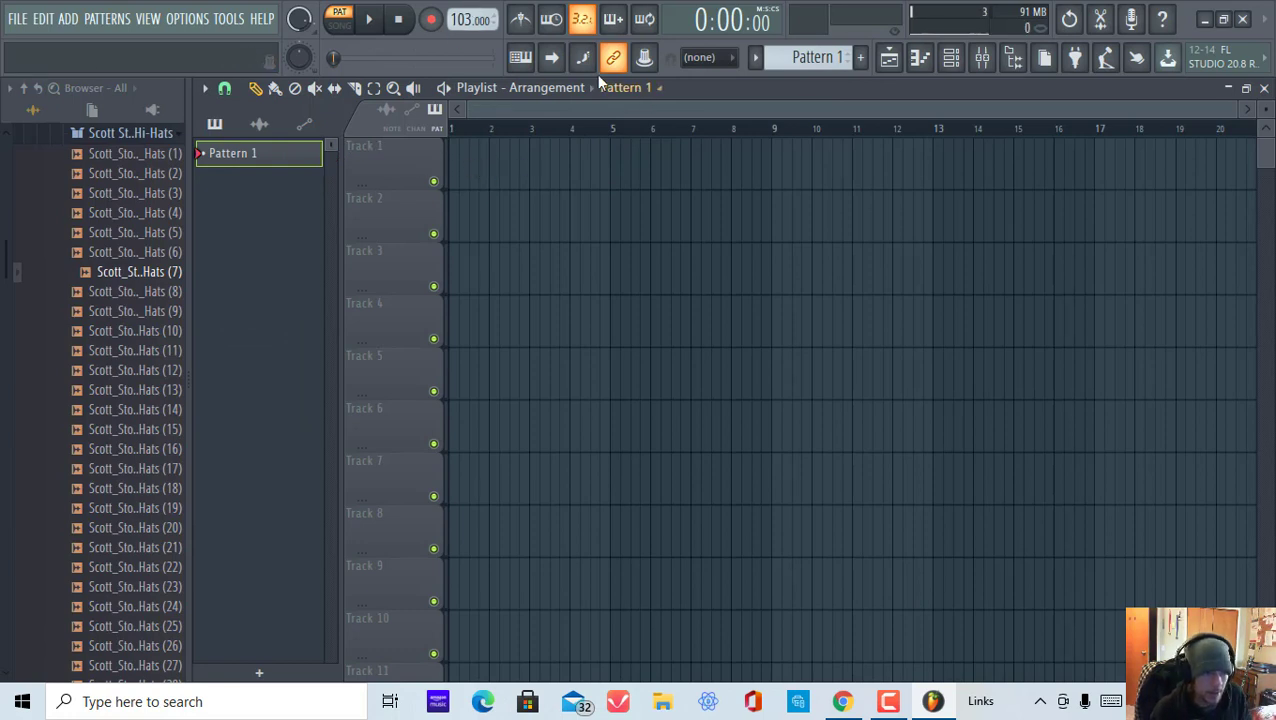
Step: Review the available pattern commands and the pattern selector's list without changing Pattern 1
left_click(826, 58)
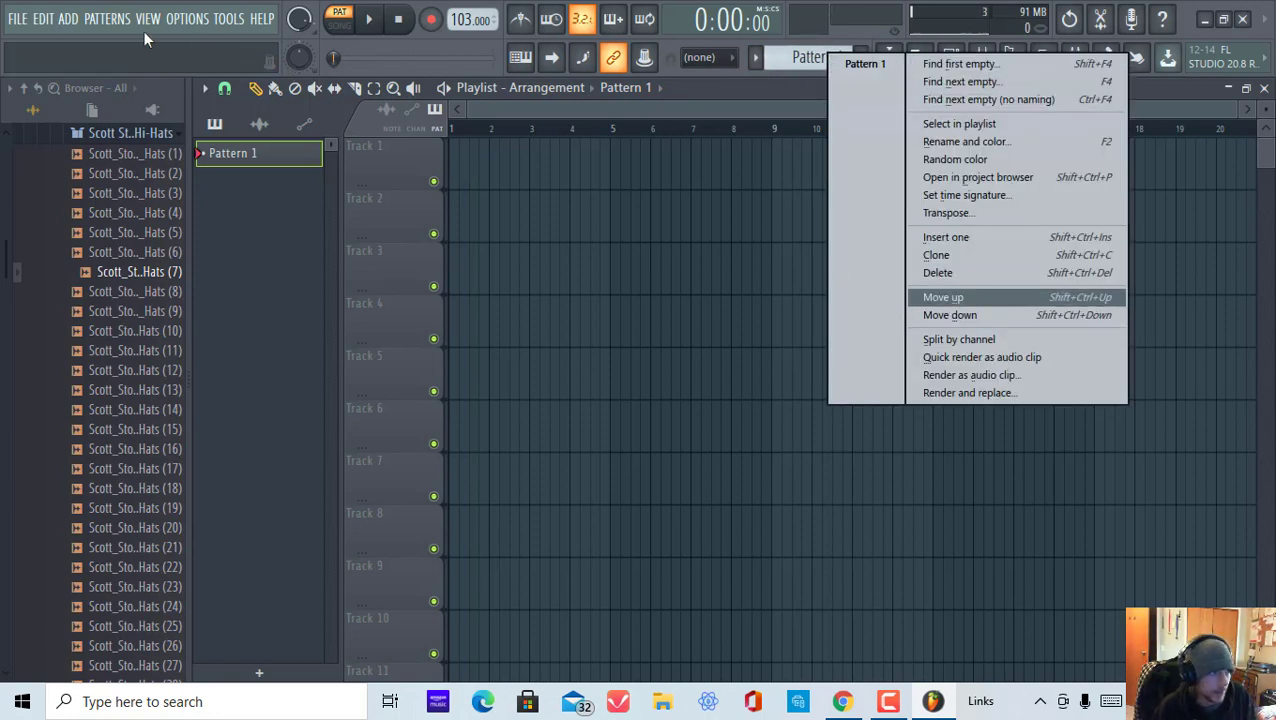
left_click(111, 23)
left_click(685, 190)
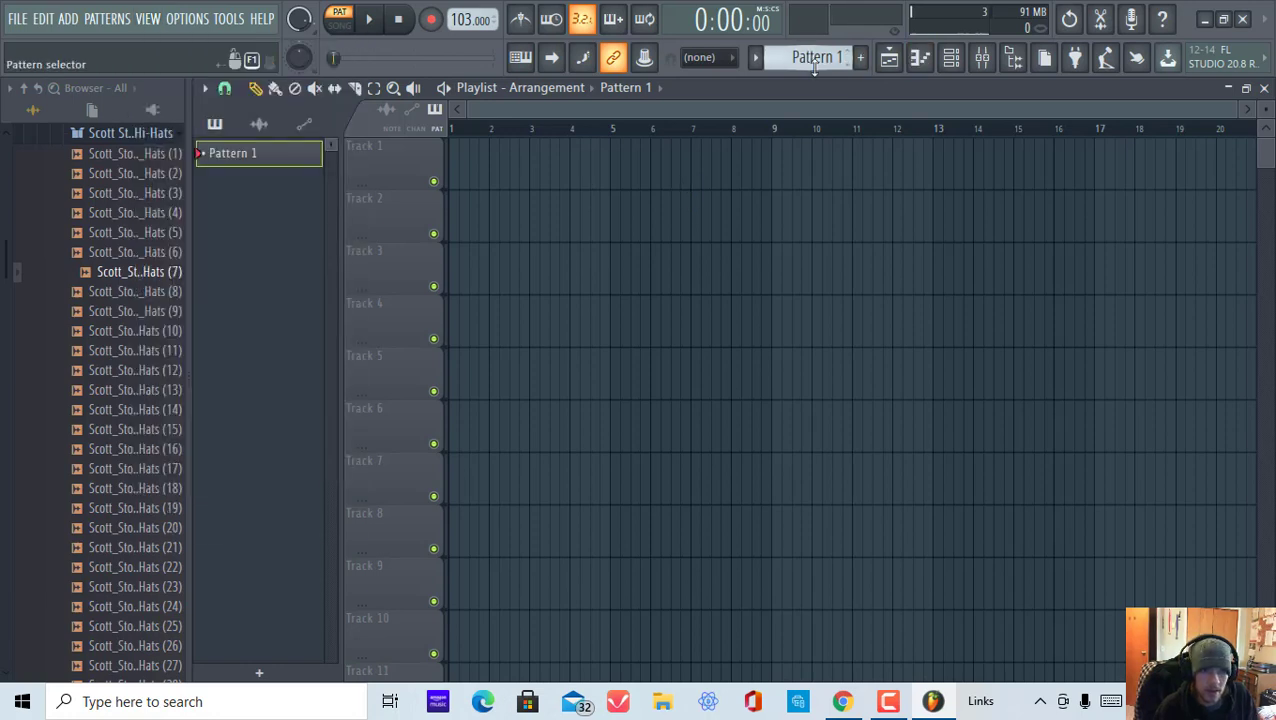
left_click(814, 65)
left_click(761, 90)
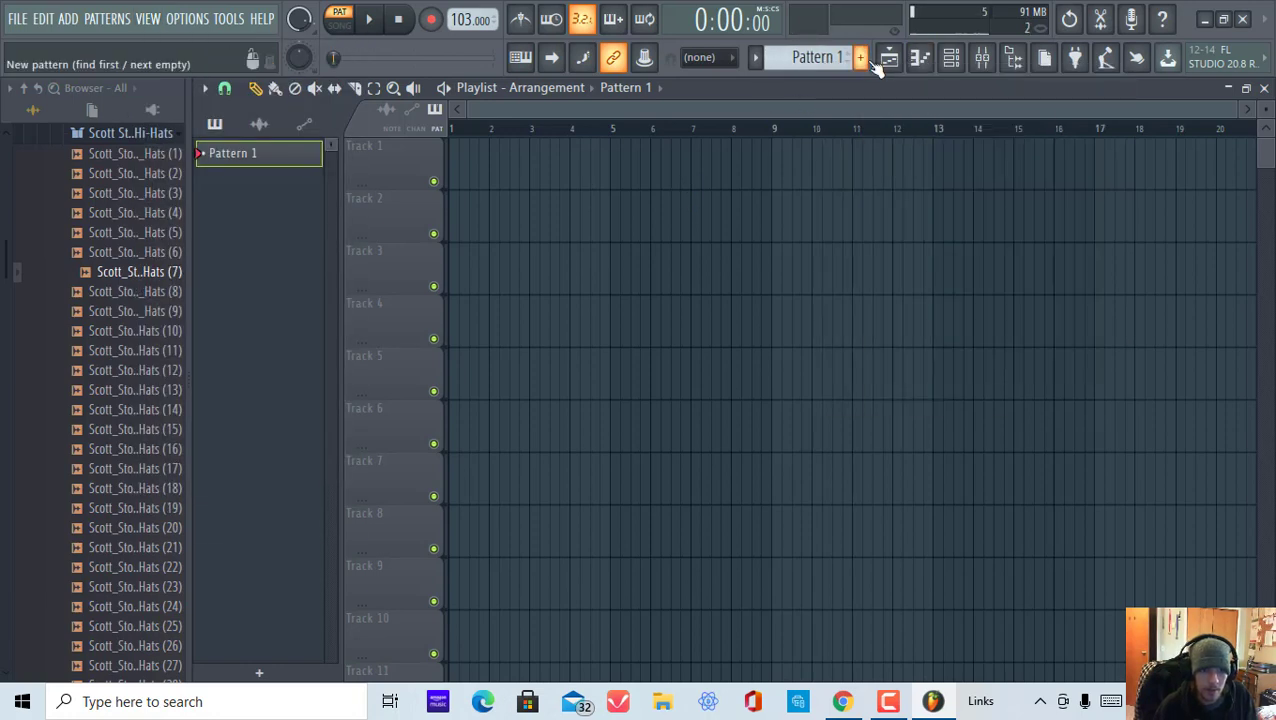
Step: Try to add a new pattern, and place a Pattern 1 clip at bar 1 of Track 1
left_click(867, 61)
key("Return")
left_click(465, 164)
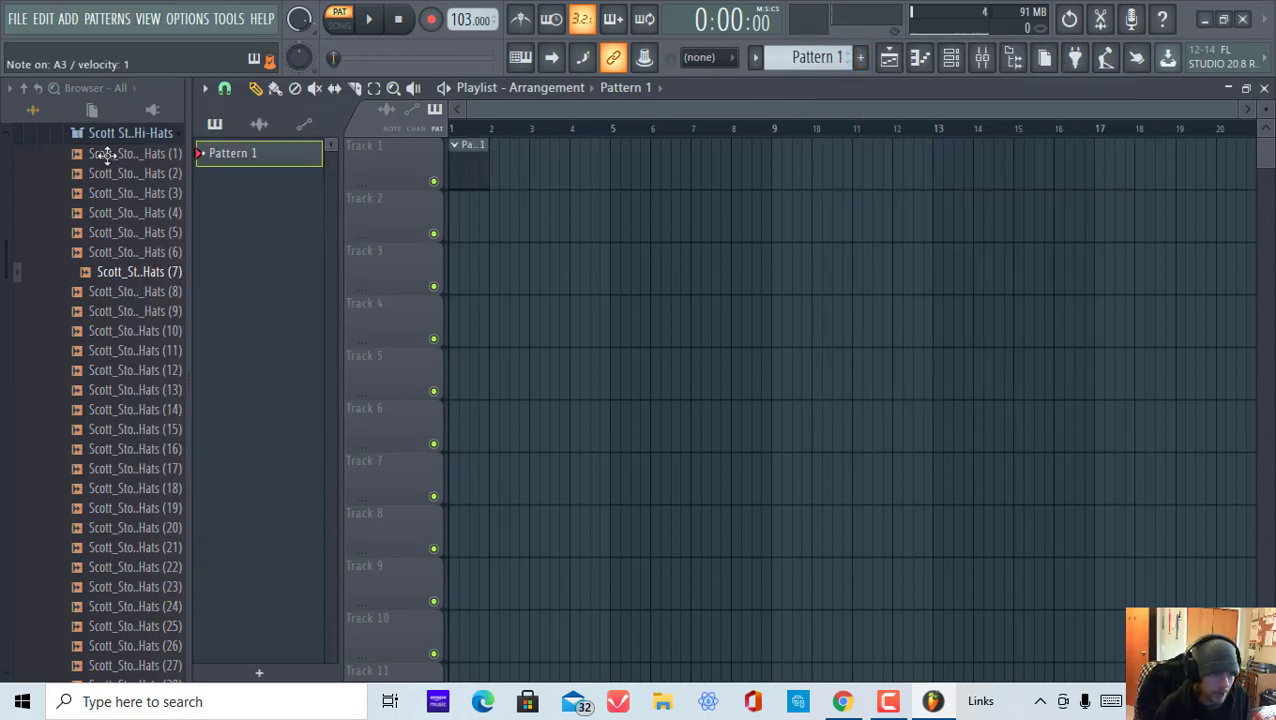
Step: Show the channel rack, move it lower over the playlist, and hide it again
key("F6")
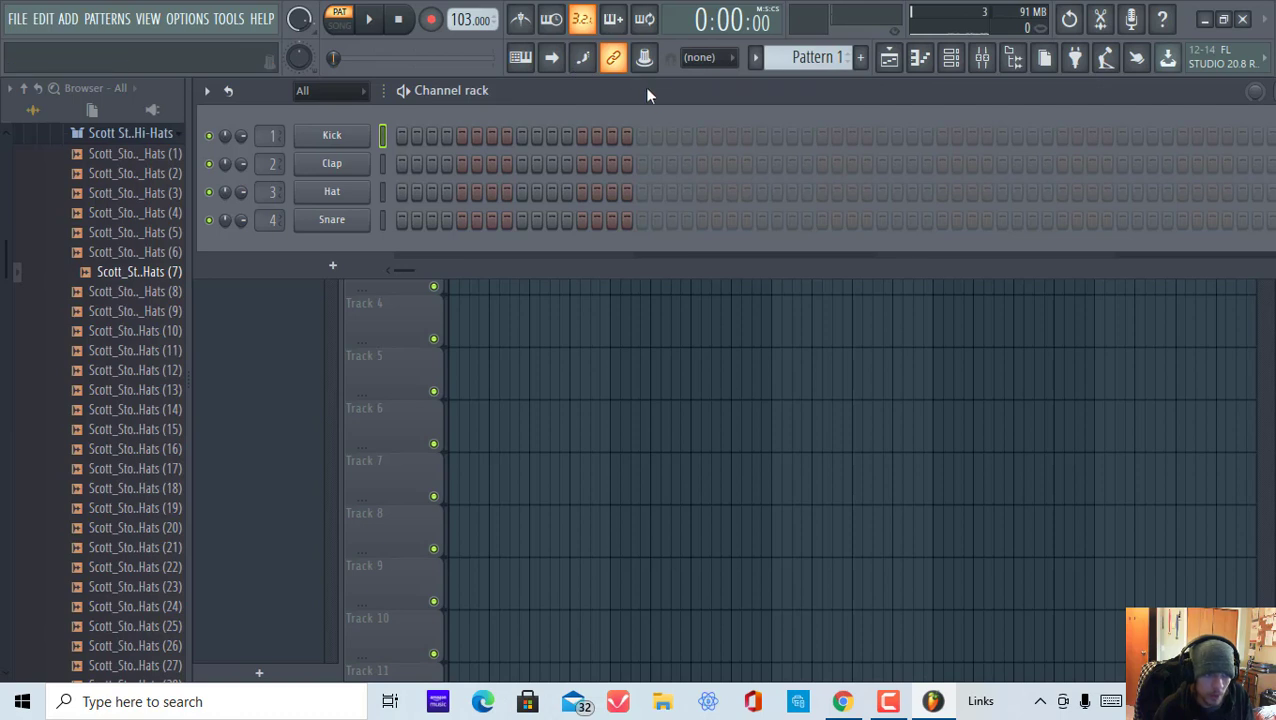
left_click_drag(646, 90, 640, 211)
key("F6")
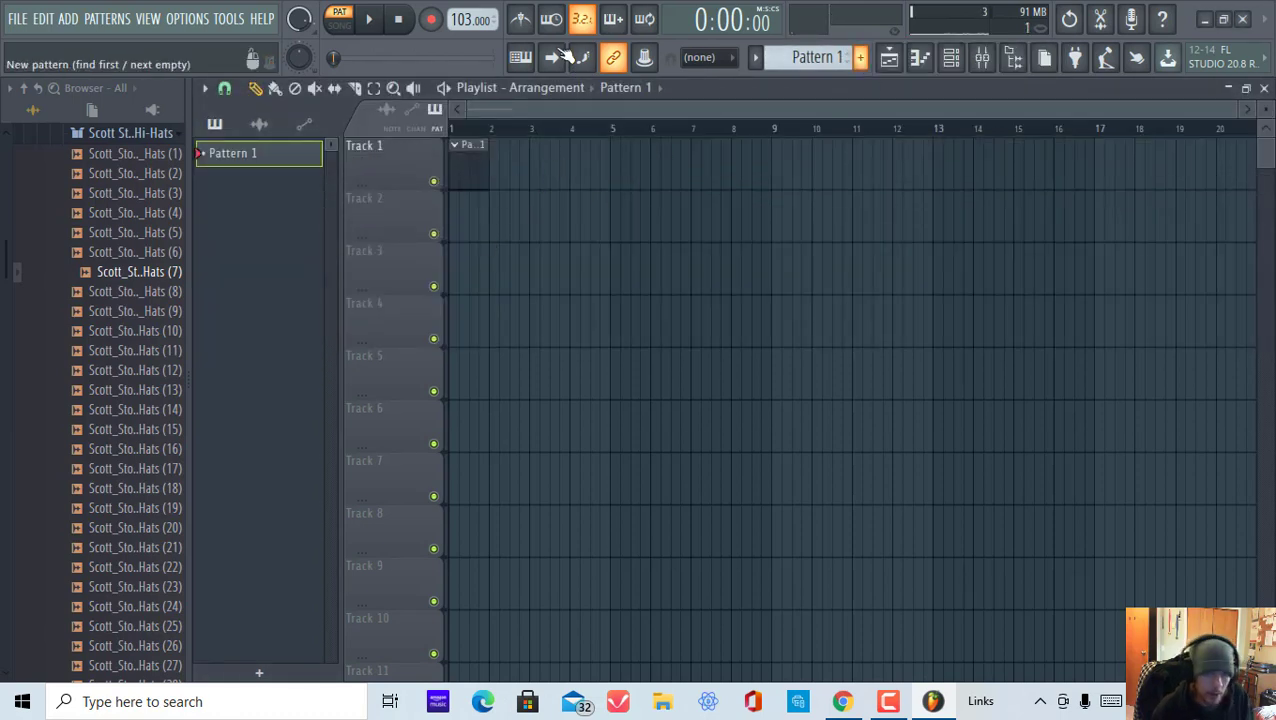
Step: Place and delete a Pattern 1 clip at bar 1 of Track 2, and delete the clip on Track 1
left_click(468, 214)
right_click(468, 214)
right_click(468, 164)
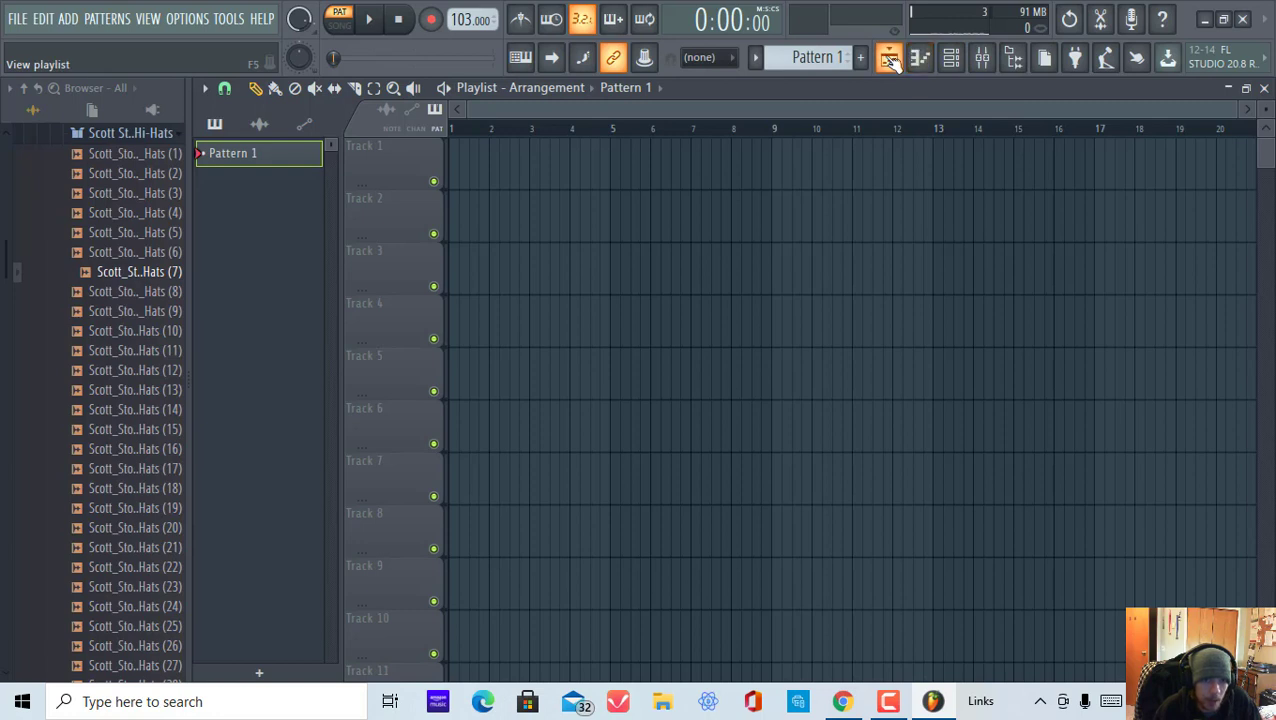
Step: Place Pattern 1 clips around bars 1 and 2 of Track 1 and delete them all
mouse_move(566, 190)
left_mouse_down()
mouse_move(455, 181)
mouse_move(450, 158)
left_mouse_up()
right_click(467, 182)
left_click(502, 167)
right_click(478, 165)
right_click(503, 161)
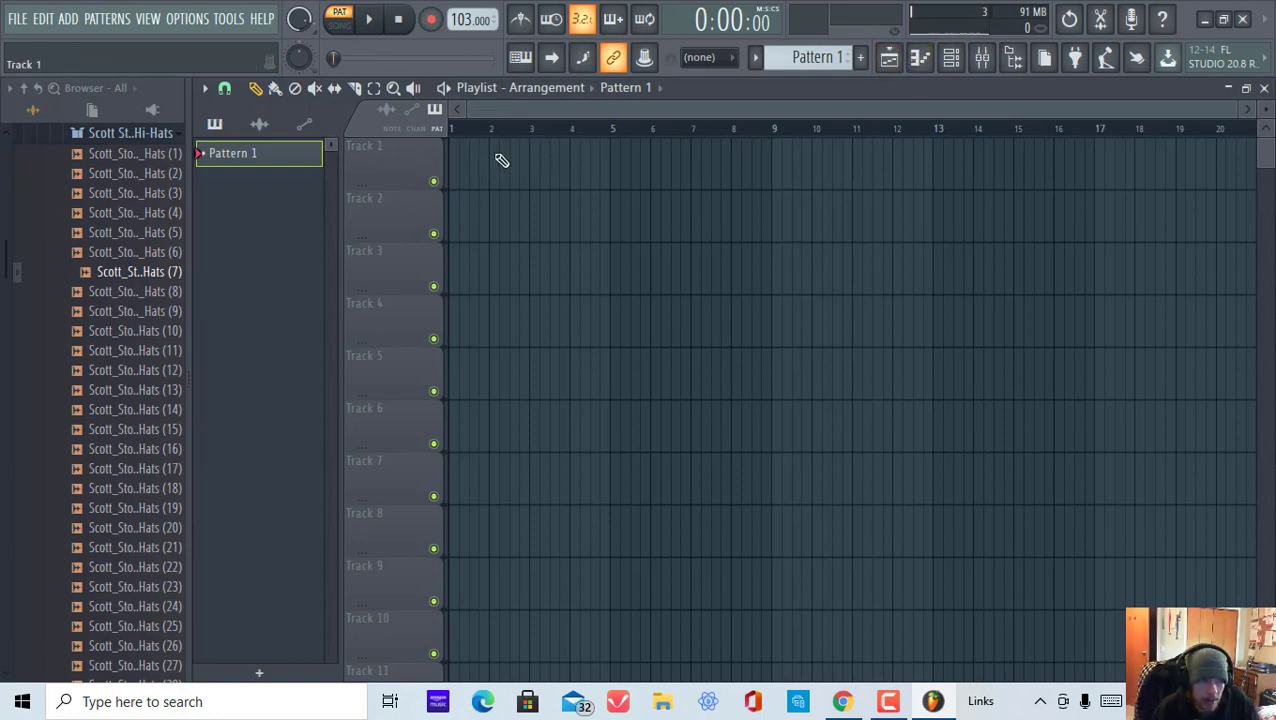
Step: Hide the playlist and show the Kick channel's piano roll
left_click(888, 62)
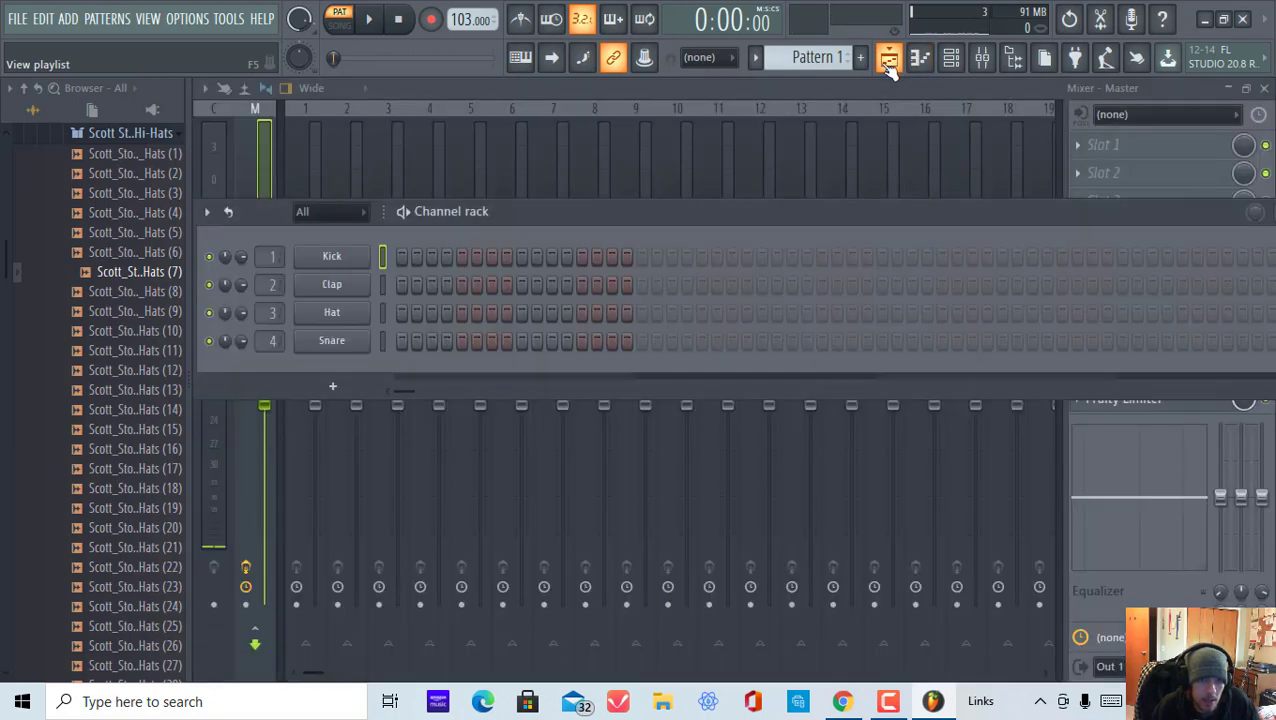
left_click(888, 62)
left_click(888, 62)
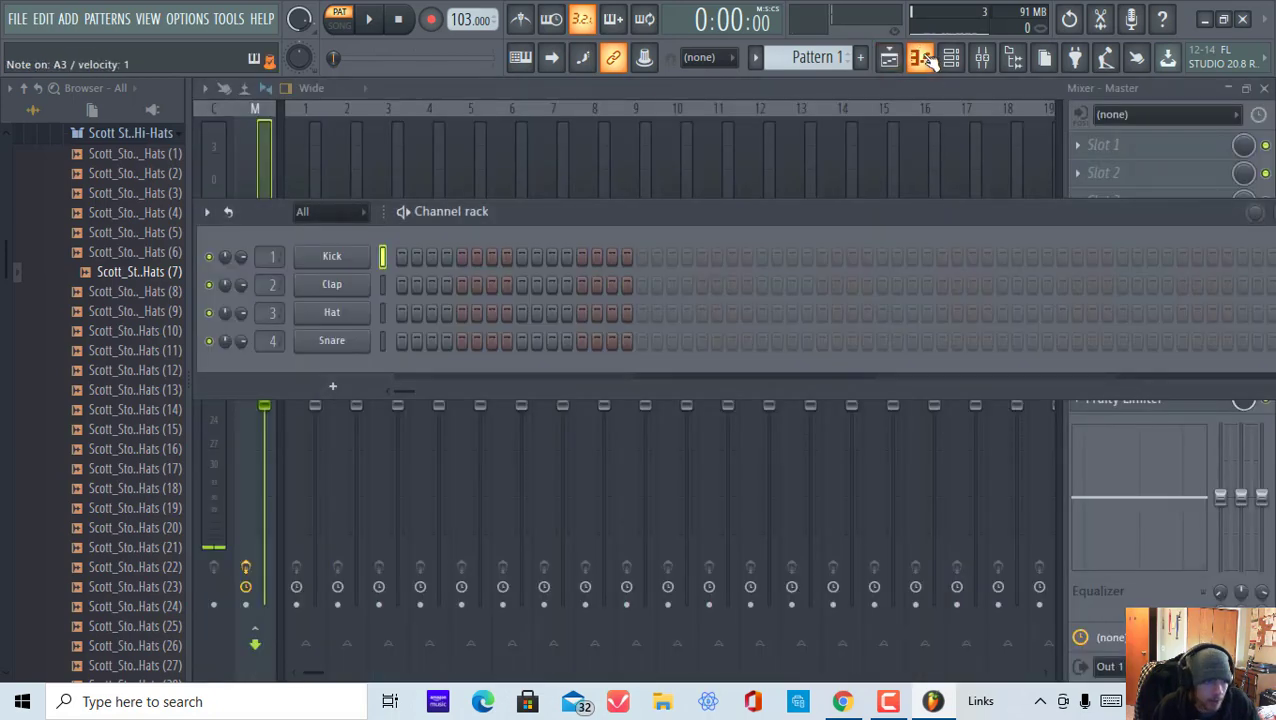
left_click(922, 60)
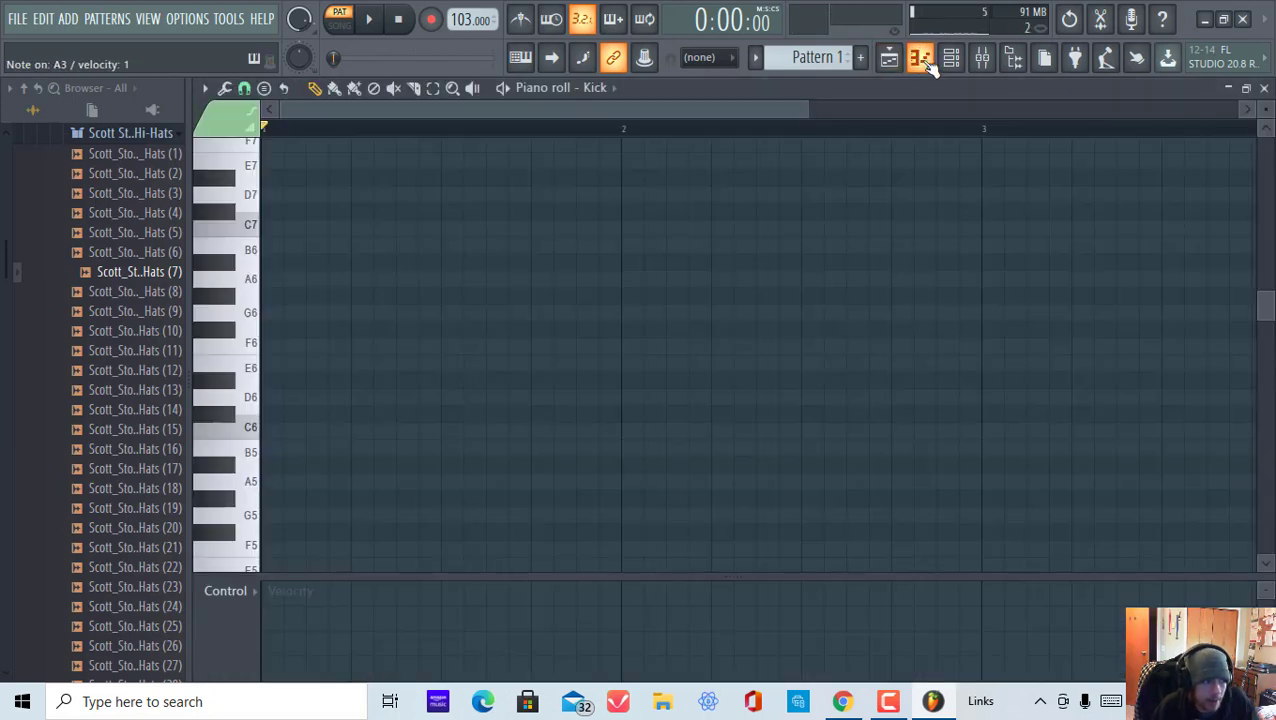
Step: Place C6 notes on the first three beats of bar 1 in the Kick piano roll and play them
left_click_drag(460, 196, 274, 227)
right_click(290, 229)
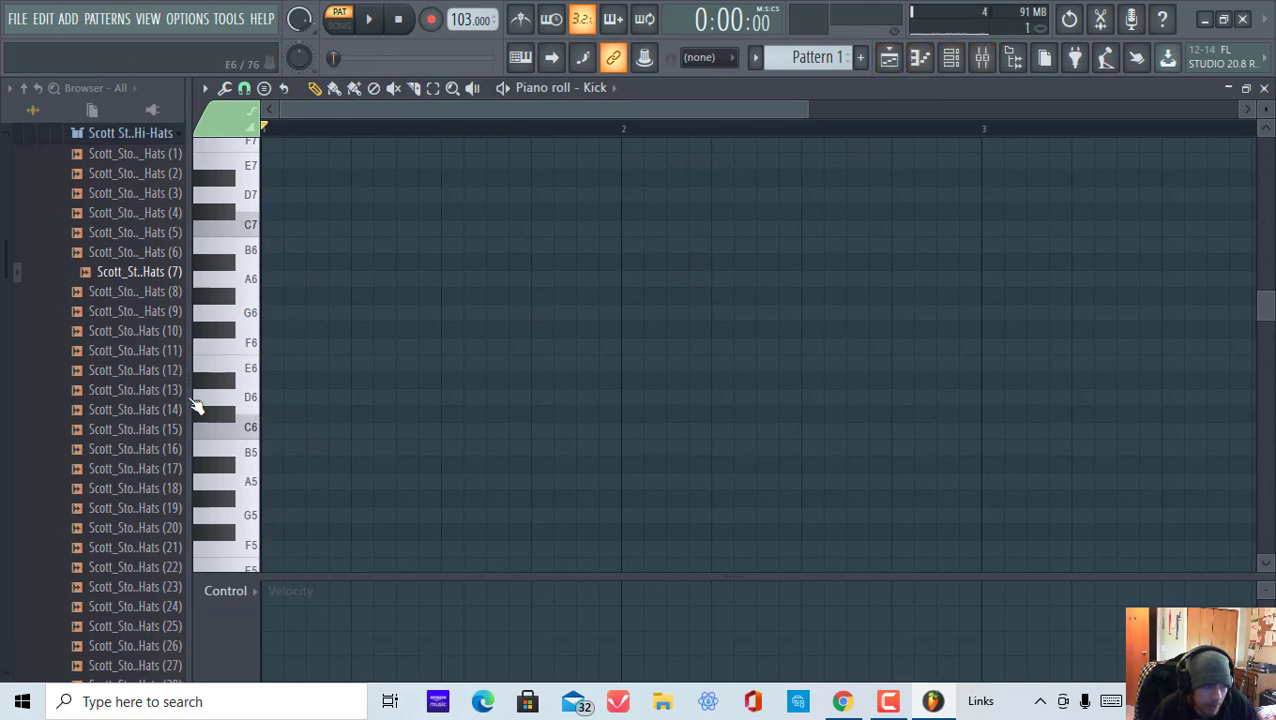
left_click(288, 431)
left_click(341, 431)
left_click_drag(341, 431, 353, 432)
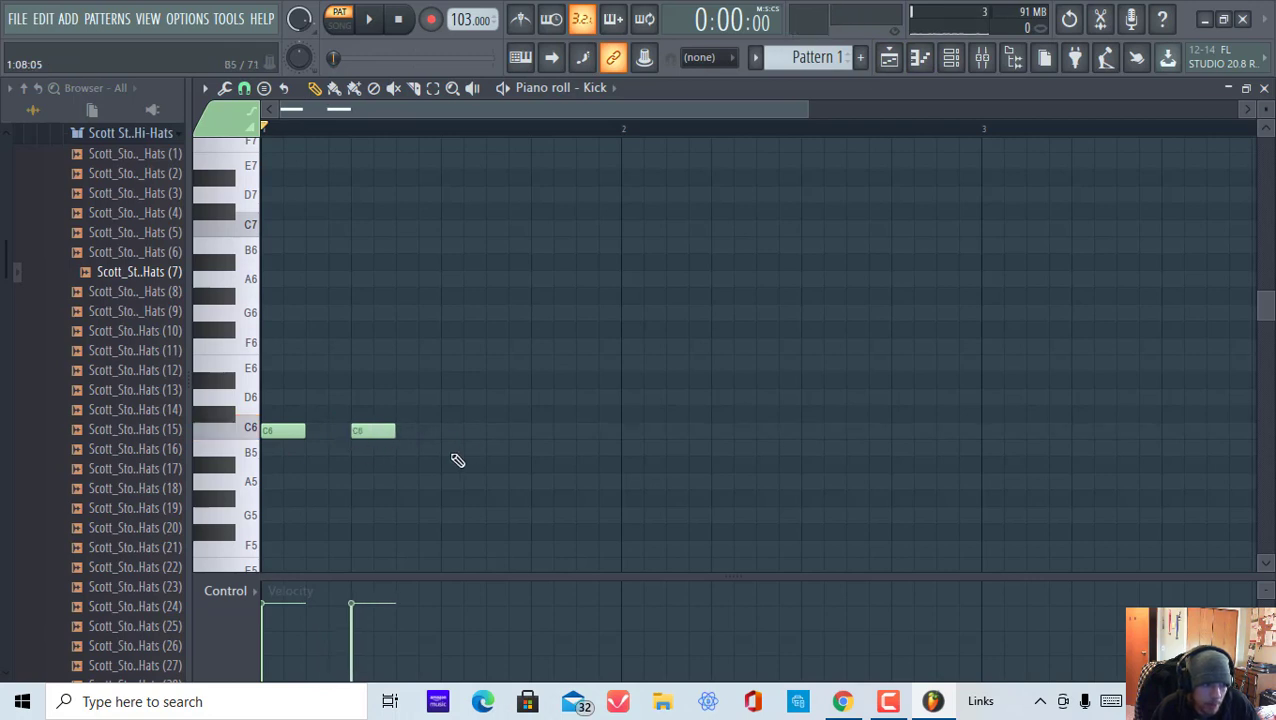
left_click(441, 431)
left_click(369, 20)
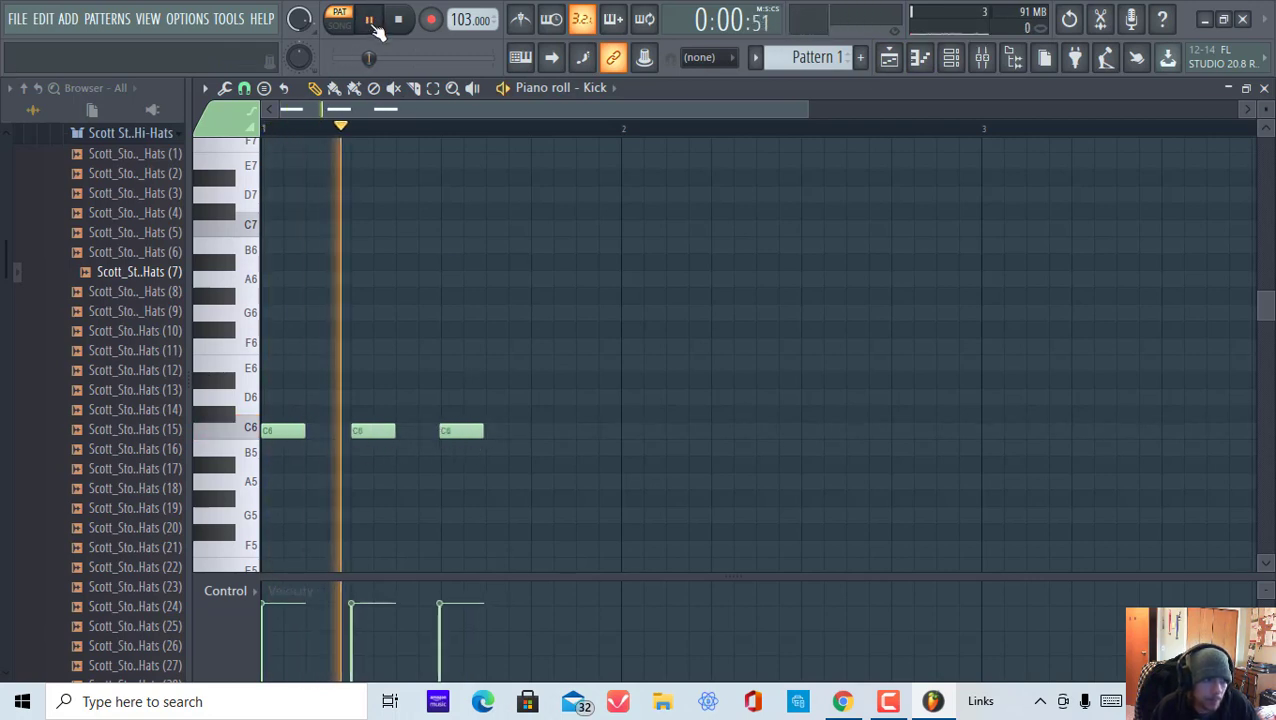
left_click(369, 20)
Step: Delete the three C6 notes from the Kick piano roll
right_click(461, 430)
right_click(283, 430)
right_click(373, 430)
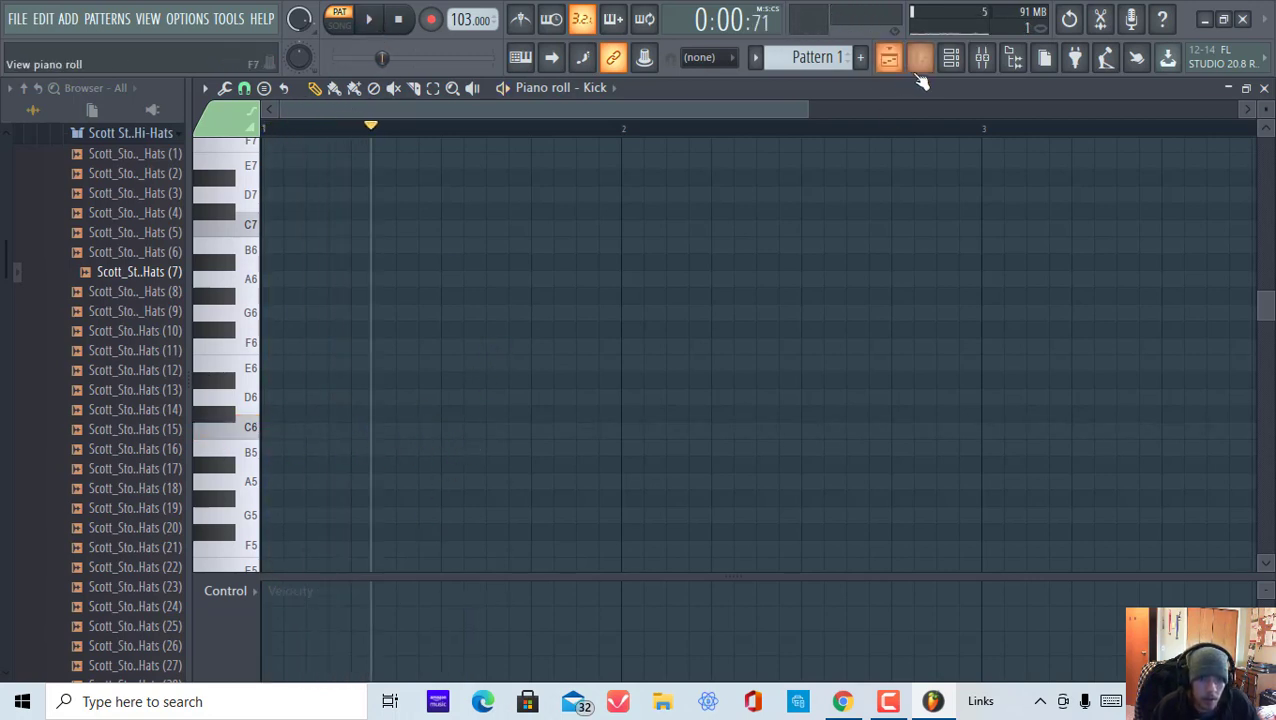
Step: Show the channel rack and move it slightly higher over the piano roll
left_click(951, 58)
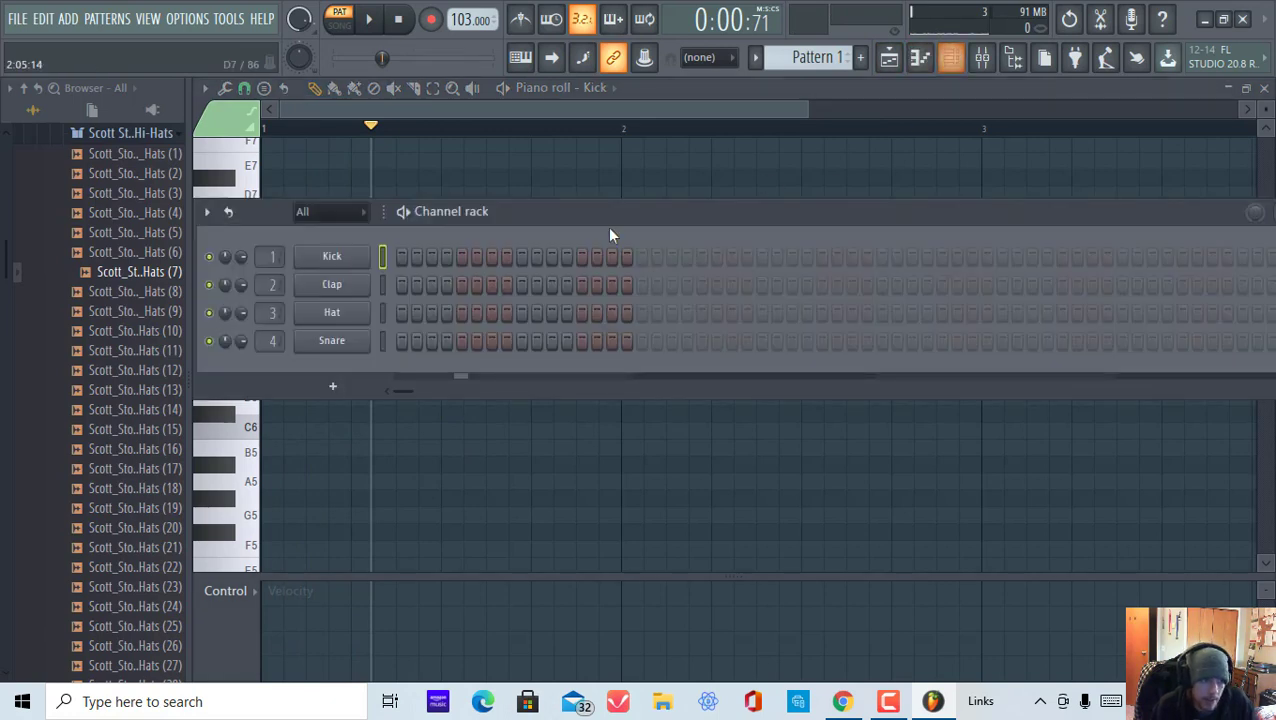
left_click_drag(618, 211, 611, 177)
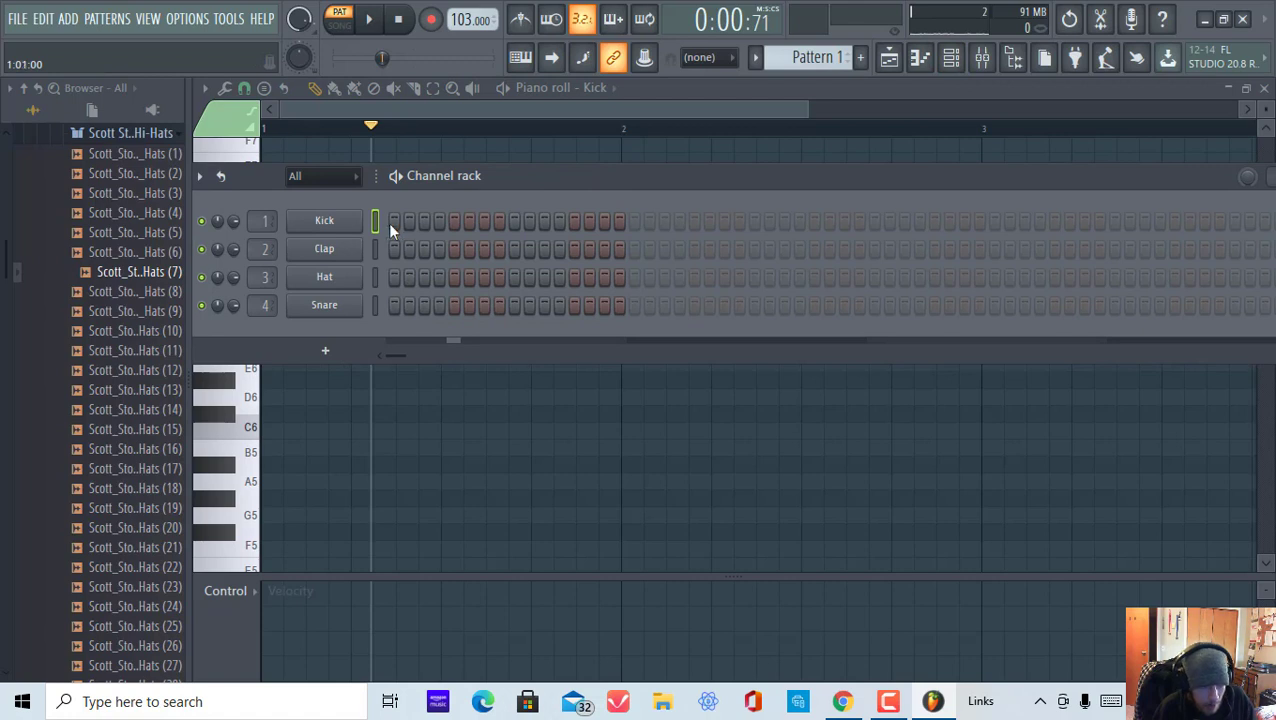
Step: Enable Kick steps 1, 6, 13 and 18 in the channel rack and play the pattern briefly
left_click(469, 220)
left_click(573, 220)
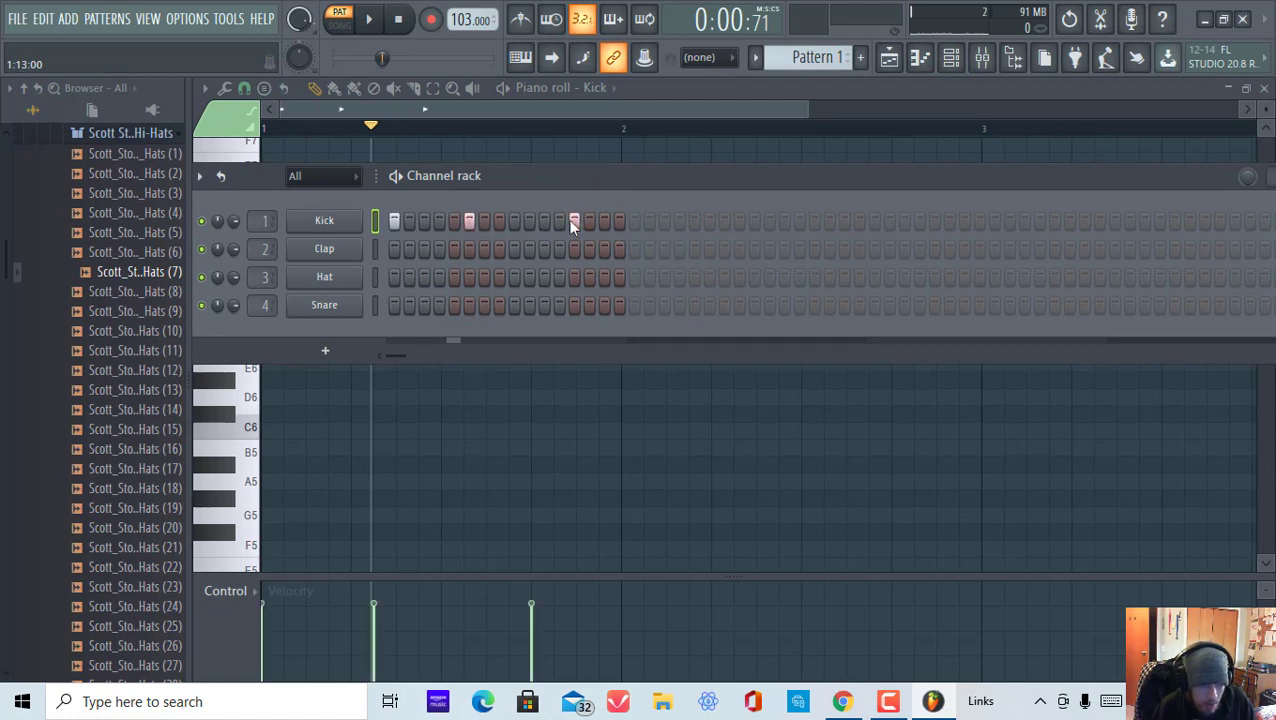
left_click(665, 219)
left_click(665, 220)
left_click(648, 221)
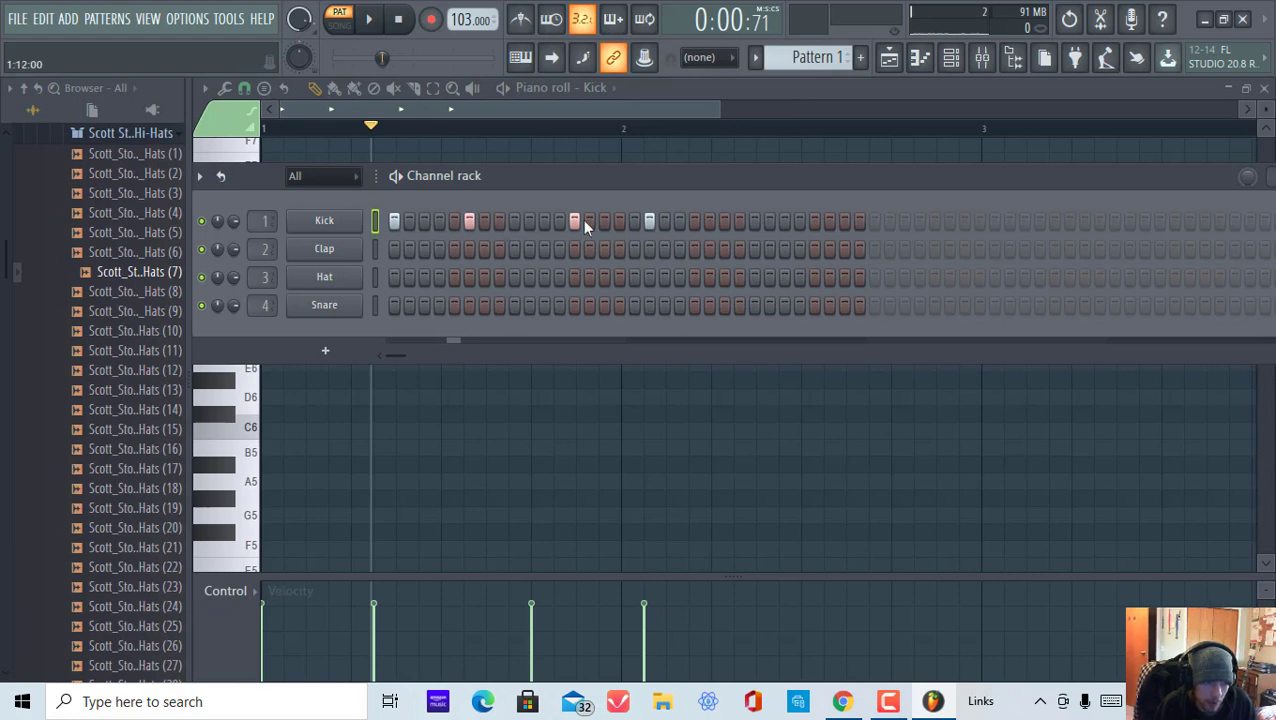
left_click(368, 20)
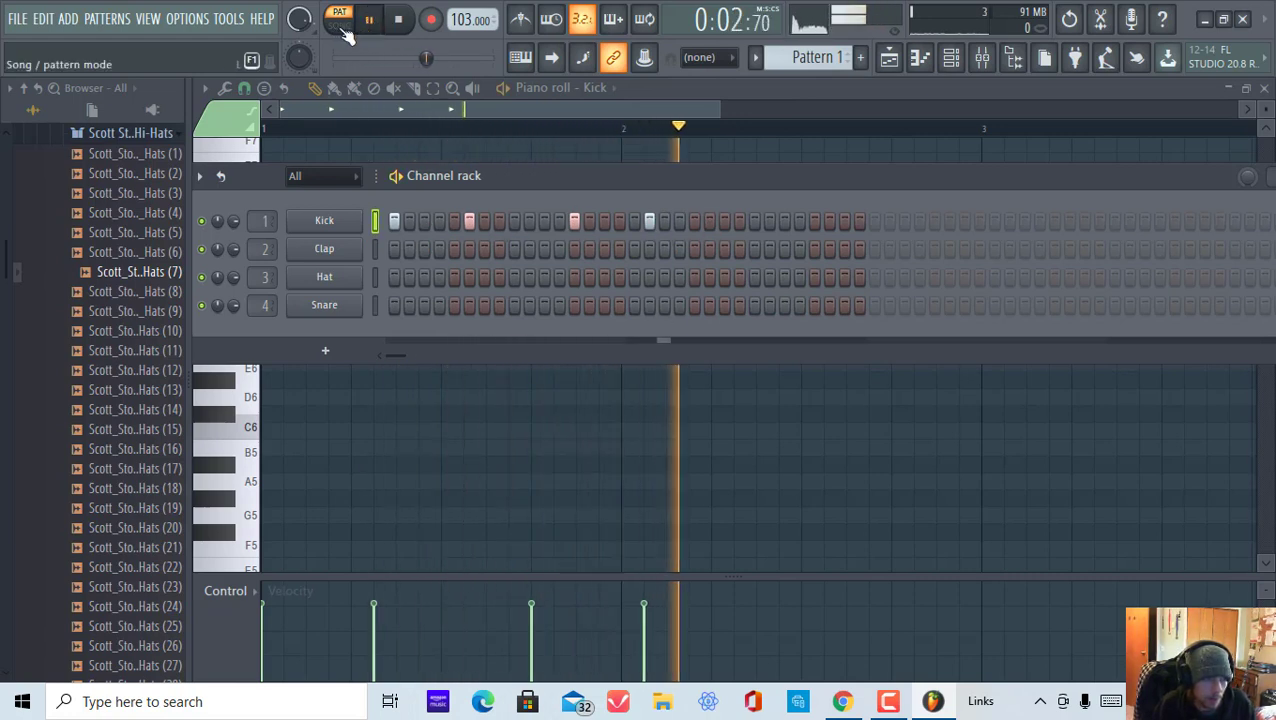
left_click(369, 21)
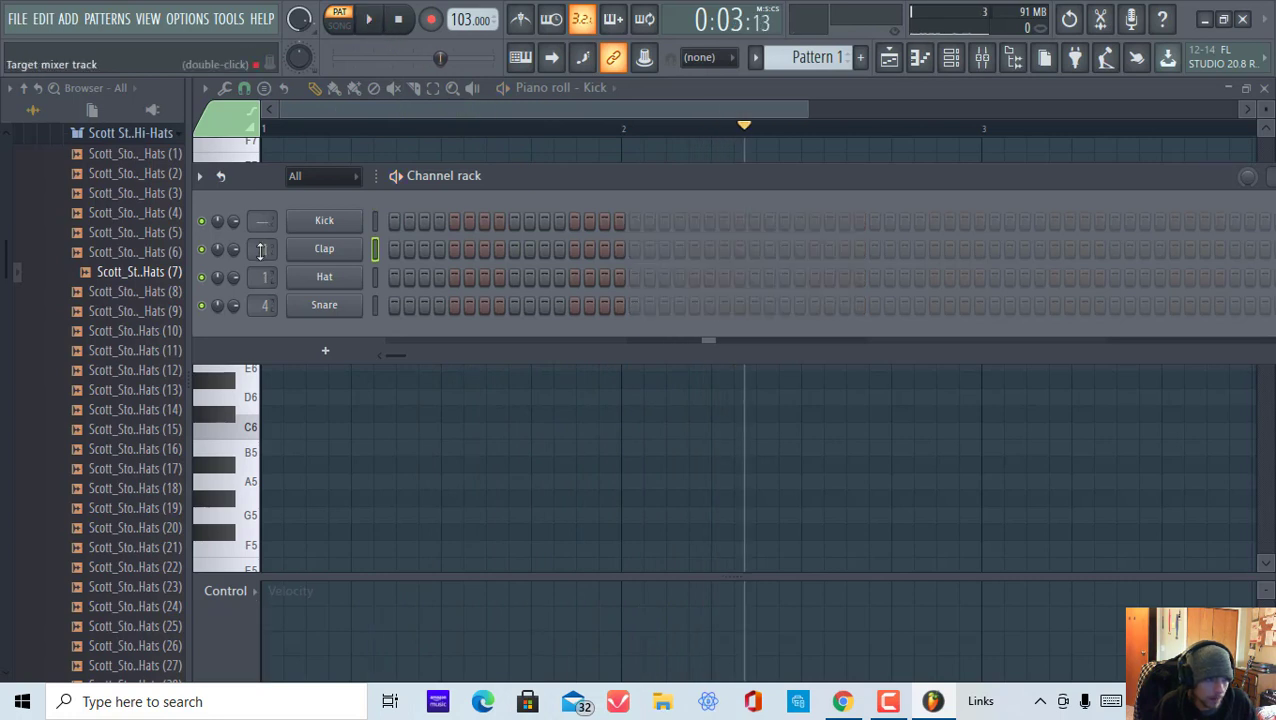
Step: Clear the target mixer track of the Kick, Clap, Hat and Snare channels
scroll(261, 251, "down", 6)
scroll(253, 281, "down", 1)
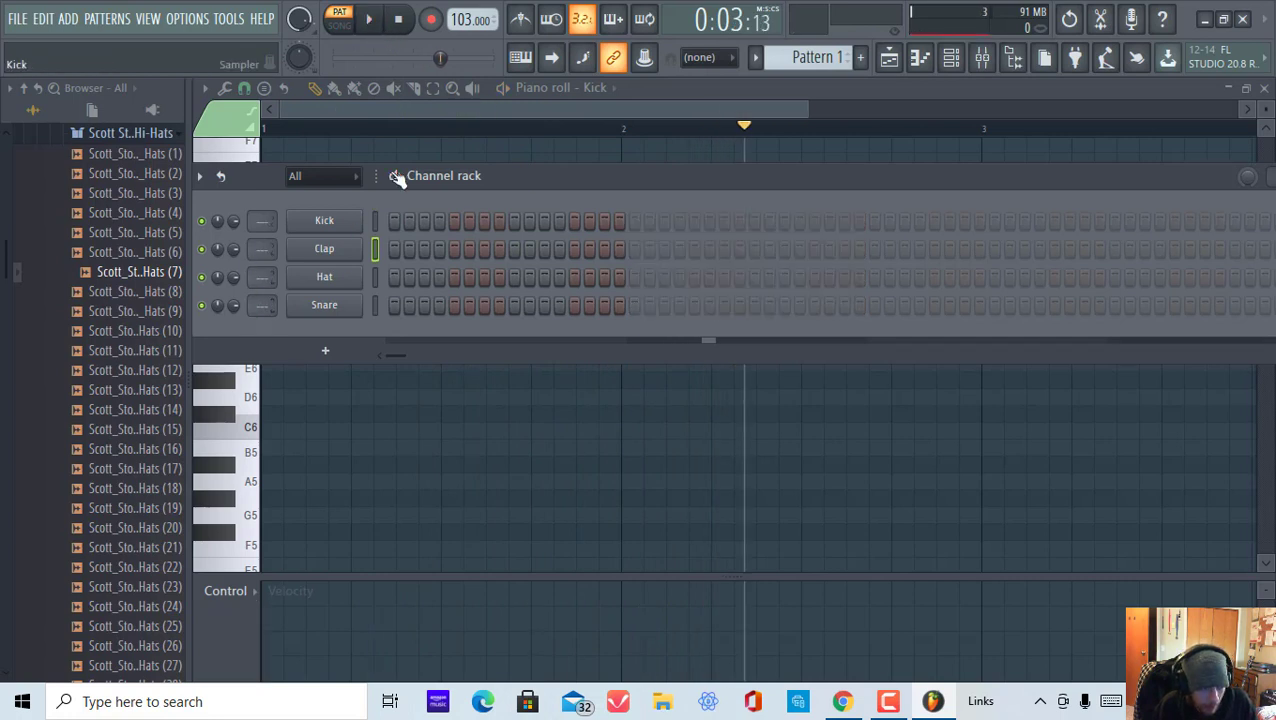
Step: Enable a few Kick steps, including 1 and 6, and clear them all again
left_click(469, 221)
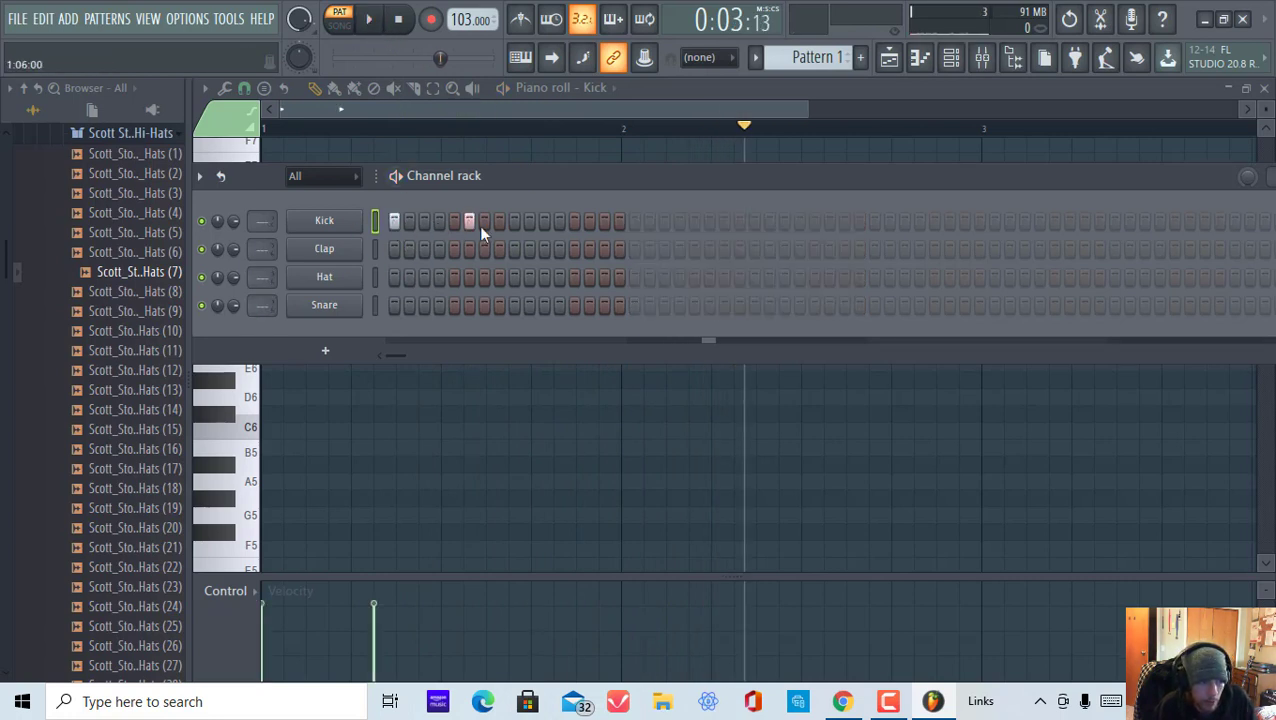
left_click(469, 221)
left_click(514, 221)
left_click(514, 221)
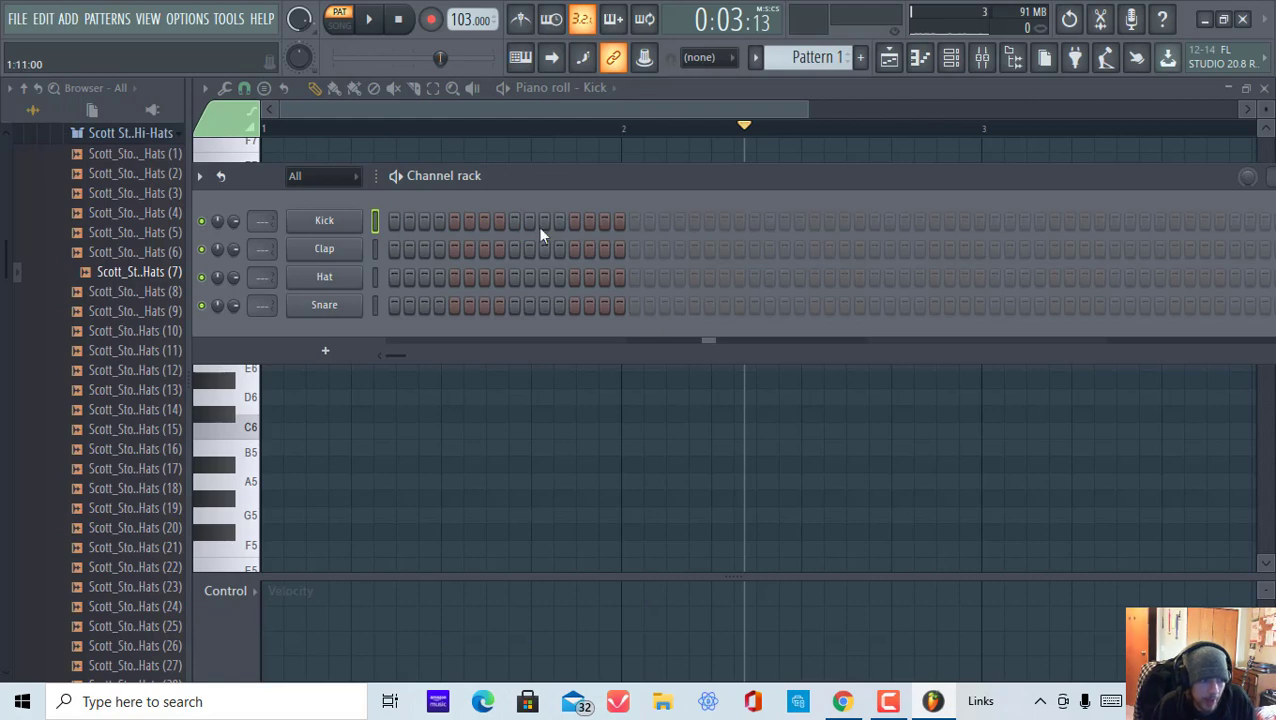
Step: Switch from the piano roll to the mixer, and show the channel rack higher over it
left_click(655, 160)
left_click(985, 66)
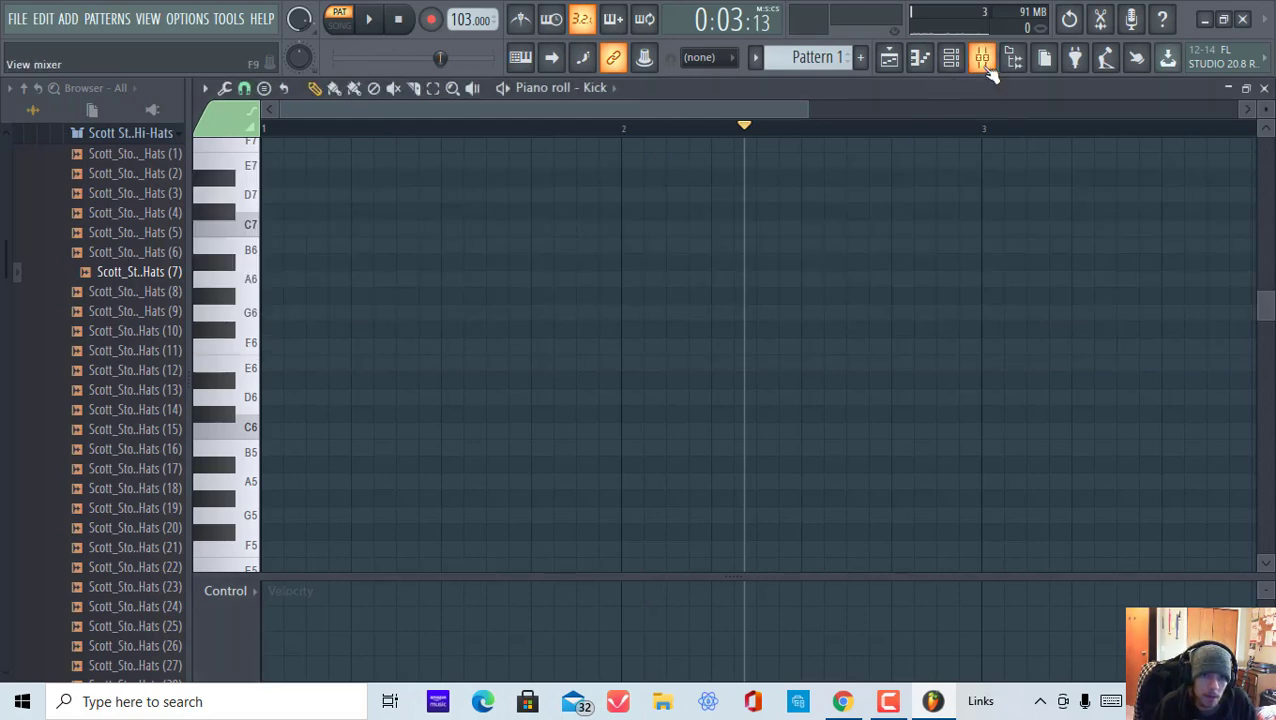
left_click(951, 57)
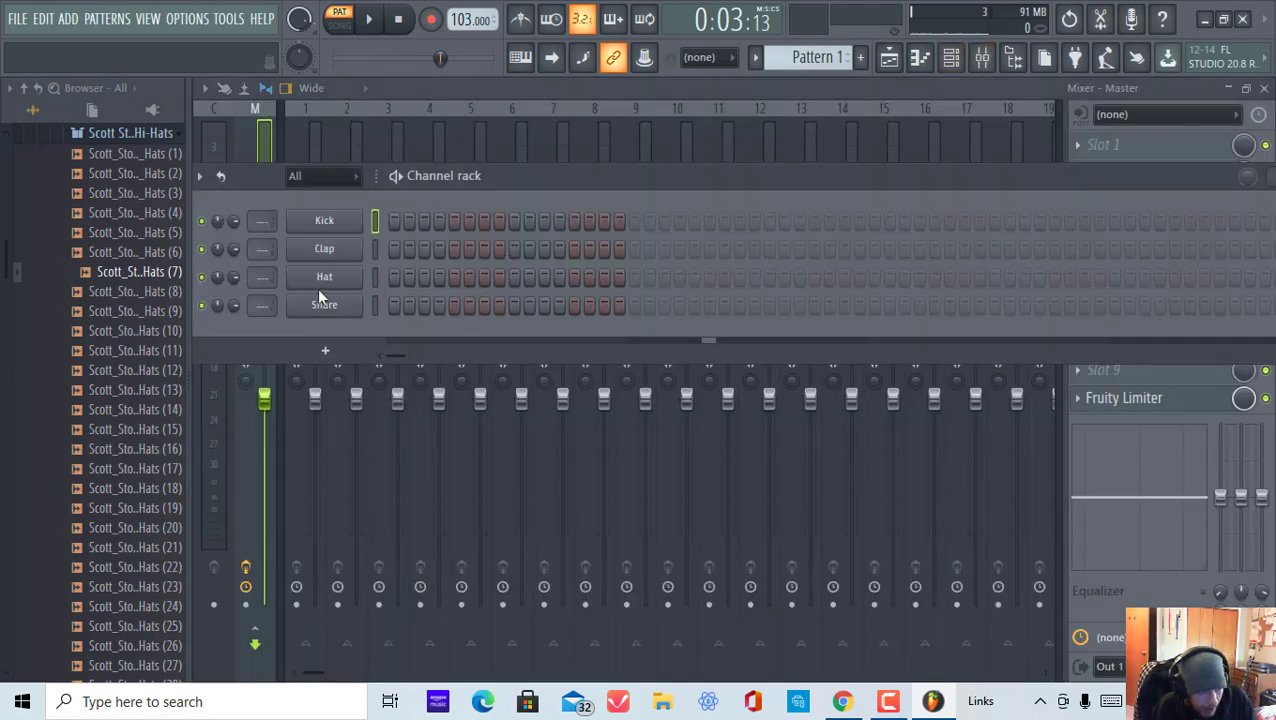
left_click_drag(505, 178, 527, 138)
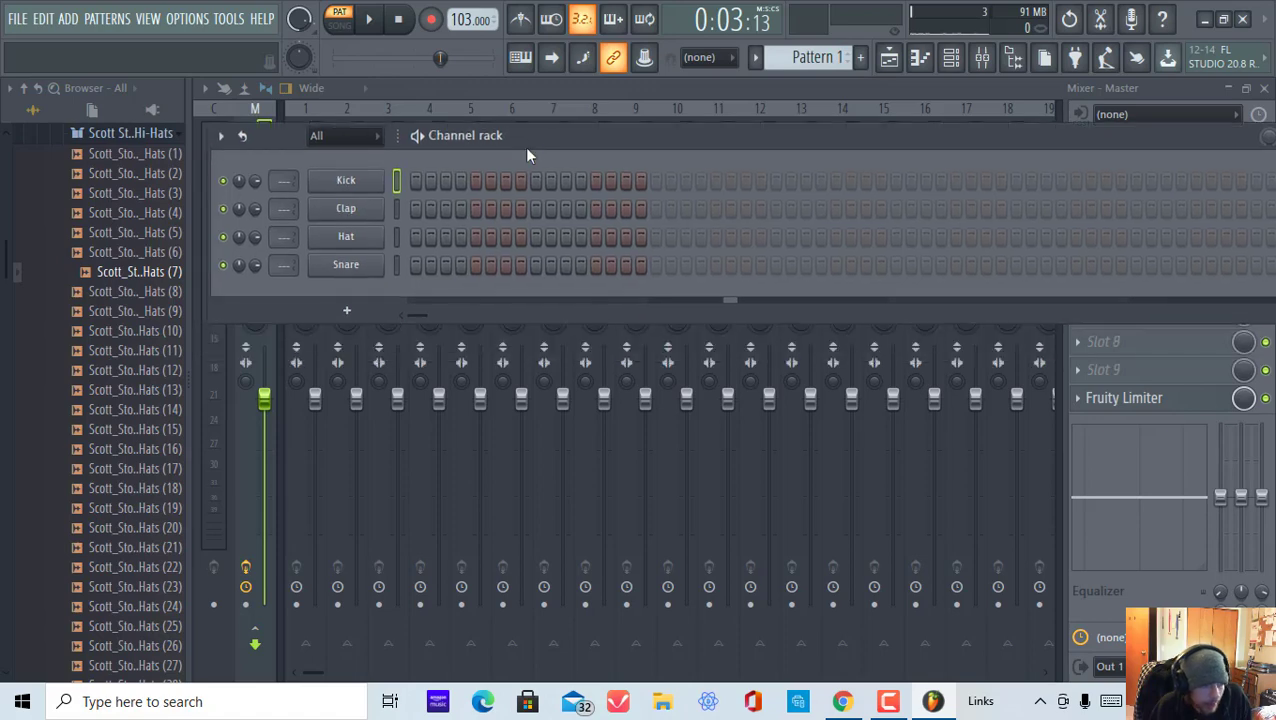
Step: Open and close the channel settings of the Kick and Clap channels
left_click(370, 182)
left_click(370, 182)
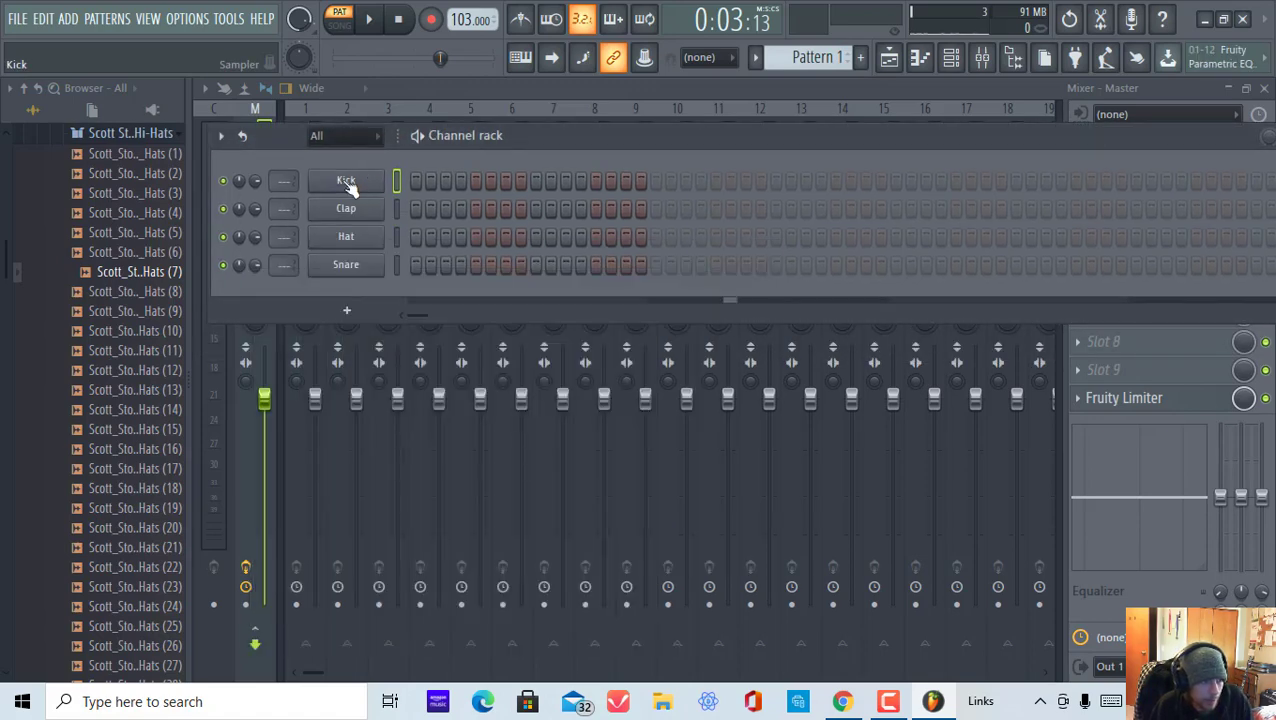
left_click(370, 182)
left_click(370, 182)
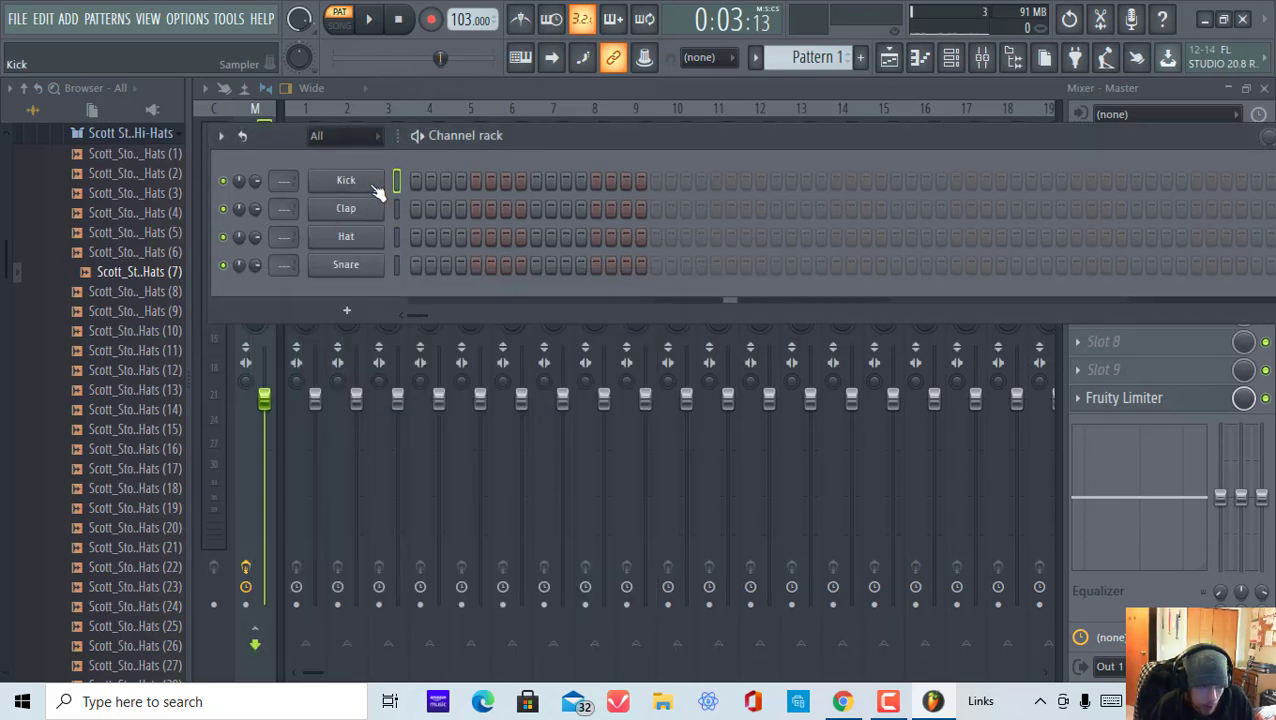
left_click(362, 182)
left_click(366, 186)
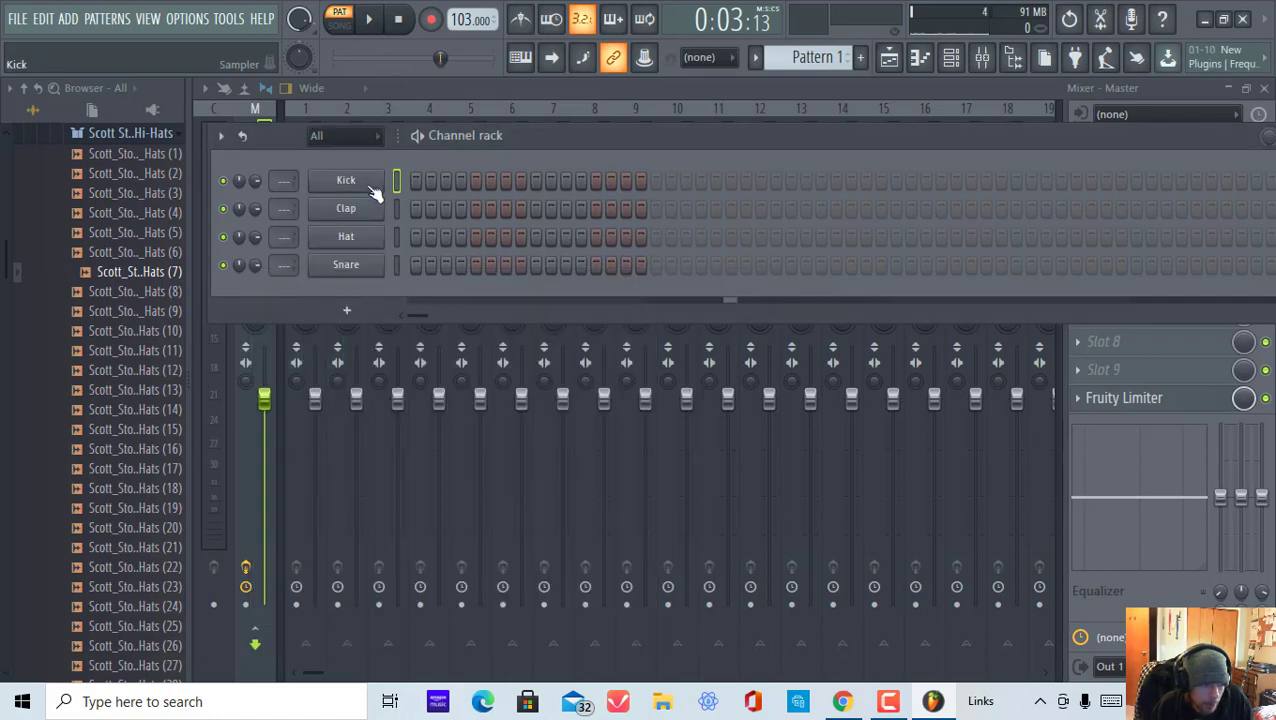
left_click(370, 208)
left_click(370, 208)
Step: Add a reFX Nexus channel to the channel rack
left_click(351, 312)
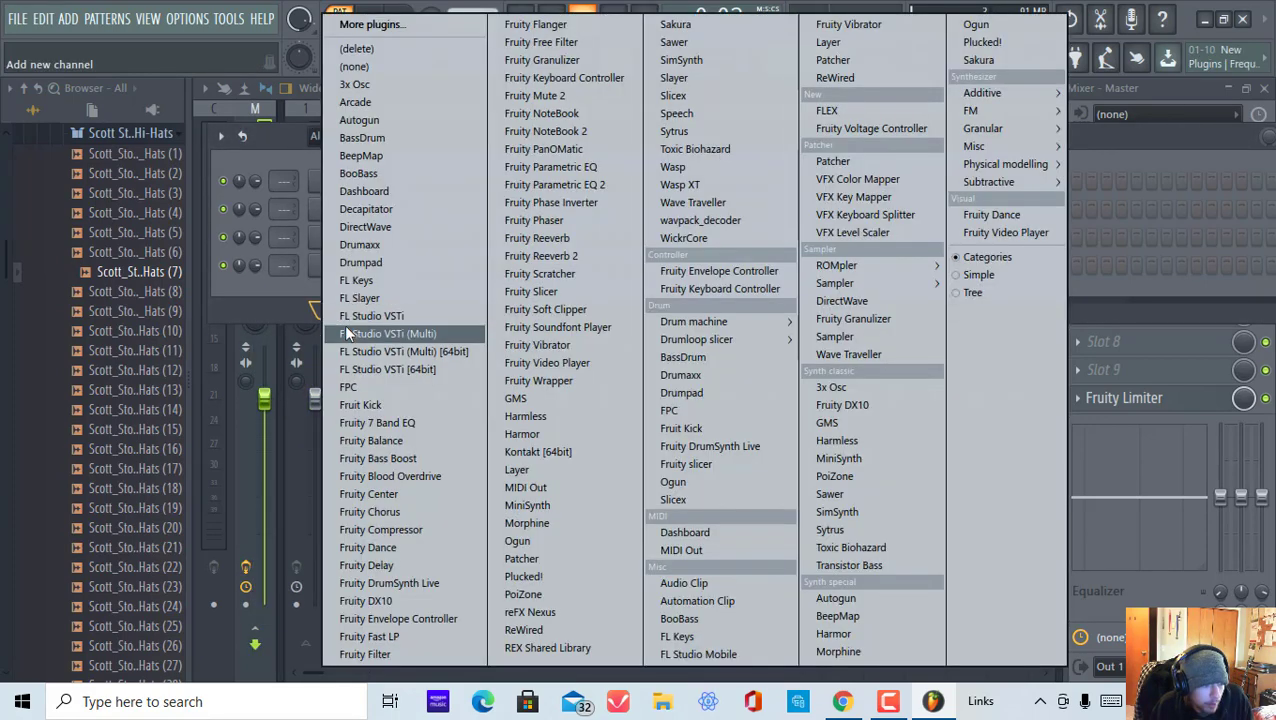
key("Escape")
left_click(359, 315)
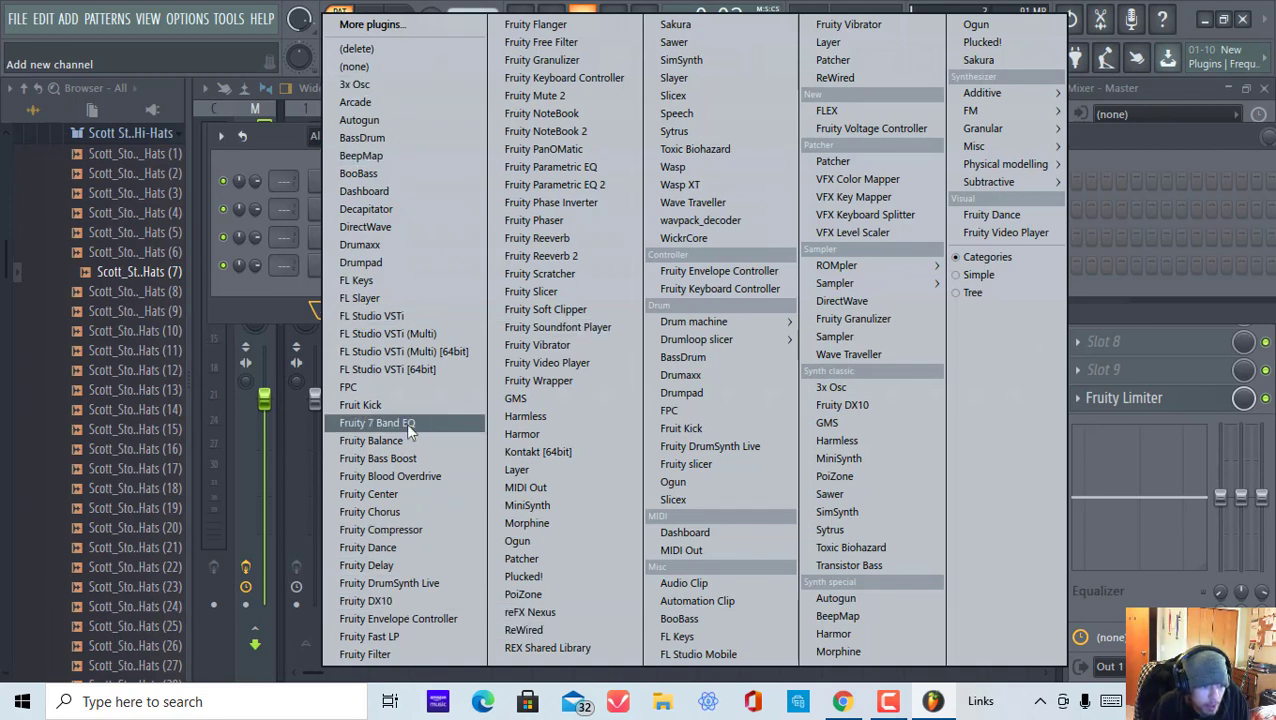
left_click(559, 614)
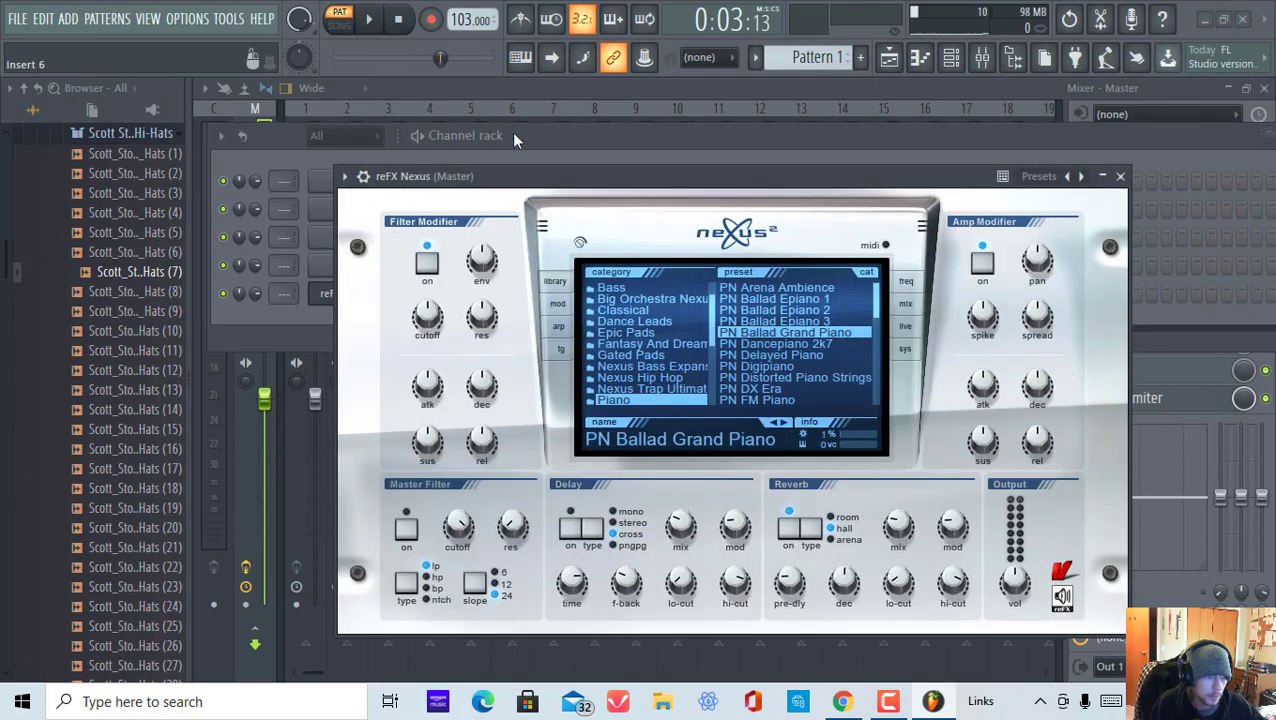
Step: Bring the channel rack forward, and toggle it and the mixer until only the mixer is shown
left_click(514, 138)
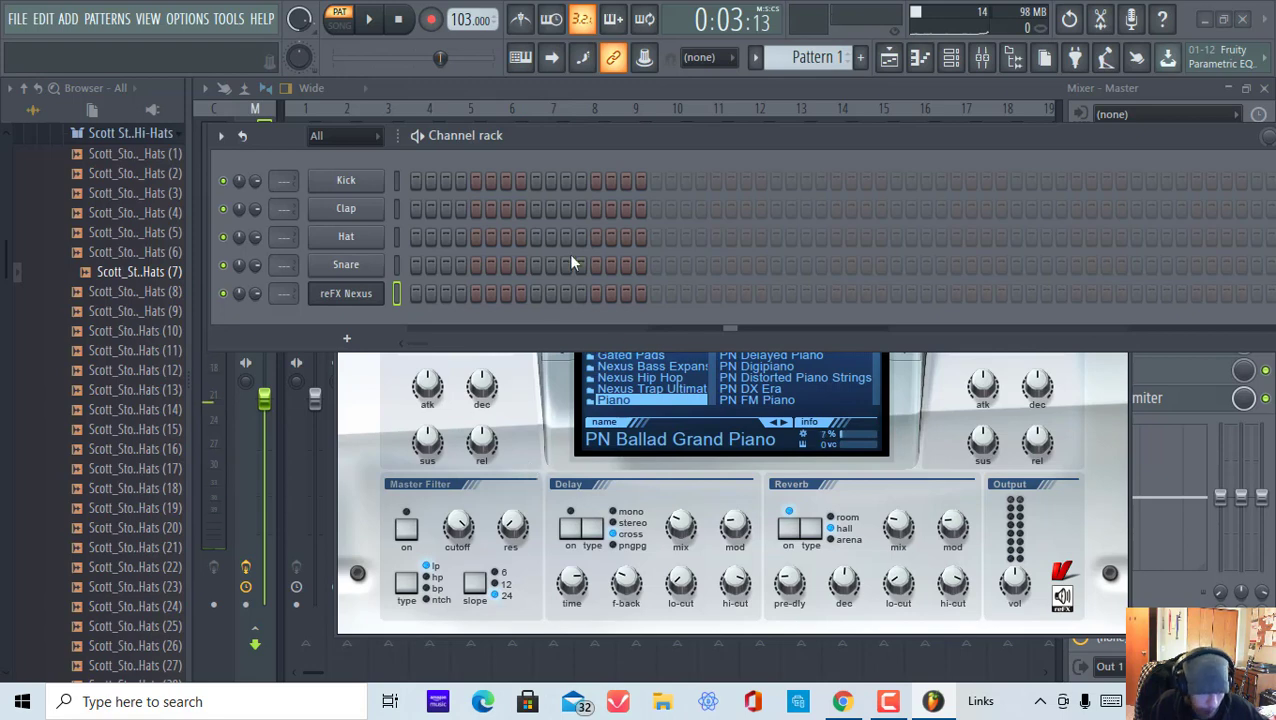
key("F9")
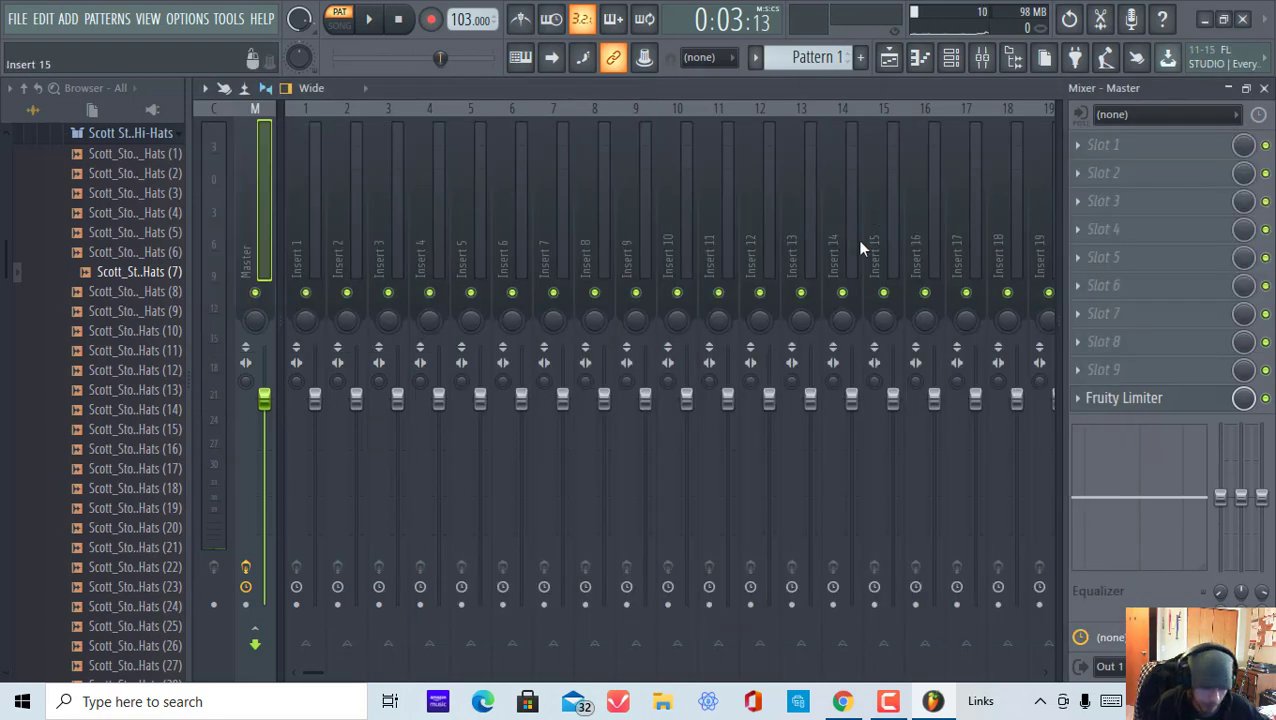
left_click(953, 59)
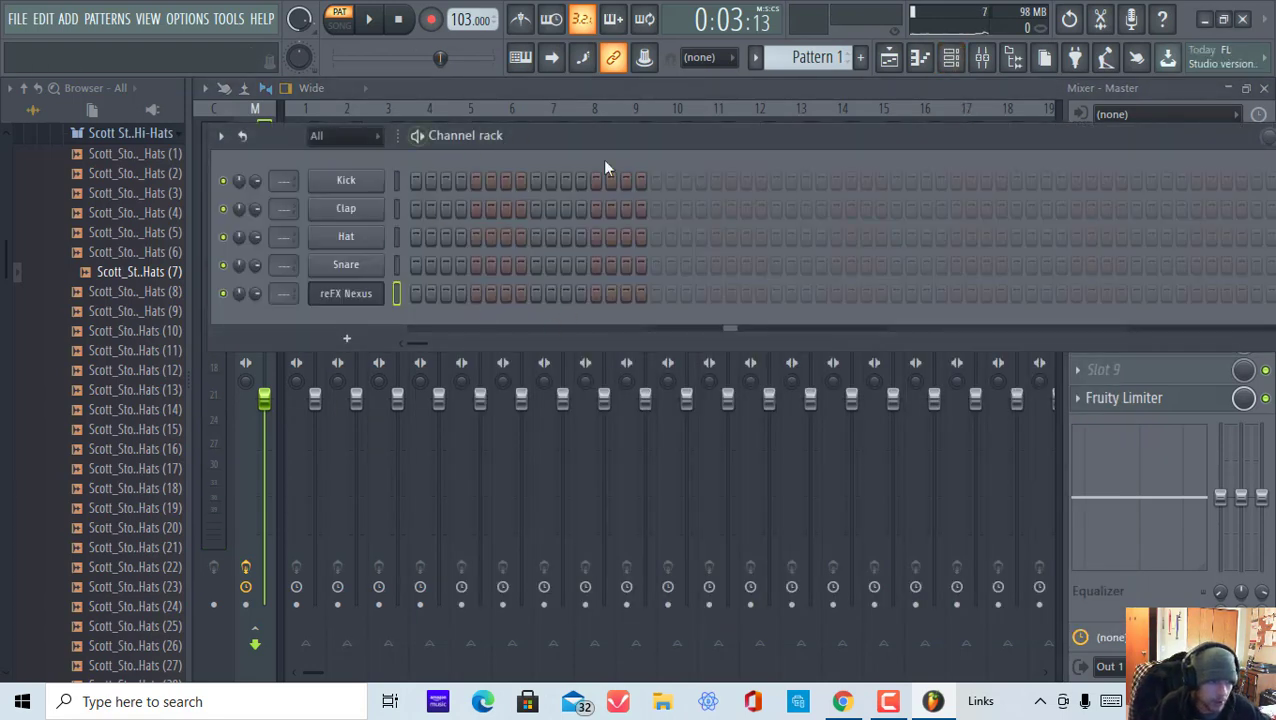
left_click(983, 58)
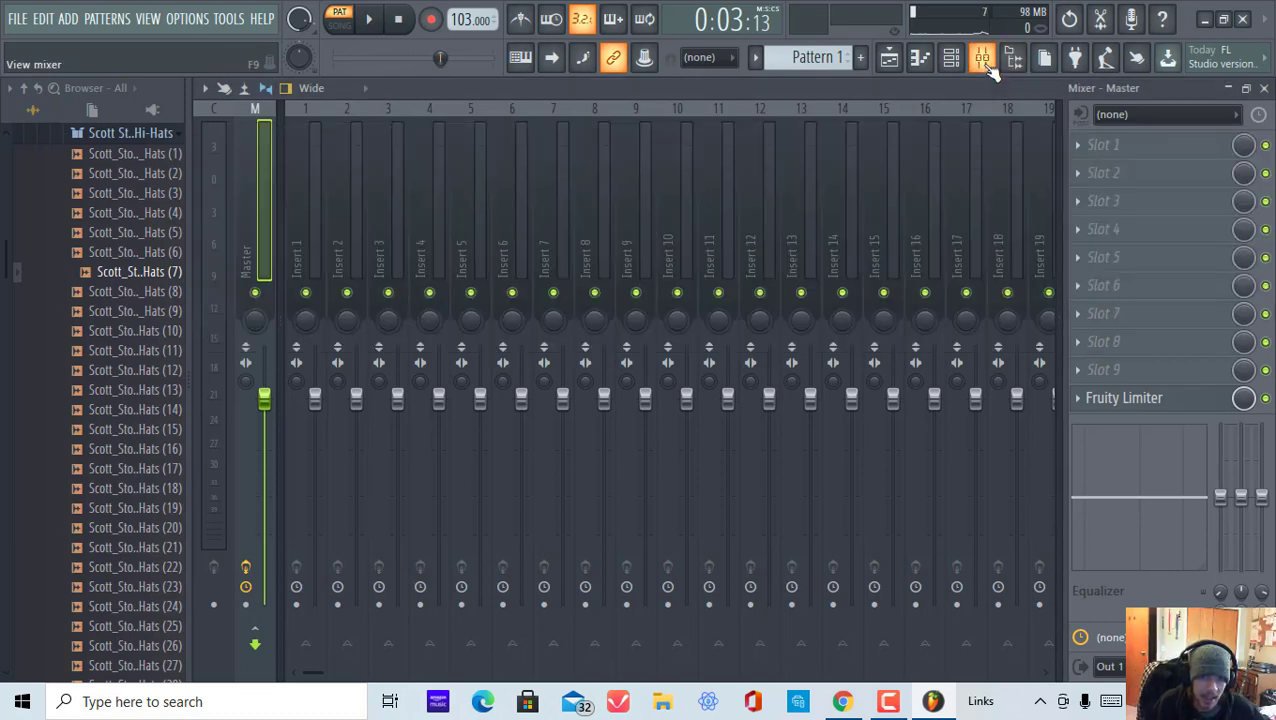
left_click(985, 62)
left_click(985, 60)
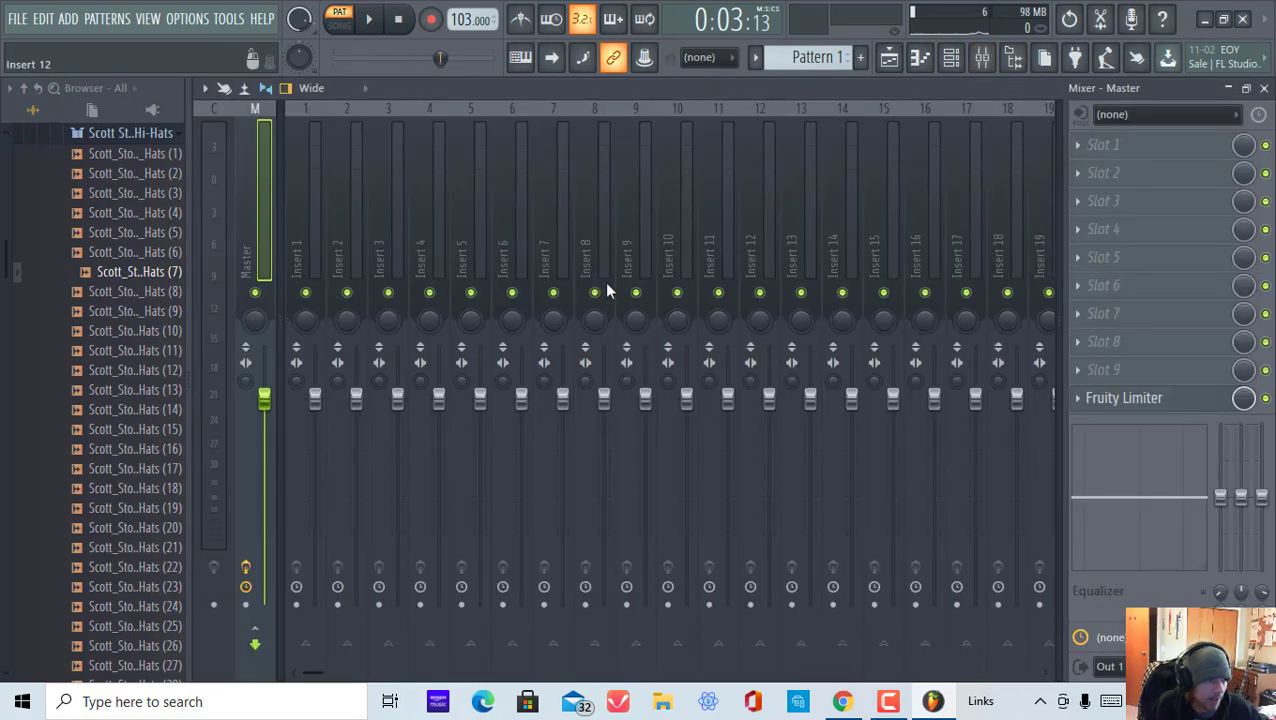
Step: Select several mixer insert tracks, including Insert 2, and return to the Master track
left_click(596, 235)
left_click(390, 245)
left_click(345, 240)
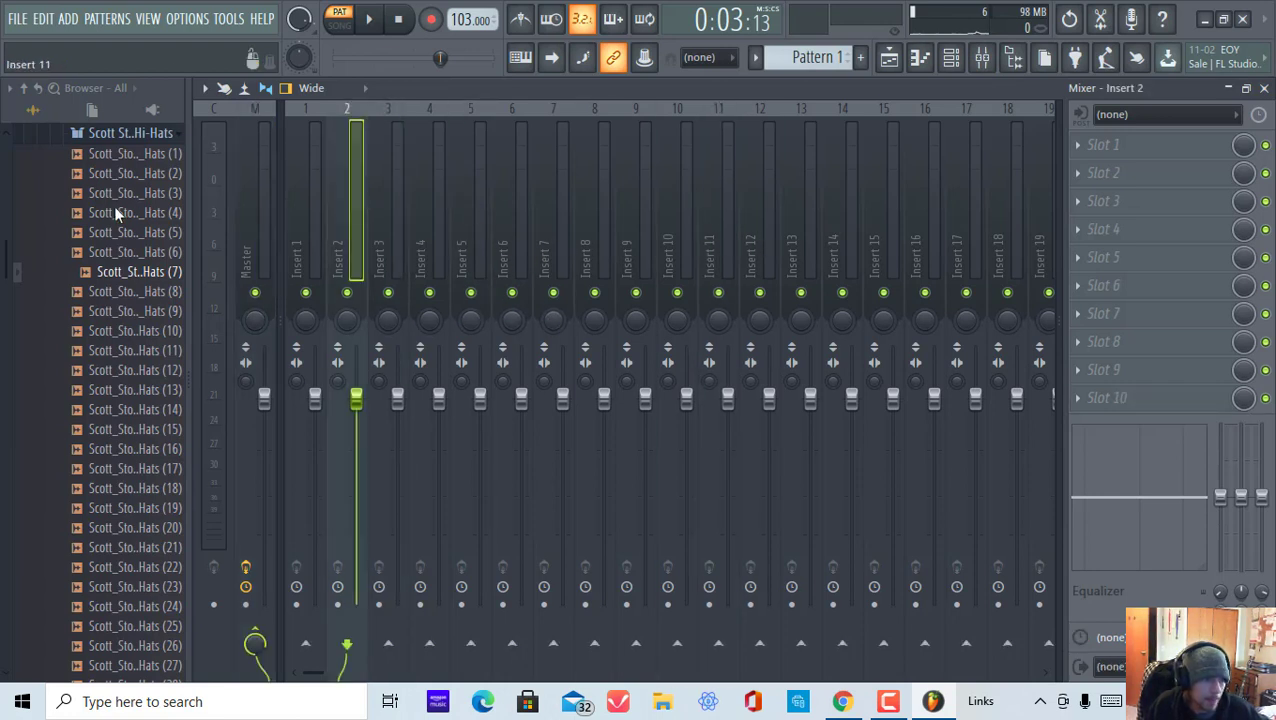
left_click(251, 208)
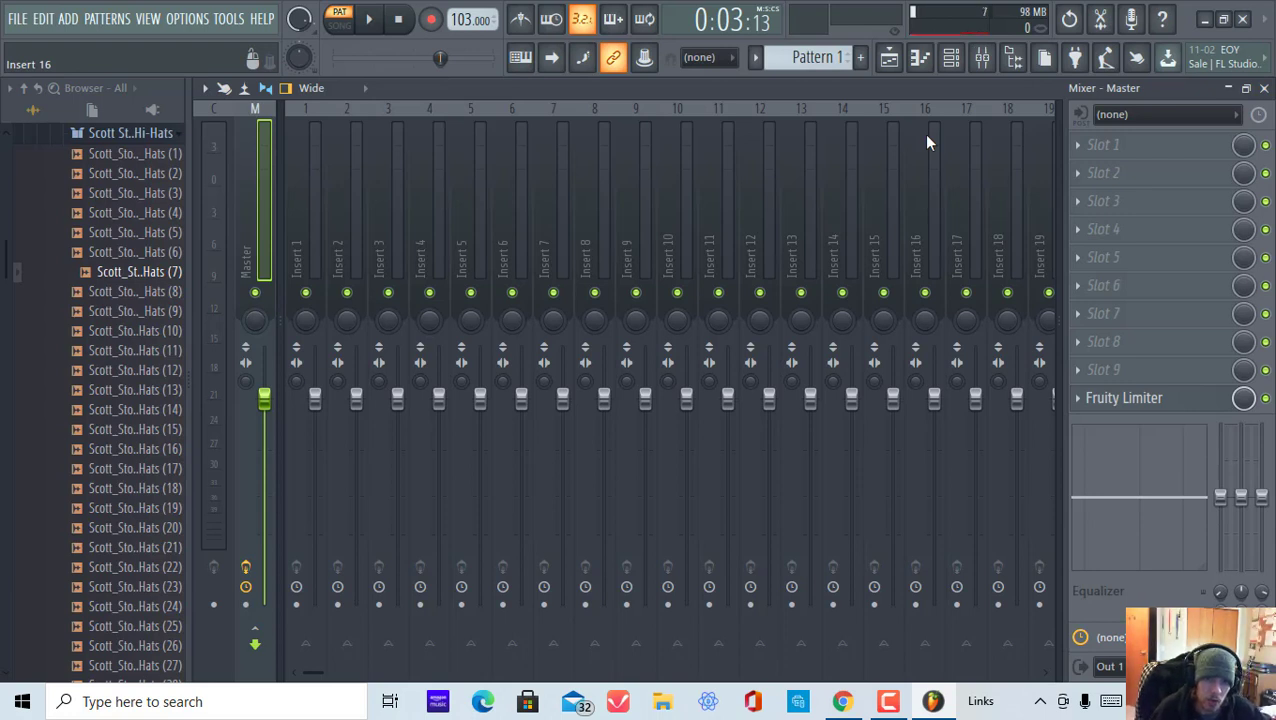
Step: Open the volume event editor of mixer track Insert 3, maximize it, and close it
left_click(406, 466)
right_click(397, 398)
left_click(414, 440)
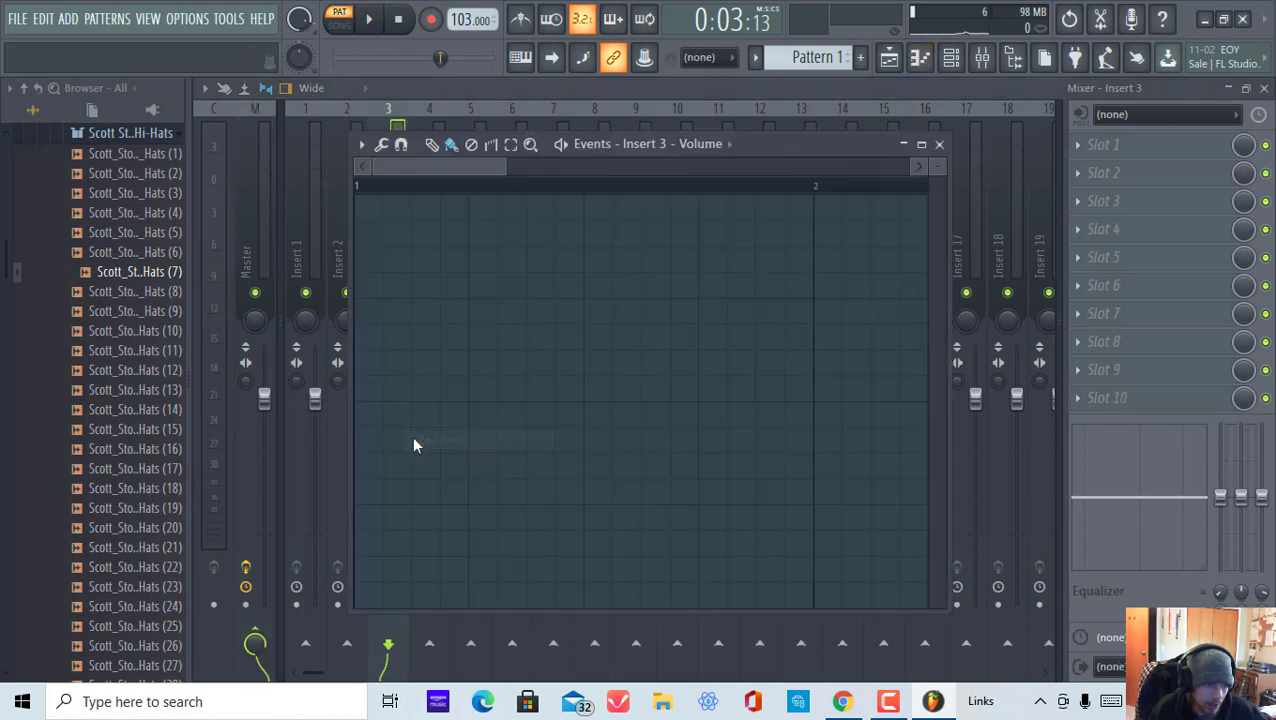
left_click(921, 144)
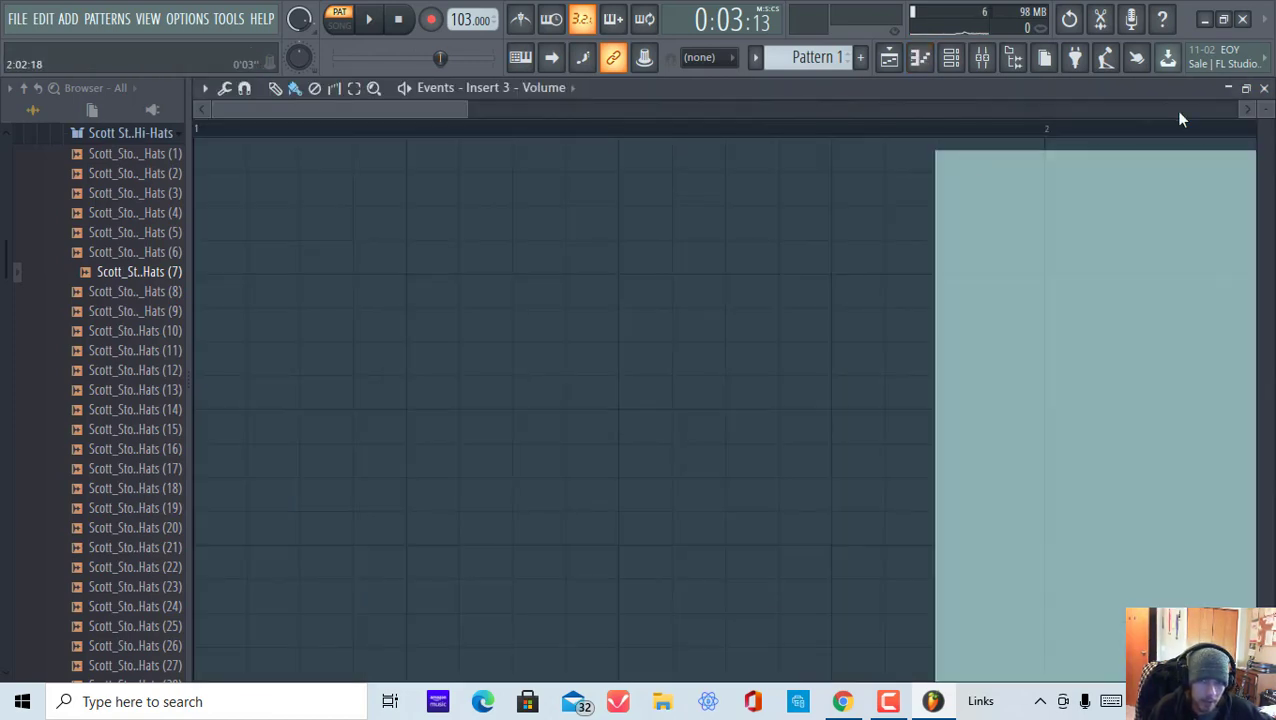
left_click(1264, 88)
right_click(397, 432)
left_click(413, 407)
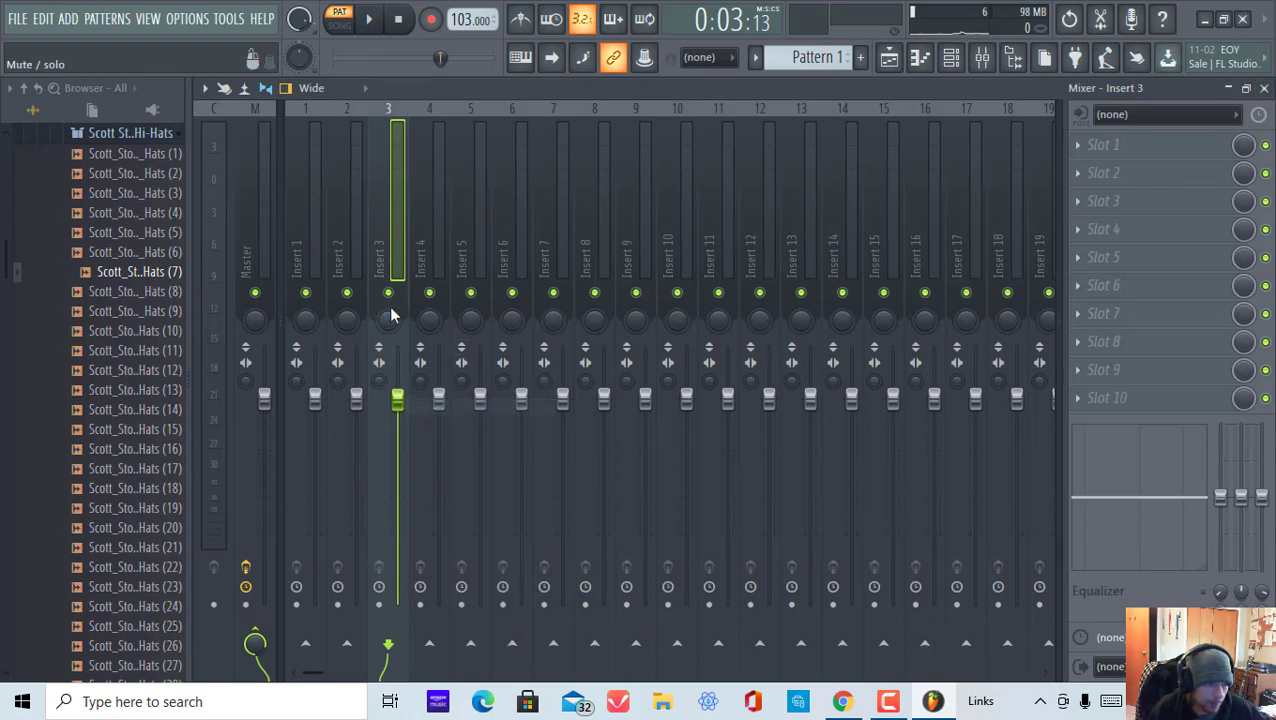
Step: Try the panning and stereo separation knobs of mixer track Insert 3, and reset both to their defaults
left_click_drag(396, 333, 379, 400)
right_click(389, 318)
left_click(413, 327)
right_click(376, 381)
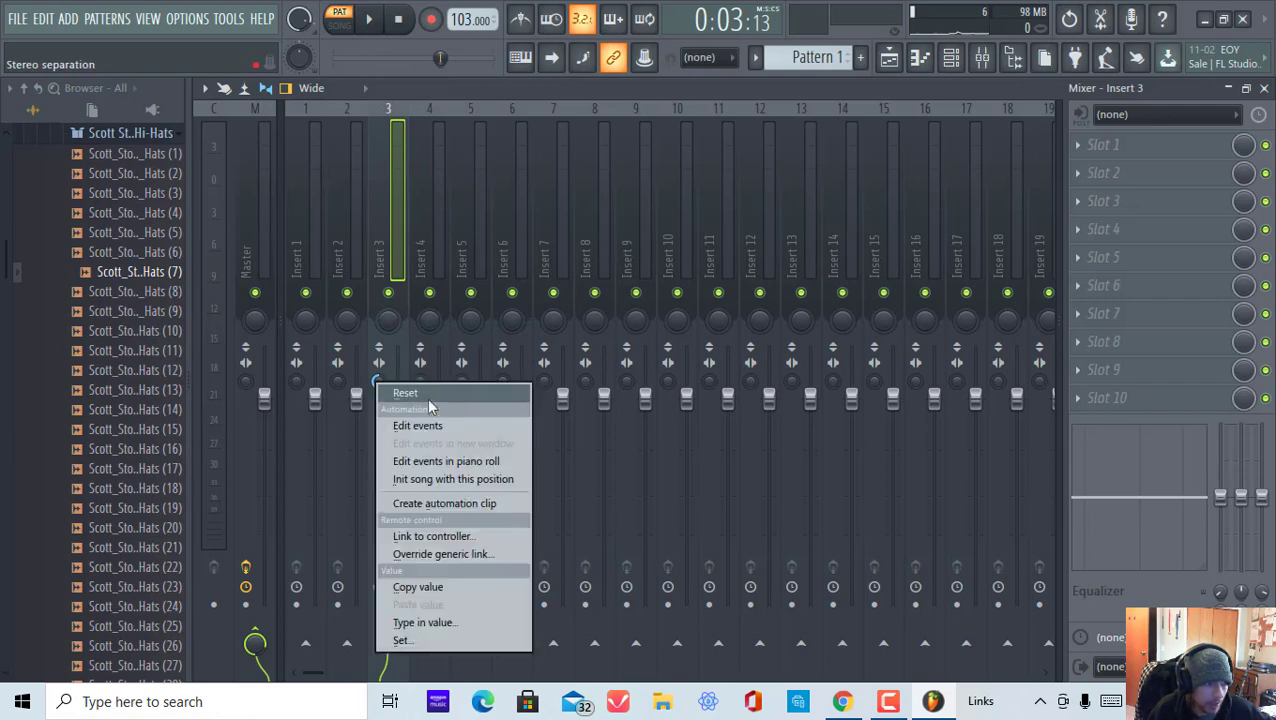
left_click(398, 386)
Step: View the effect plugins available for slot 1 of mixer track Insert 3, and dismiss the list
left_click(1097, 157)
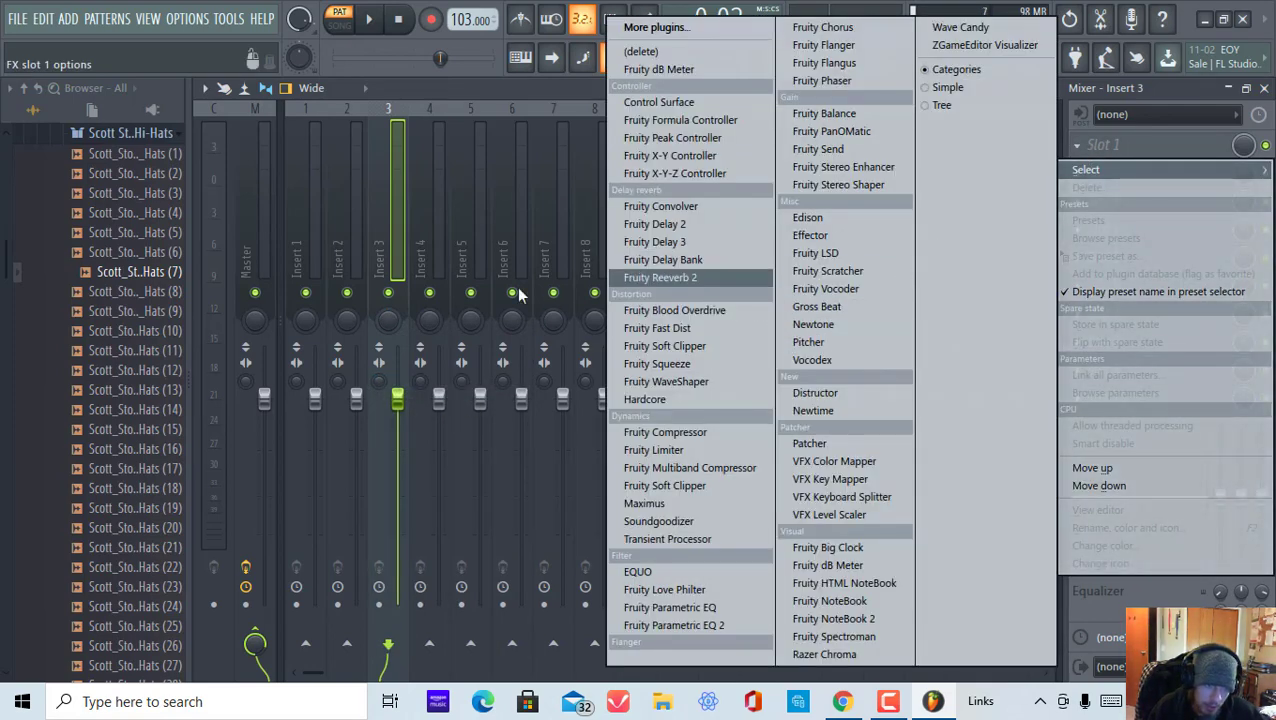
left_click(525, 222)
Step: Select the Insert 1, Current and Master mixer tracks in turn, and return to Insert 3
left_click(306, 220)
left_click(222, 220)
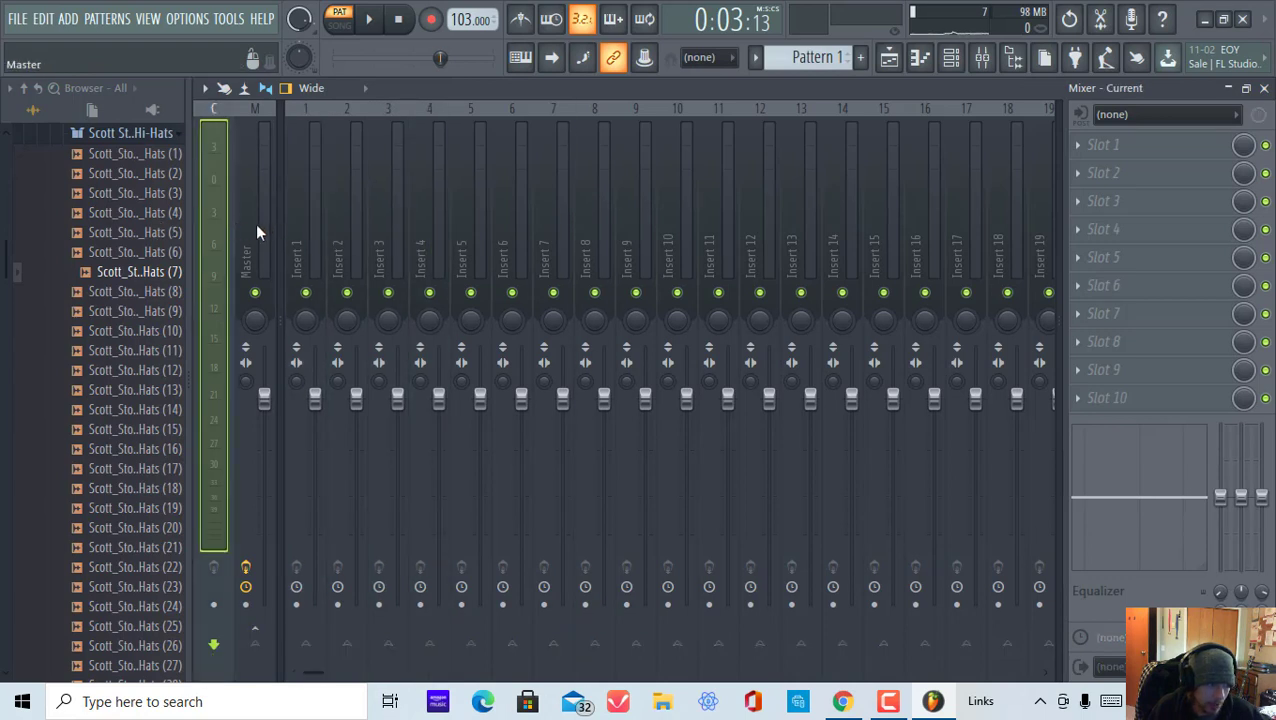
left_click(256, 232)
left_click(318, 220)
left_click(396, 230)
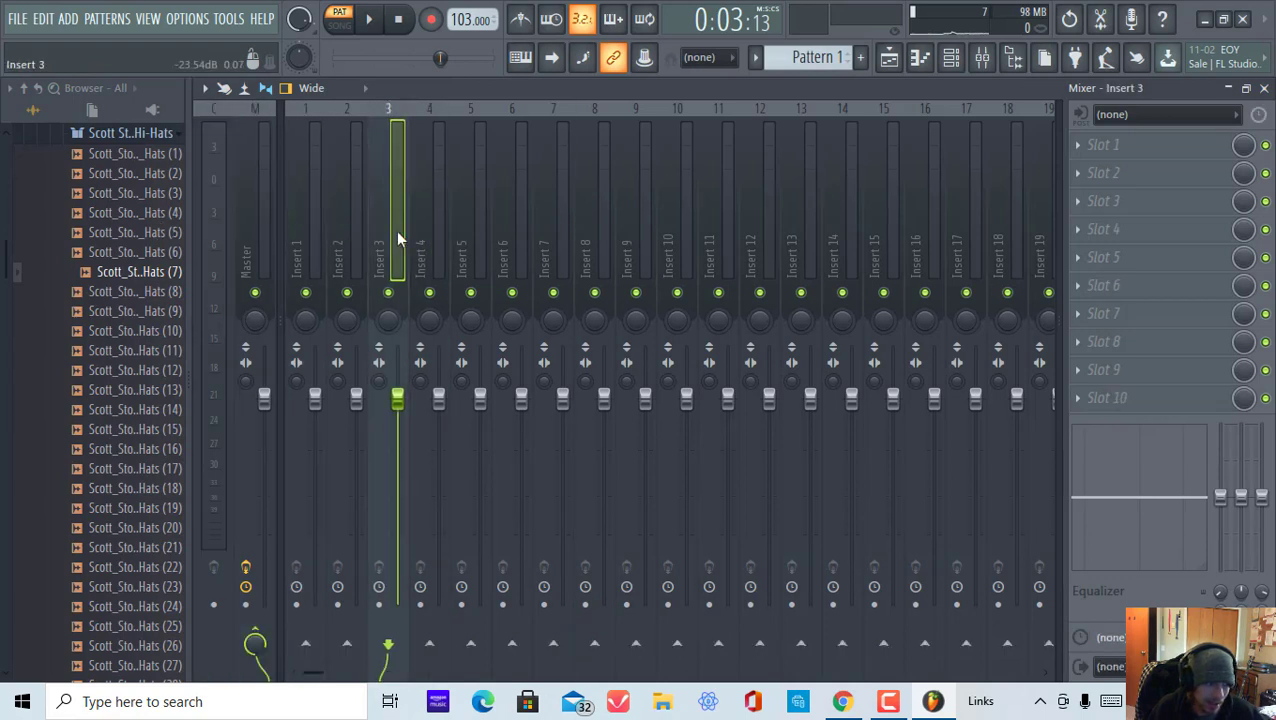
Step: Hide and show the browser twice, leaving it visible
left_click(1014, 66)
left_click(1014, 66)
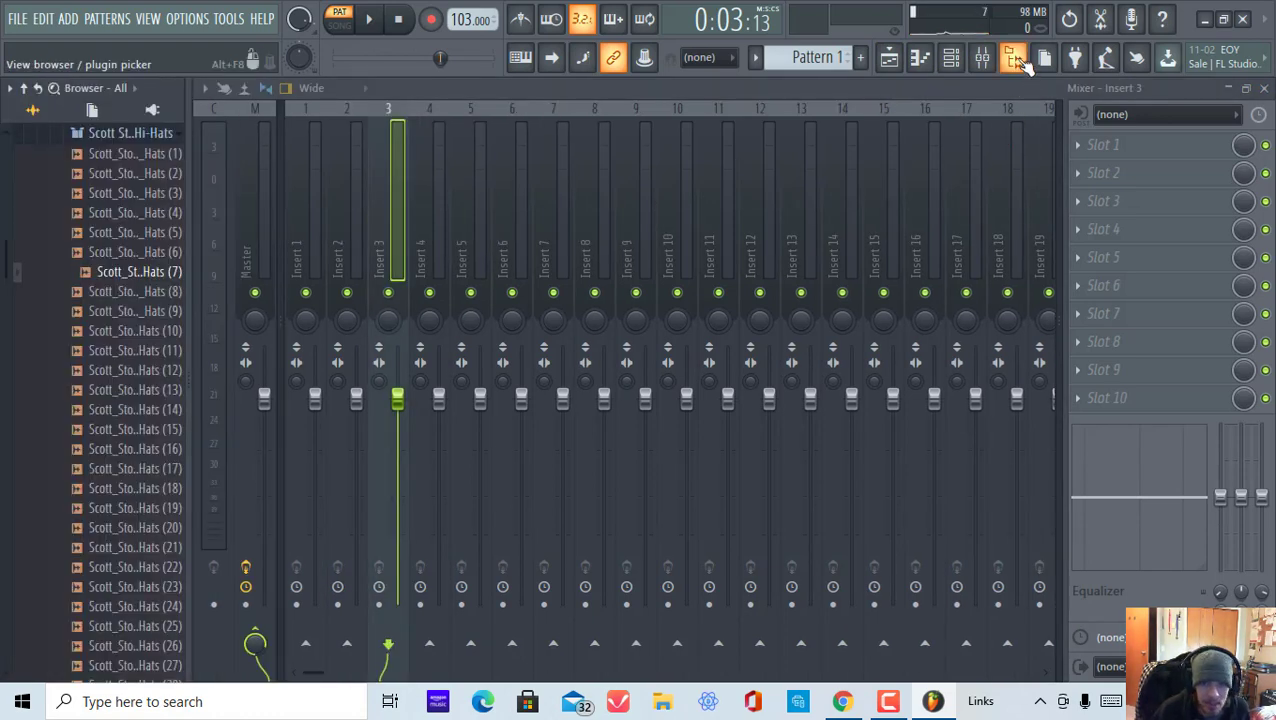
left_click(1014, 64)
left_click(1014, 64)
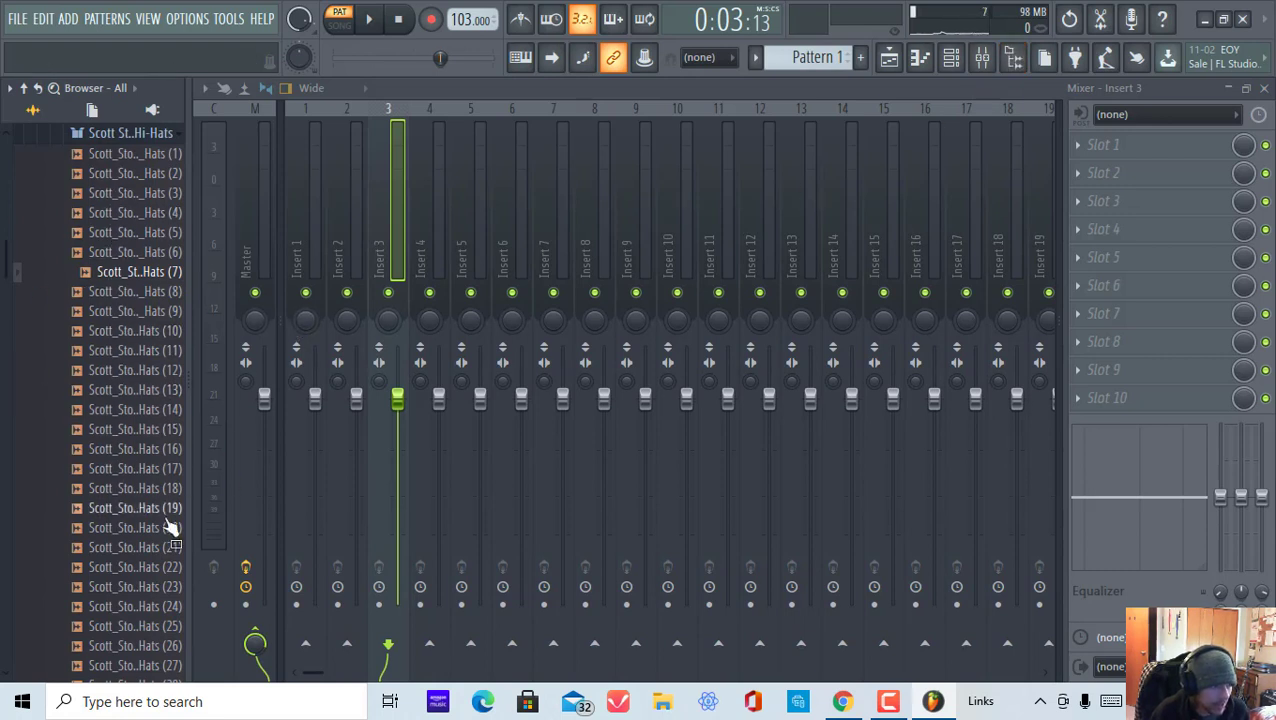
Step: Collapse the Scott Storch Hi-Hats folder and its parent drum kit folder in the browser
scroll(5, 289, "up", 5)
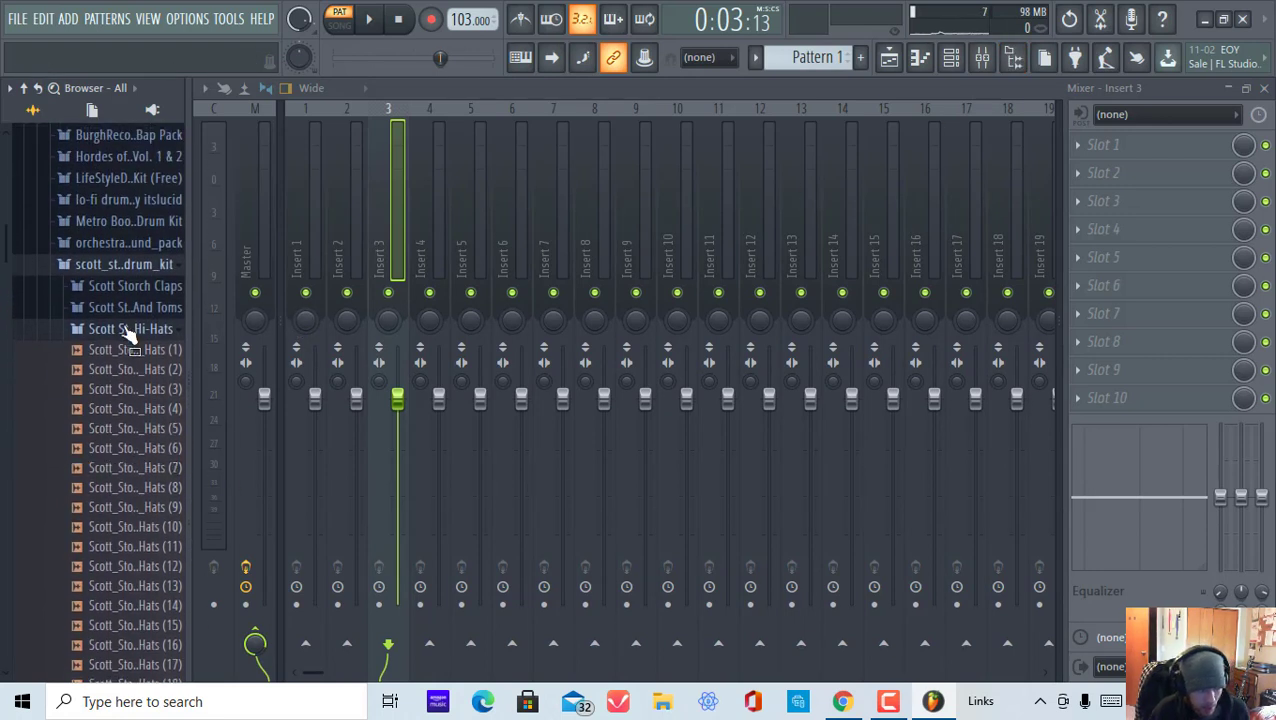
left_click(128, 330)
left_click(150, 268)
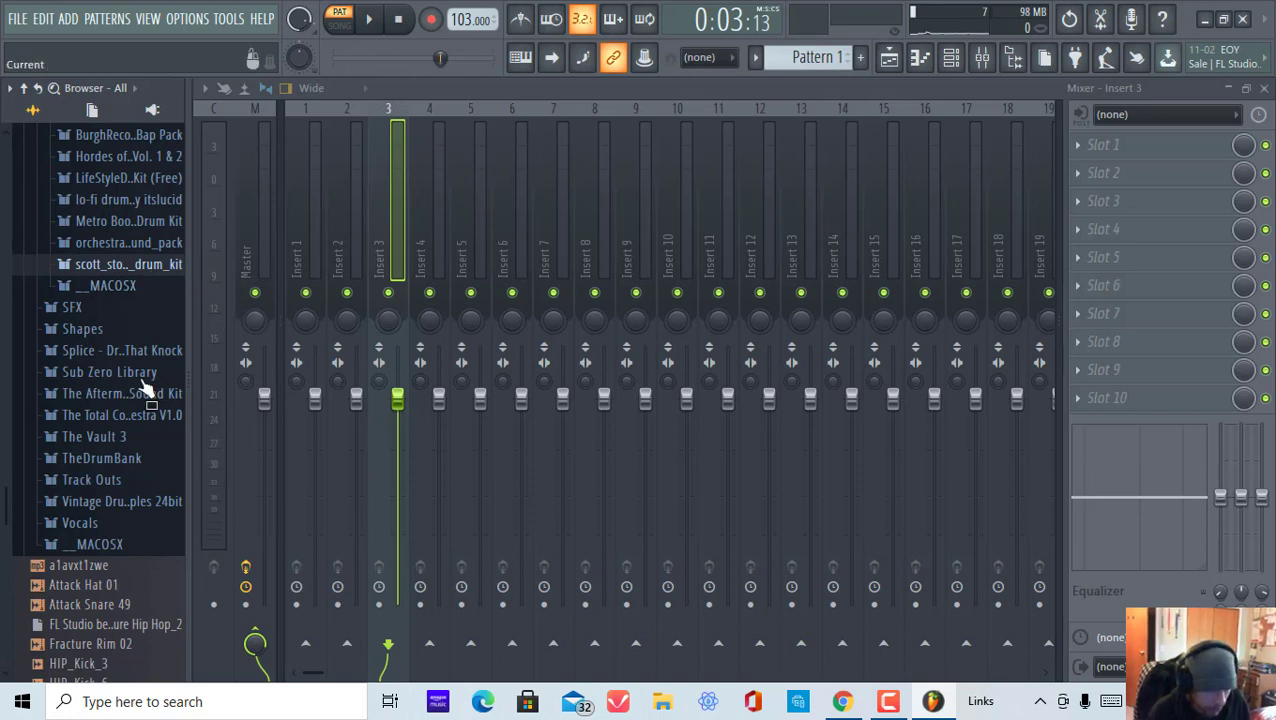
Step: Collapse the SAMPLE PACKS folder and the nested Packs folder, and look over the browser's top-level folders
left_click_drag(0, 488, 8, 386)
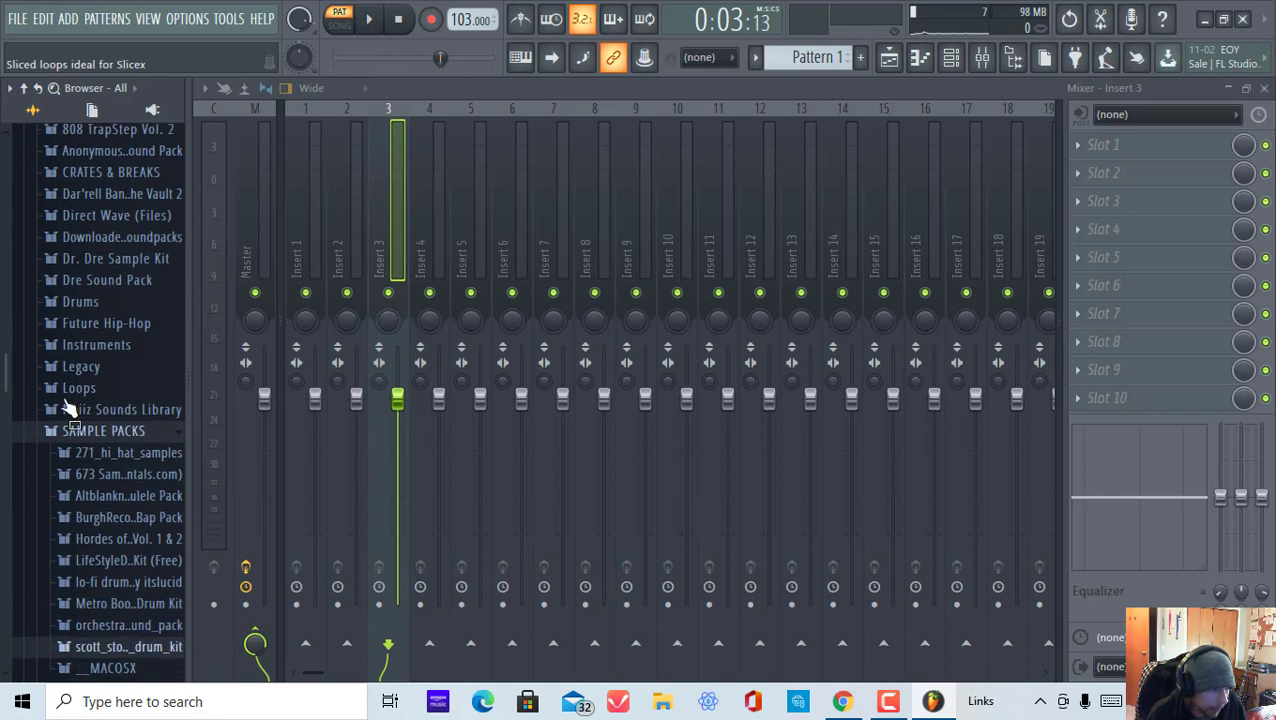
left_click(161, 431)
left_click_drag(2, 456, 6, 330)
left_click(168, 265)
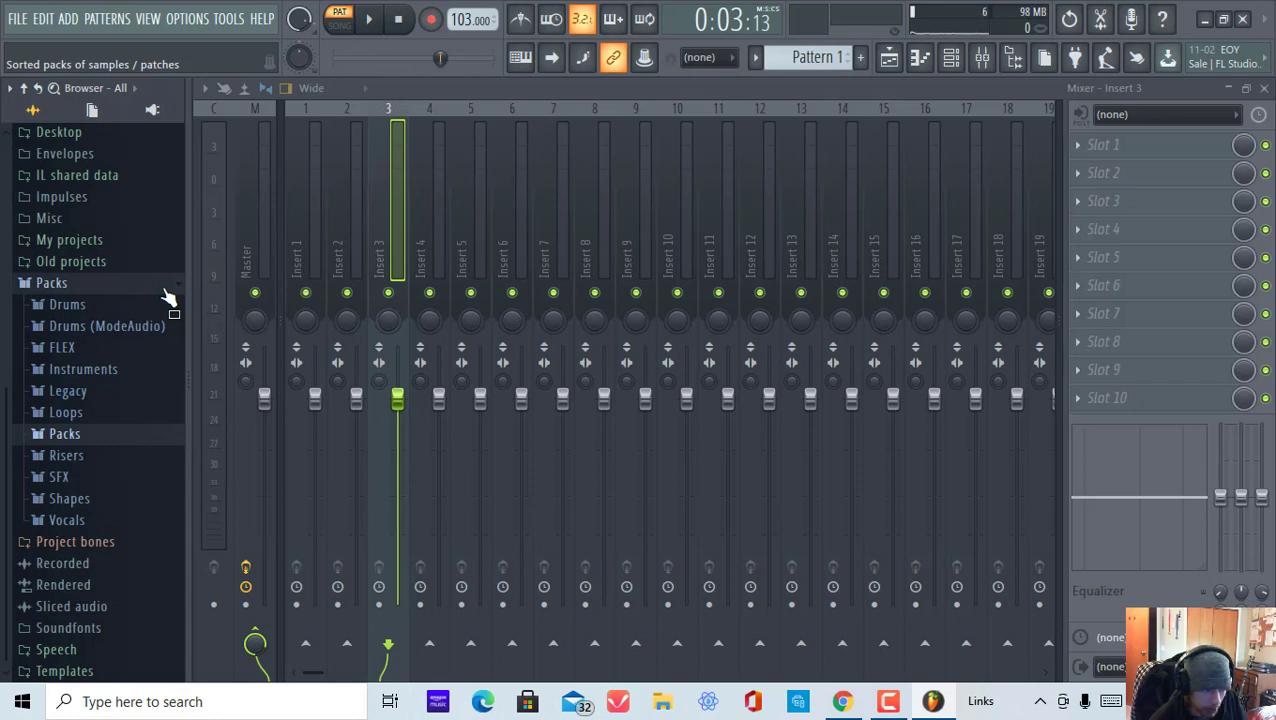
scroll(166, 302, "up", 5)
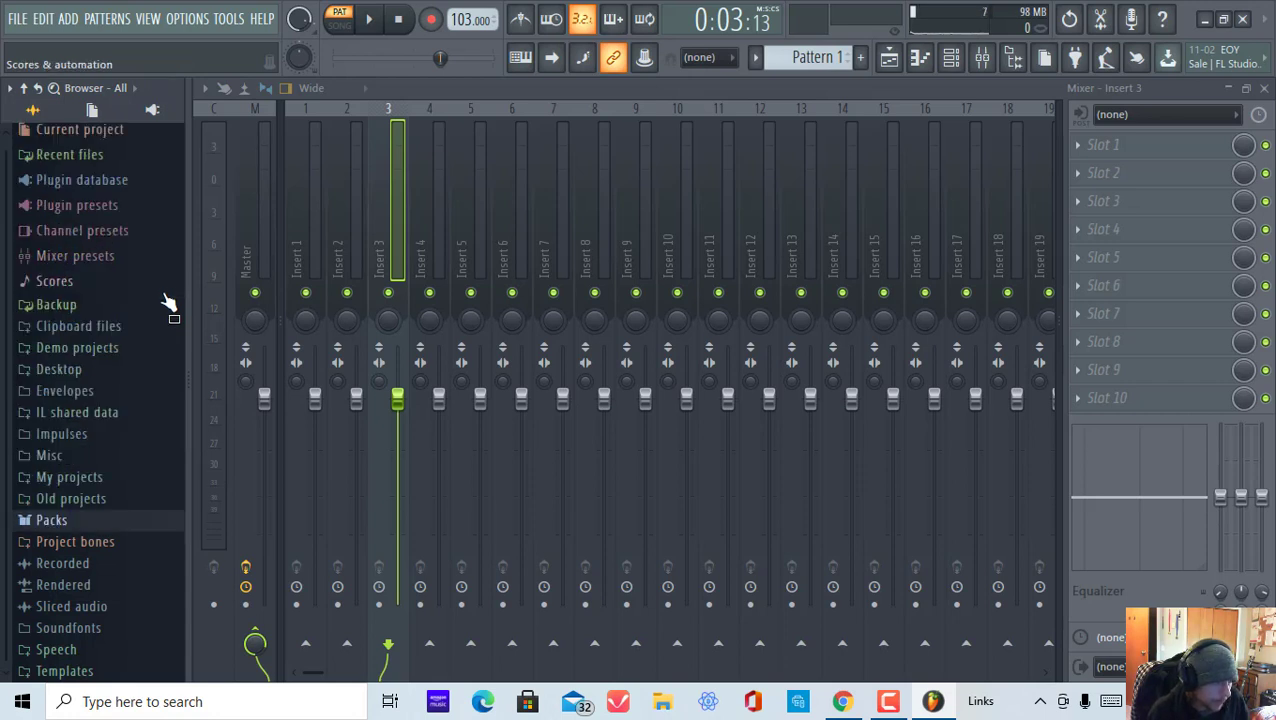
left_click_drag(3, 346, 3, 527)
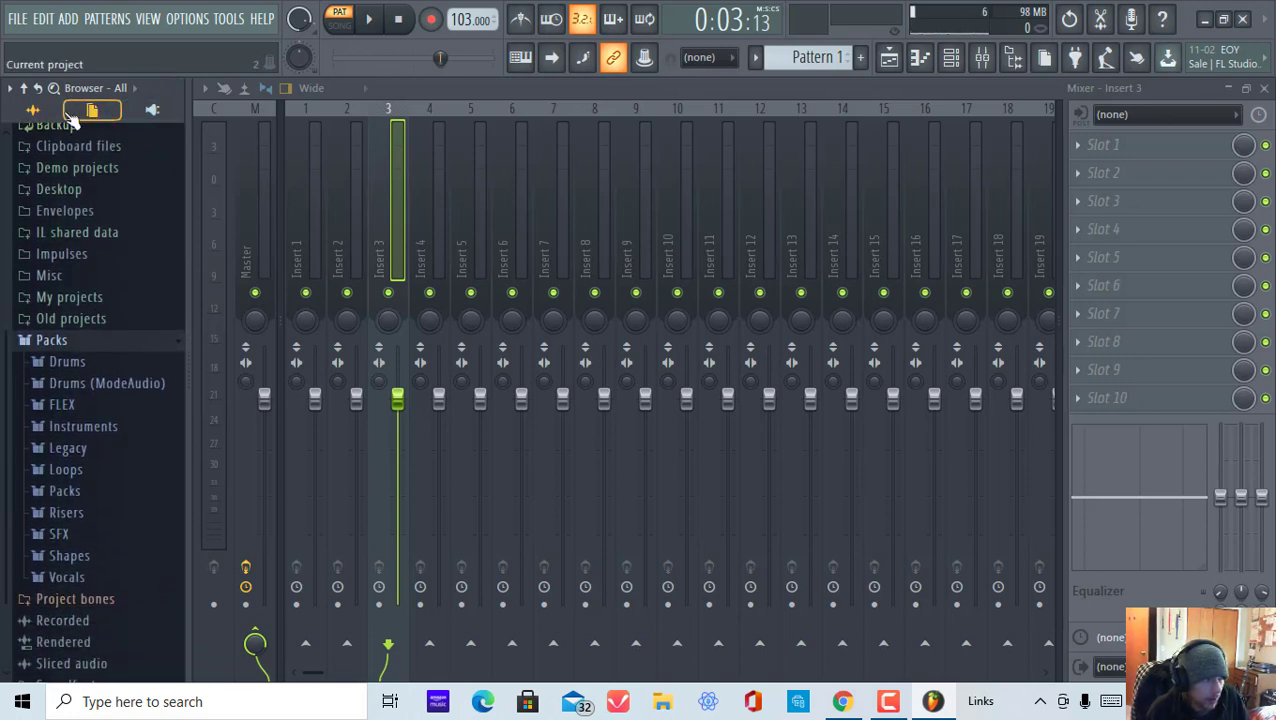
Step: View the browser's current project and plugin database sections, expand and collapse Effects, and return to the full browser listing
left_click(97, 113)
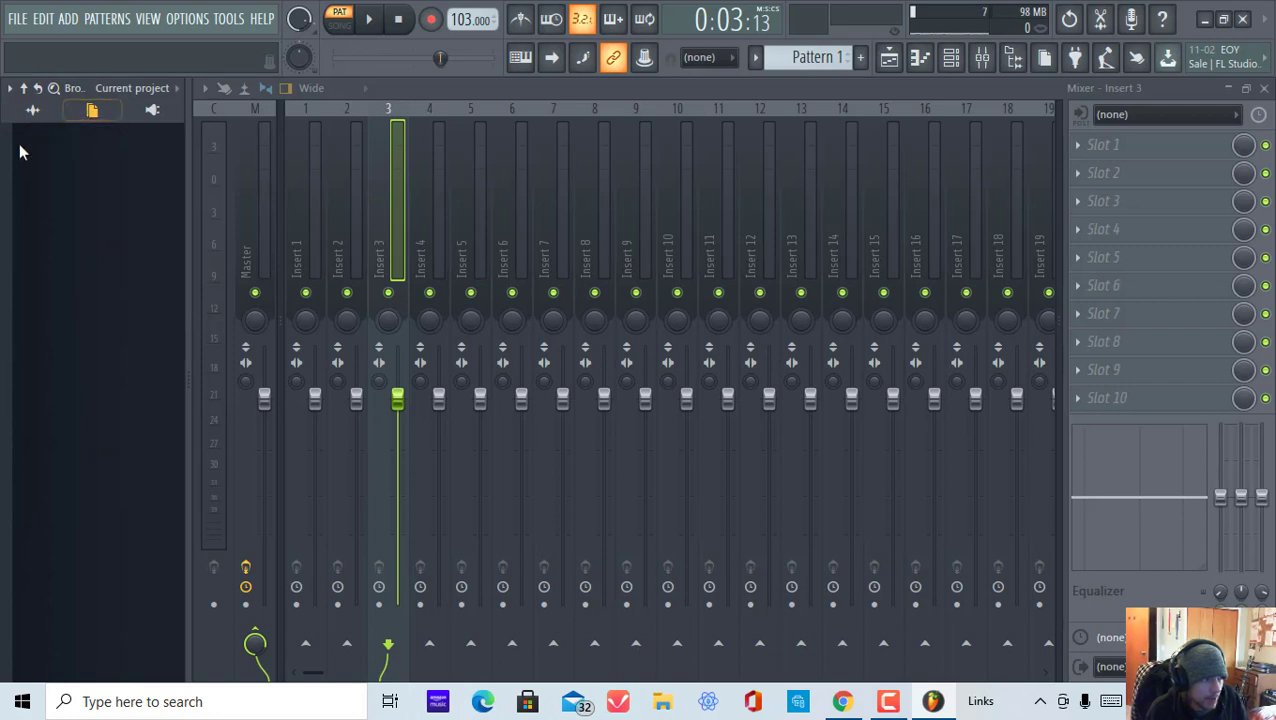
left_click(153, 111)
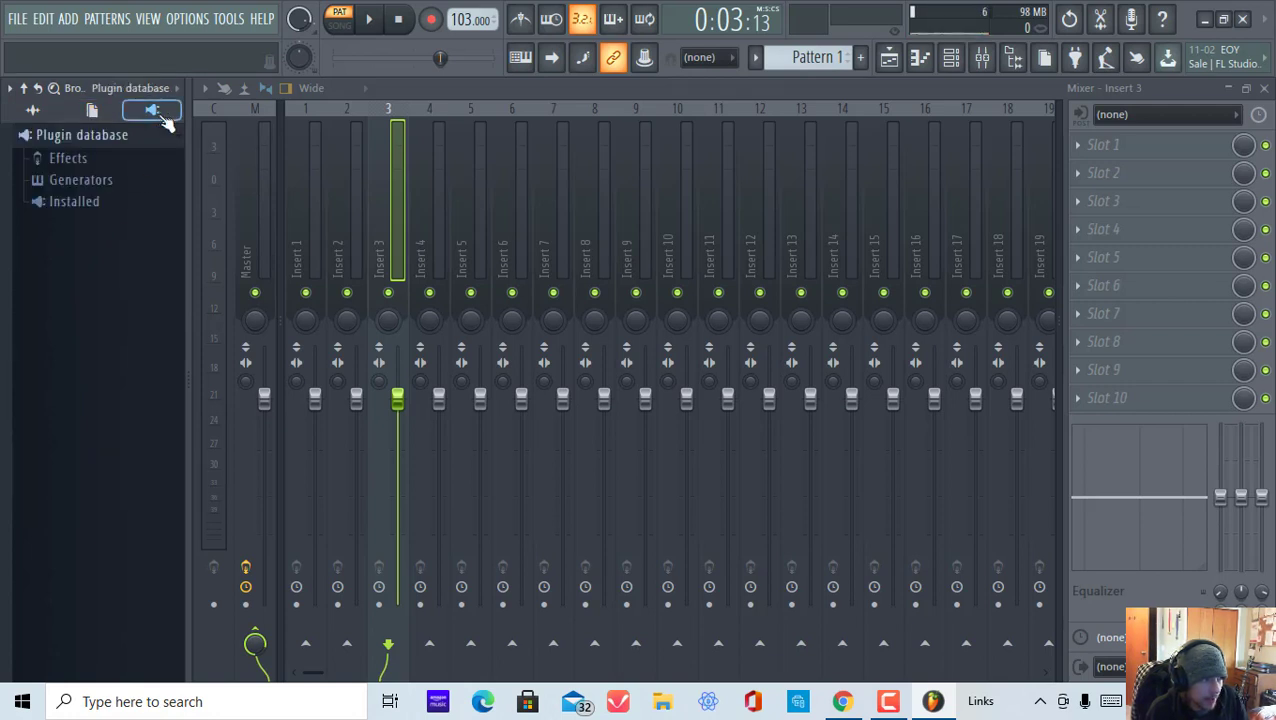
left_click(112, 164)
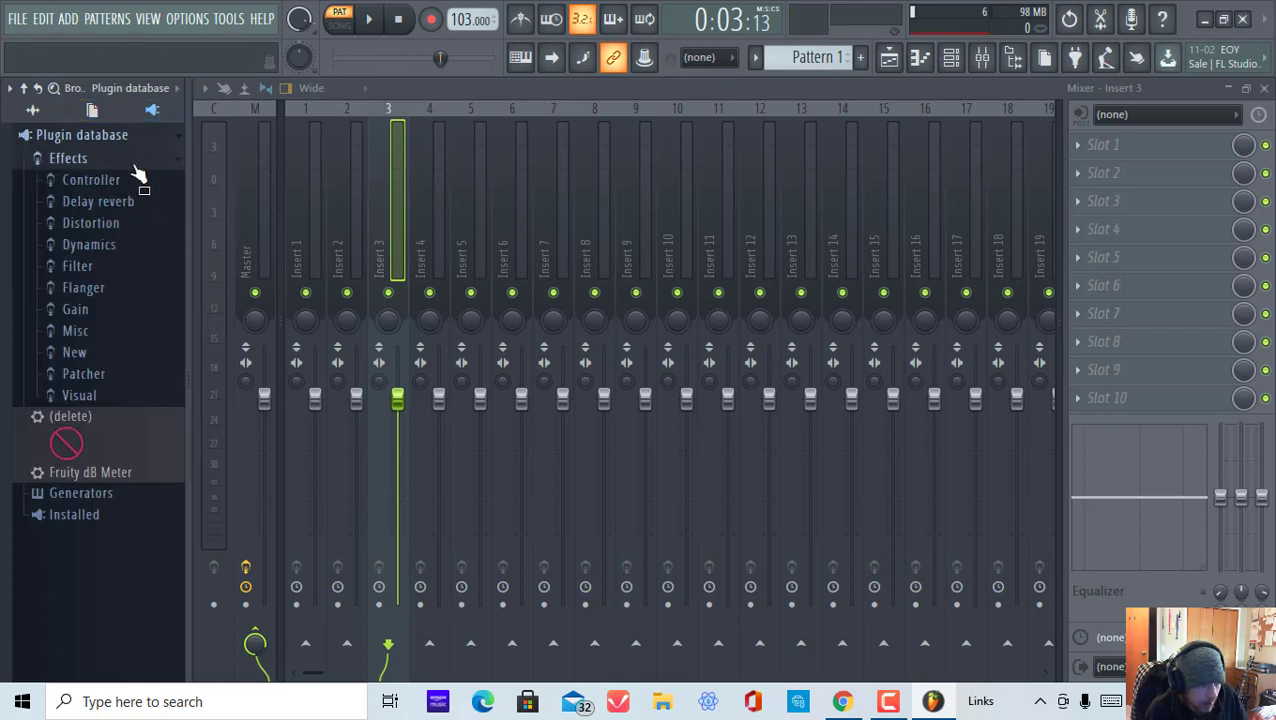
left_click(135, 160)
left_click(32, 111)
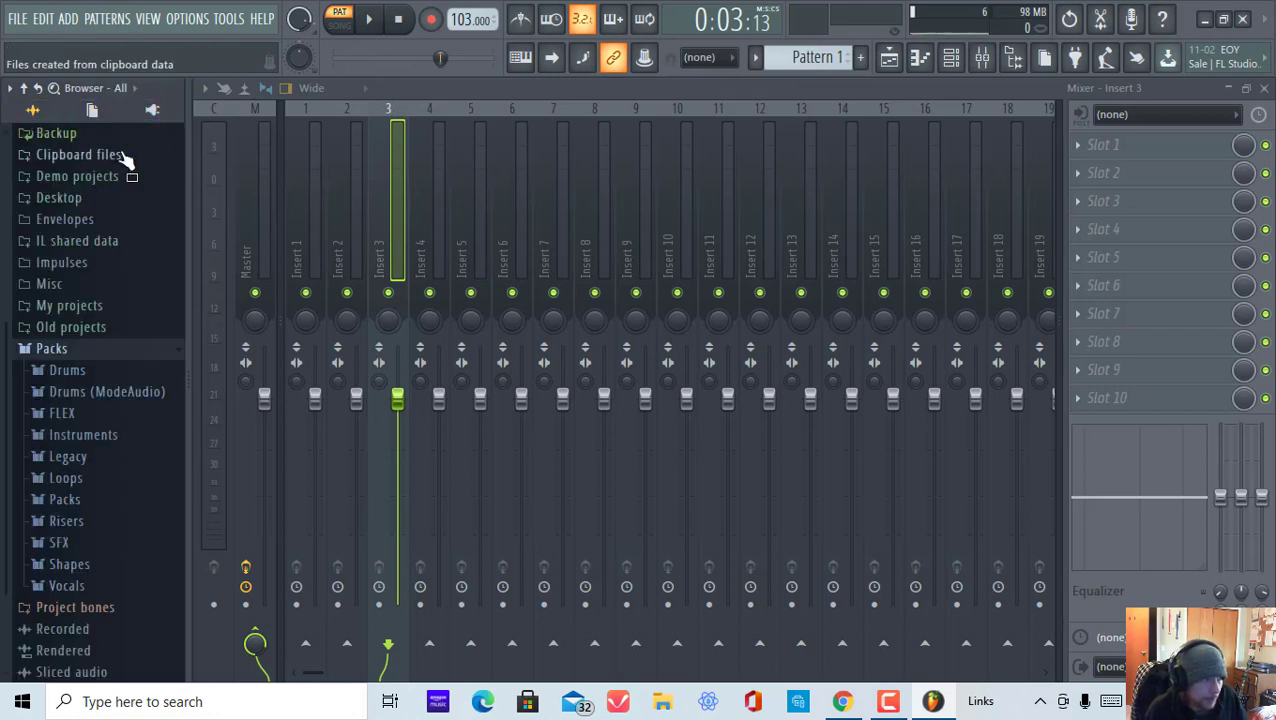
scroll(18, 365, "up", 1)
scroll(18, 368, "down", 1)
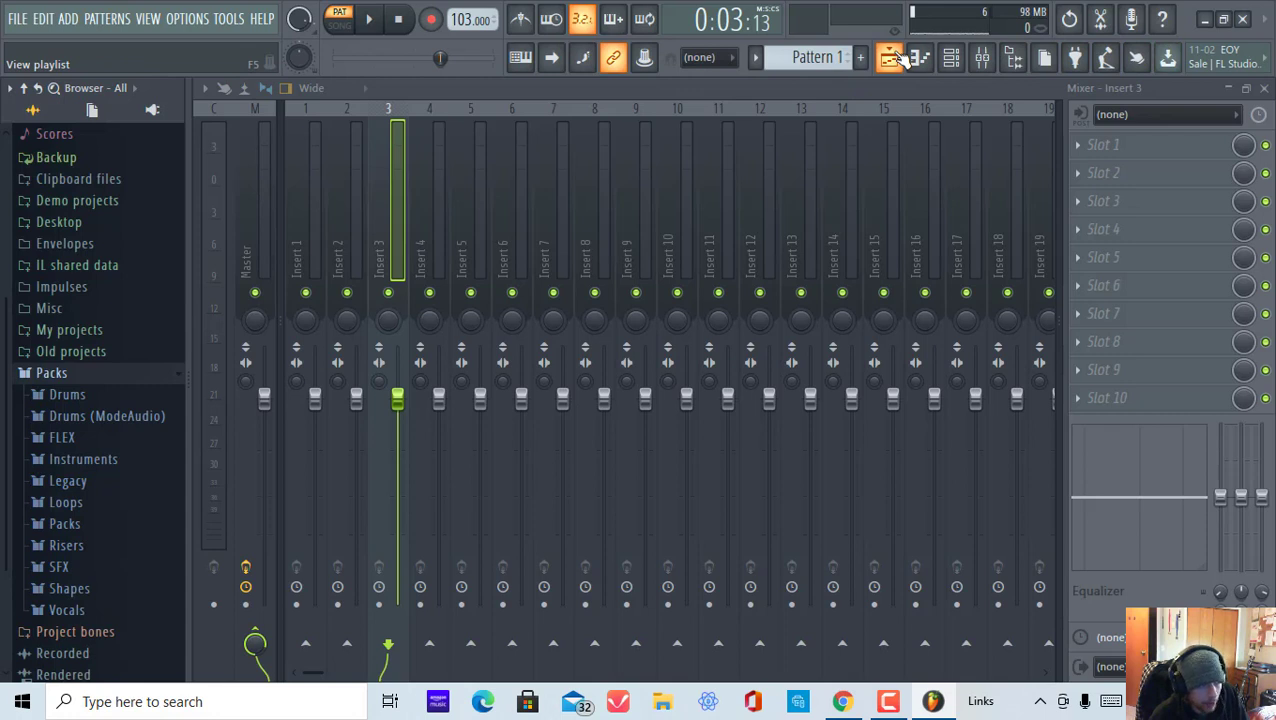
Step: Restore the program window to a smaller size and maximize it again
double_click(69, 52)
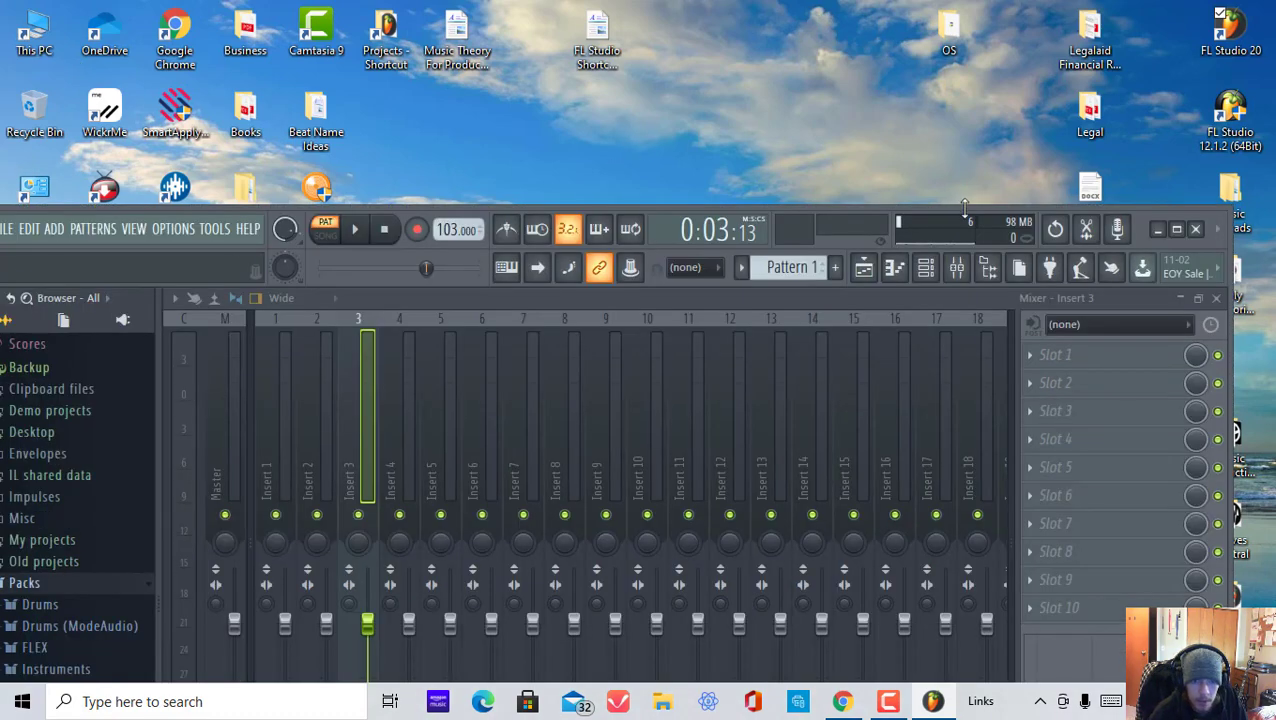
left_click(1177, 229)
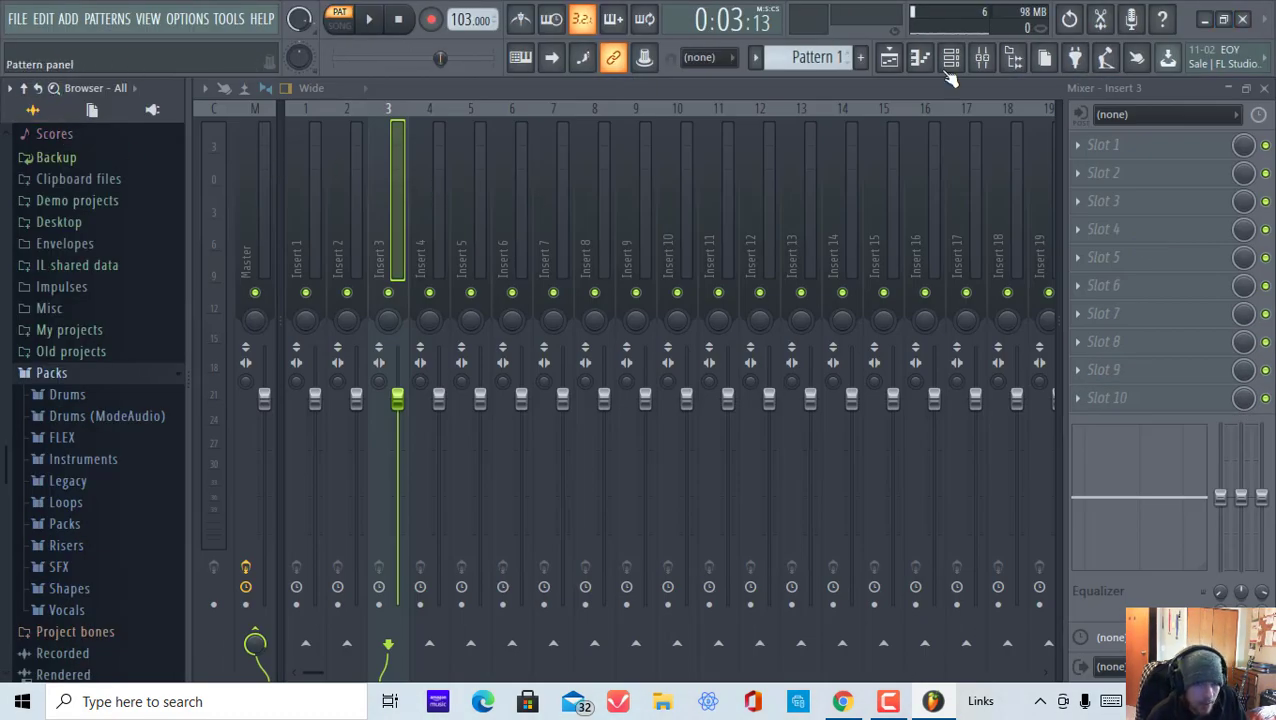
Step: Show the playlist and open the channel rack over it
left_click(888, 57)
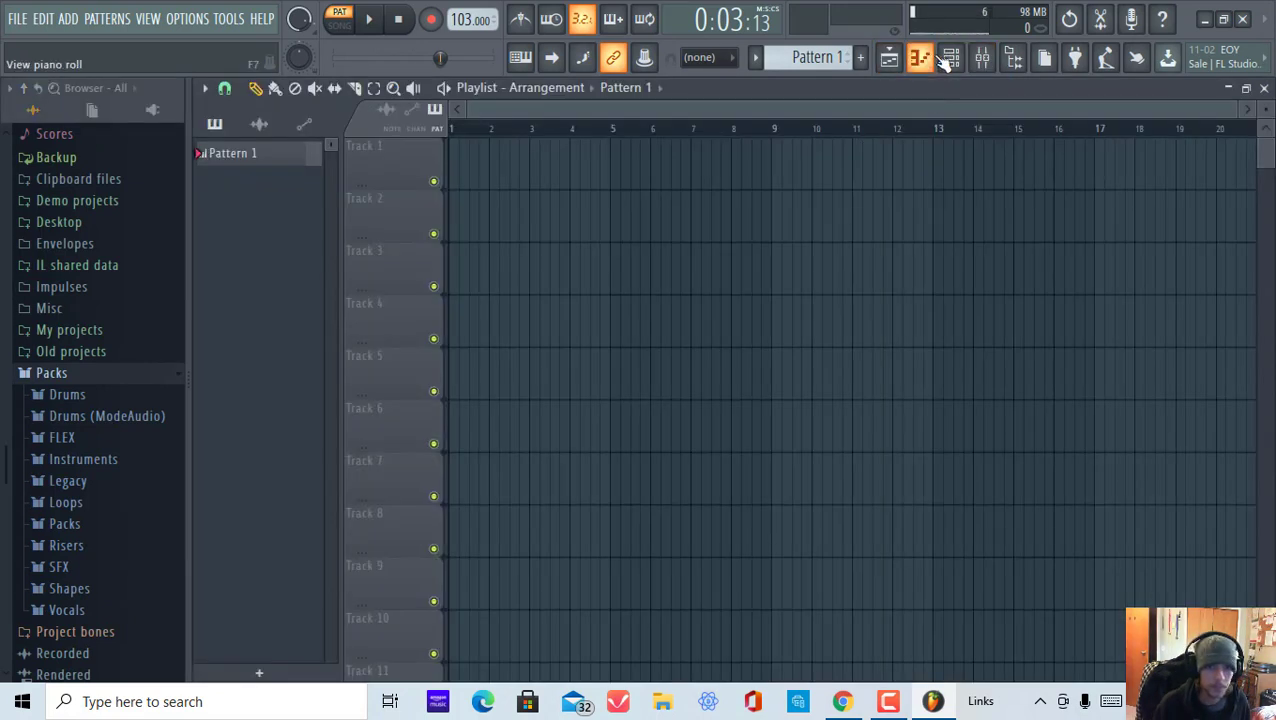
left_click(951, 57)
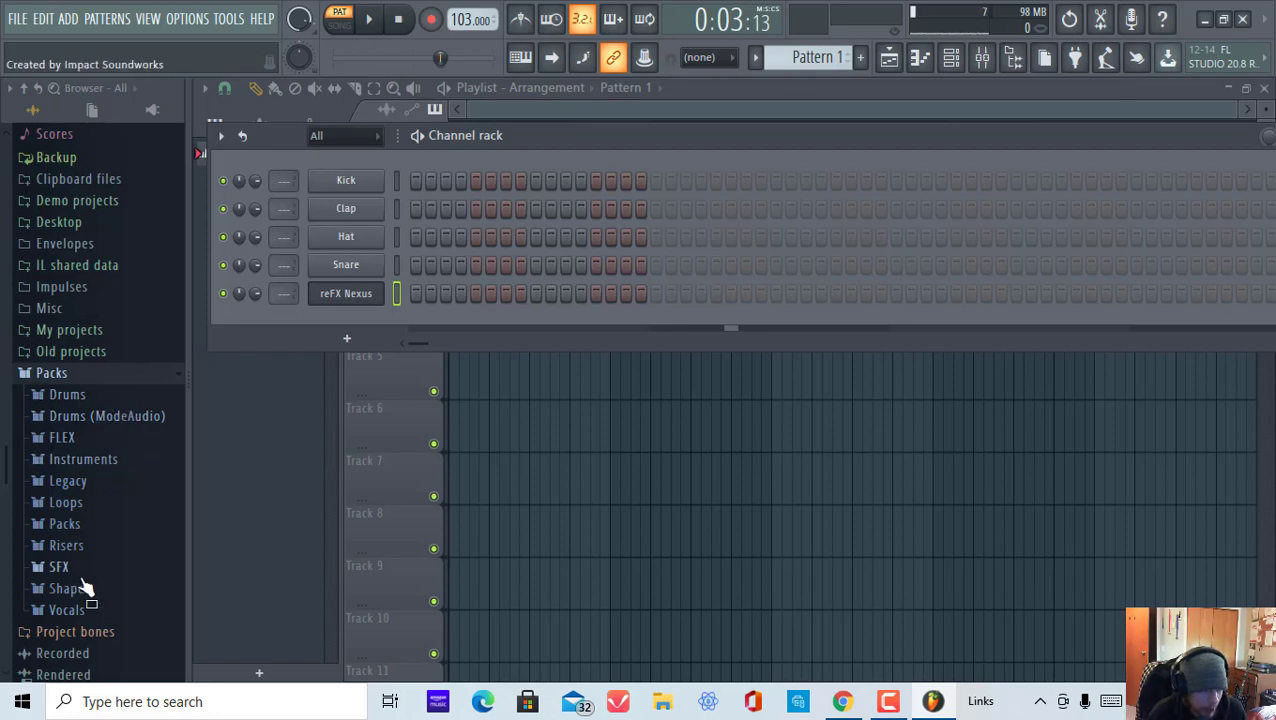
Step: Expand the nested Packs folder, SAMPLE PACKS and the Scott Storch drum kit in the browser, and open its snare drums folder
left_click(112, 526)
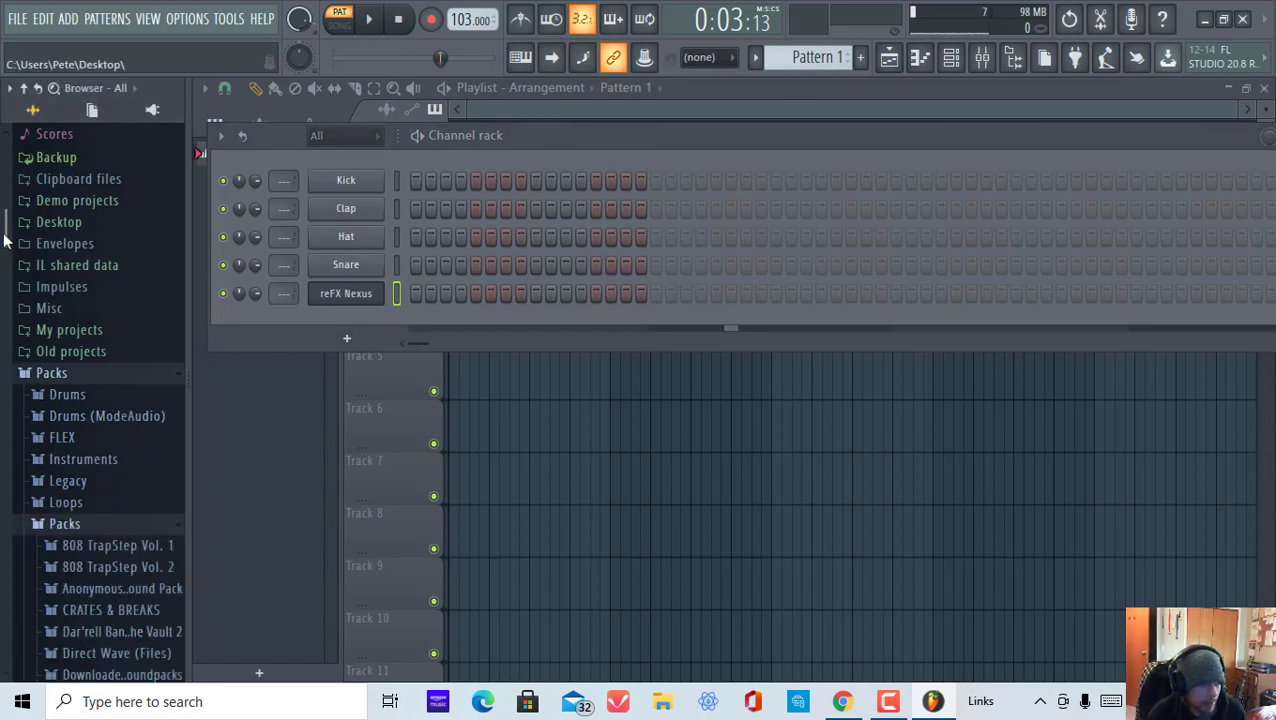
left_click_drag(5, 245, 4, 452)
left_click(72, 545)
left_click(164, 441)
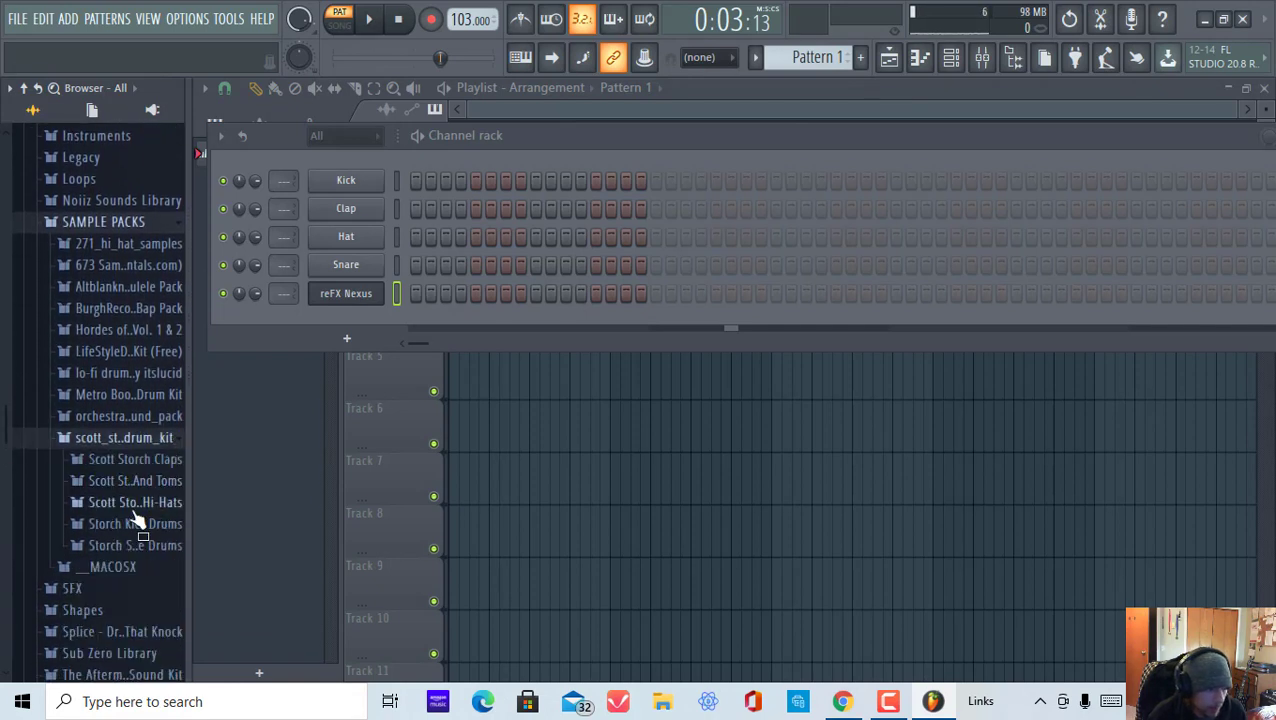
left_click(135, 545)
Step: Preview several snare samples and load Scott_Storch_Snare_Drums (5) onto the Snare channel
left_click_drag(5, 240, 5, 274)
left_click(117, 197)
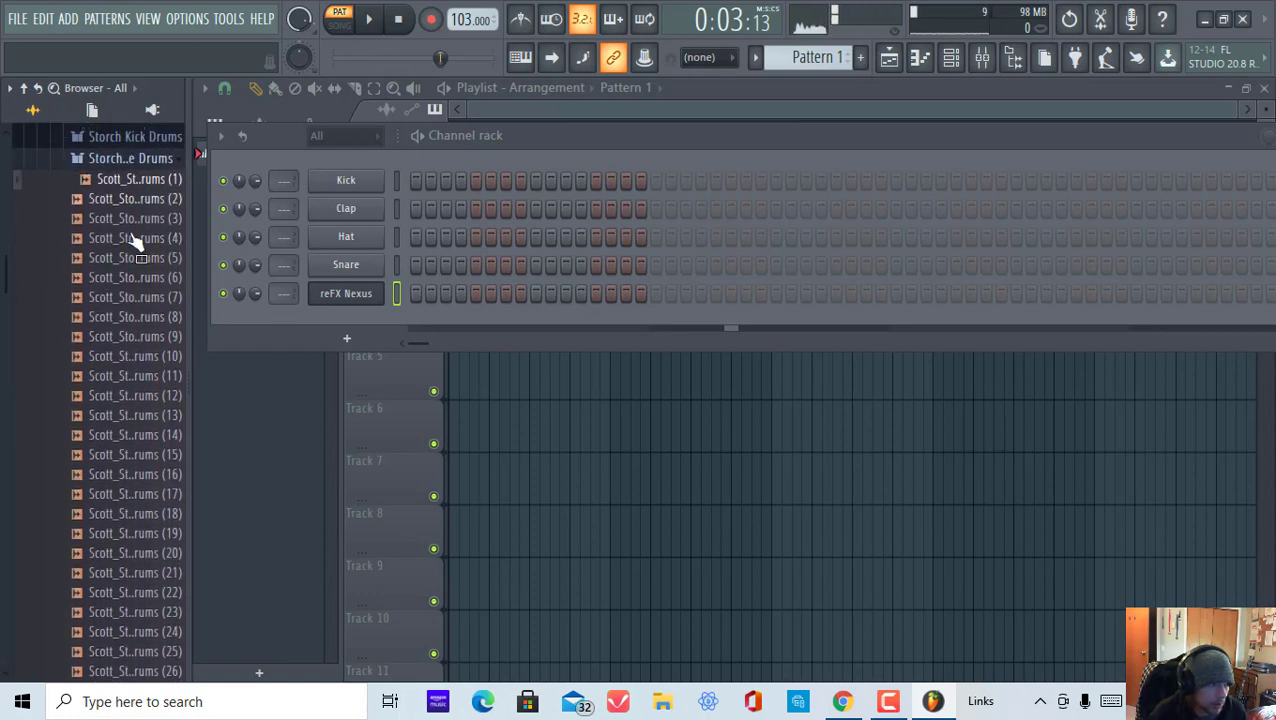
left_click(134, 217)
left_click(134, 257)
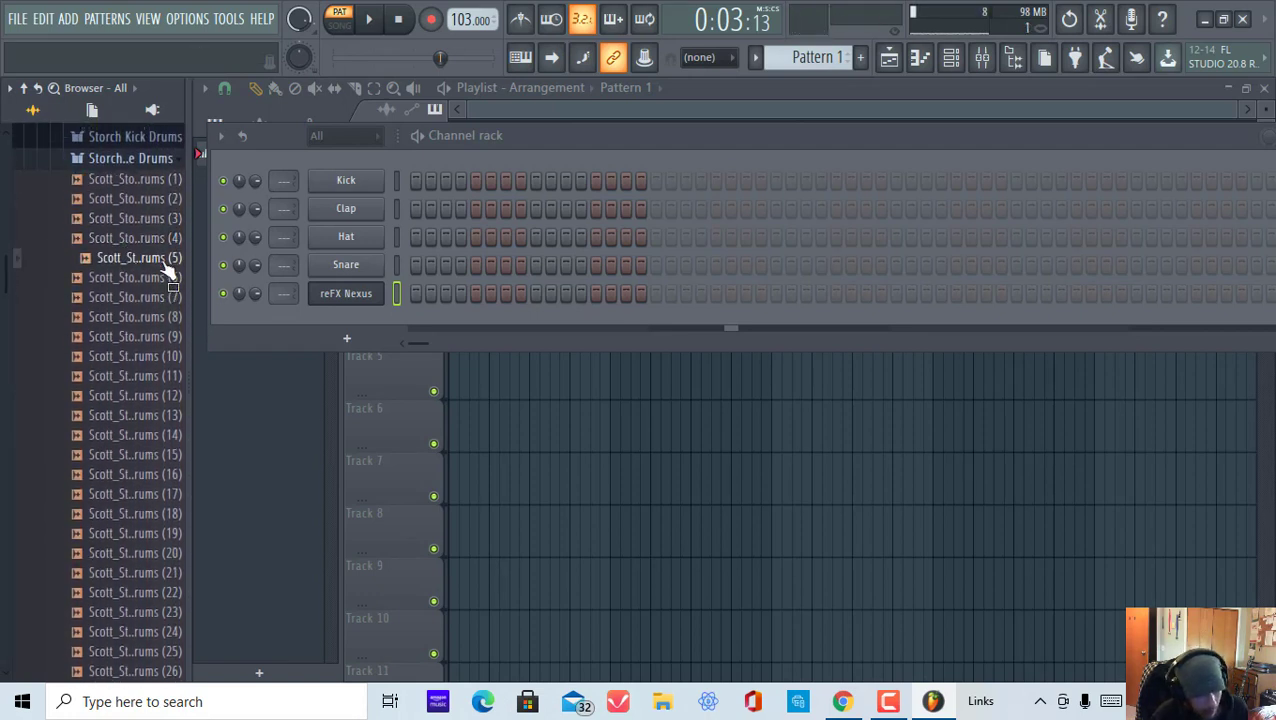
left_click_drag(160, 265, 356, 265)
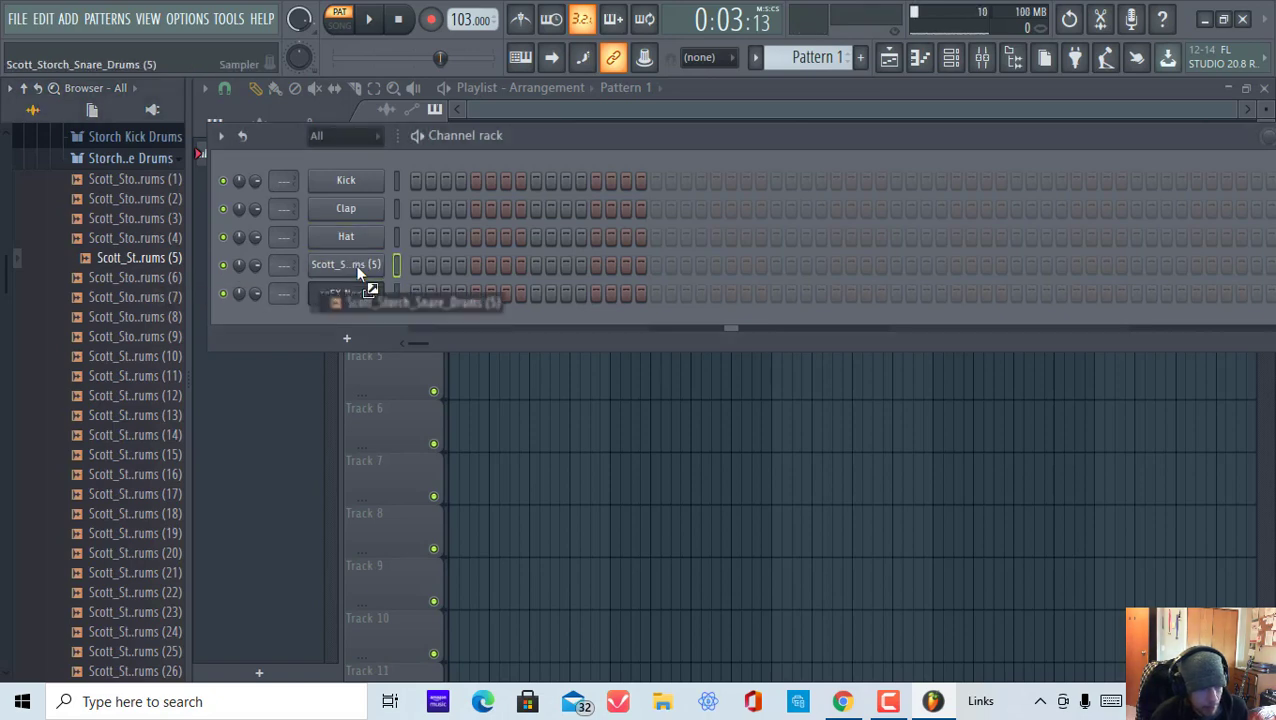
Step: Open the Storch Kick Drums folder, preview kick sample (5), and load it onto the Kick channel
left_click(166, 162)
left_click(166, 162)
left_click(130, 240)
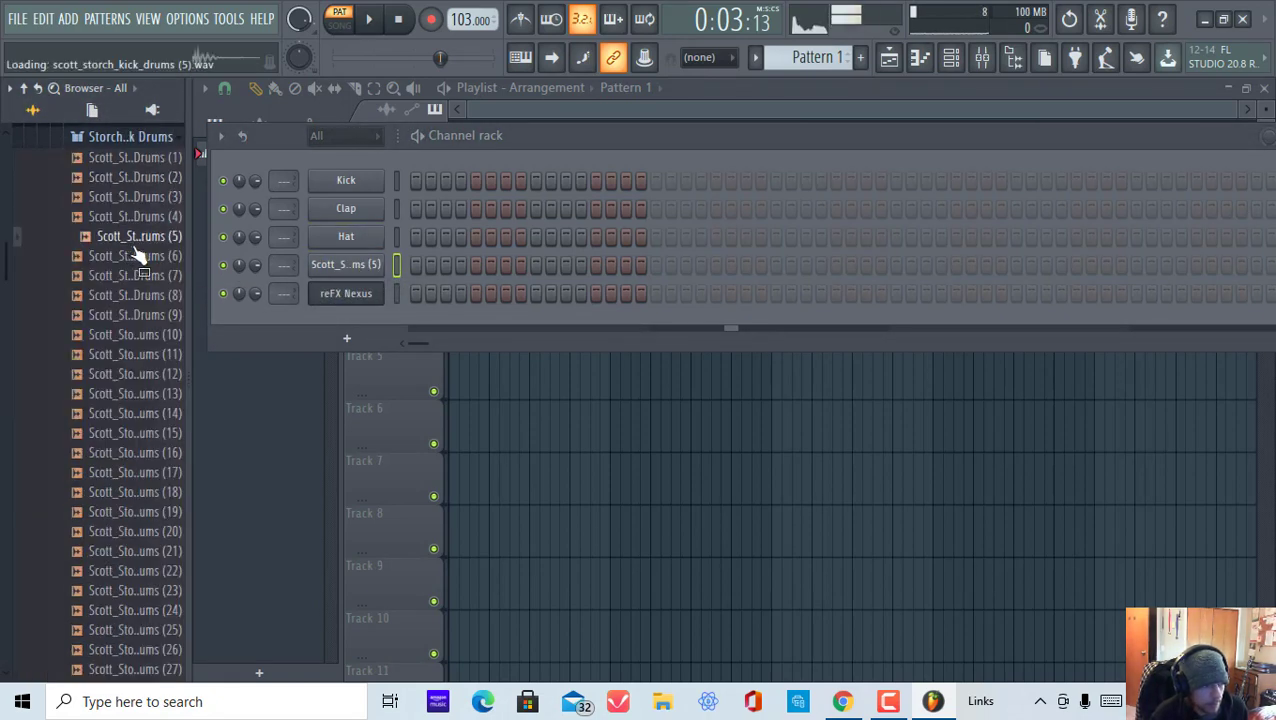
left_click_drag(140, 254, 348, 182)
Step: Collapse the kick drums folder and expand the Scott Storch Hi-Hats folder
left_click(150, 136)
scroll(3, 310, "up", 5)
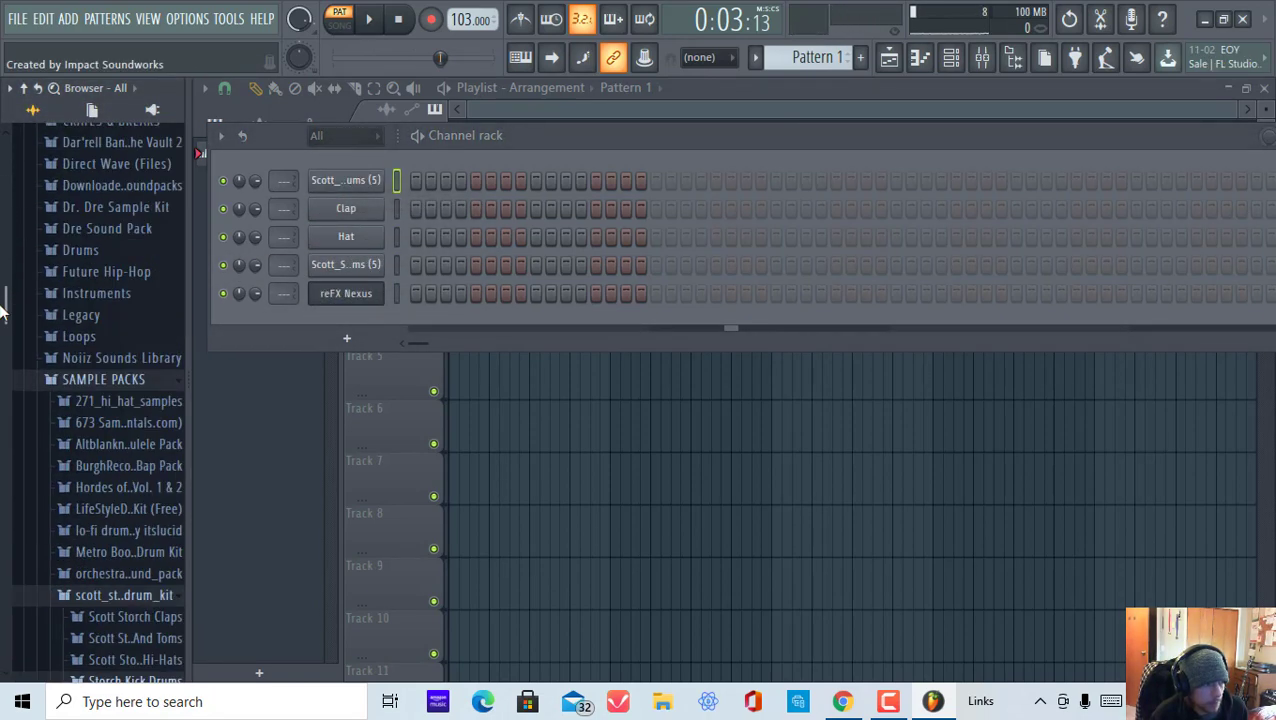
scroll(3, 310, "down", 6)
left_click(138, 373)
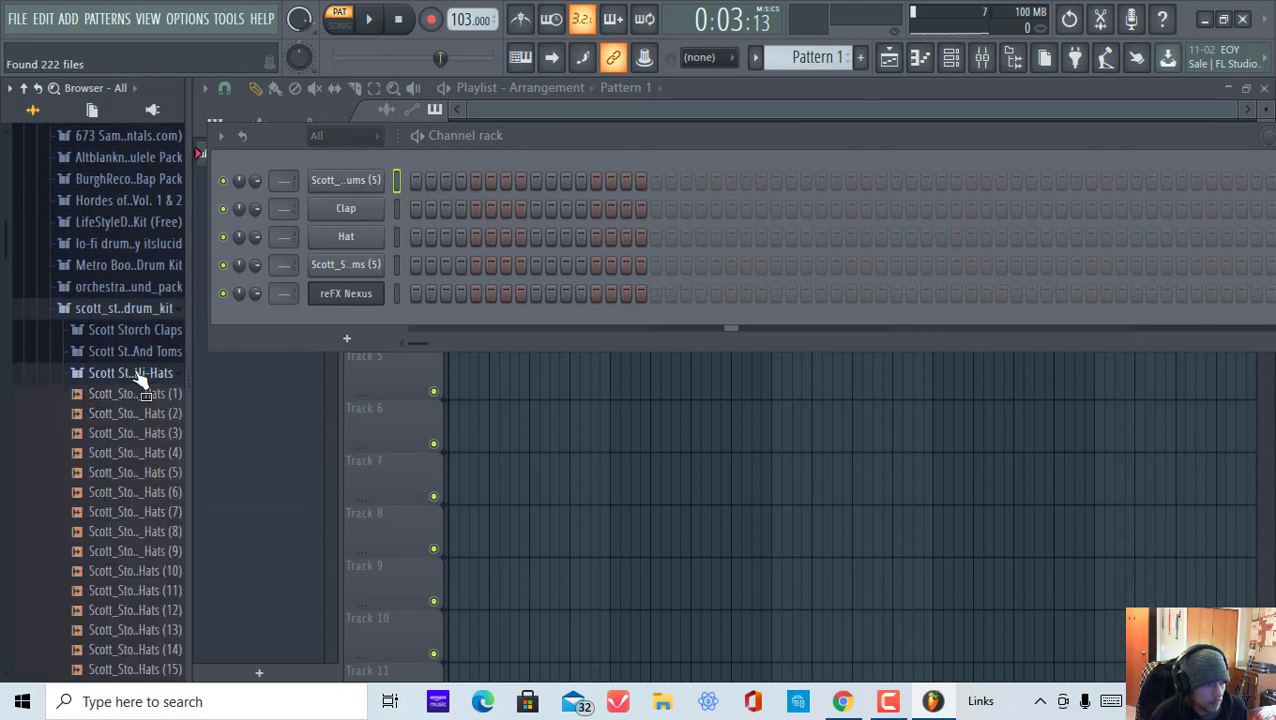
Step: Preview hi-hat samples (1) to (5) and load Scott_Storch_Hi_Hats (3) onto the Hat channel
left_click(135, 413)
left_click(135, 433)
left_click(135, 453)
left_click(135, 475)
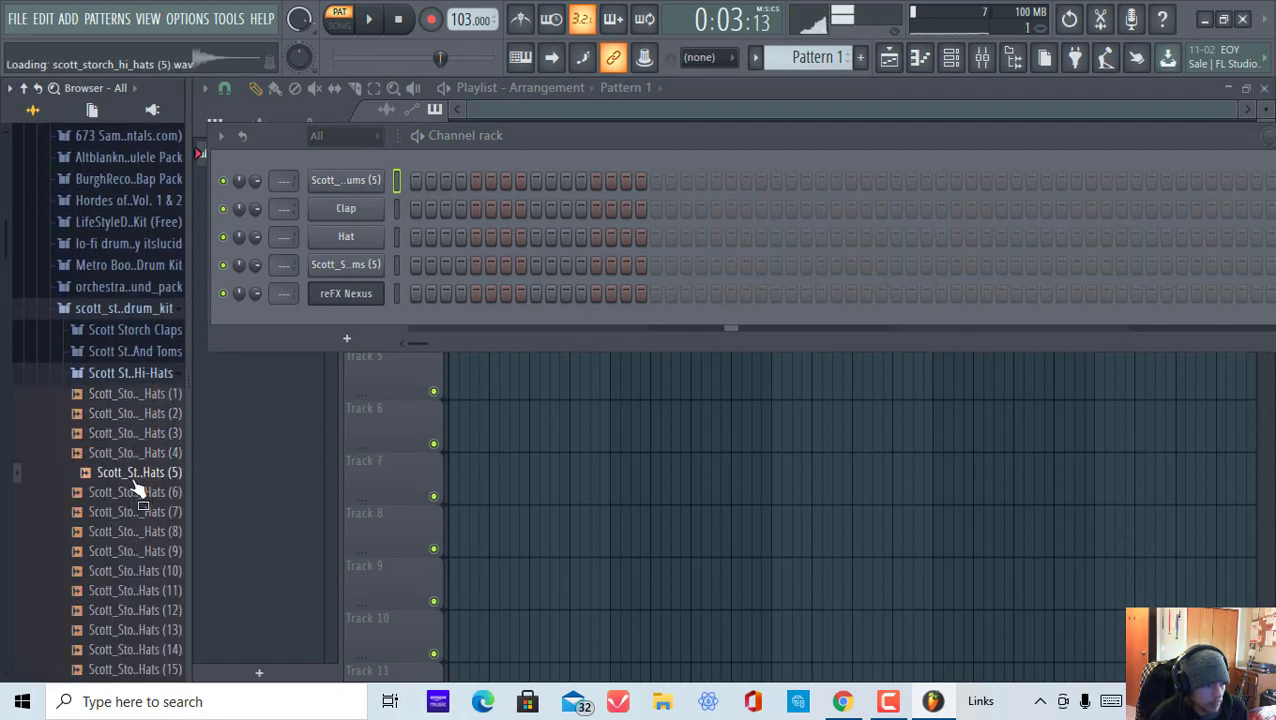
left_click(150, 454)
left_click(156, 428)
left_click(155, 396)
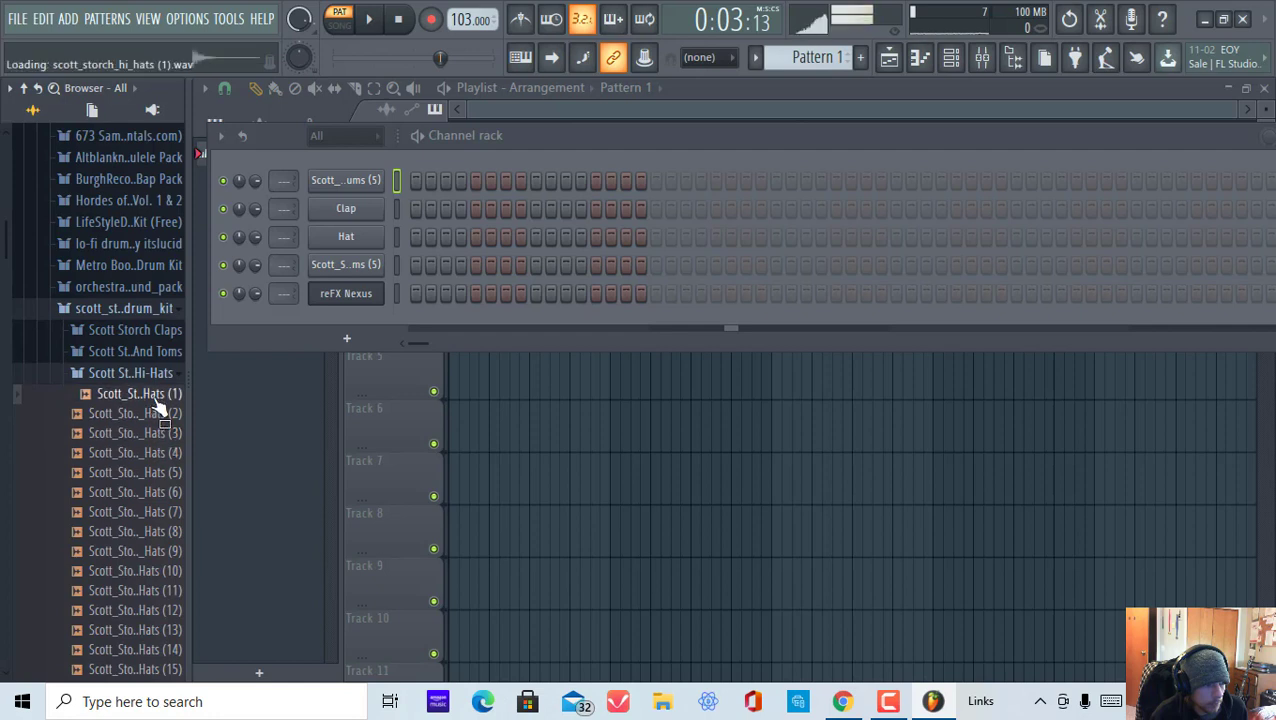
left_click(155, 438)
left_click_drag(155, 447, 351, 236)
Step: Set the project tempo to 87 BPM
right_click(478, 22)
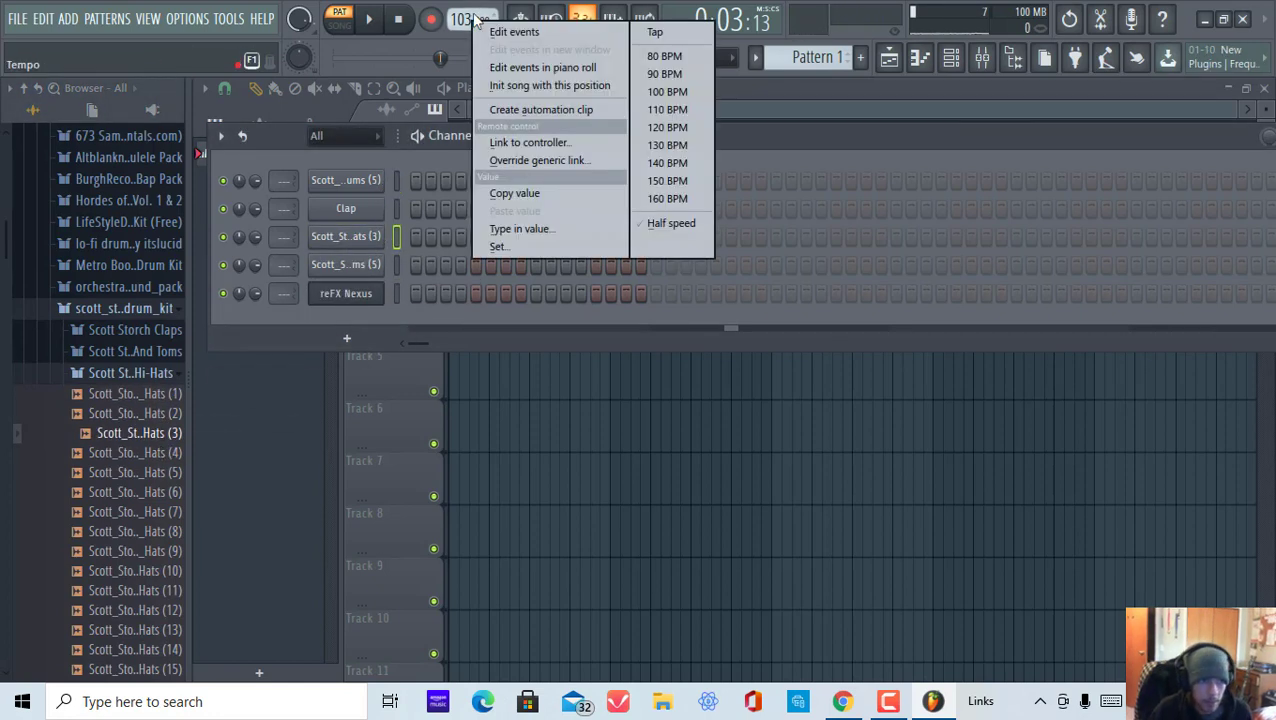
left_click(678, 75)
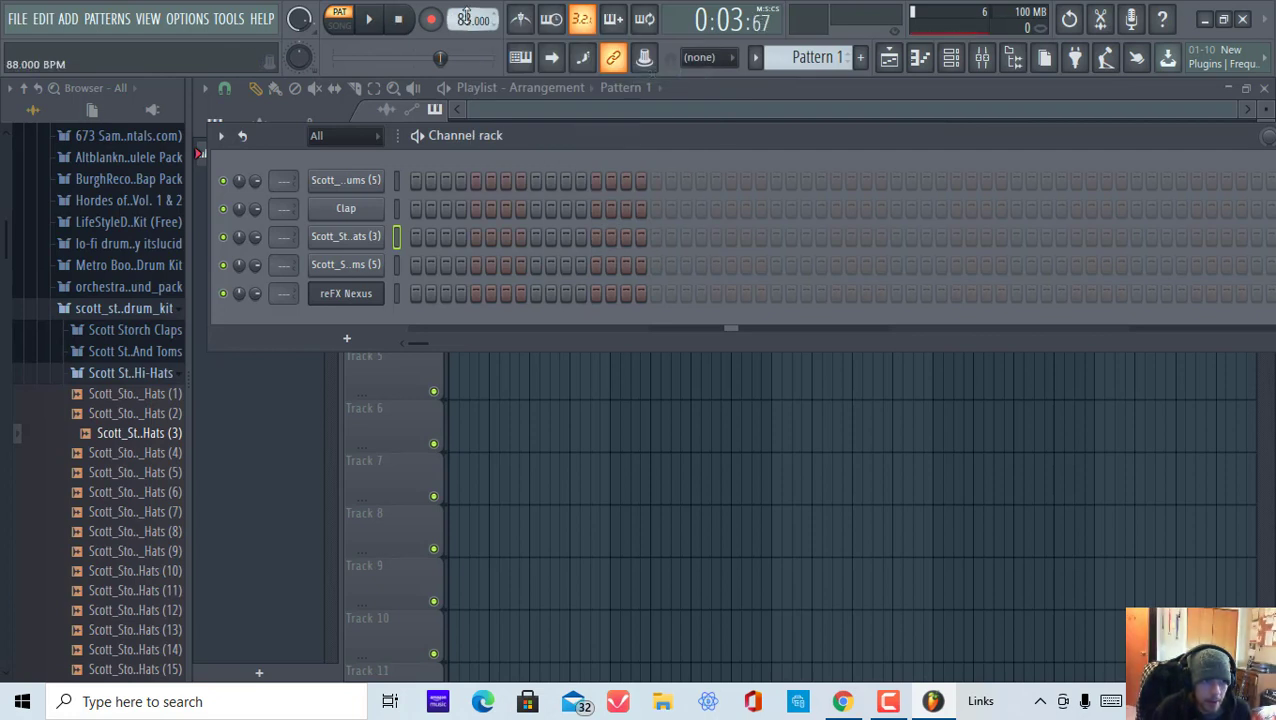
Step: Fill the Scott_Storch_Hi_Hats (3) channel on every 2 steps and play the pattern briefly
right_click(380, 237)
left_click(446, 161)
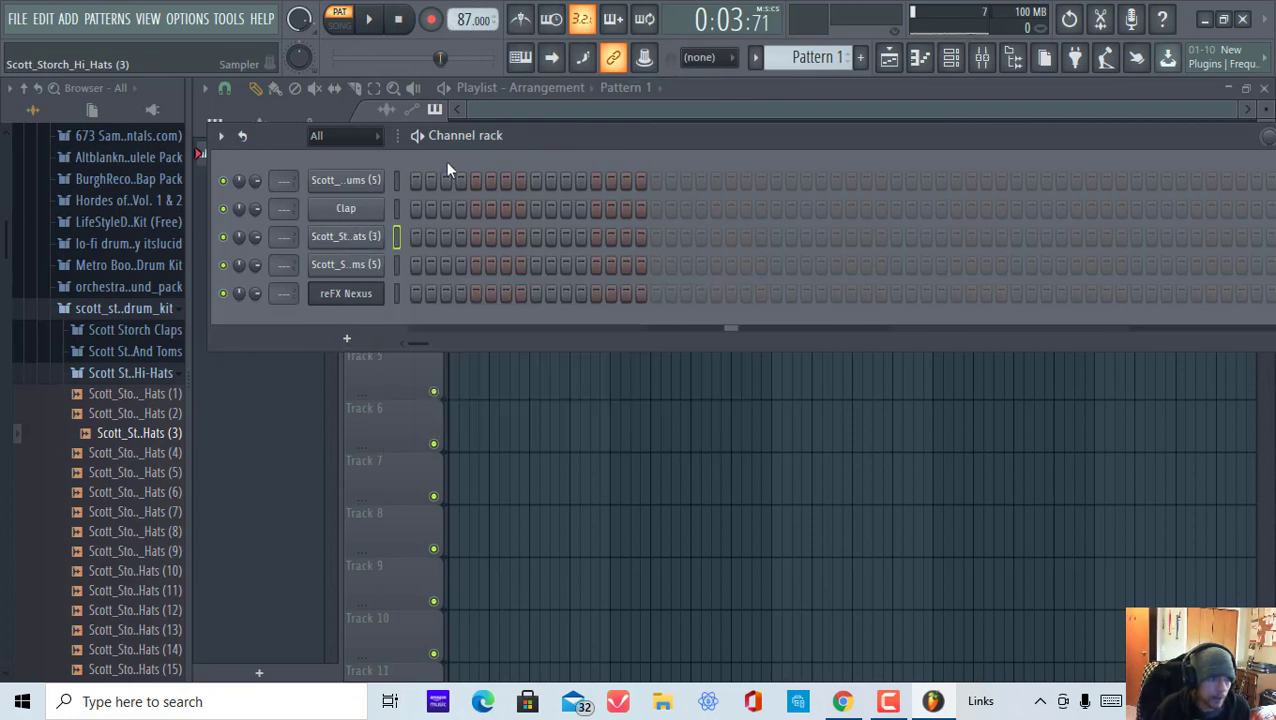
right_click(365, 244)
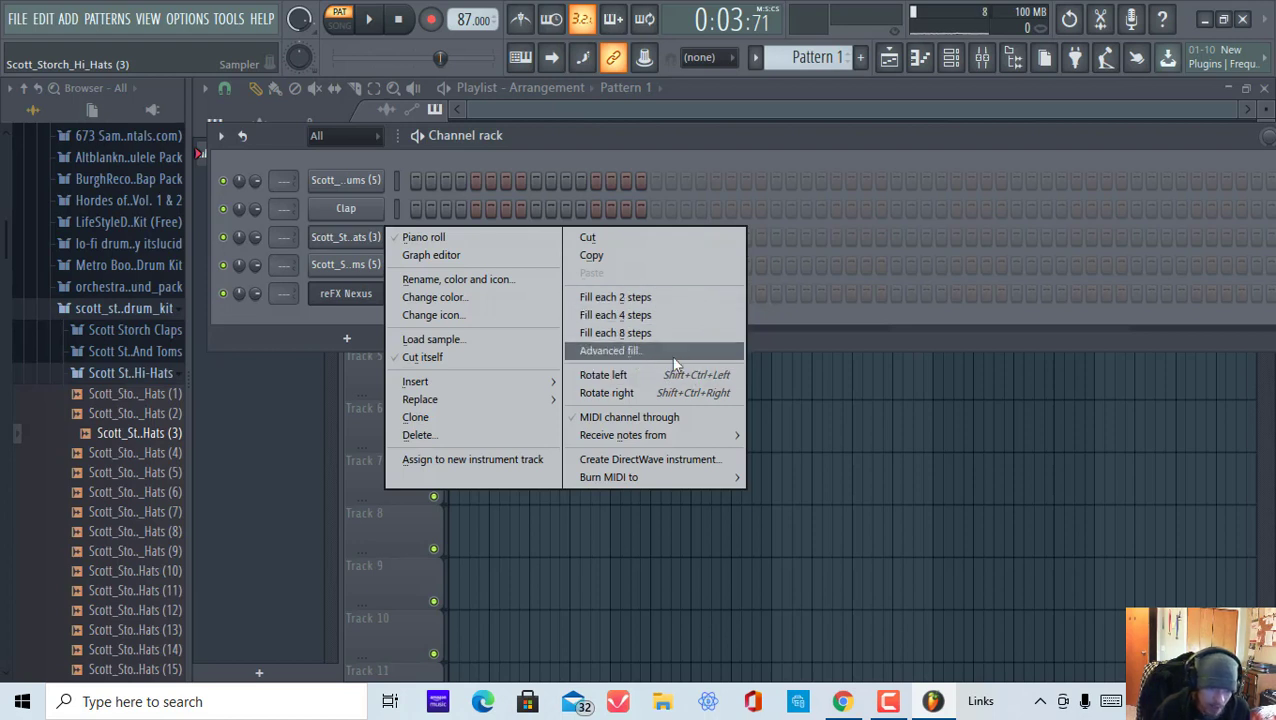
left_click(647, 297)
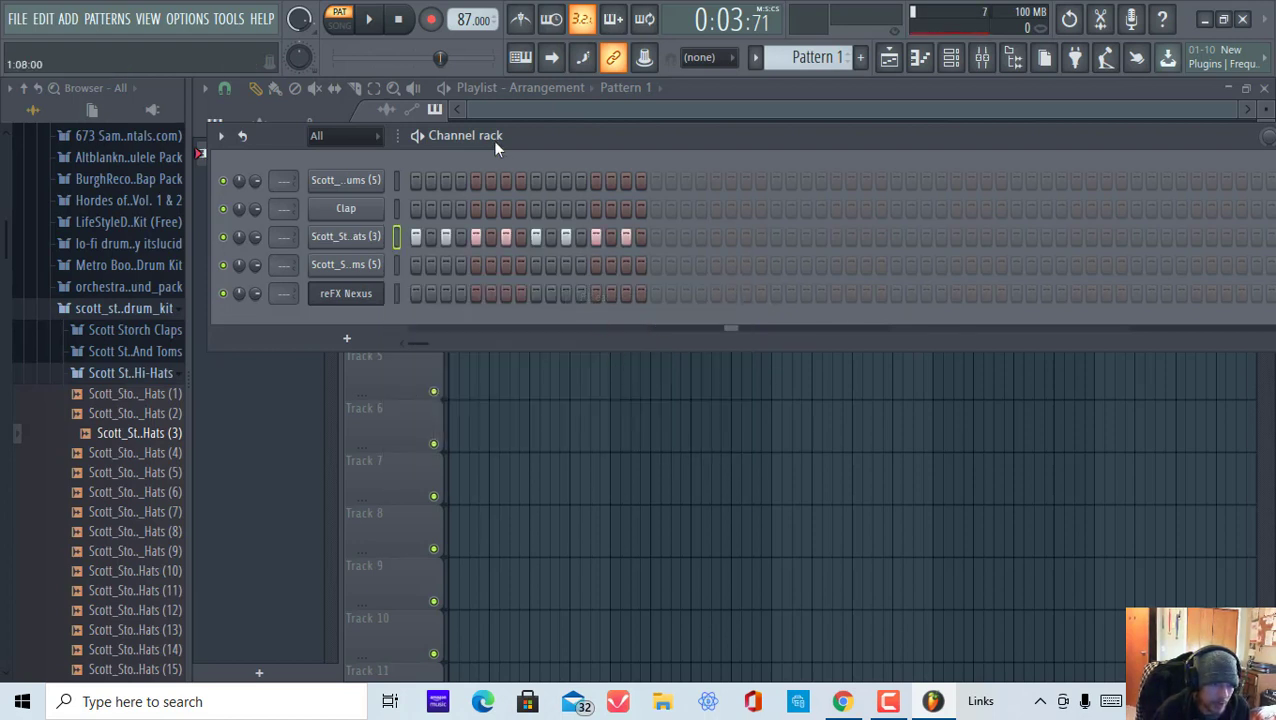
left_click(369, 22)
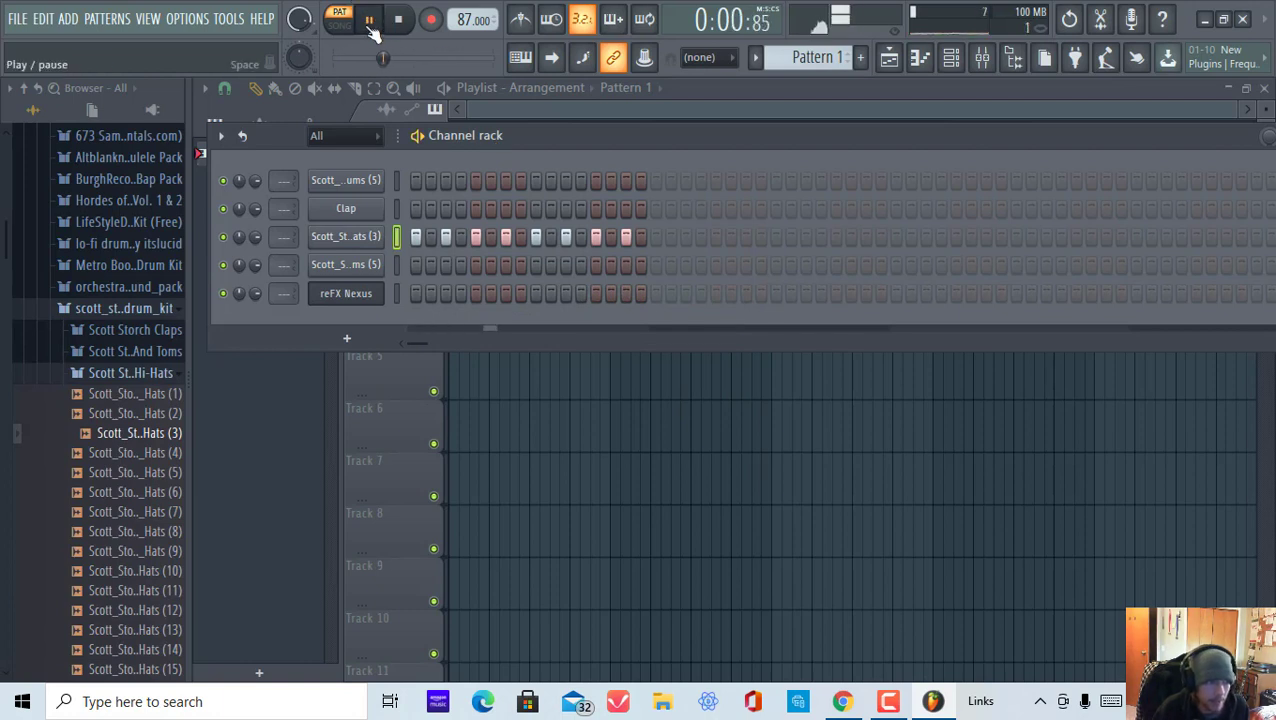
left_click(399, 22)
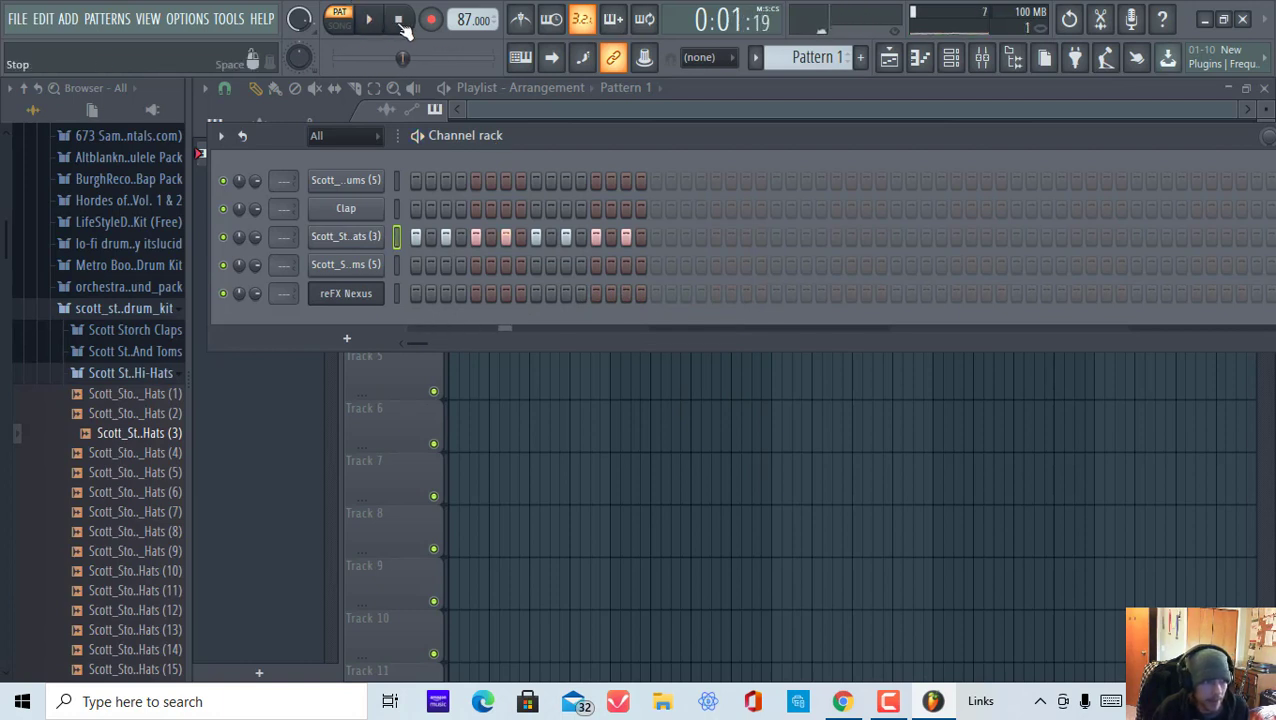
Step: Program kick hits on steps 1, 8, 9 and 11 and snare hits on steps 5, 13 and 16 during playback
right_click(380, 267)
left_click(380, 267)
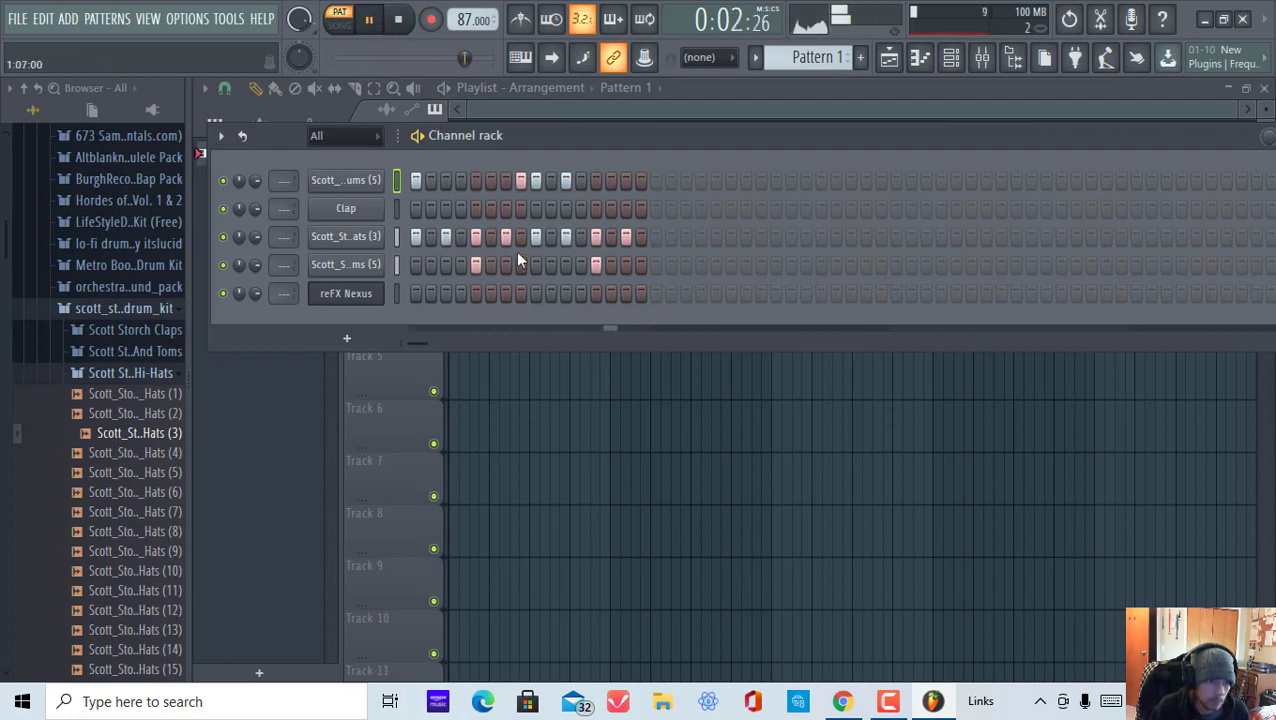
left_click(641, 264)
Step: Open the snare channel's graph editor and lower the velocity of its step 16 hit well below the other hits
right_click(369, 268)
left_click(451, 284)
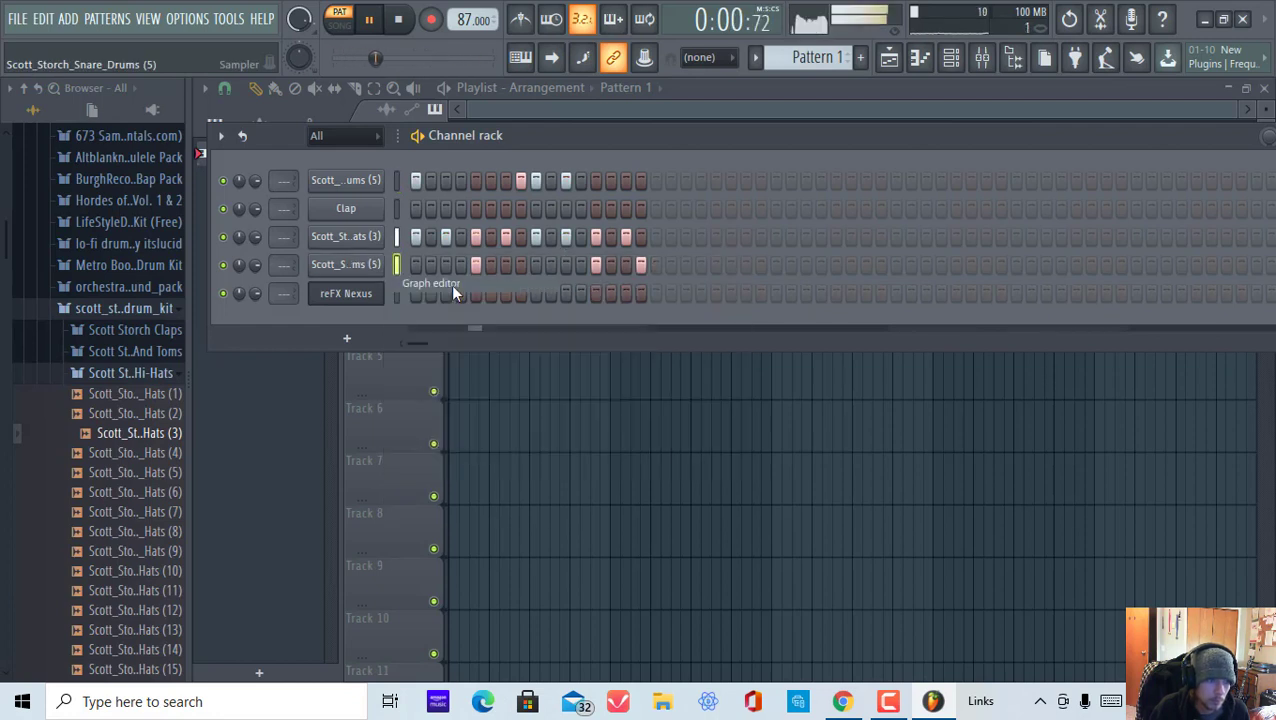
left_click(640, 418)
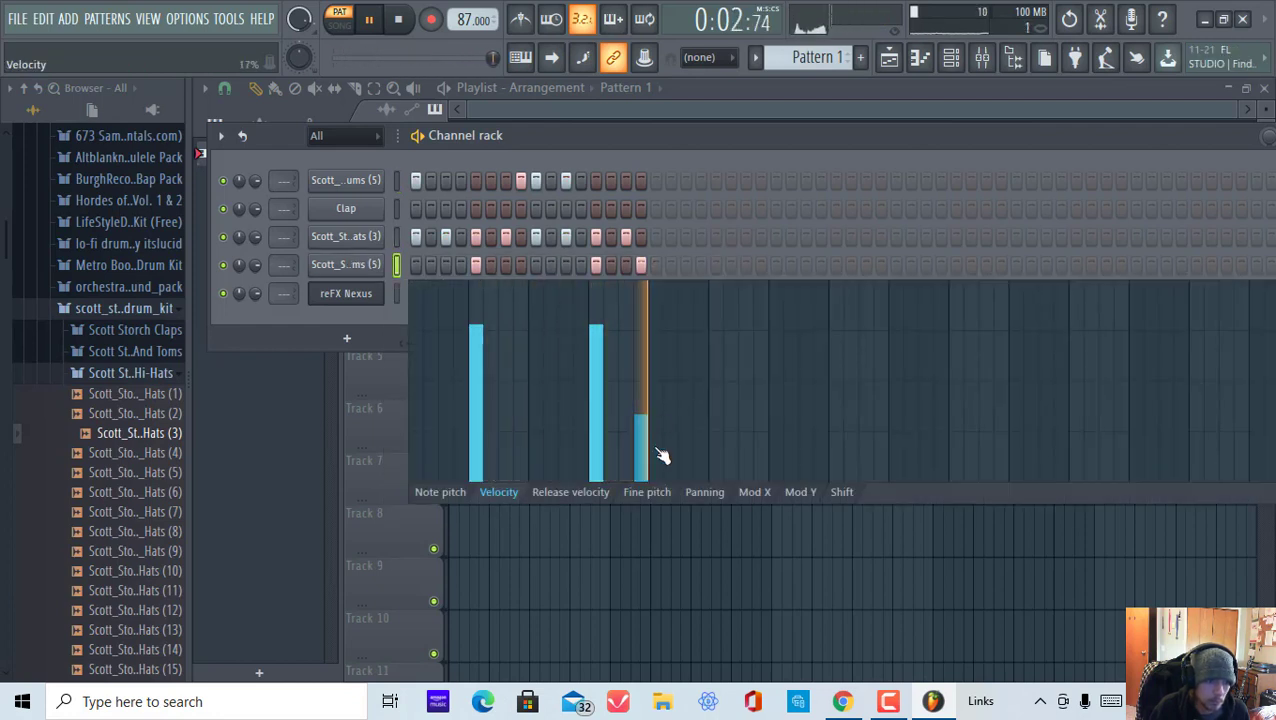
left_click(642, 433)
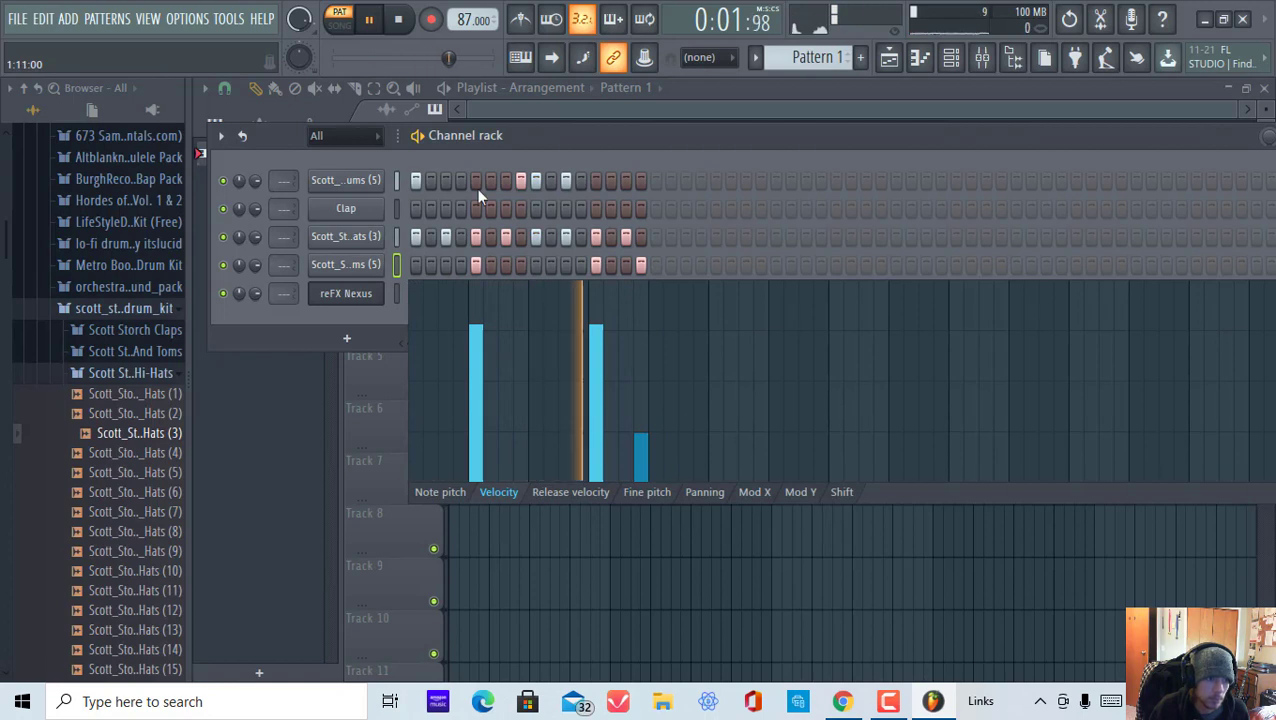
Step: Try filling the snare channel on every 2 steps, pause playback and undo the fill
right_click(350, 255)
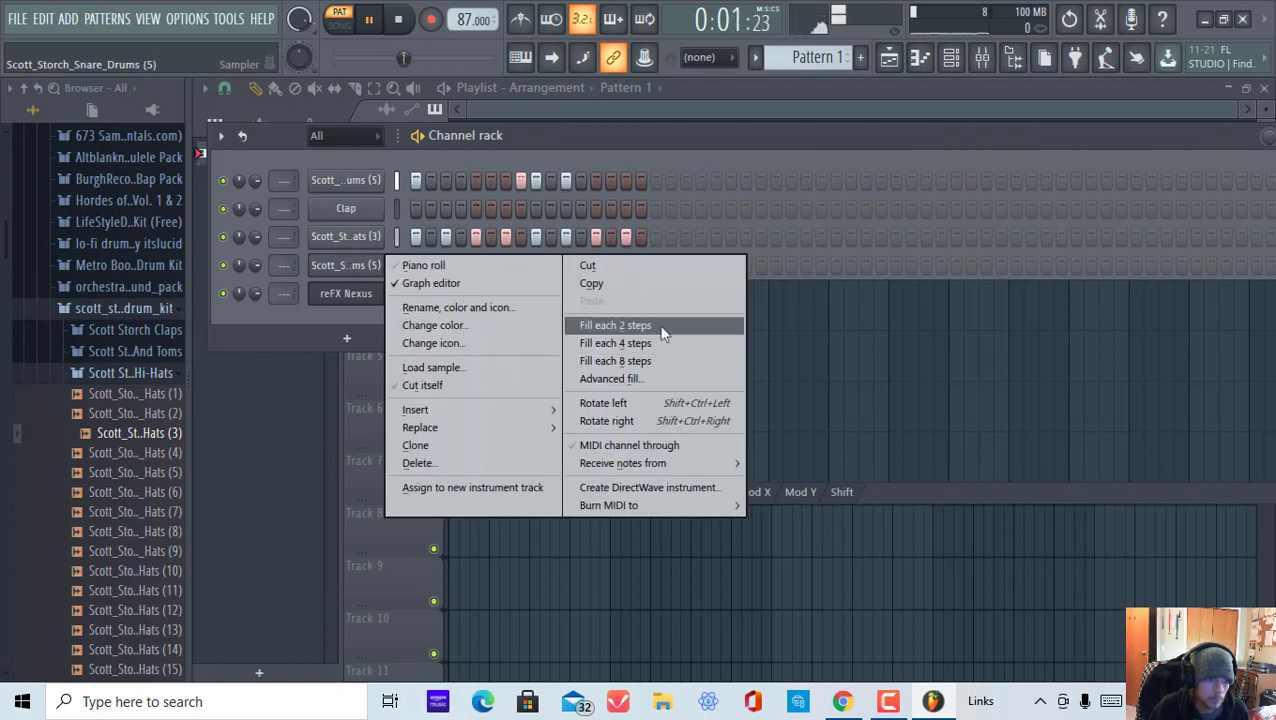
left_click(645, 325)
right_click(376, 264)
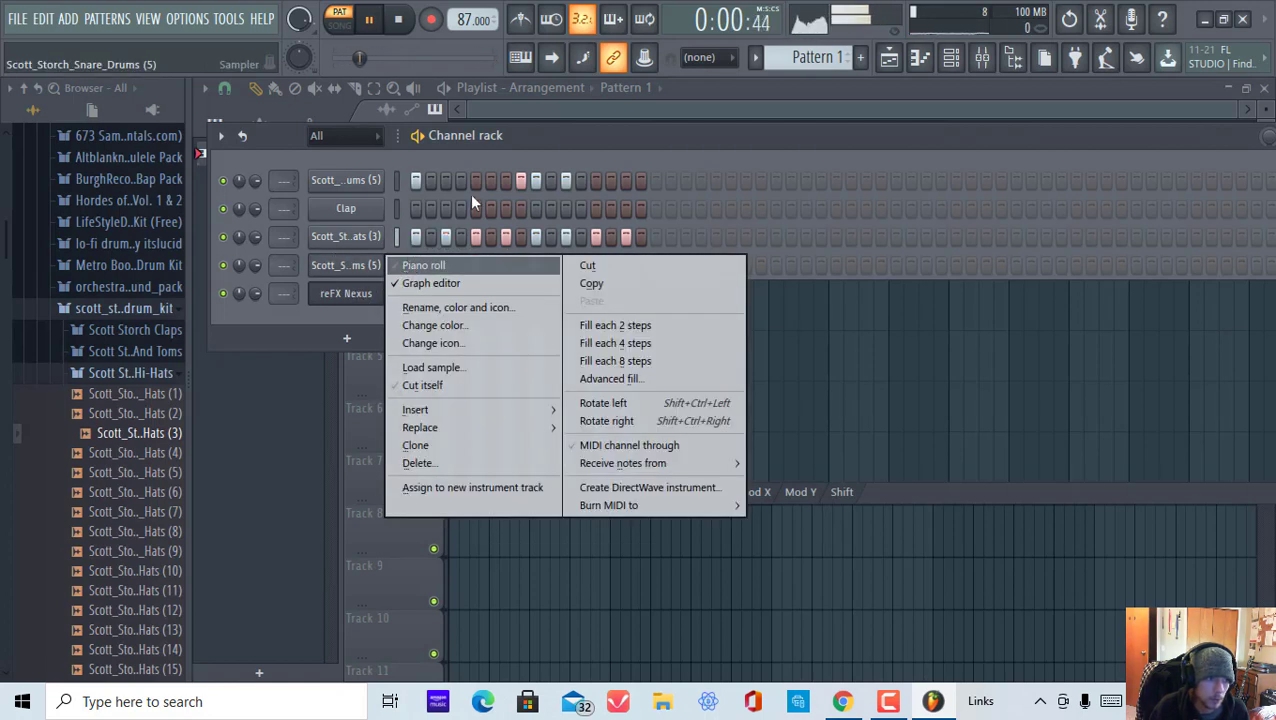
left_click(369, 20)
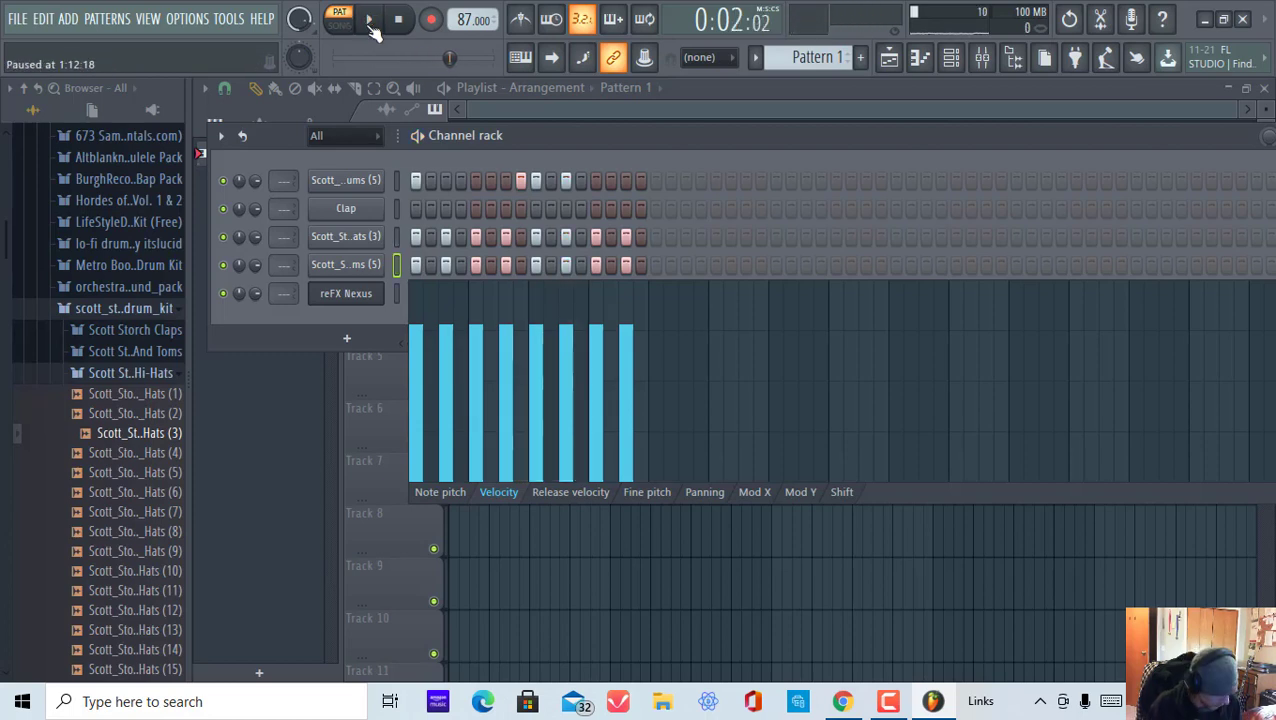
key("ctrl+z")
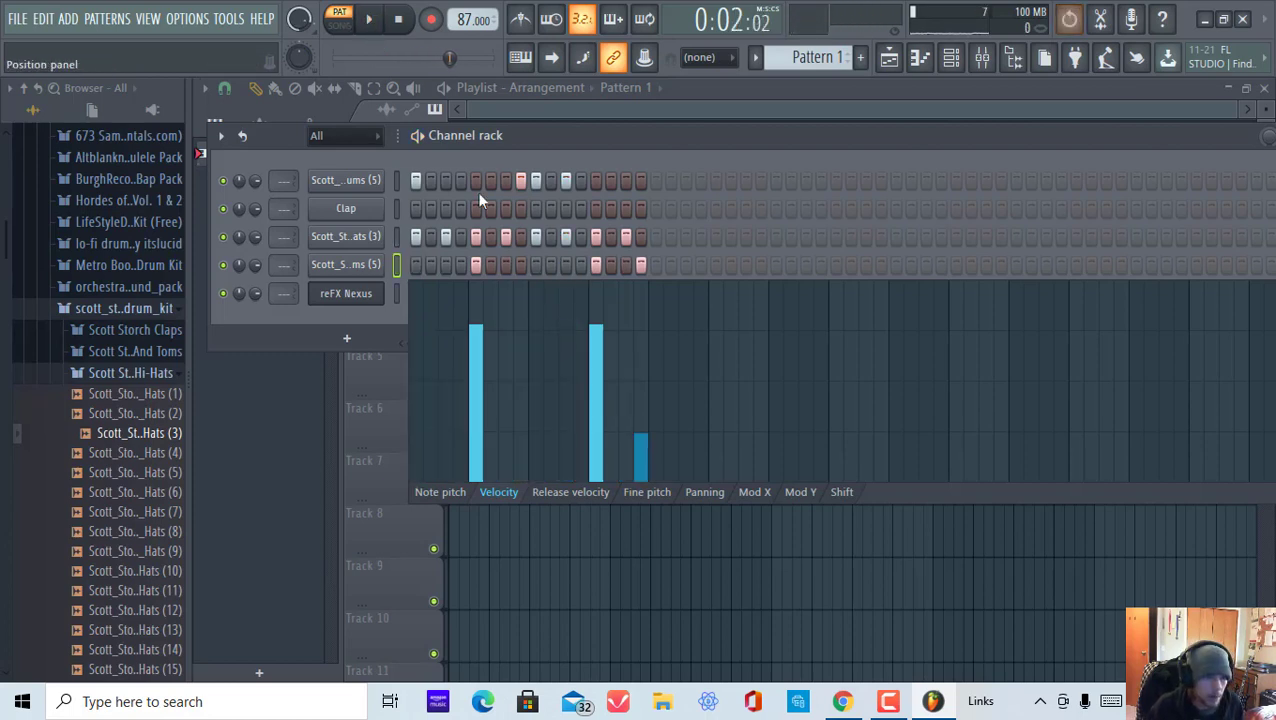
Step: Resume playback and close the snare channel's graph editor
left_click(369, 20)
right_click(379, 263)
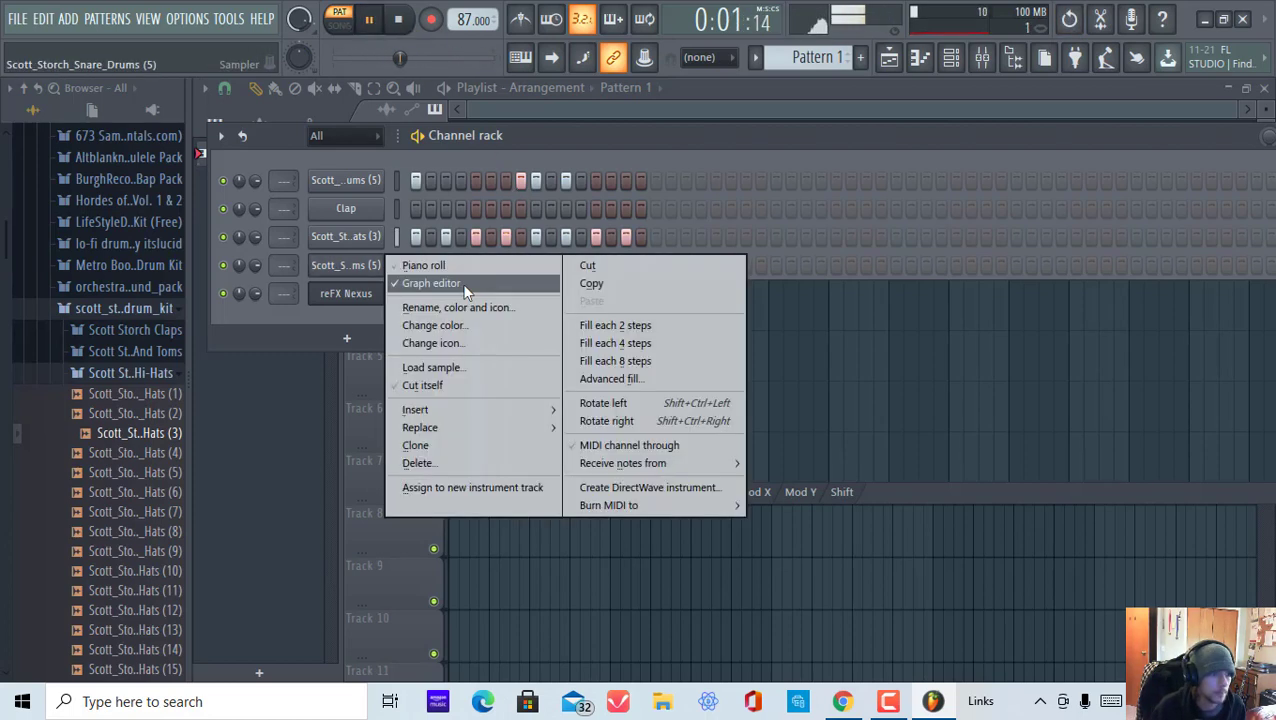
left_click(466, 286)
right_click(364, 298)
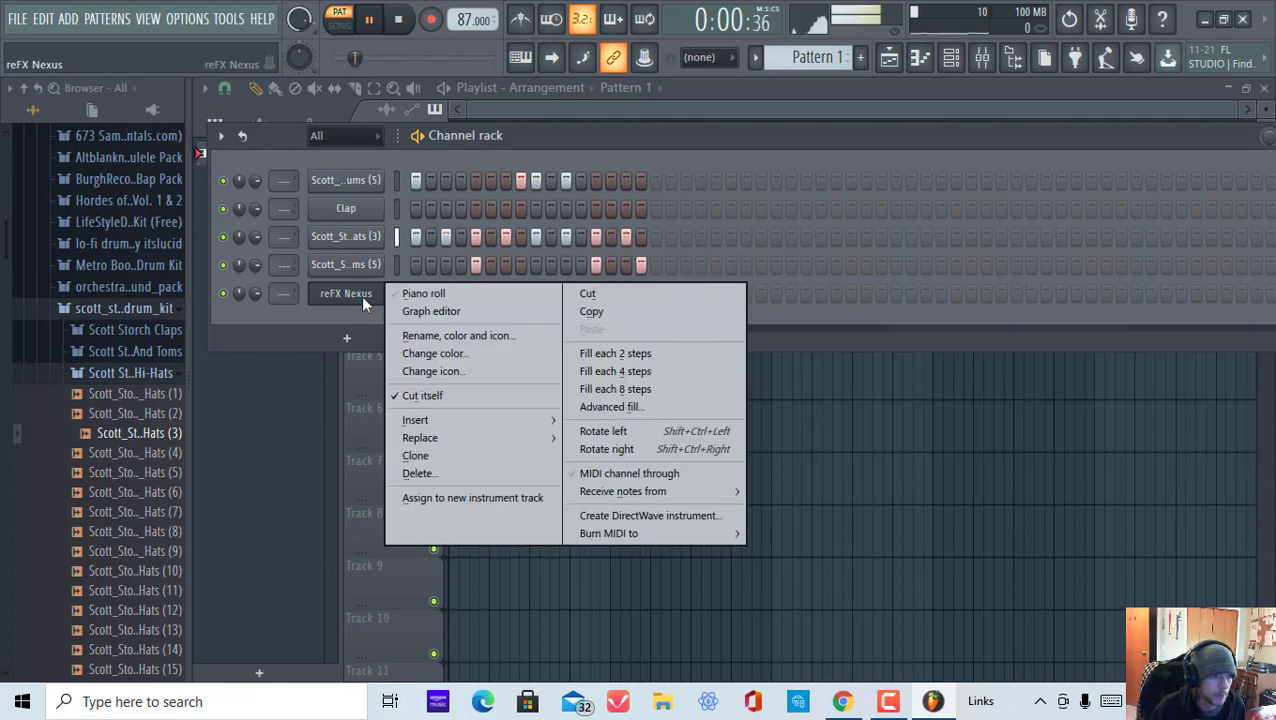
left_click(339, 326)
Step: Place Pattern 1 at bar 1 of Track 1 in the playlist and pause playback
left_click_drag(642, 124, 630, 228)
left_click_drag(567, 165, 483, 134)
left_click(378, 21)
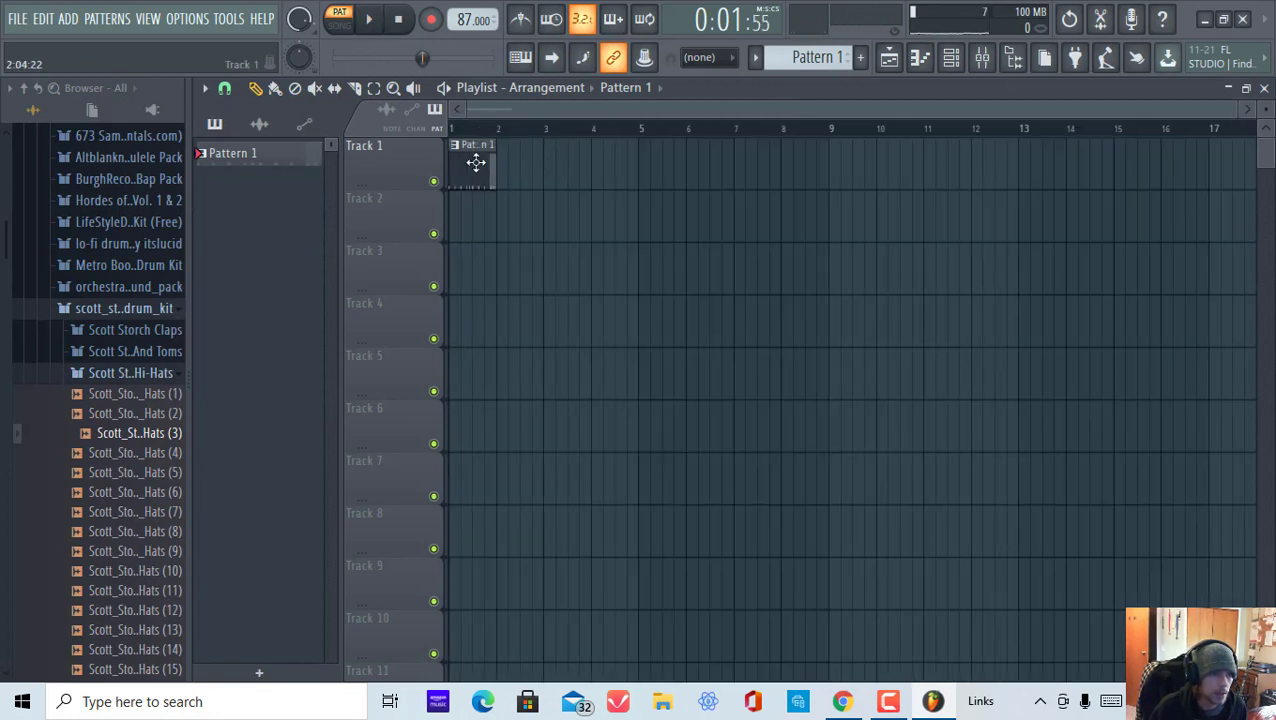
Step: Create Pattern 2 with its default name and place it at bar 1 of Track 2 in the playlist
left_click(860, 61)
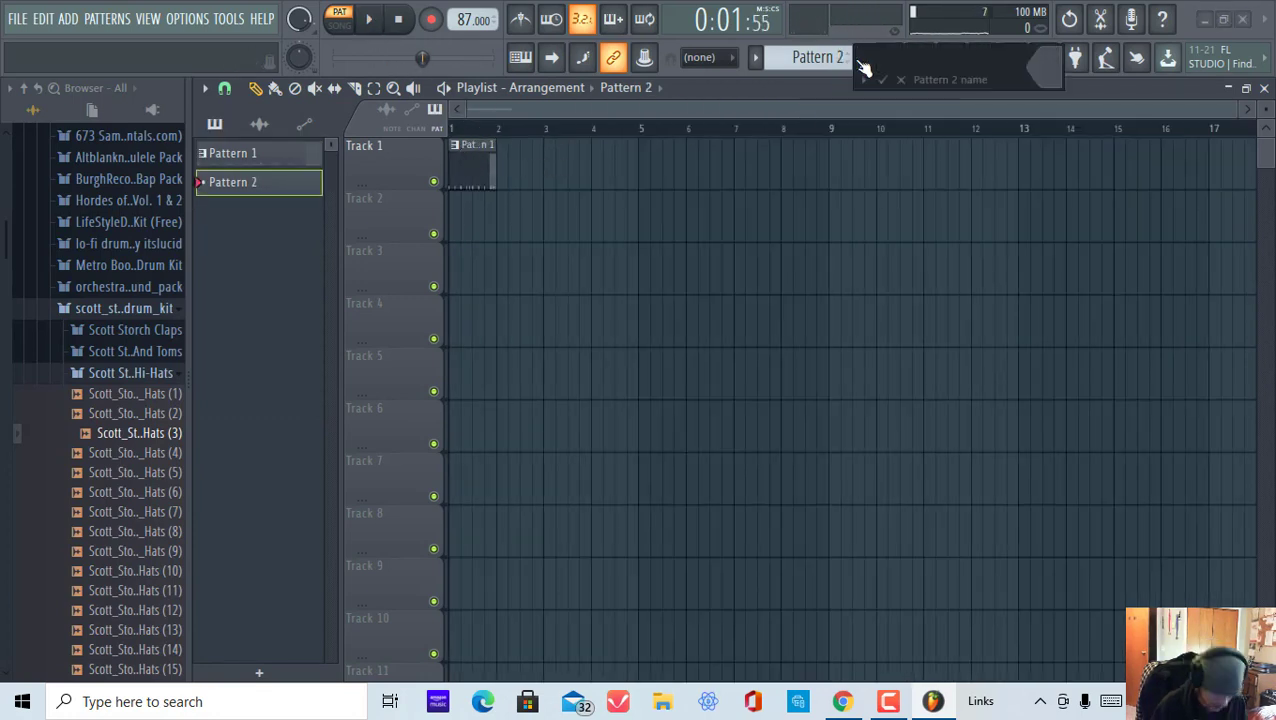
key("Return")
left_click_drag(514, 214, 474, 214)
double_click(475, 212)
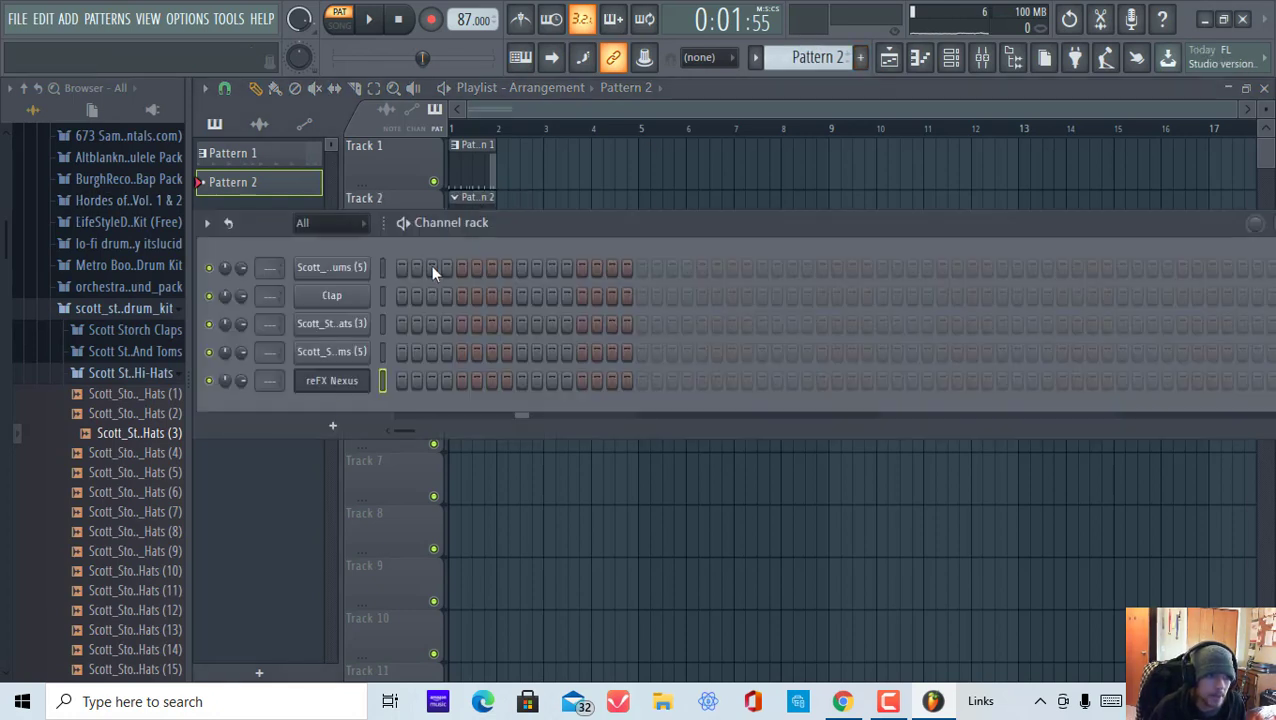
right_click(364, 379)
left_click(532, 178)
Step: Select bar 1 of the playlist as the loop range and play it in song mode
scroll(499, 130, "up", 6)
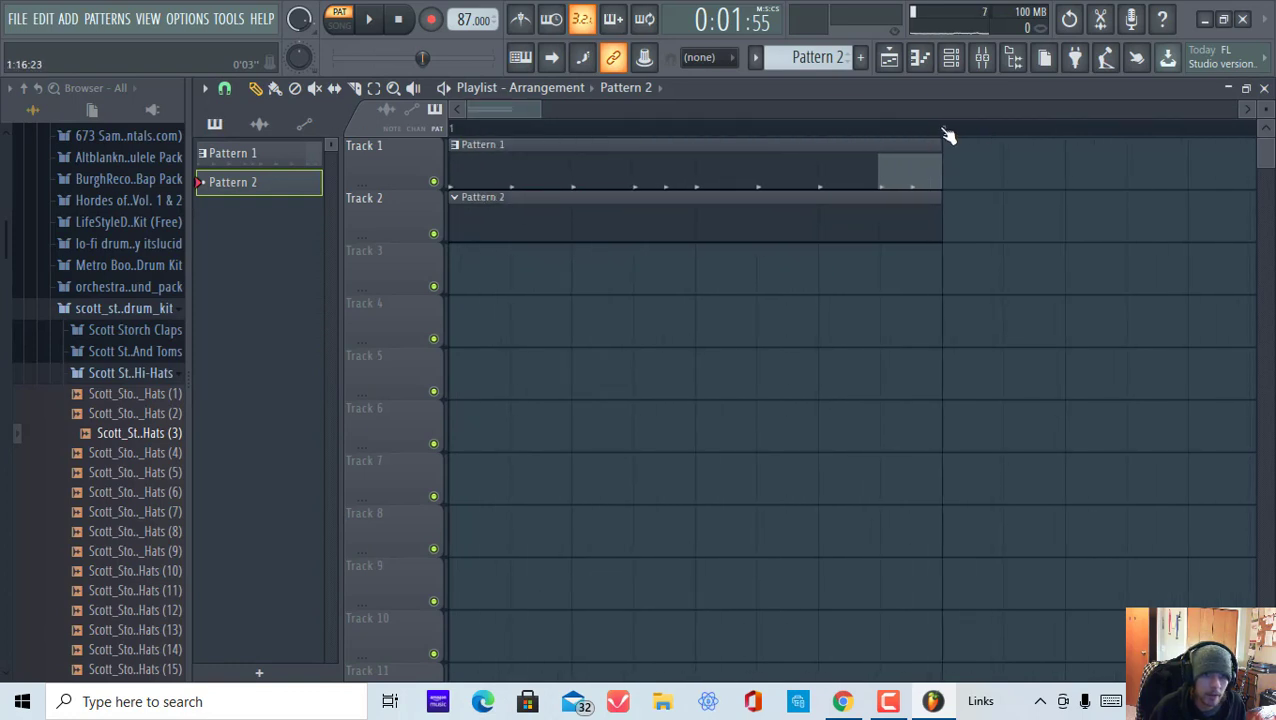
left_click_drag(947, 135, 36, 134)
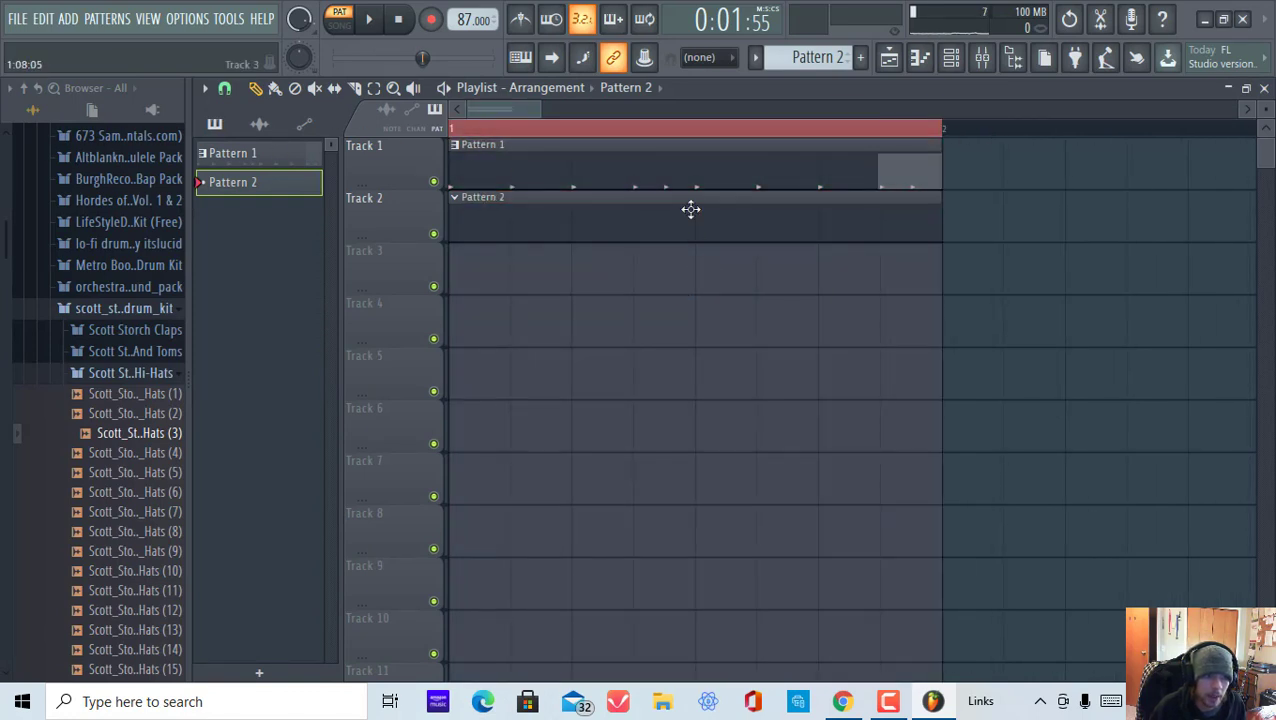
scroll(634, 142, "down", 5)
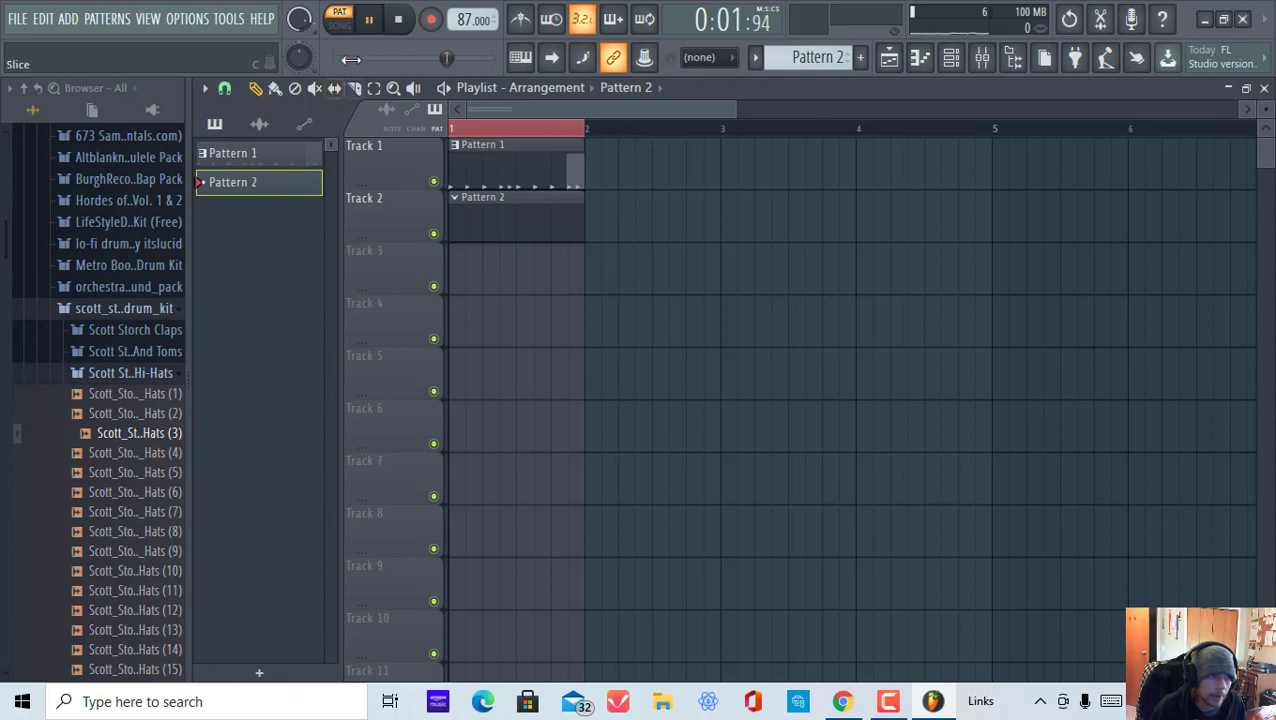
left_click(339, 24)
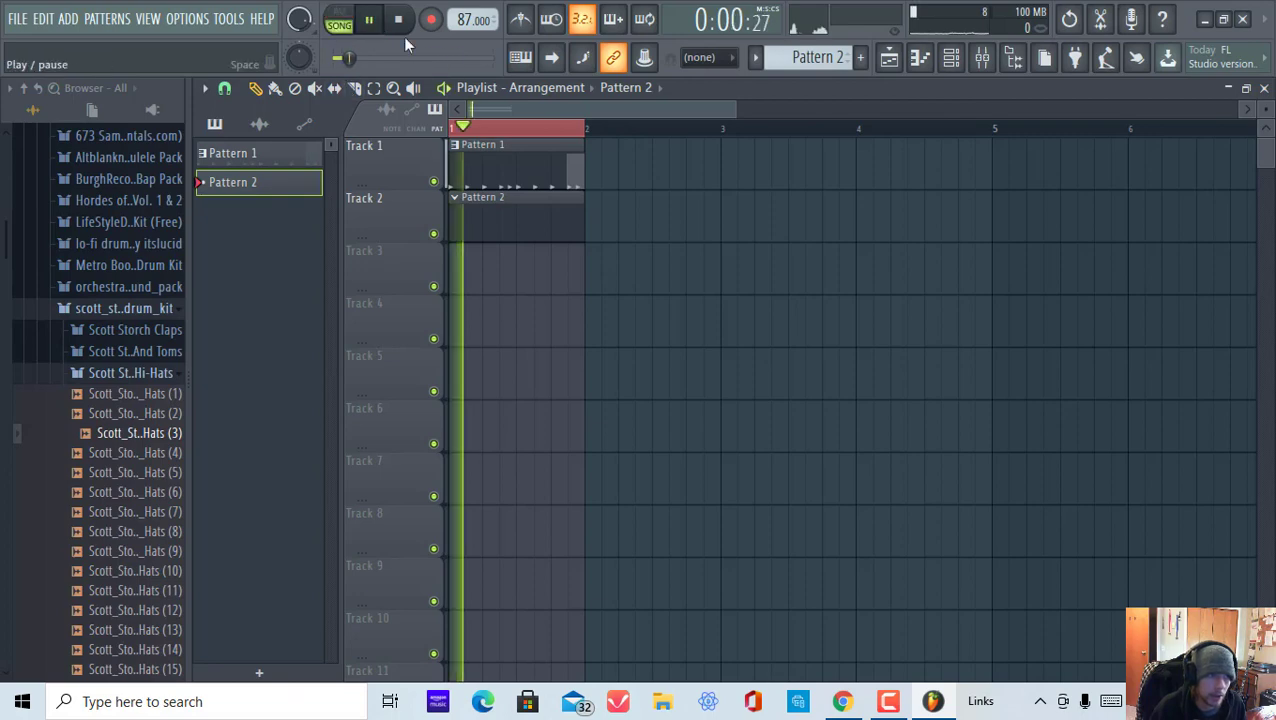
Step: Open the piano roll of the reFX Nexus channel for Pattern 2 while the drum loop plays
left_click(980, 60)
left_click(978, 60)
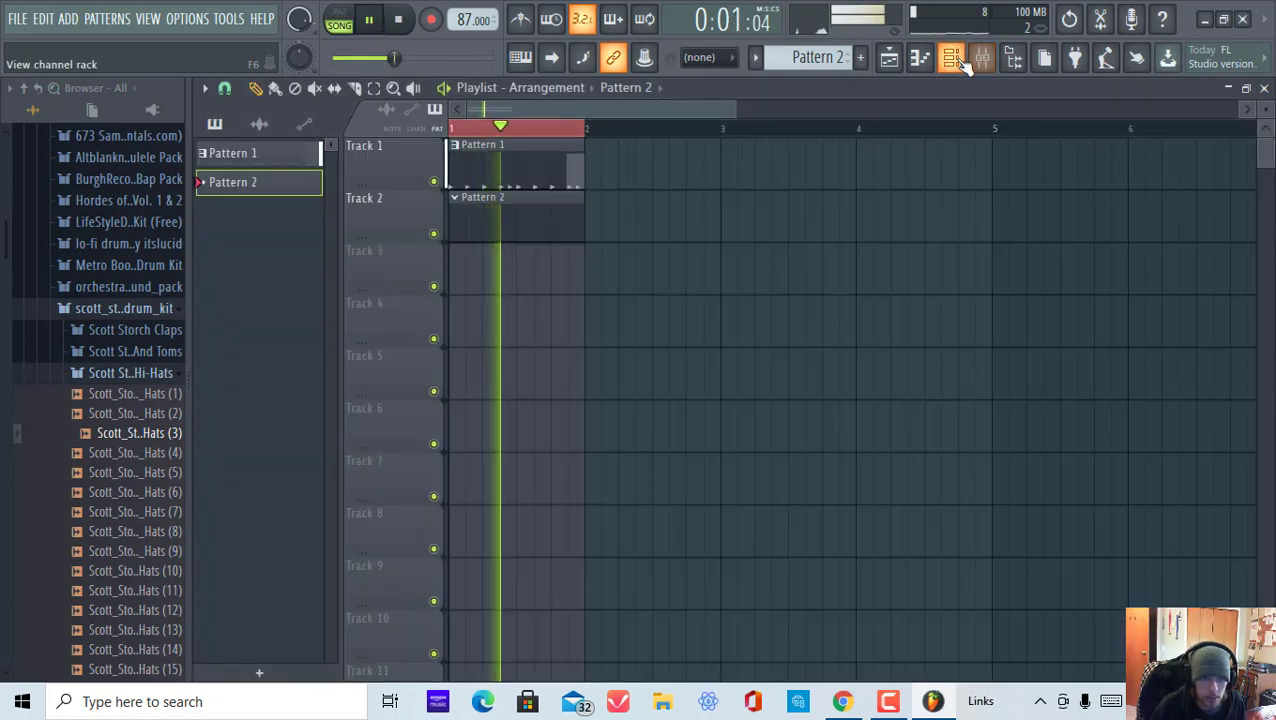
left_click(953, 60)
left_click(338, 389)
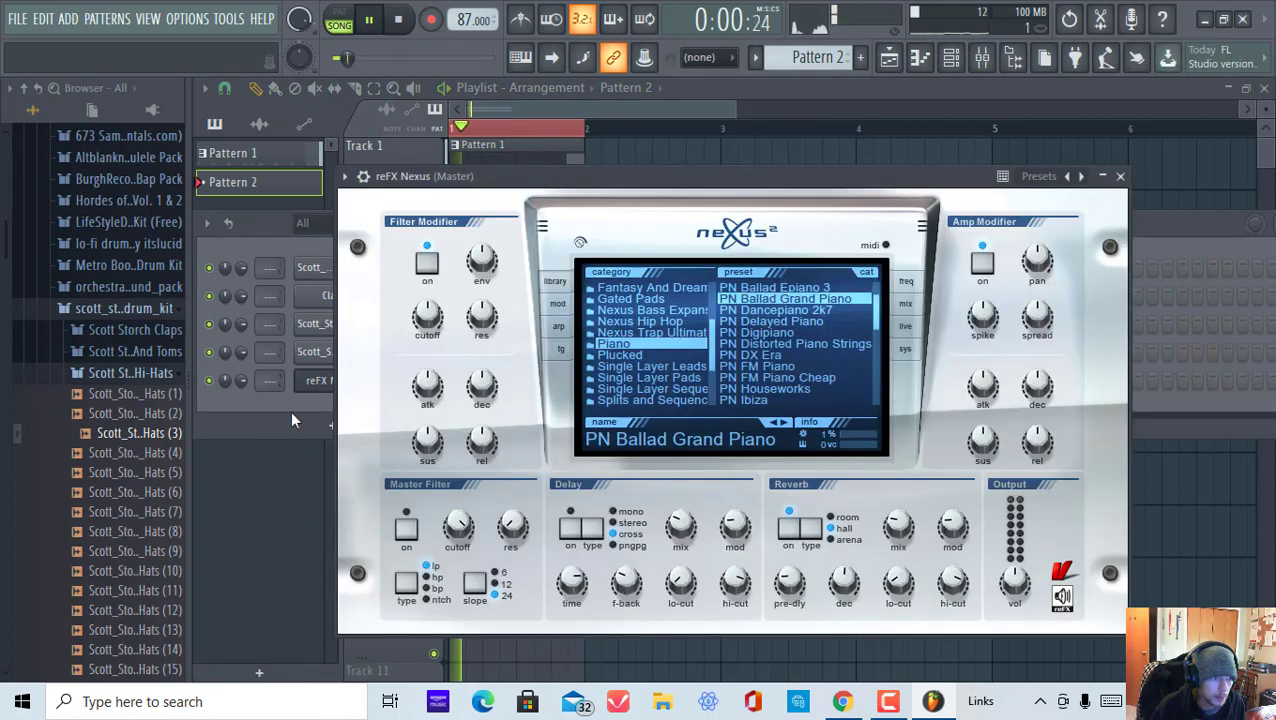
left_click(318, 365)
right_click(333, 374)
left_click(430, 376)
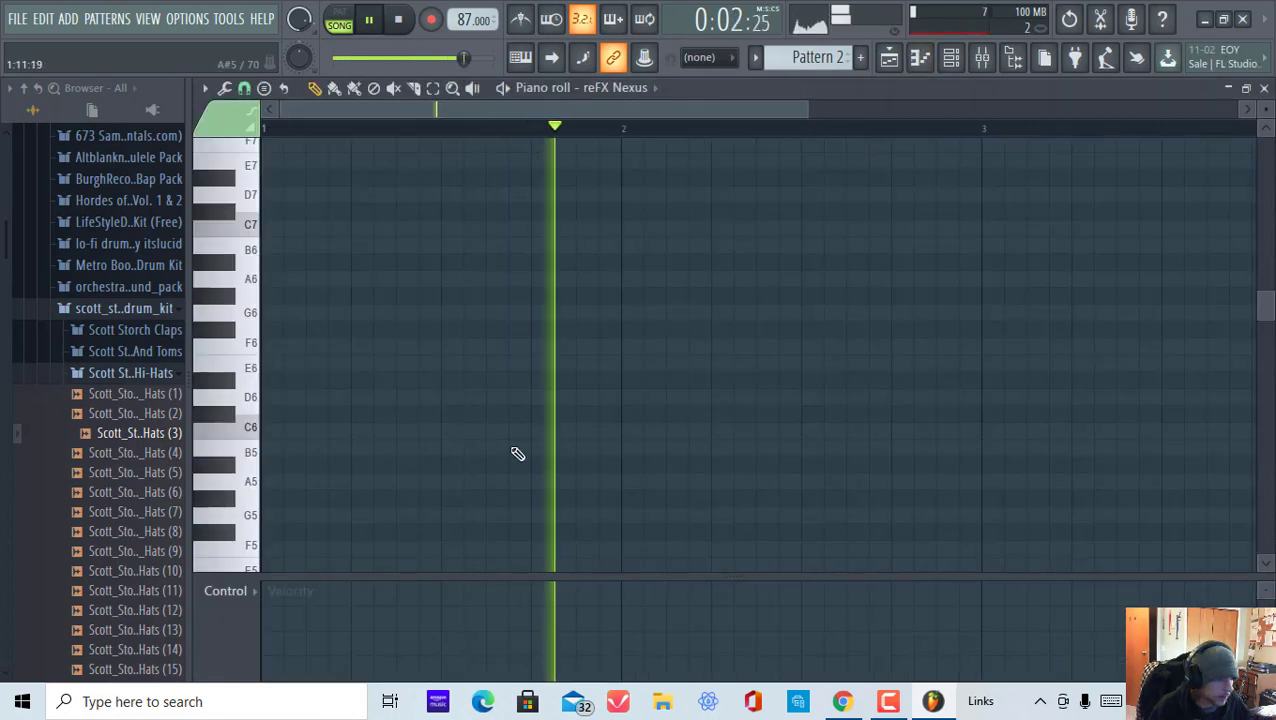
Step: Stop playback and draw an E3 note at the start of bar 1 in the reFX Nexus piano roll
scroll(500, 220, "up", 1)
scroll(560, 126, "down", 2)
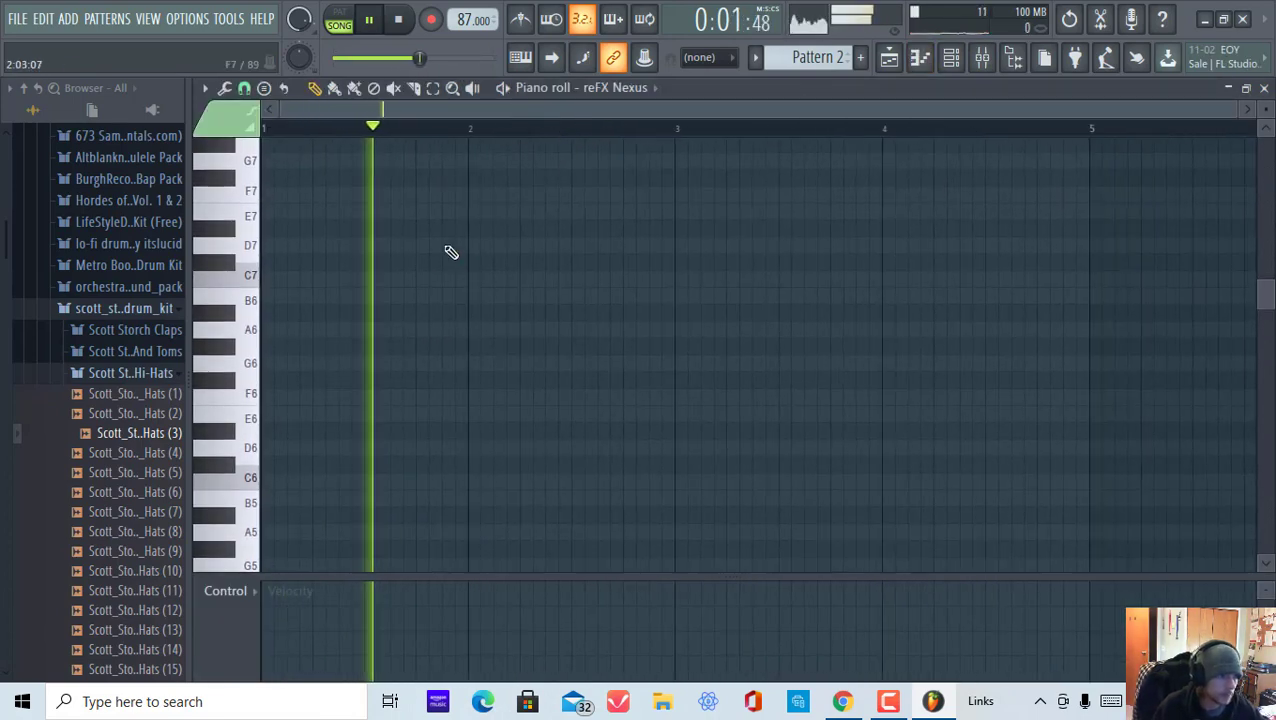
scroll(424, 293, "down", 3)
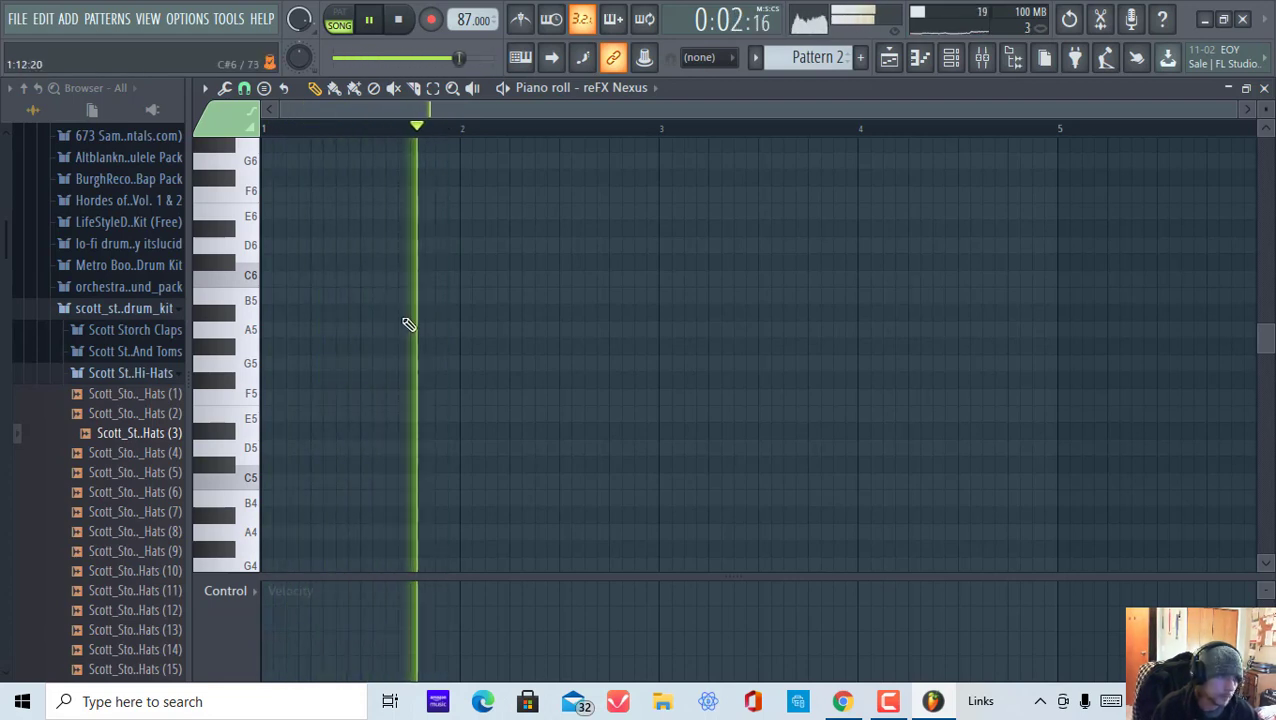
scroll(373, 366, "down", 5)
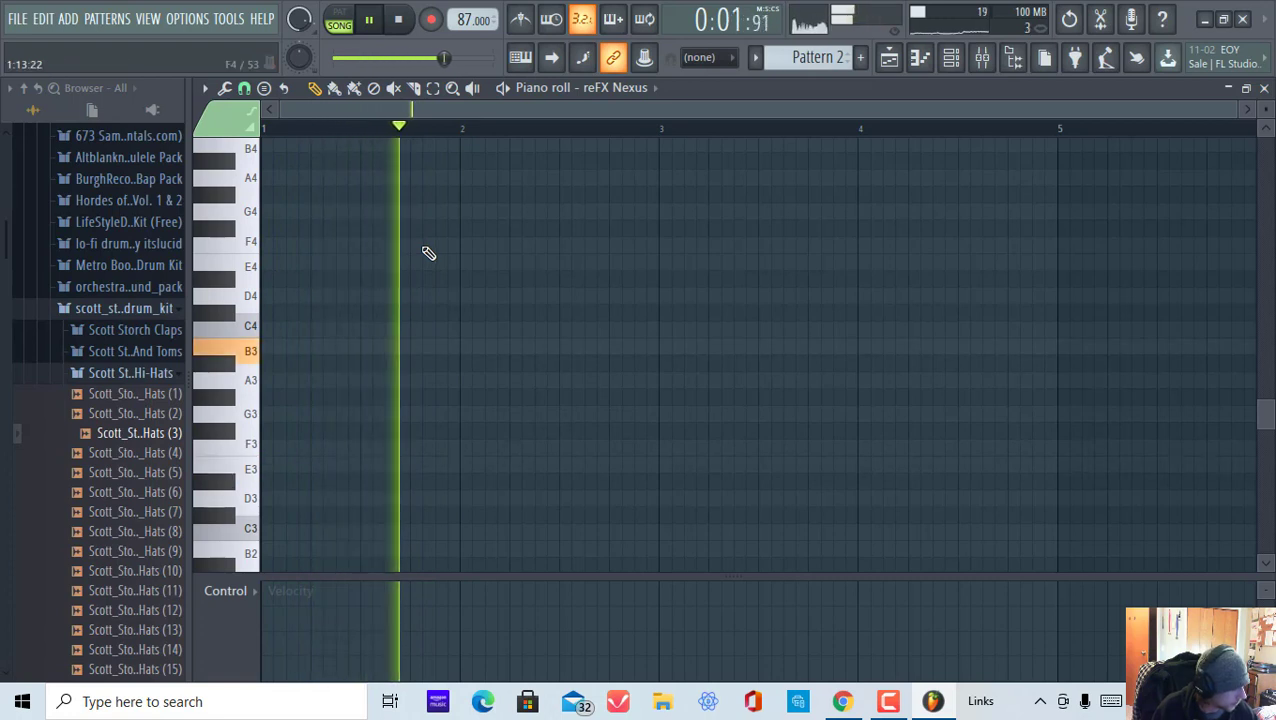
left_click(394, 23)
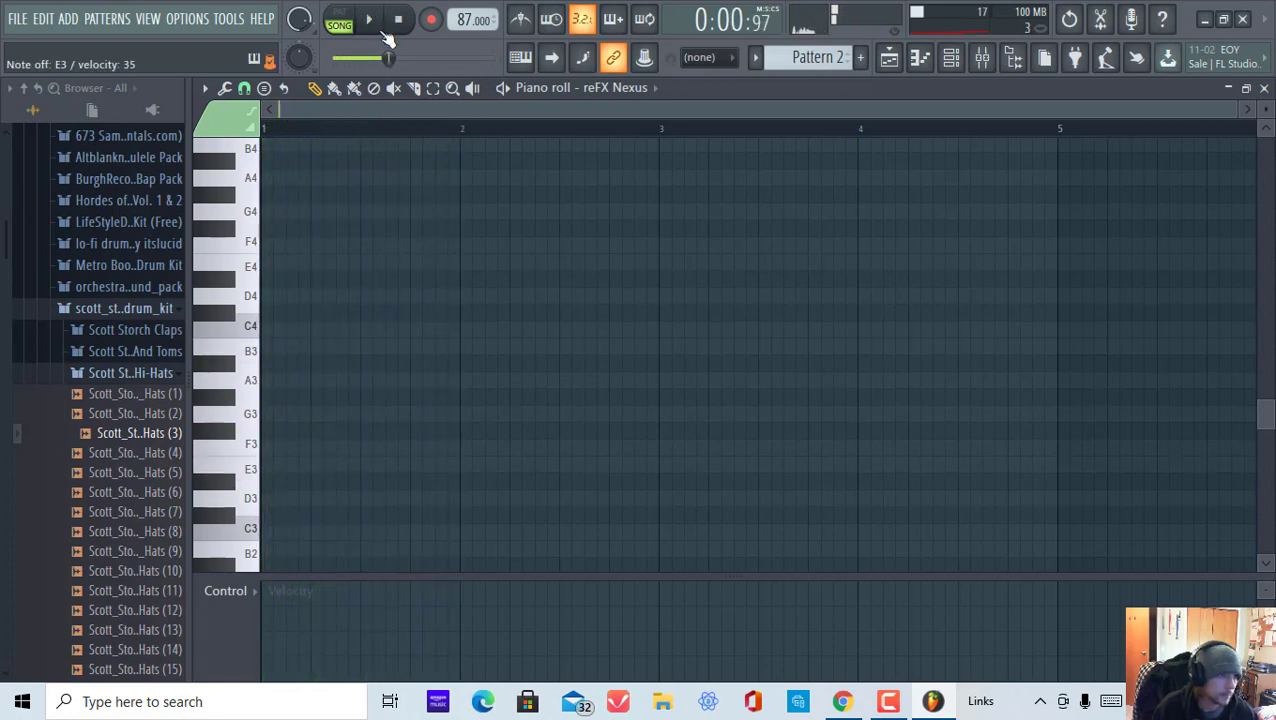
left_click_drag(365, 483, 160, 470)
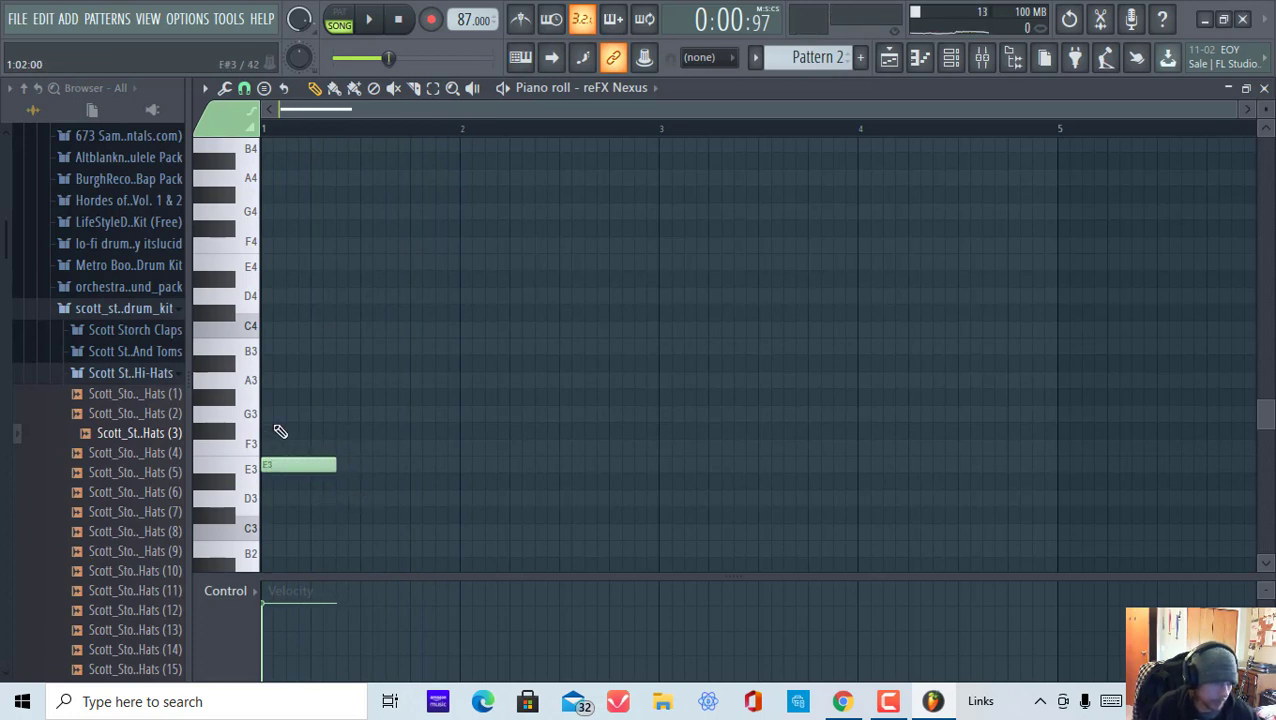
Step: Add a G3 note directly after the E3 note and a shorter F3 note after it, extended to the end of bar 1
left_click(340, 415)
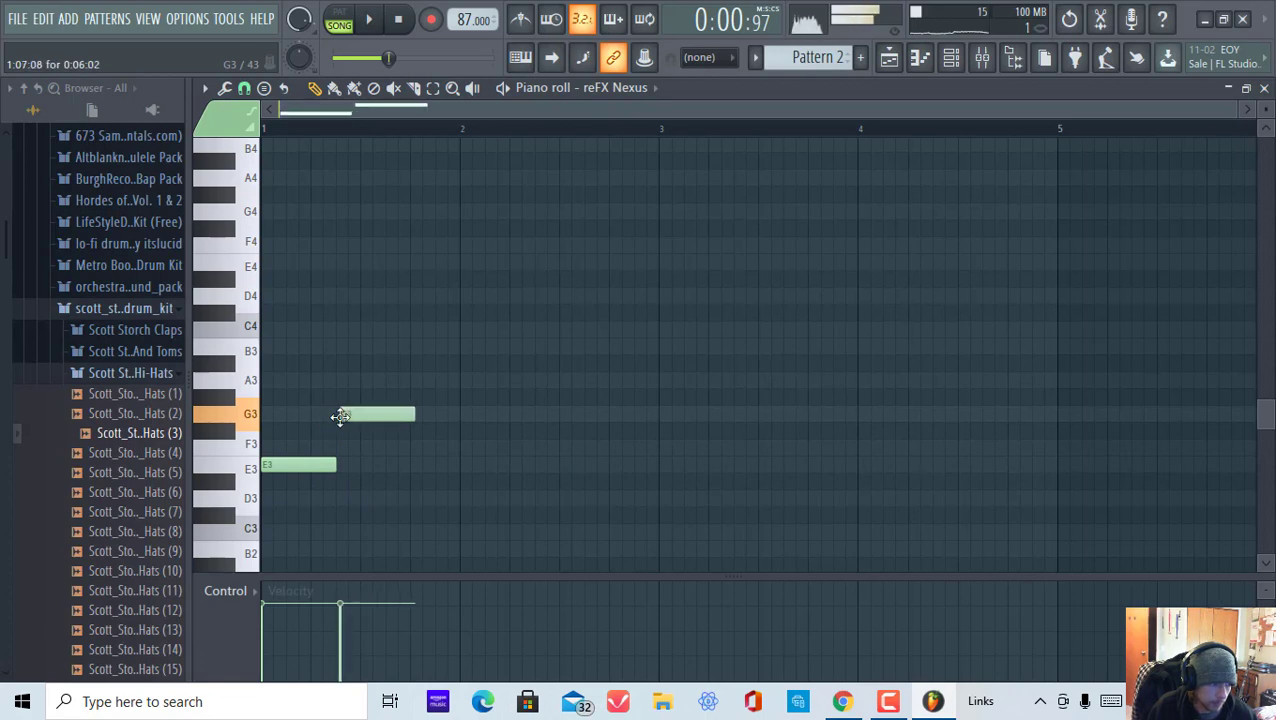
left_click_drag(335, 428, 337, 411)
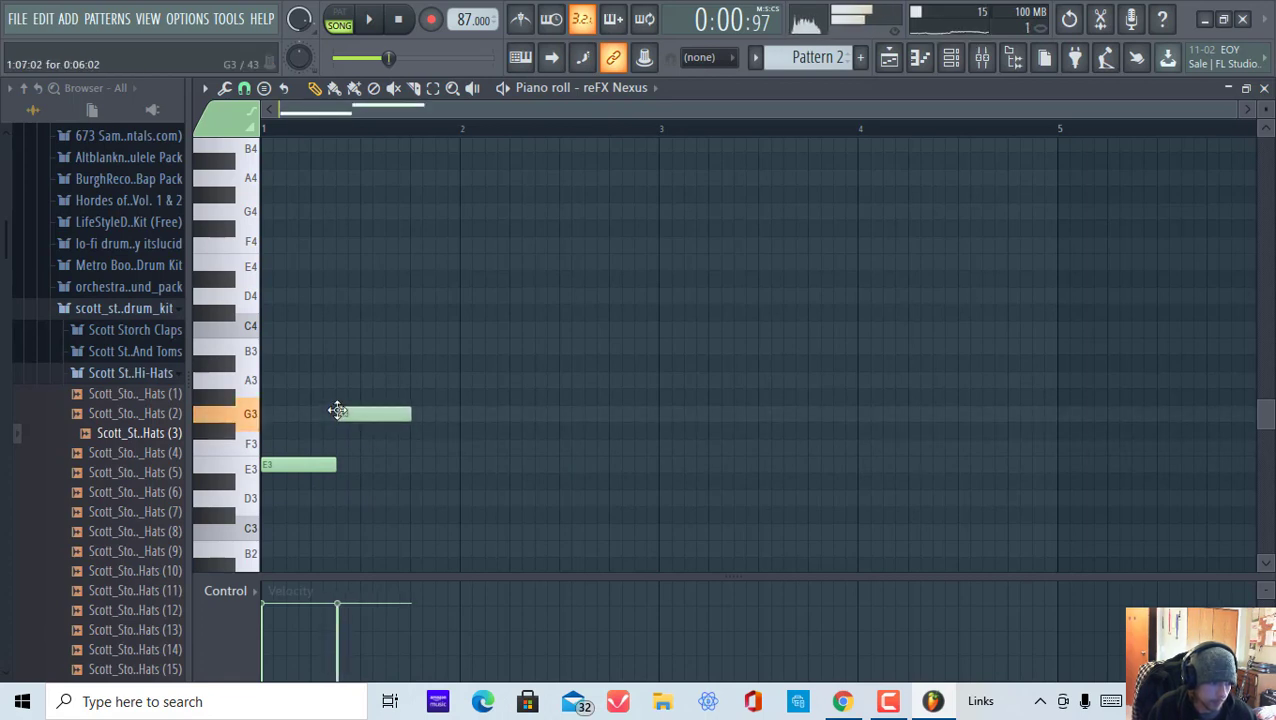
left_click(412, 449)
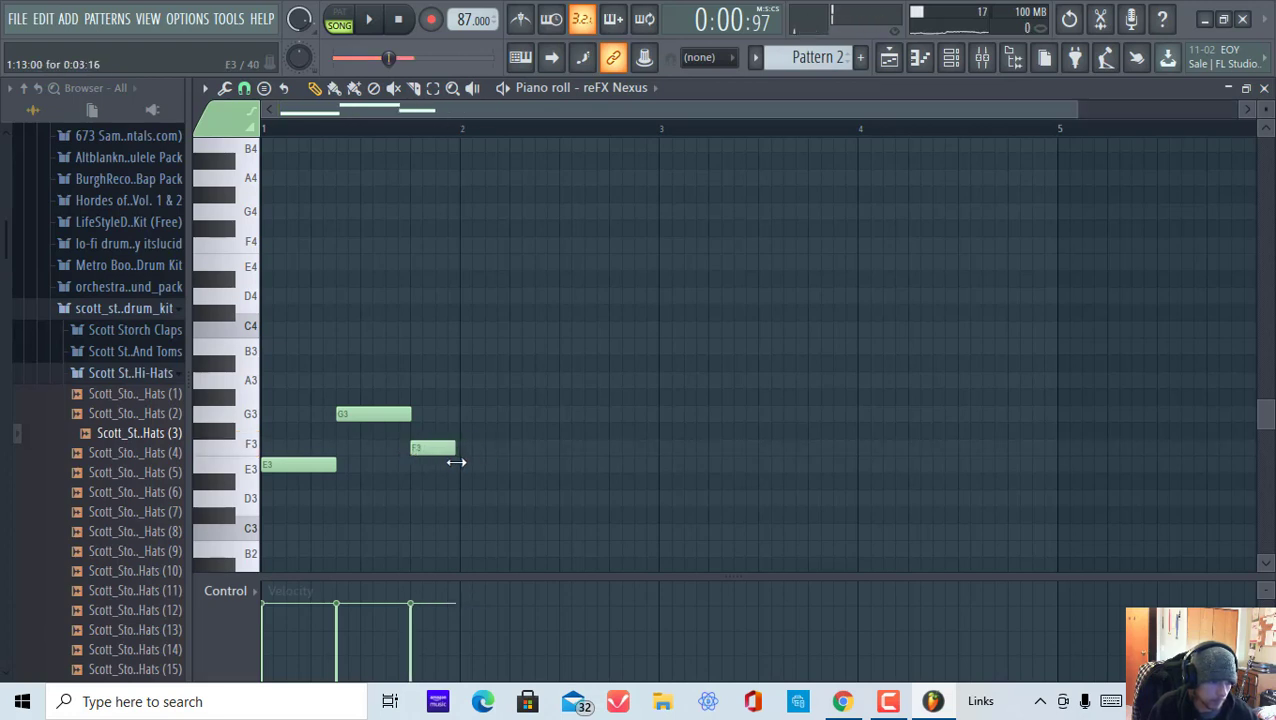
left_click_drag(458, 463, 456, 464)
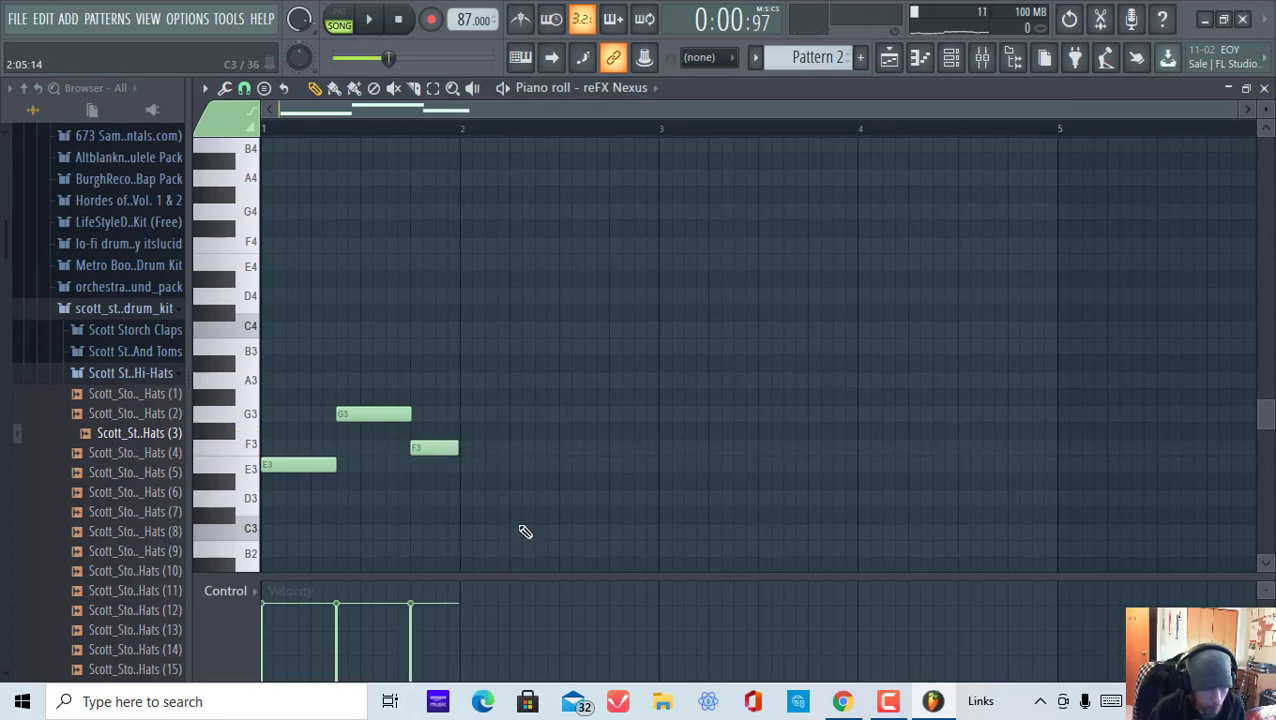
Step: Duplicate the E3, G3 and F3 notes into bar 2, then delete the extra copy placed in bar 3
left_click_drag(193, 445, 26, 401)
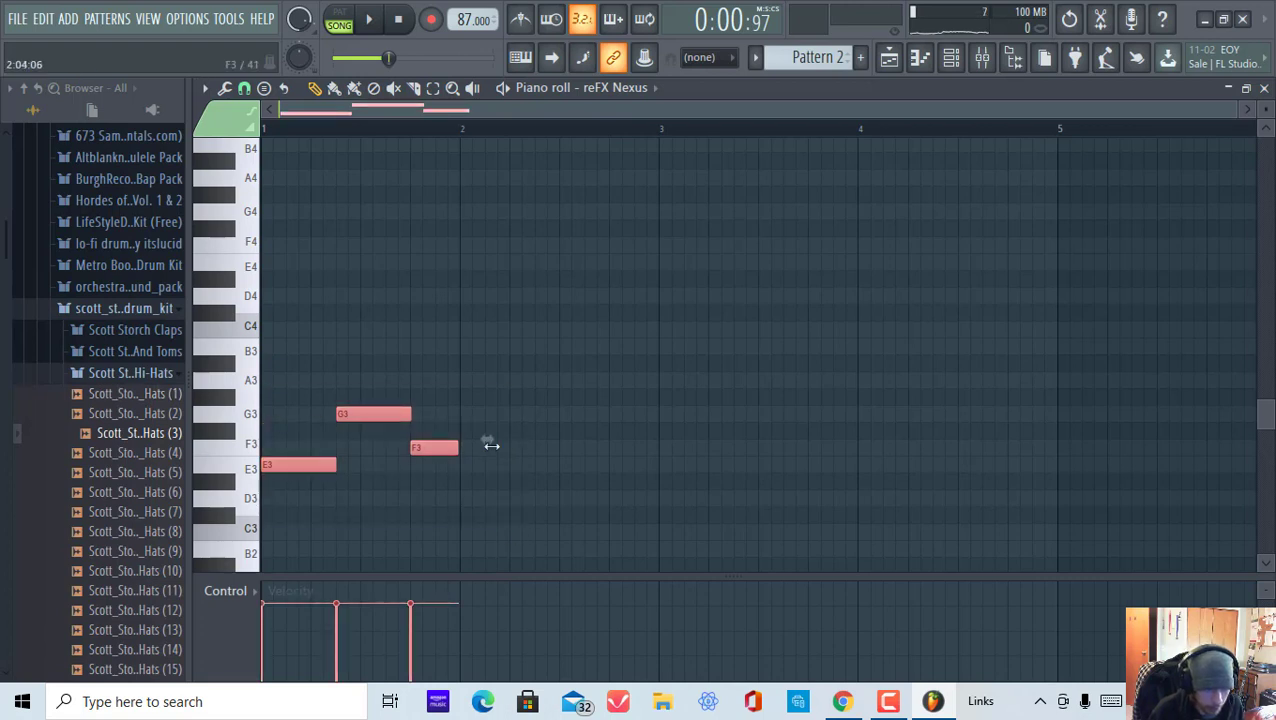
left_click_drag(276, 470, 475, 473)
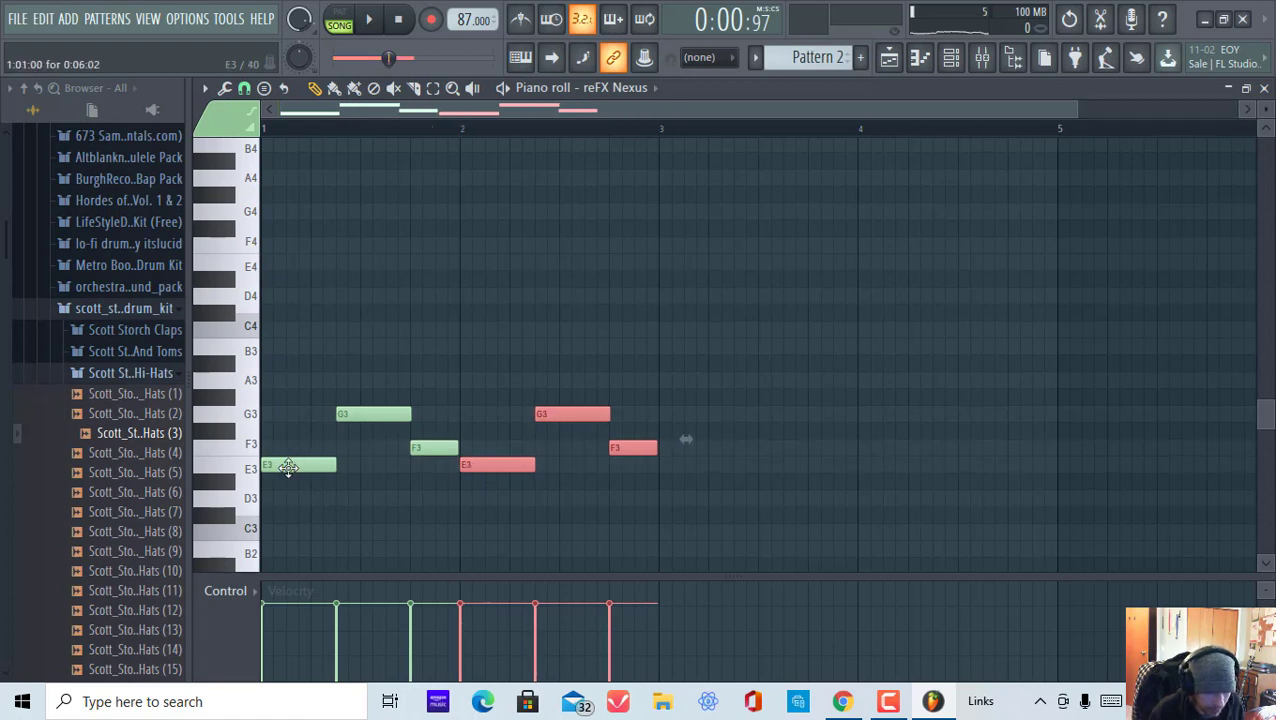
key("ctrl+b")
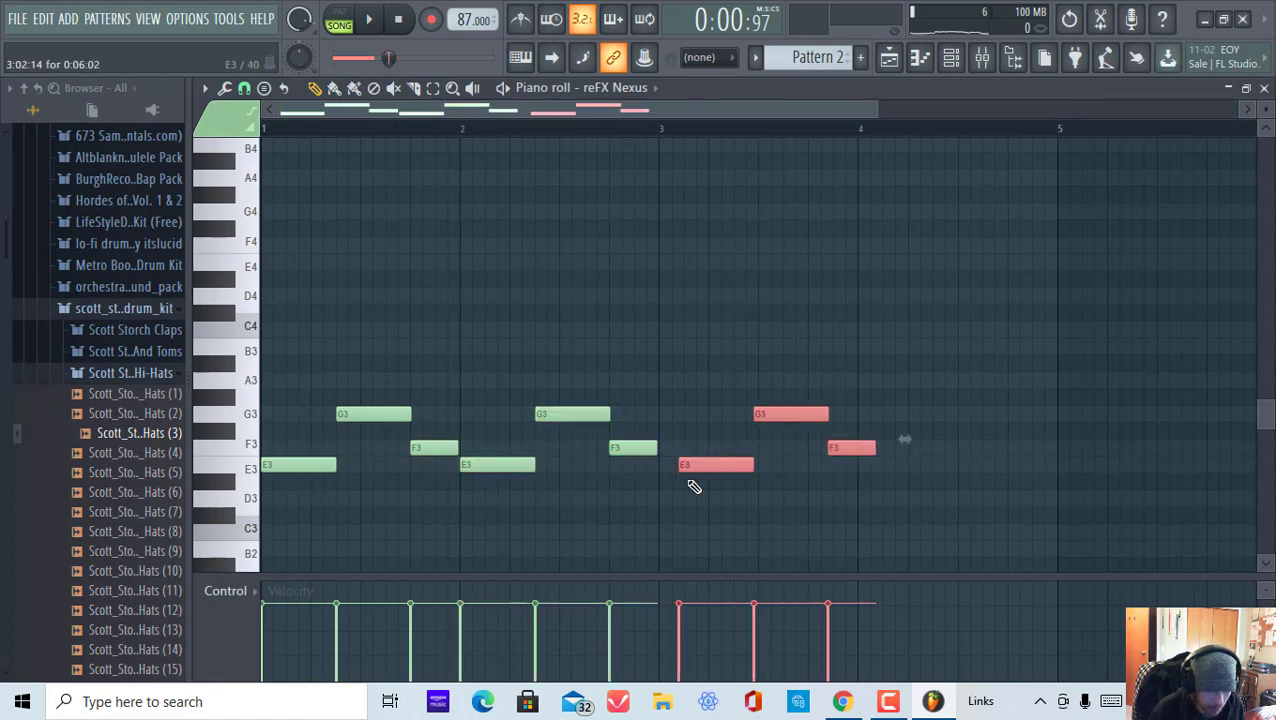
key("Delete")
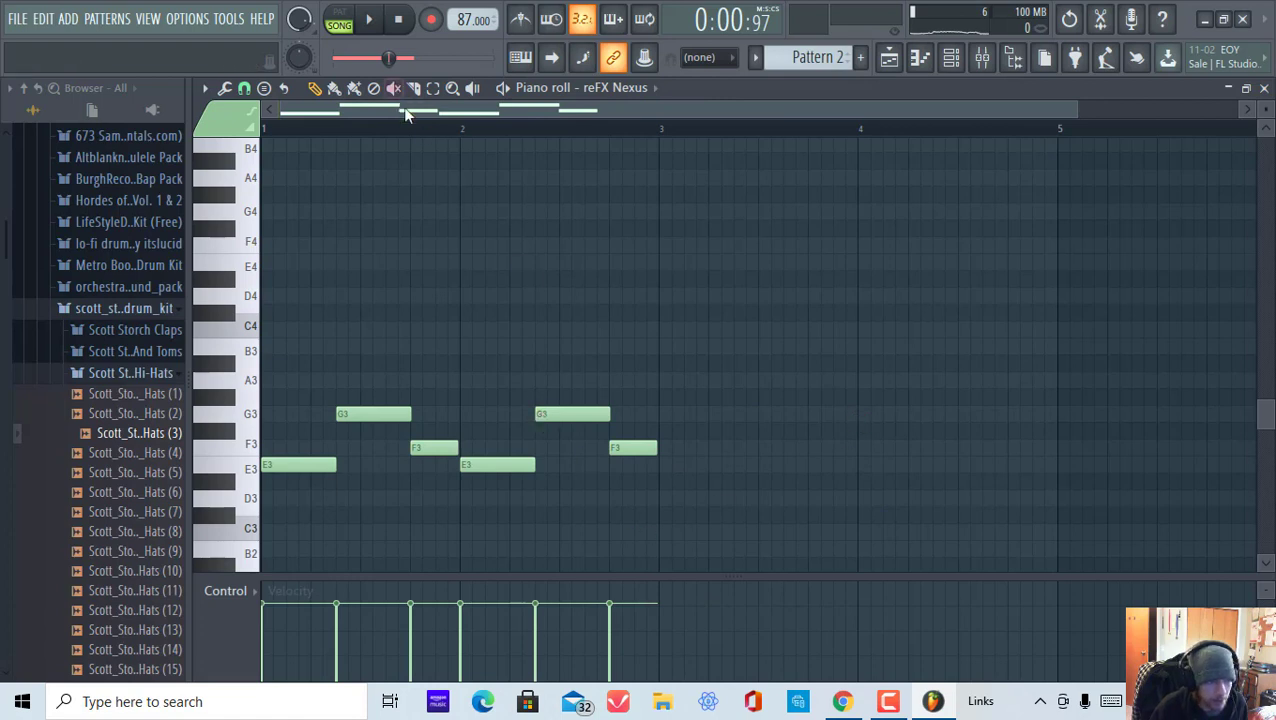
Step: Play the melody and delete the duplicated E3, G3 and F3 notes from bar 2, then halt playback
left_click(370, 22)
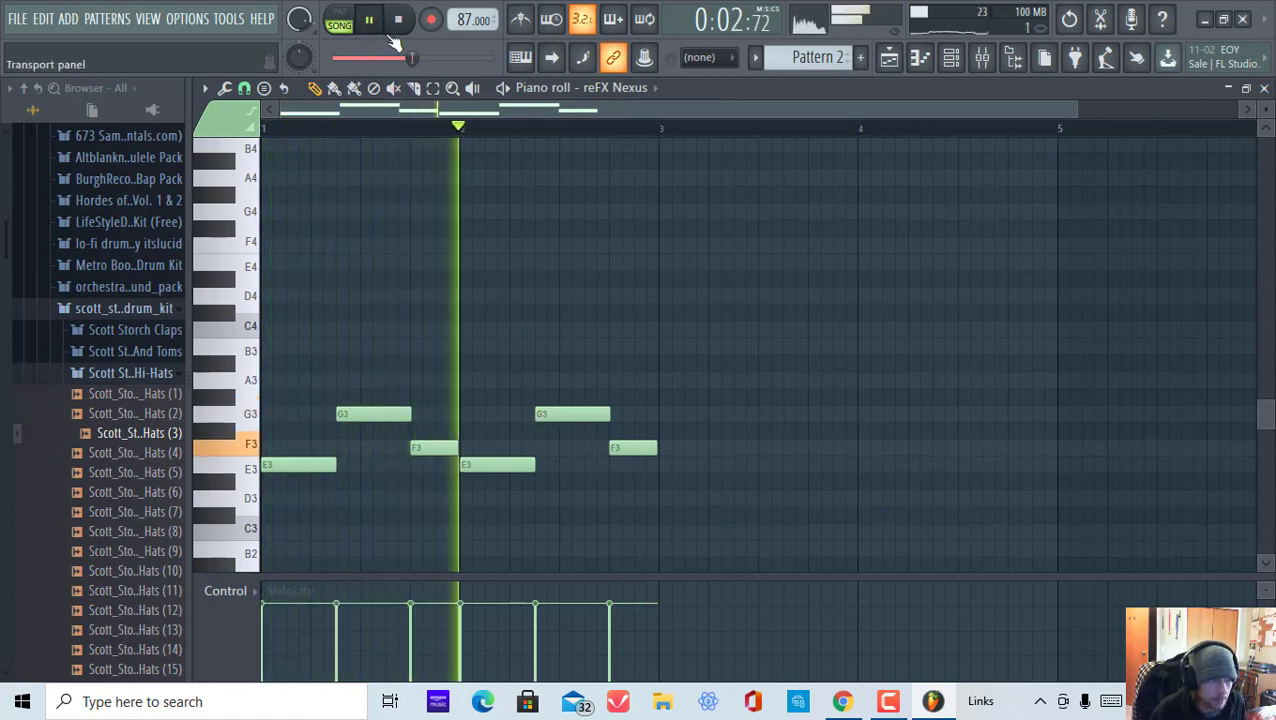
right_click(572, 414)
right_click(498, 465)
right_click(633, 448)
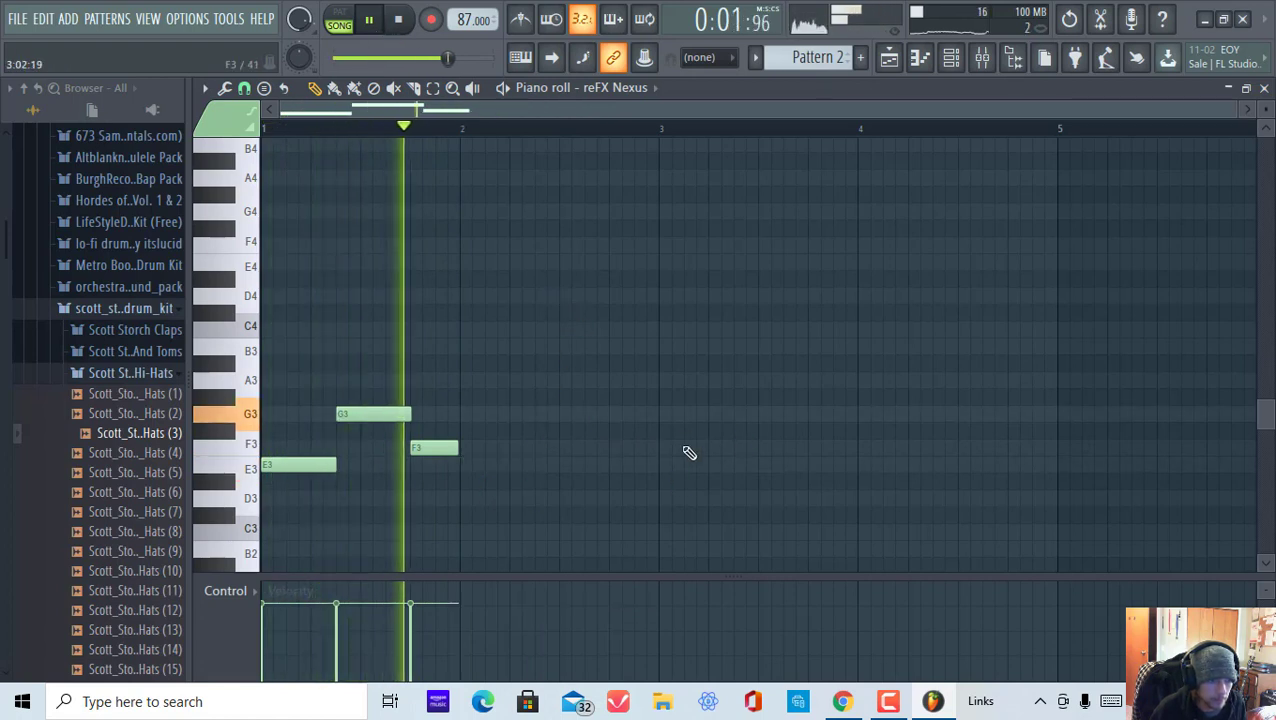
left_click(379, 26)
Step: Repeat the Pattern 1 and Pattern 2 clips across bars 2 to 4 on Tracks 1 and 2 of the playlist
left_click(889, 60)
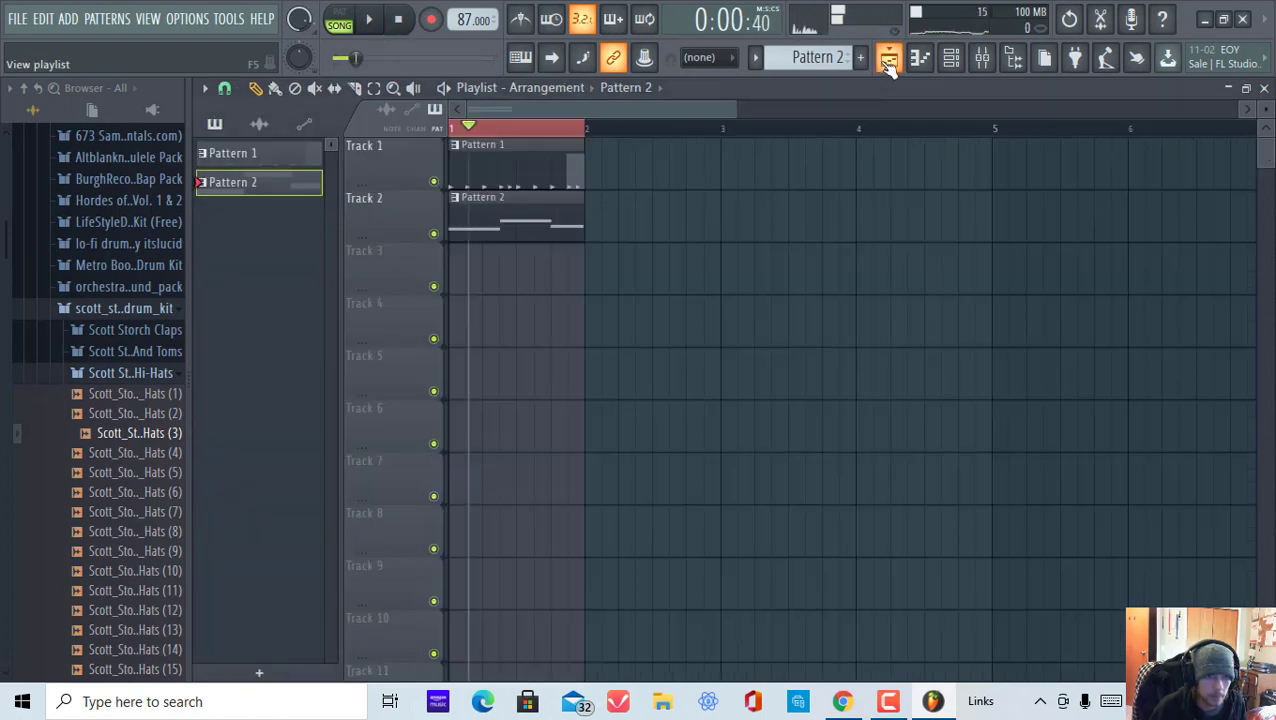
left_click_drag(481, 159, 904, 170)
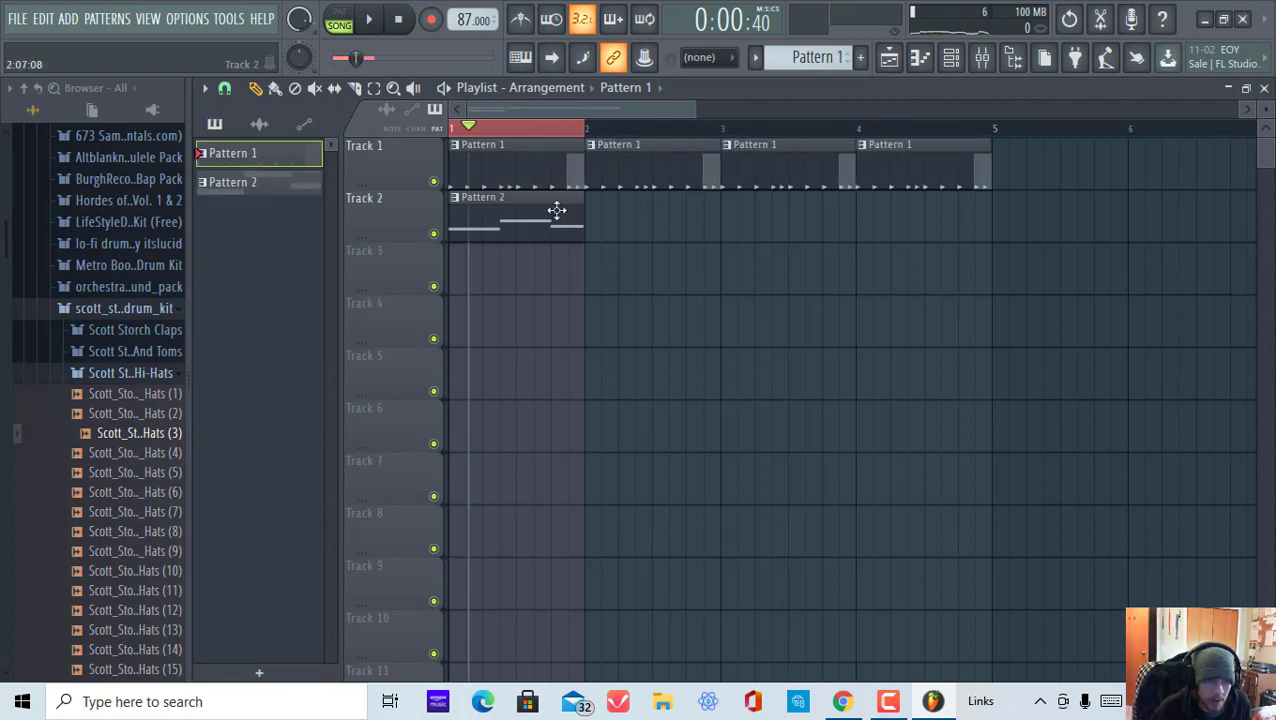
left_click_drag(500, 220, 917, 213)
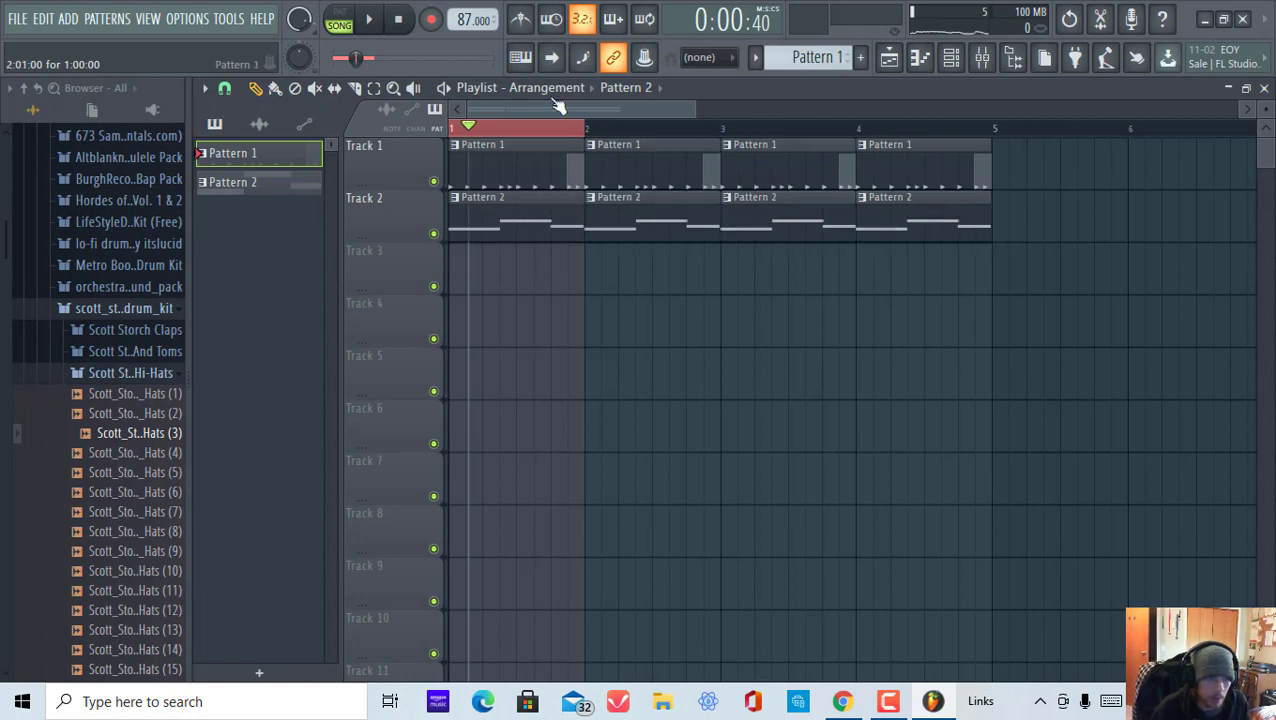
Step: Play all clips as a four-bar loop and delete the Pattern 2 clip in bar 4 of Track 2
key("ctrl+a")
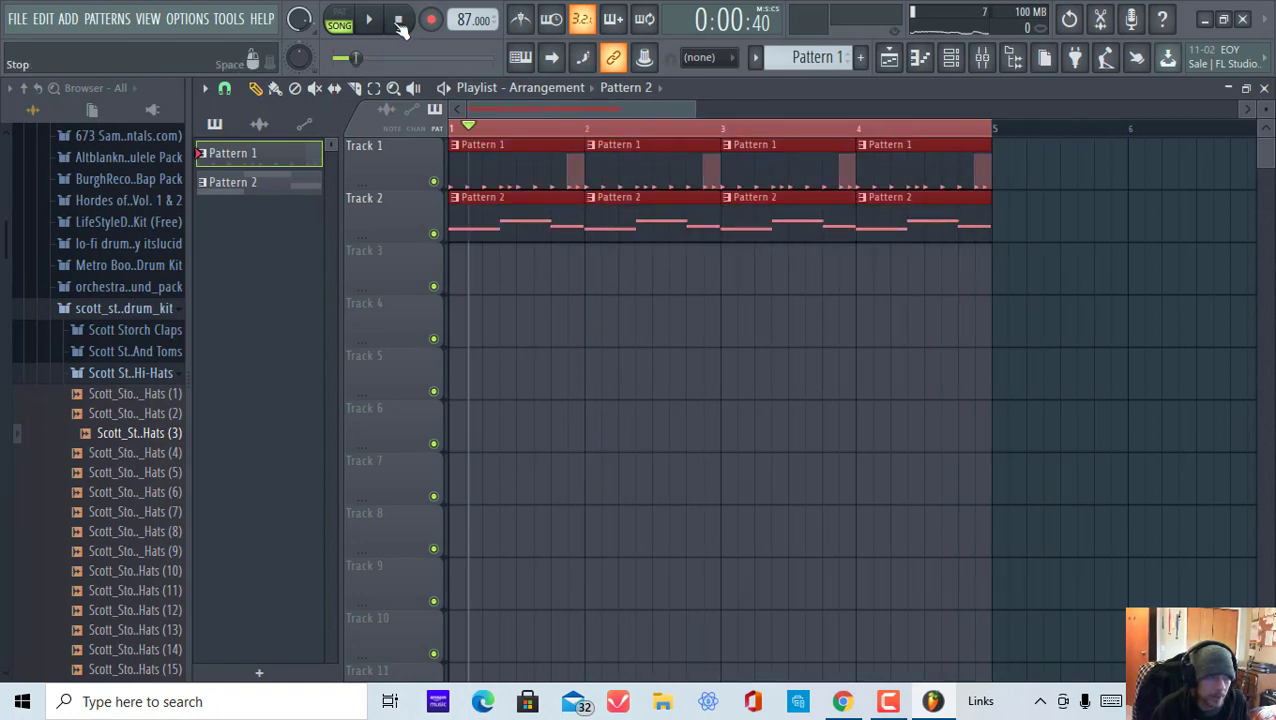
left_click(382, 27)
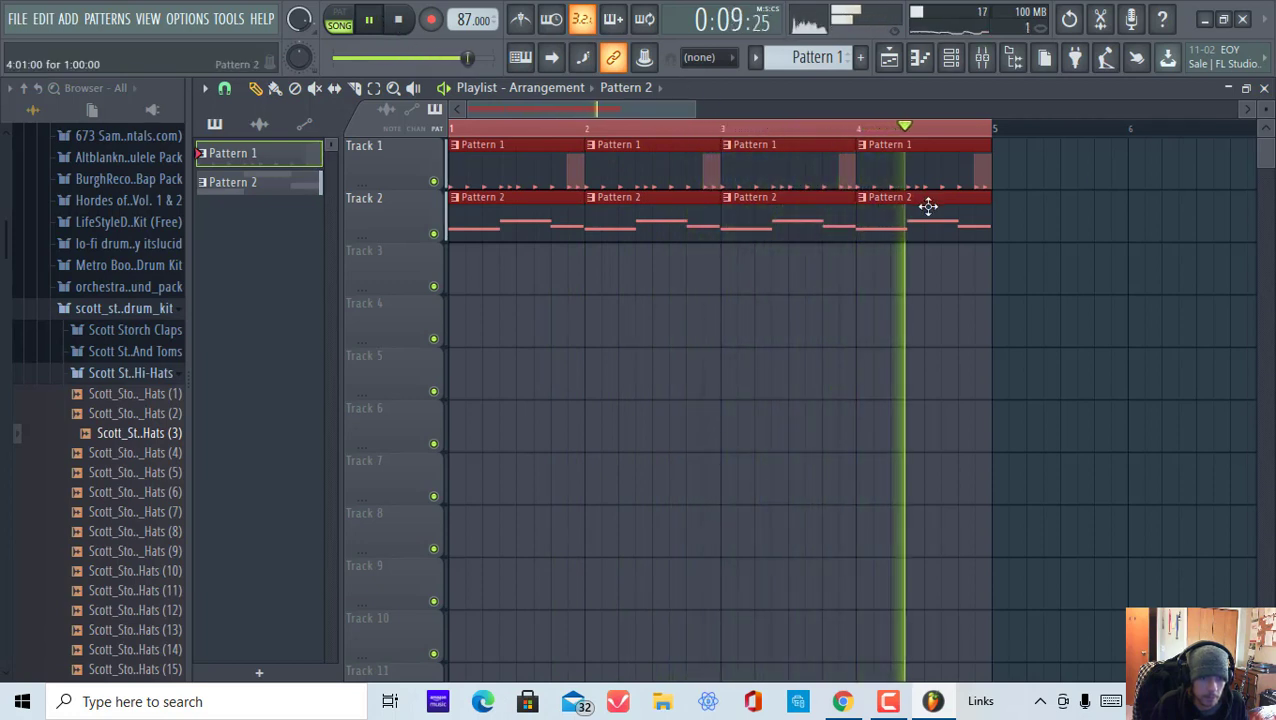
right_click(965, 204)
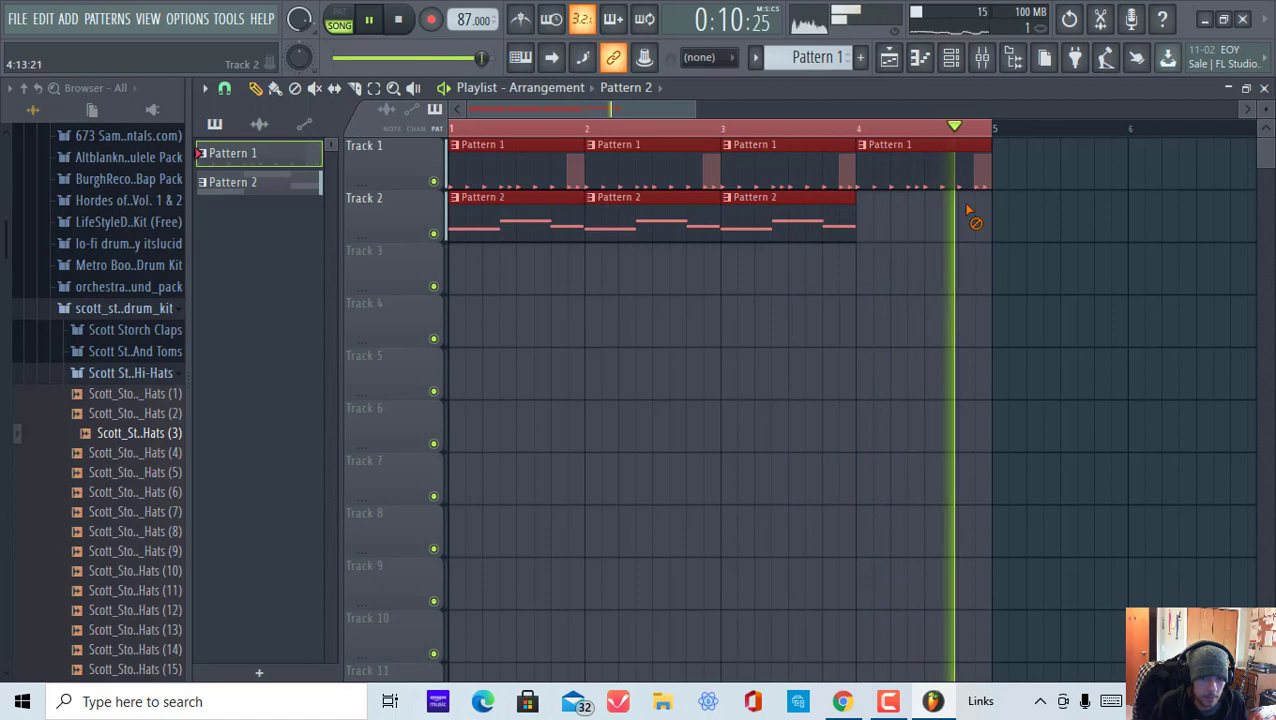
left_click(405, 25)
key("ctrl+d")
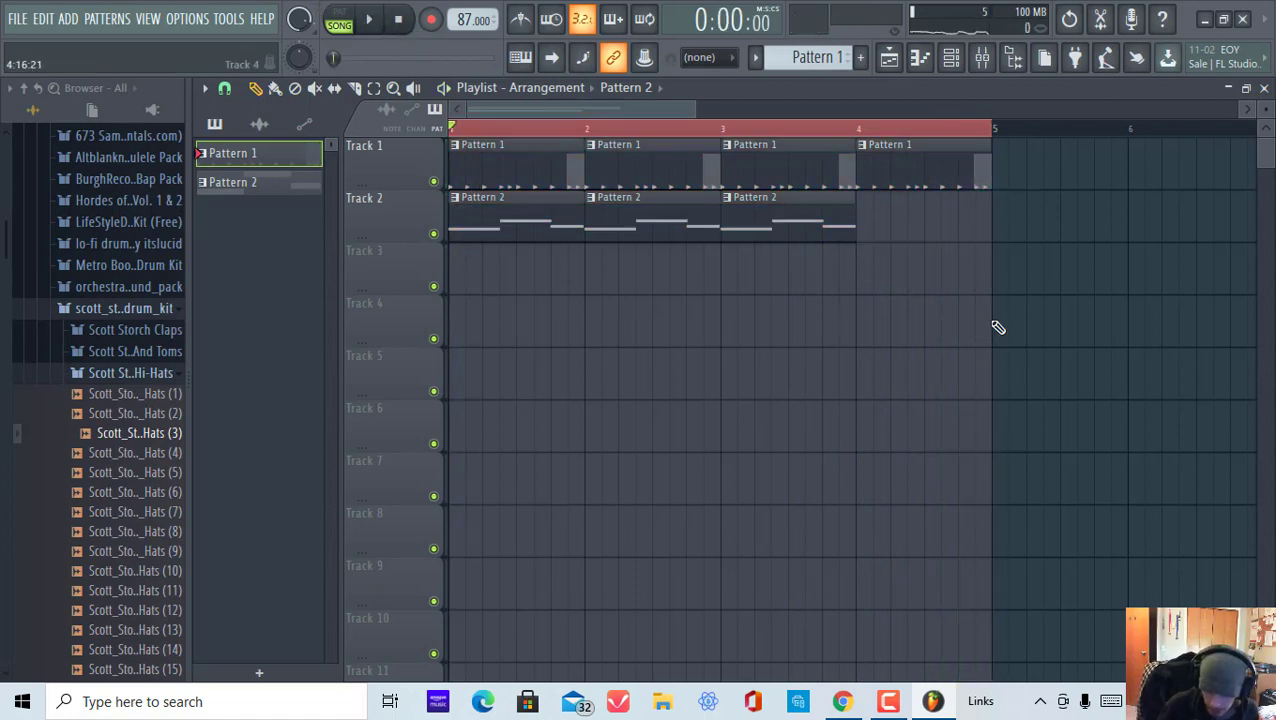
left_click(888, 57)
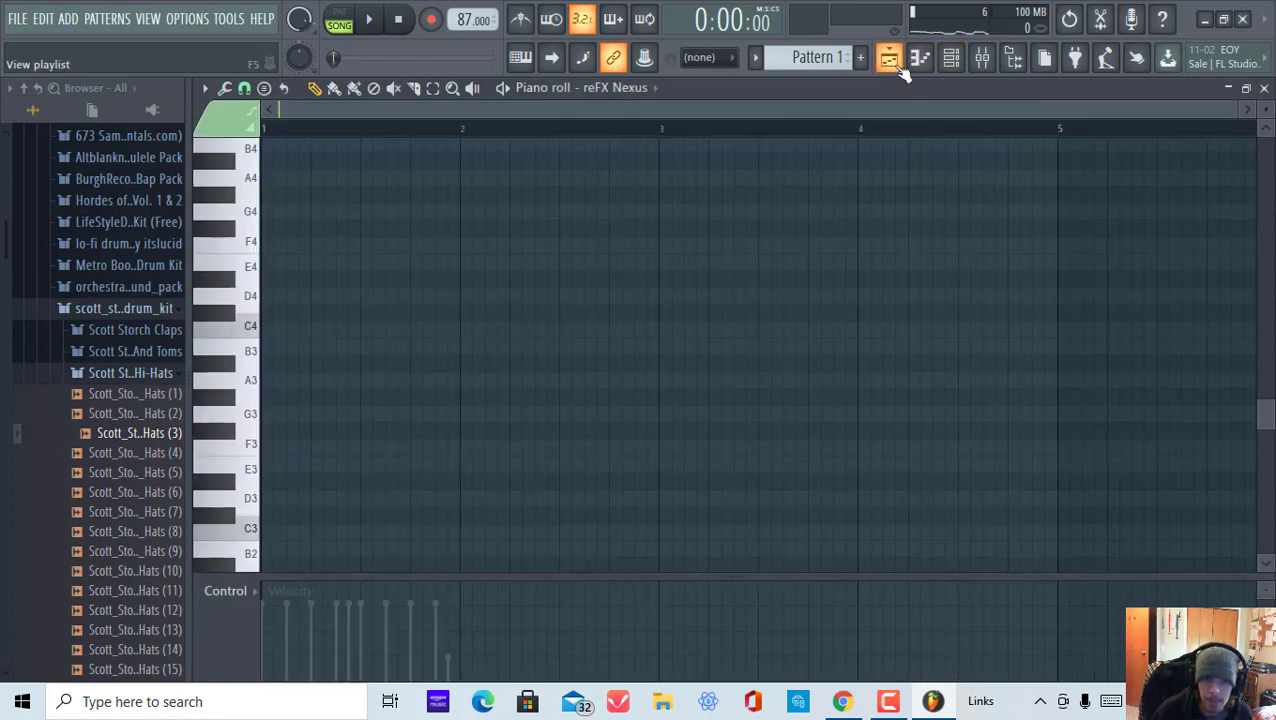
left_click(888, 57)
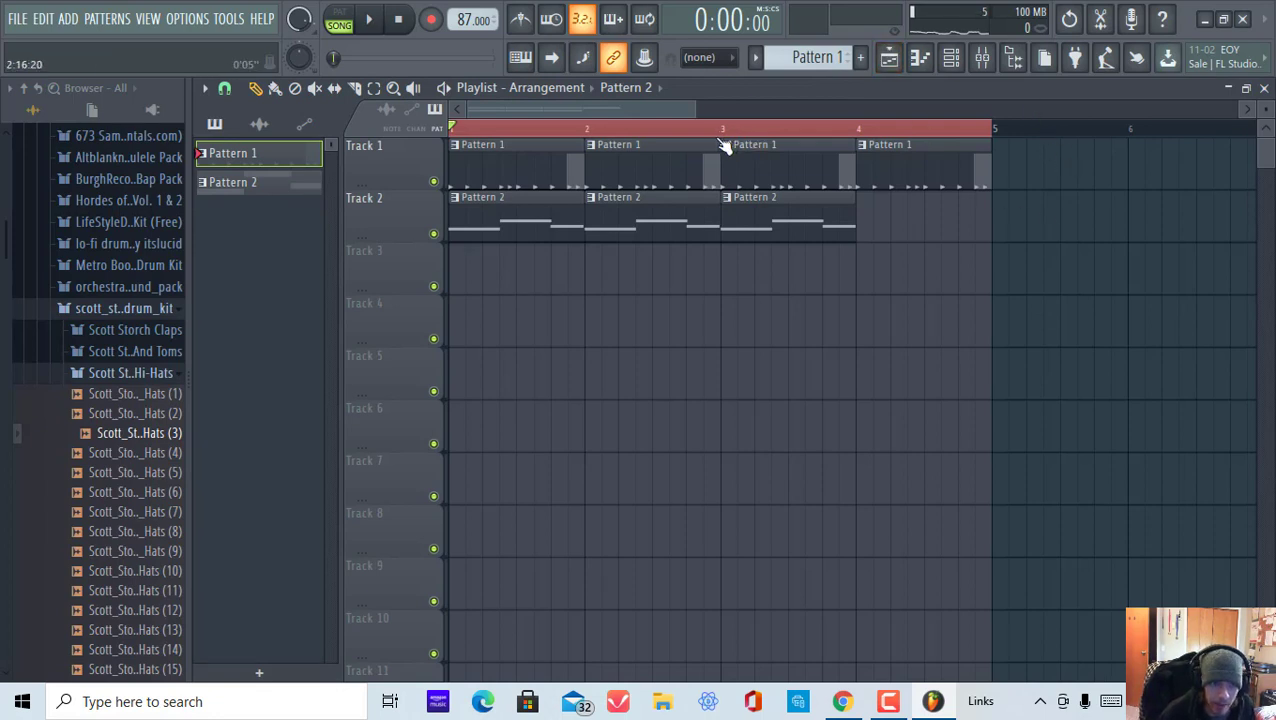
scroll(726, 138, "down", 4)
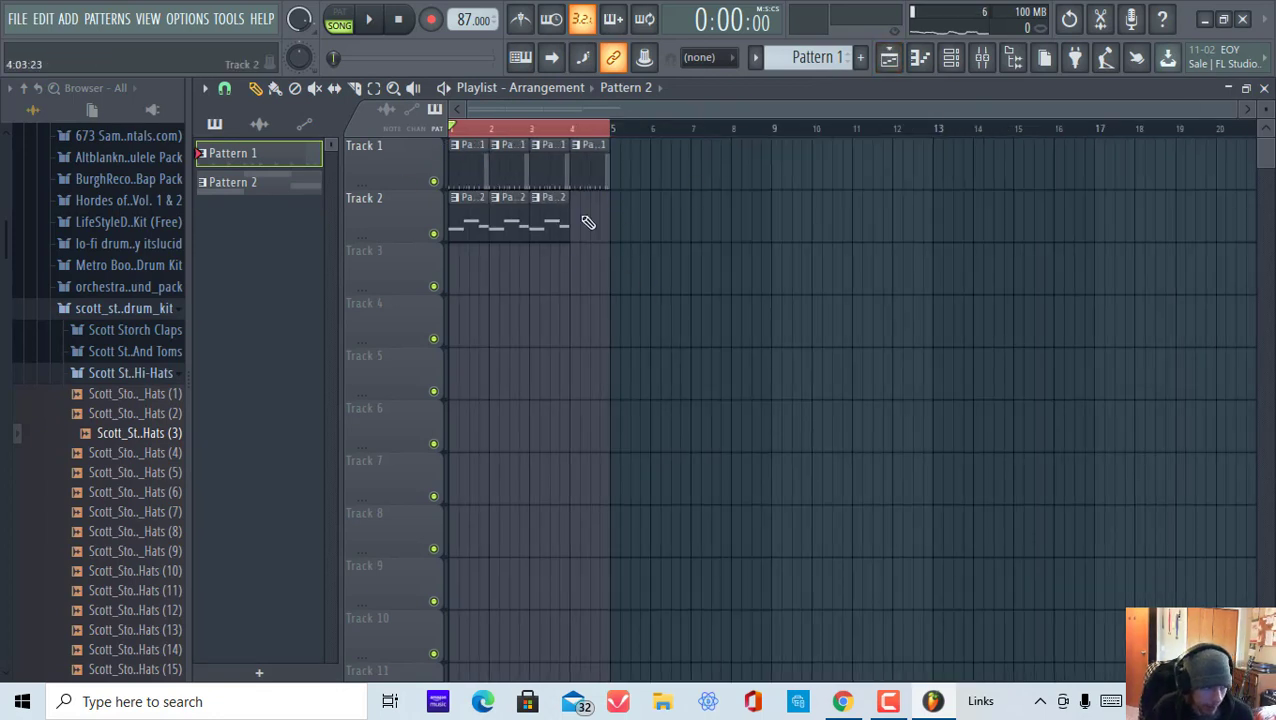